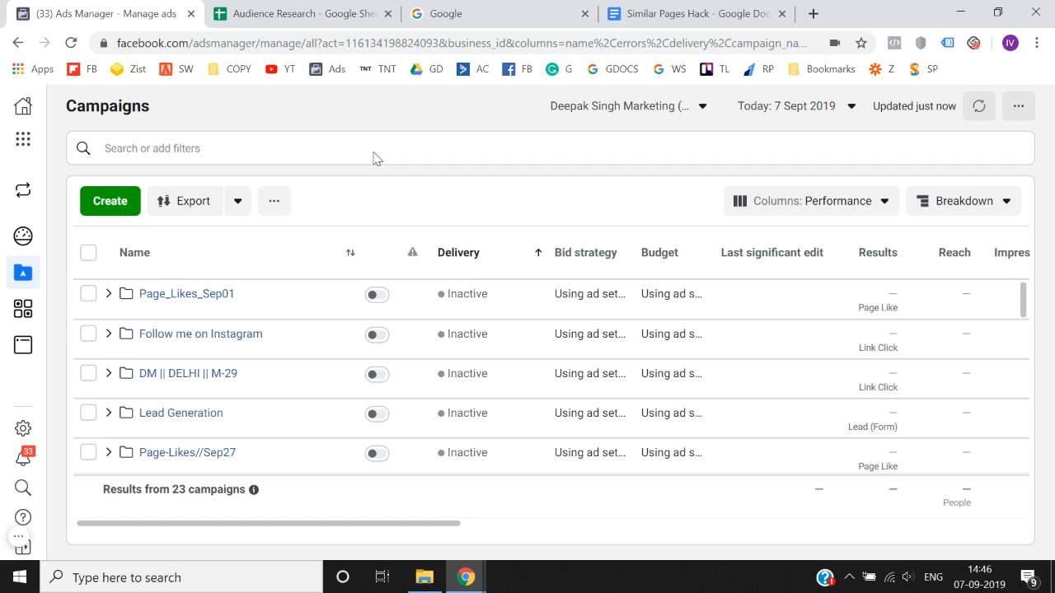
# - Switch to the Audience Research spreadsheet and look over the NICHE row above the table
pyautogui.click(298, 13)
pyautogui.click(323, 293)
pyautogui.press('Left')
pyautogui.press('Left')
pyautogui.press('Left')
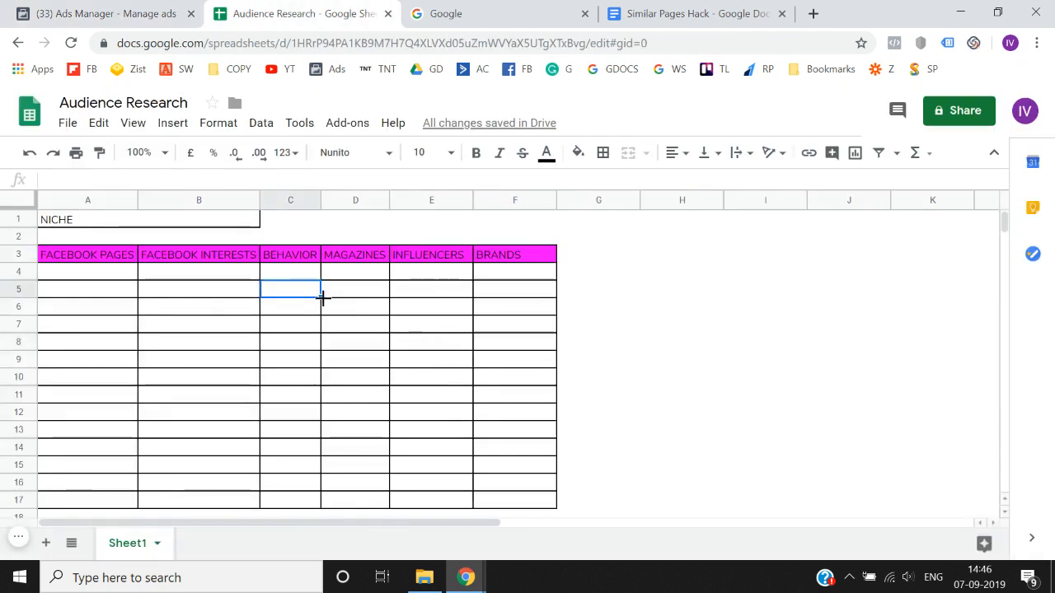
pyautogui.press('Up')
pyautogui.press('Up')
pyautogui.press('Up')
pyautogui.press('Up')
pyautogui.hotkey('shift', 'Right')
pyautogui.hotkey('shift', 'Right')
pyautogui.hotkey('shift', 'Right')
pyautogui.hotkey('shift', 'Right')
pyautogui.hotkey('shift', 'Right')
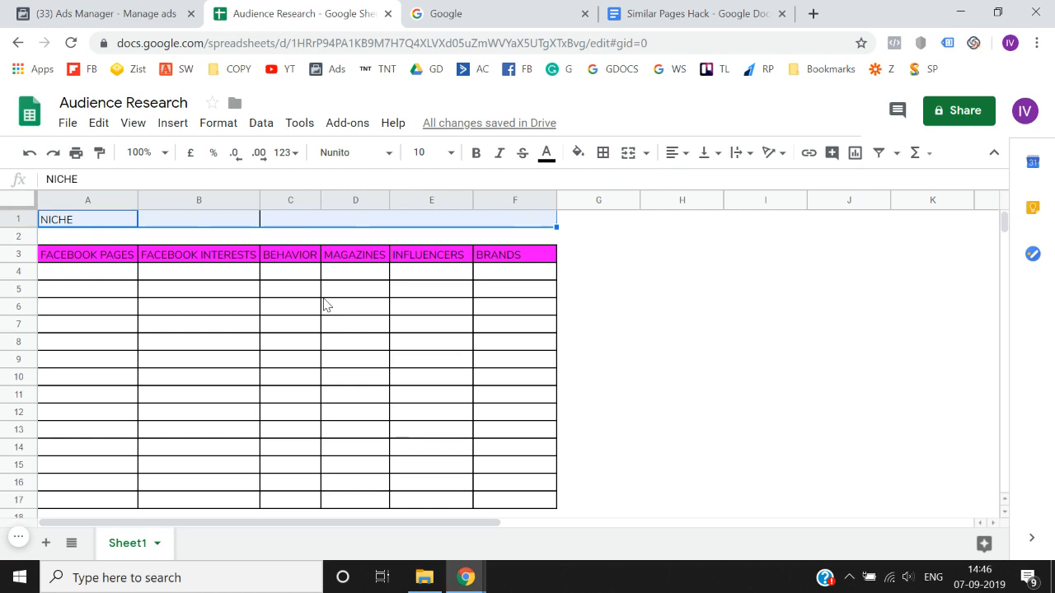
# - Examine the table's category headings from FACEBOOK PAGES to BRANDS and the empty rows beneath them
pyautogui.press('Down')
pyautogui.press('Down')
pyautogui.hotkey('shift', 'Right')
pyautogui.hotkey('shift', 'Right')
pyautogui.hotkey('shift', 'Right')
pyautogui.hotkey('shift', 'Right')
pyautogui.hotkey('shift', 'Right')
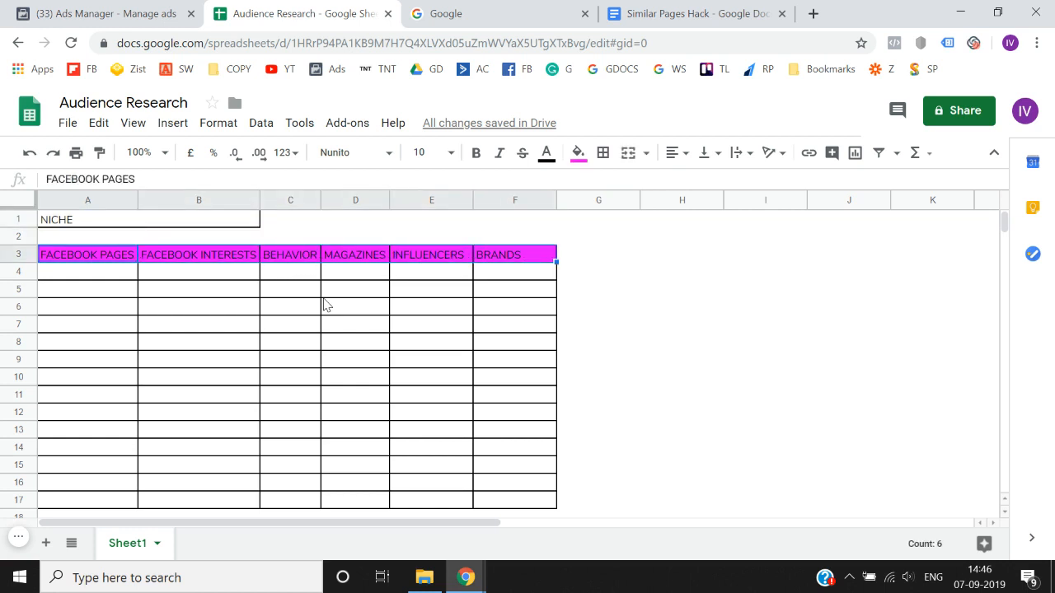
pyautogui.hotkey('shift', 'Down')
pyautogui.hotkey('shift', 'Down')
pyautogui.hotkey('shift', 'Down')
pyautogui.hotkey('shift', 'Down')
pyautogui.hotkey('shift', 'Down')
pyautogui.hotkey('shift', 'Down')
pyautogui.hotkey('shift', 'Down')
pyautogui.hotkey('shift', 'Down')
pyautogui.hotkey('shift', 'Down')
pyautogui.hotkey('shift', 'Down')
pyautogui.hotkey('shift', 'Down')
pyautogui.hotkey('shift', 'Down')
pyautogui.hotkey('shift', 'Down')
pyautogui.hotkey('shift', 'Down')
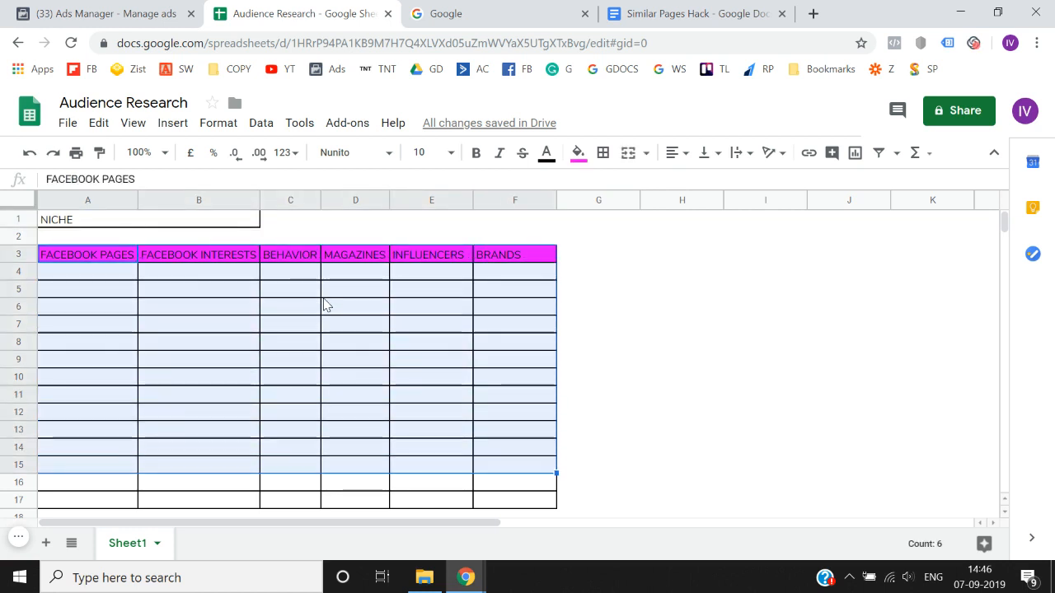
pyautogui.hotkey('shift', 'Up')
pyautogui.hotkey('shift', 'Up')
pyautogui.hotkey('shift', 'Up')
pyautogui.hotkey('shift', 'Up')
pyautogui.hotkey('shift', 'Up')
pyautogui.hotkey('shift', 'Up')
pyautogui.hotkey('shift', 'Up')
pyautogui.hotkey('shift', 'Up')
pyautogui.hotkey('shift', 'Up')
pyautogui.hotkey('shift', 'Up')
pyautogui.hotkey('shift', 'Up')
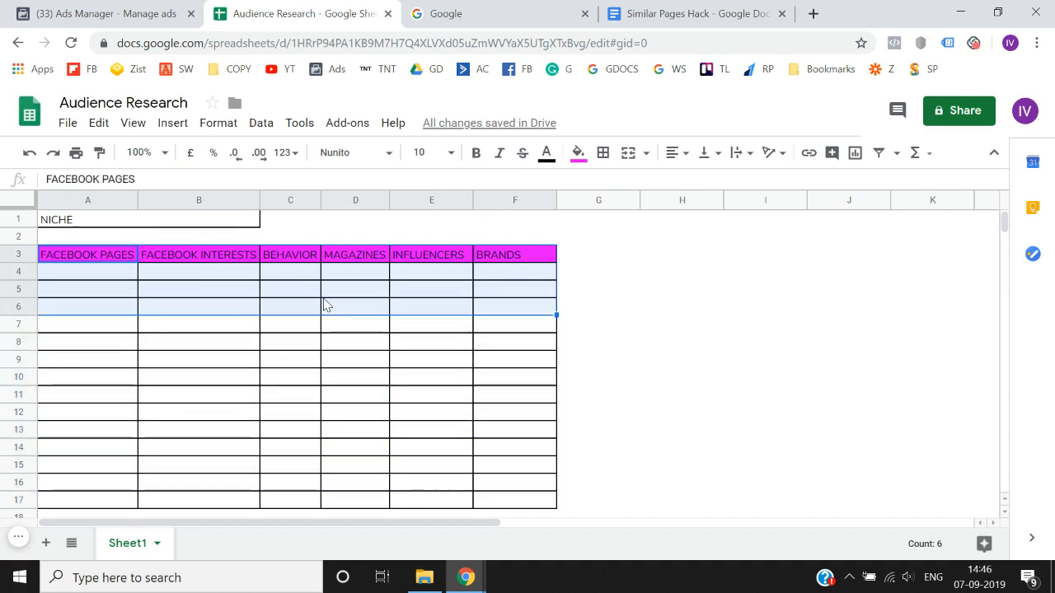
pyautogui.hotkey('shift', 'Up')
pyautogui.hotkey('shift', 'Up')
pyautogui.hotkey('shift', 'Up')
pyautogui.press('Up')
pyautogui.press('Up')
pyautogui.hotkey('shift', 'Right')
pyautogui.hotkey('shift', 'Right')
pyautogui.hotkey('shift', 'Right')
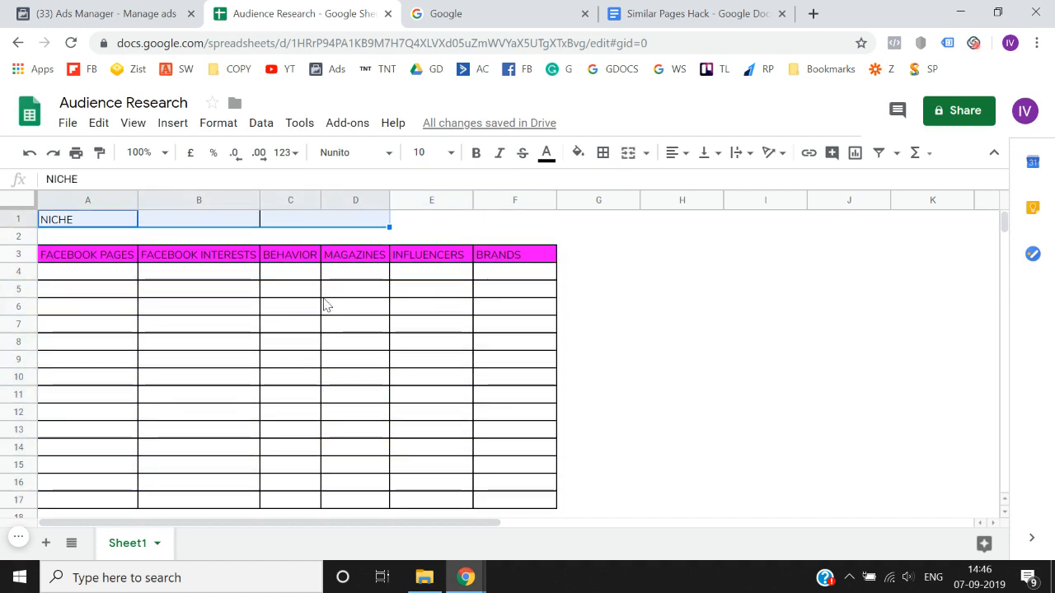
pyautogui.hotkey('shift', 'Left')
pyautogui.hotkey('shift', 'Left')
pyautogui.hotkey('shift', 'Left')
pyautogui.hotkey('shift', 'Right')
pyautogui.hotkey('shift', 'Right')
pyautogui.hotkey('shift', 'Right')
pyautogui.hotkey('shift', 'Right')
pyautogui.hotkey('shift', 'Right')
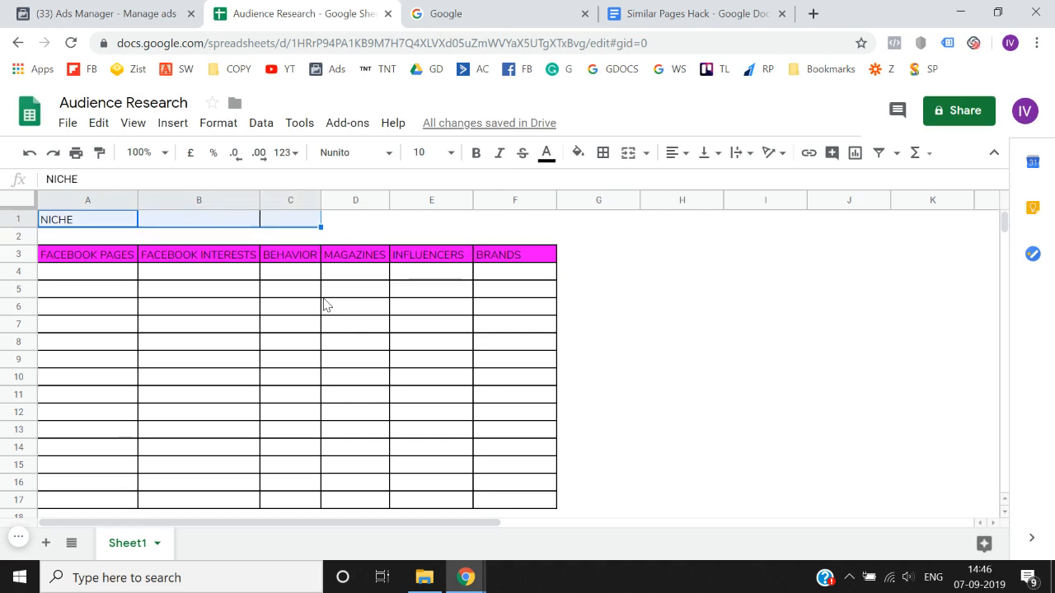
pyautogui.hotkey('shift', 'Down')
pyautogui.hotkey('shift', 'Down')
pyautogui.hotkey('shift', 'Down')
pyautogui.hotkey('shift', 'Down')
pyautogui.hotkey('shift', 'Down')
pyautogui.hotkey('shift', 'Down')
pyautogui.hotkey('shift', 'Down')
pyautogui.hotkey('shift', 'Down')
pyautogui.hotkey('shift', 'Down')
pyautogui.hotkey('shift', 'Down')
pyautogui.hotkey('shift', 'Down')
pyautogui.hotkey('shift', 'Down')
pyautogui.hotkey('shift', 'Down')
pyautogui.hotkey('shift', 'Down')
pyautogui.hotkey('shift', 'Down')
pyautogui.hotkey('shift', 'Down')
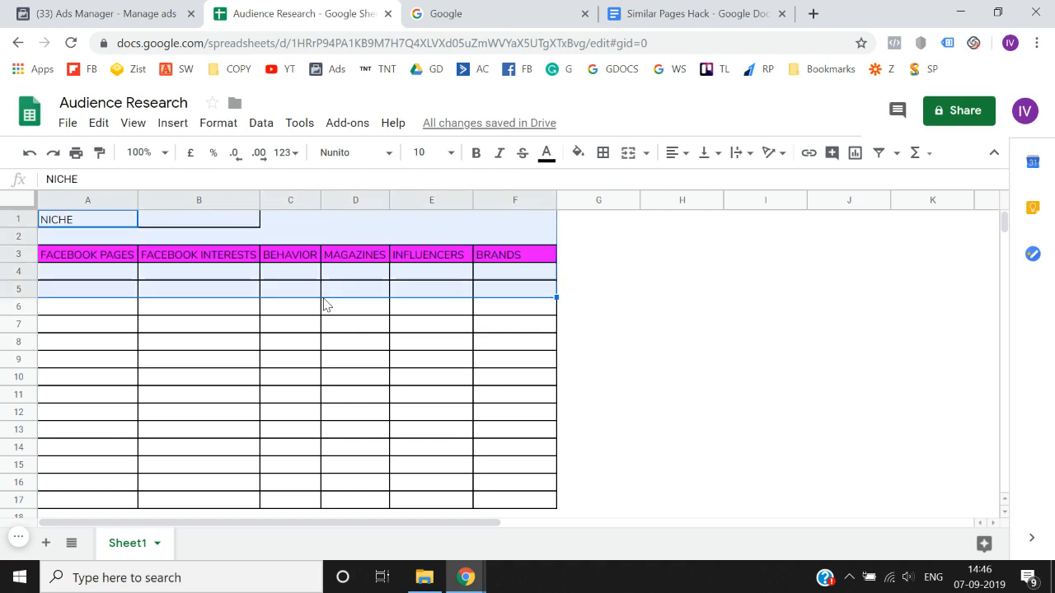
pyautogui.press('Left')
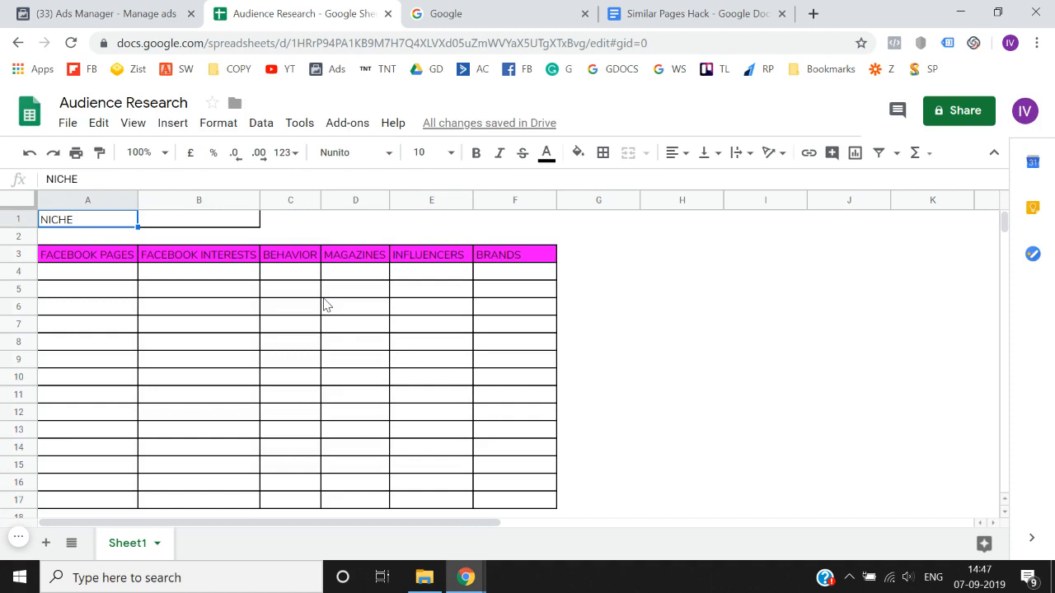
pyautogui.press('Right')
pyautogui.press('Left')
pyautogui.hotkey('shift', 'Right')
pyautogui.hotkey('shift', 'Right')
pyautogui.press('Left')
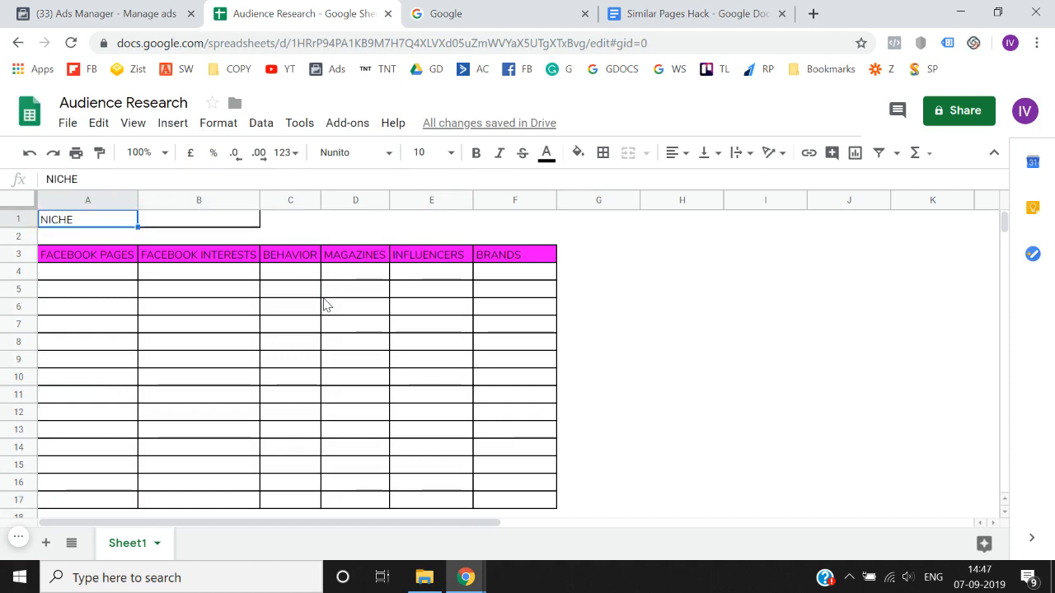
pyautogui.hotkey('shift', 'Right')
pyautogui.press('Left')
pyautogui.hotkey('shift', 'Right')
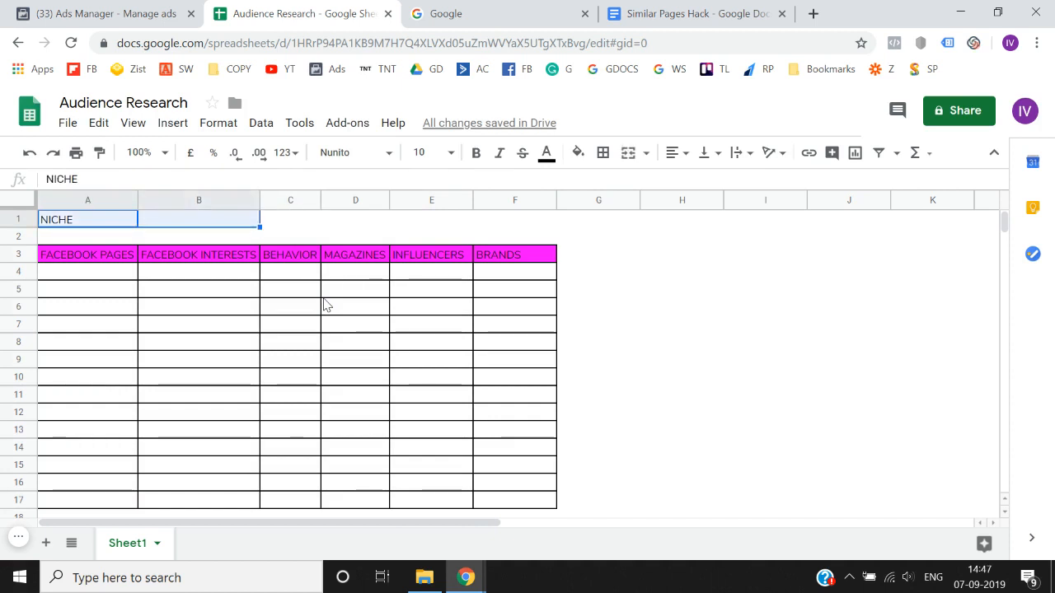
pyautogui.hotkey('shift', 'Right')
pyautogui.press('Left')
pyautogui.hotkey('shift', 'Right')
pyautogui.hotkey('shift', 'Right')
pyautogui.press('Left')
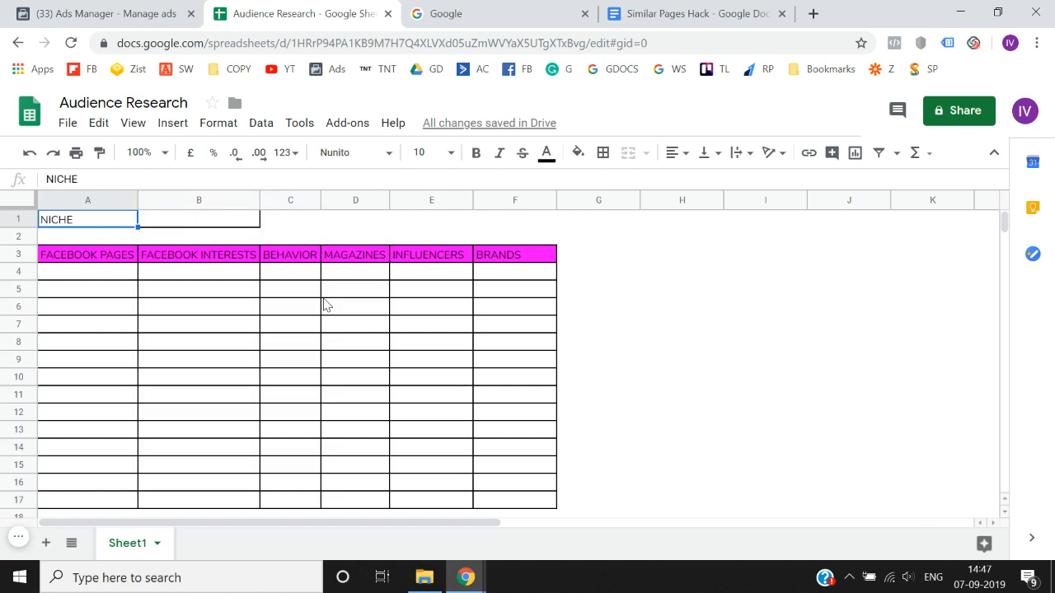
pyautogui.hotkey('shift', 'Right')
pyautogui.hotkey('shift', 'Right')
pyautogui.press('Left')
# - Enter Bodybuilding as the niche in cell B1
pyautogui.press('Right')
pyautogui.press('Right')
pyautogui.press('Left')
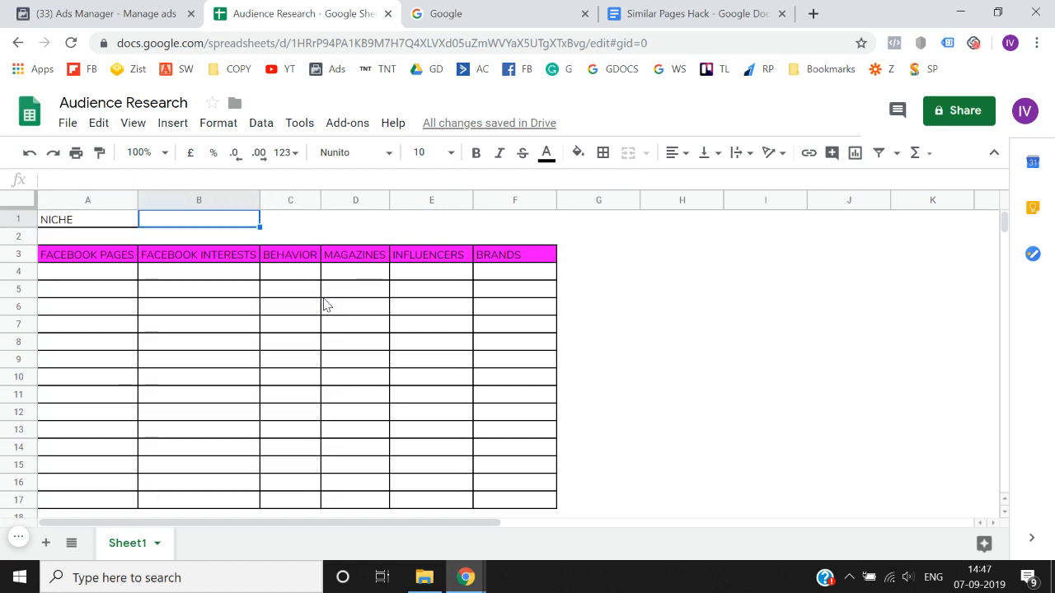
pyautogui.write('Bodybu')
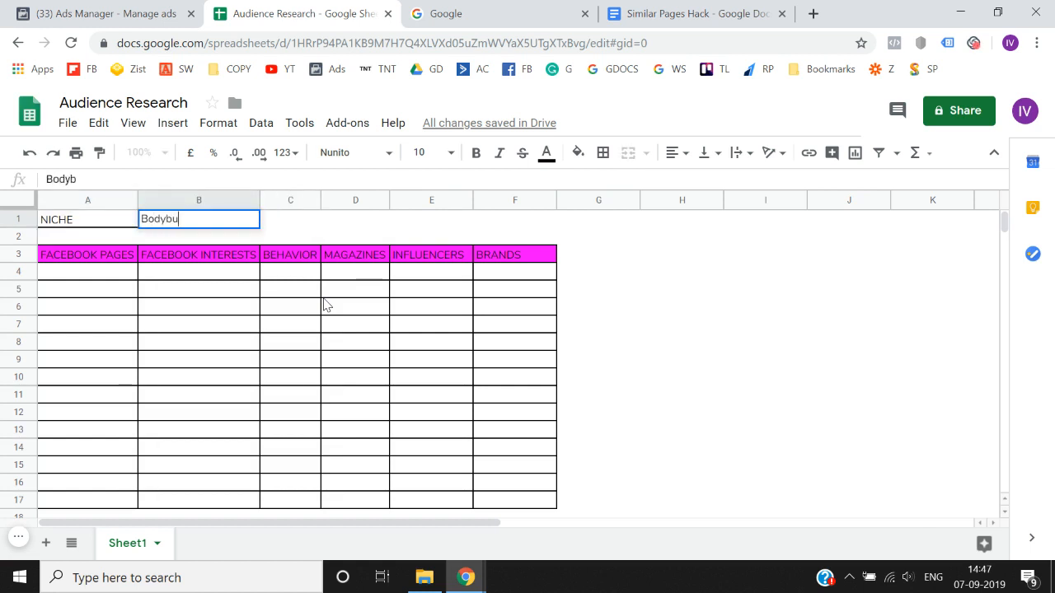
pyautogui.write('ilding')
pyautogui.press('Return')
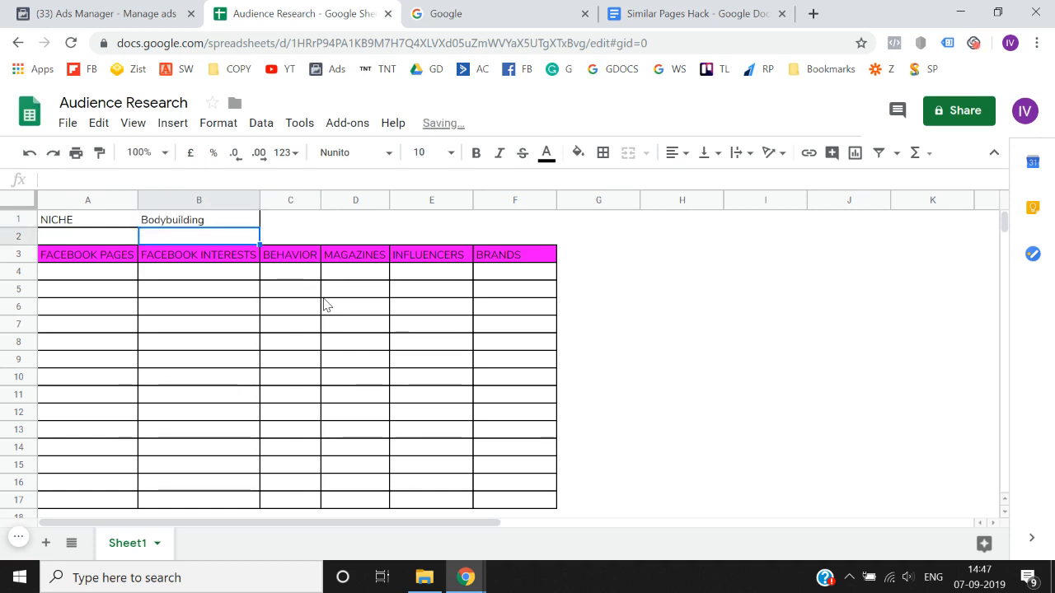
# - Review the niche entry together with the research category headings in row 3
pyautogui.press('Down')
pyautogui.press('Left')
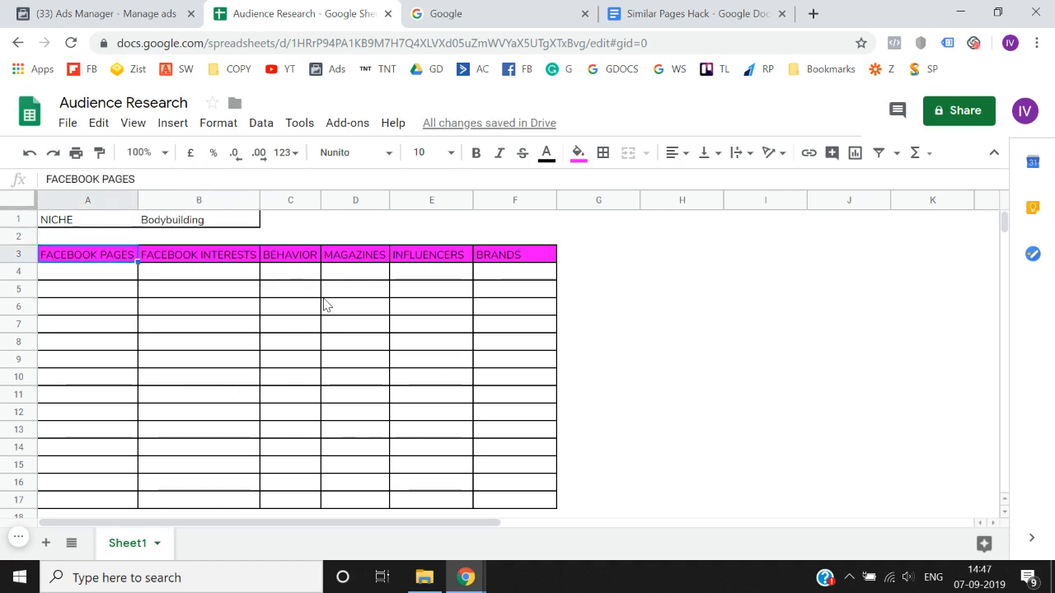
pyautogui.hotkey('shift', 'Right')
pyautogui.hotkey('shift', 'Right')
pyautogui.hotkey('shift', 'Right')
pyautogui.hotkey('shift', 'Right')
pyautogui.press('Left')
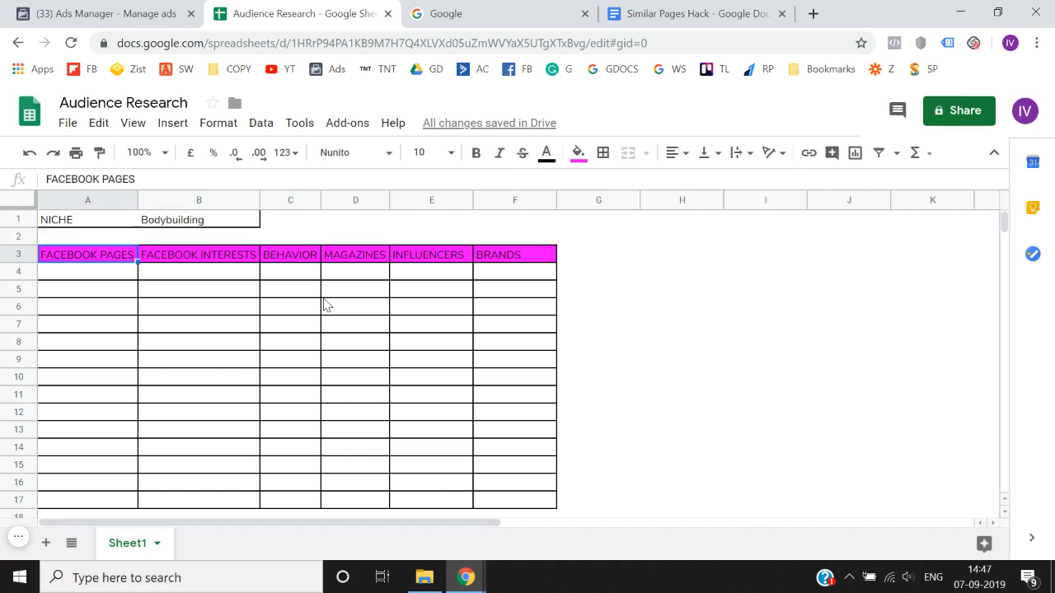
pyautogui.press('Up')
pyautogui.press('Up')
pyautogui.hotkey('shift', 'Right')
pyautogui.press('Down')
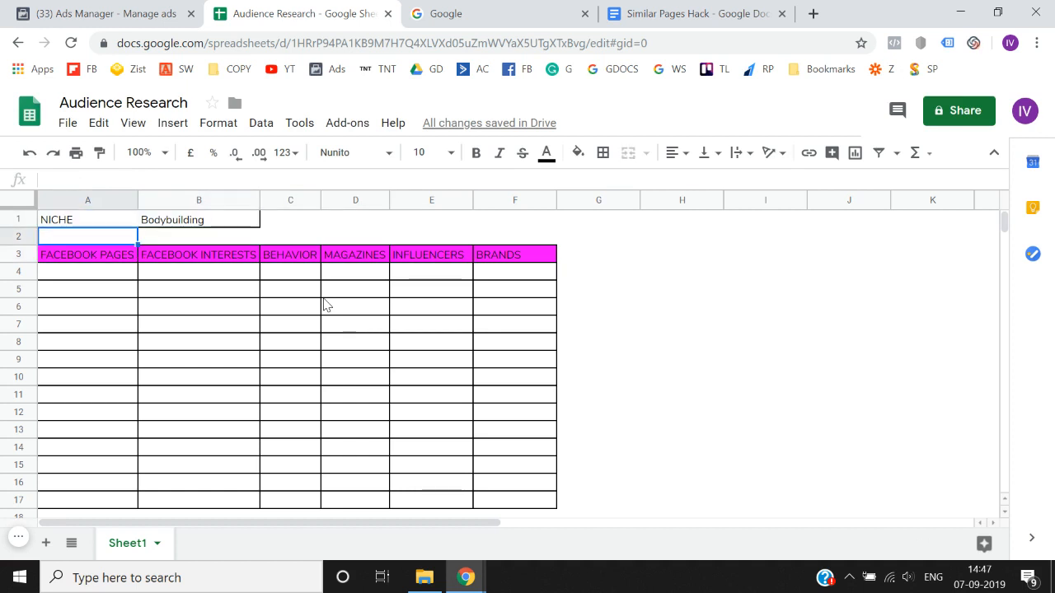
pyautogui.press('Down')
pyautogui.hotkey('shift', 'Right')
pyautogui.hotkey('shift', 'Right')
pyautogui.hotkey('shift', 'Right')
pyautogui.hotkey('shift', 'Right')
pyautogui.hotkey('shift', 'Right')
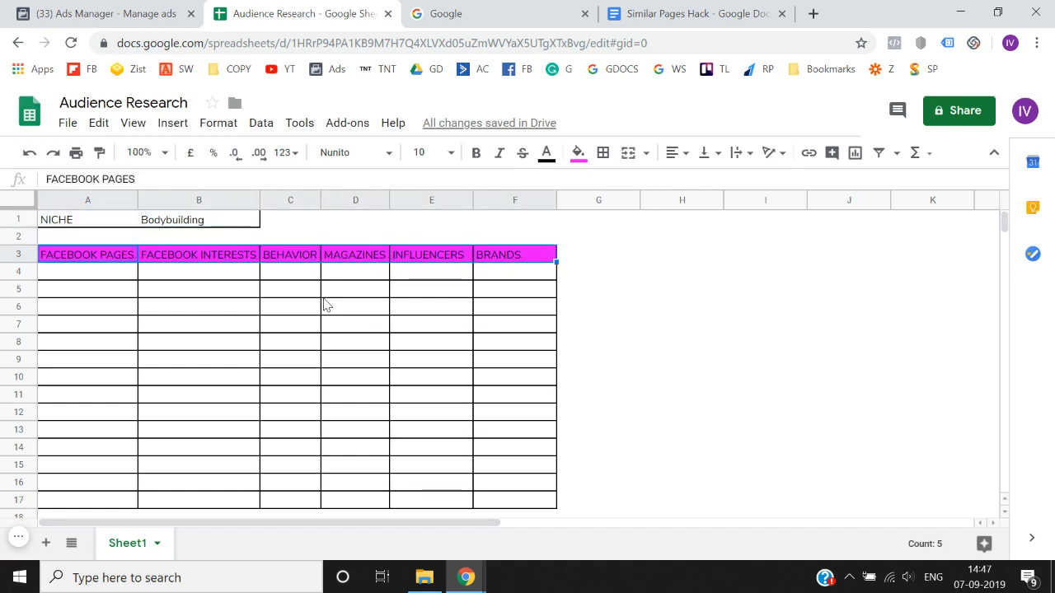
pyautogui.press('Left')
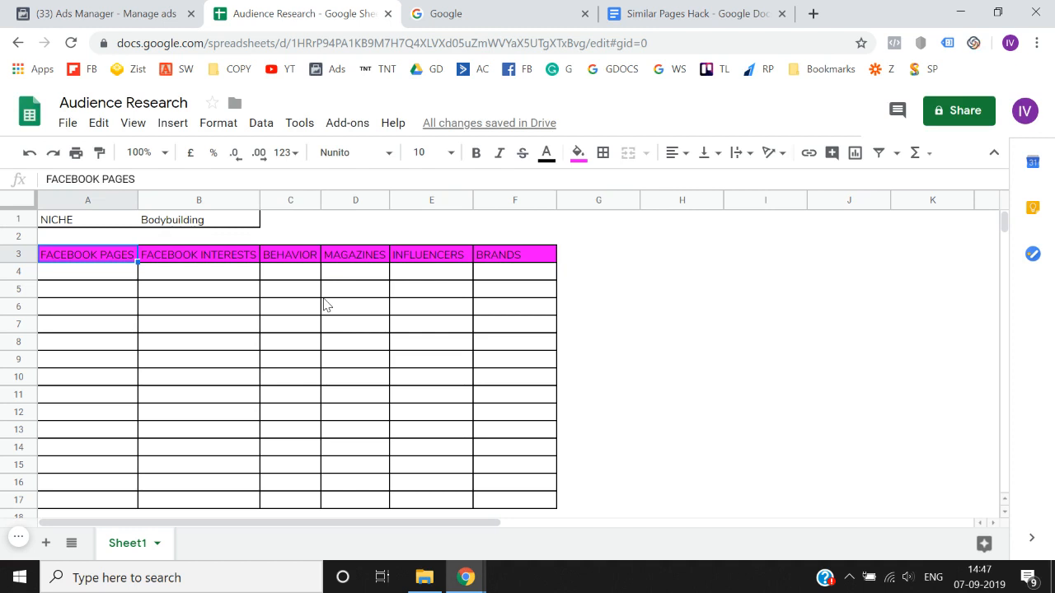
pyautogui.hotkey('shift', 'Right')
pyautogui.hotkey('shift', 'Right')
pyautogui.hotkey('shift', 'Right')
pyautogui.hotkey('shift', 'Right')
pyautogui.press('Up')
pyautogui.press('Up')
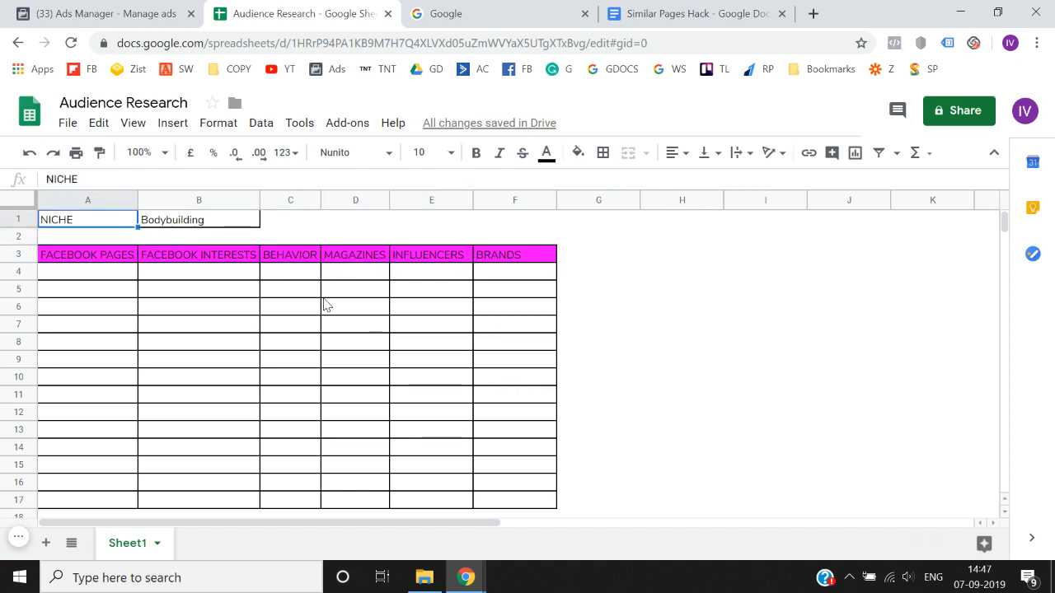
pyautogui.press('Down')
pyautogui.press('Down')
pyautogui.hotkey('shift', 'Right')
pyautogui.hotkey('shift', 'Right')
pyautogui.hotkey('shift', 'Right')
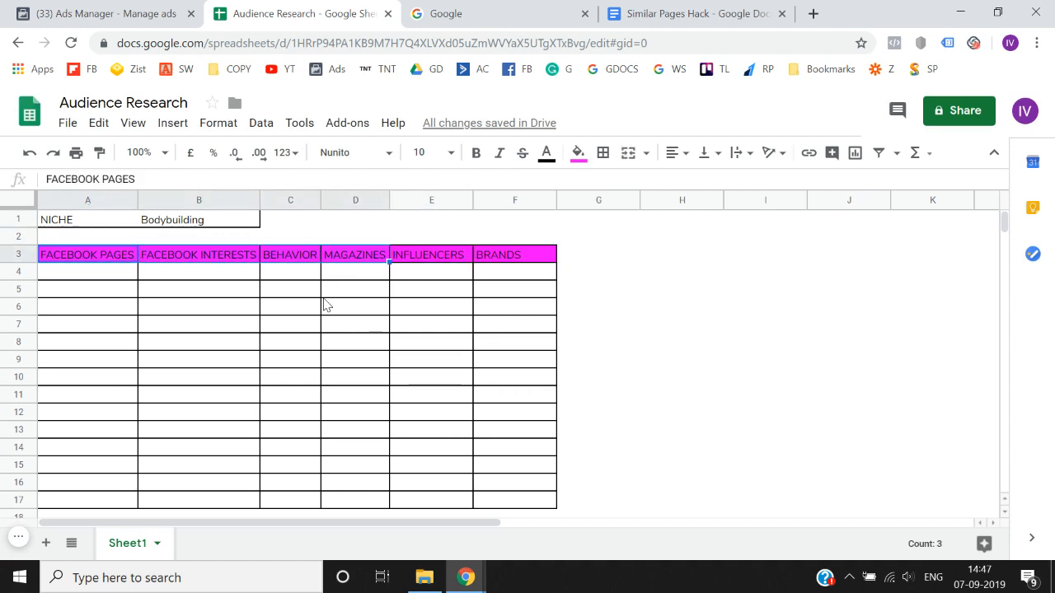
pyautogui.hotkey('shift', 'Right')
pyautogui.hotkey('shift', 'Right')
pyautogui.press('Left')
pyautogui.press('Down')
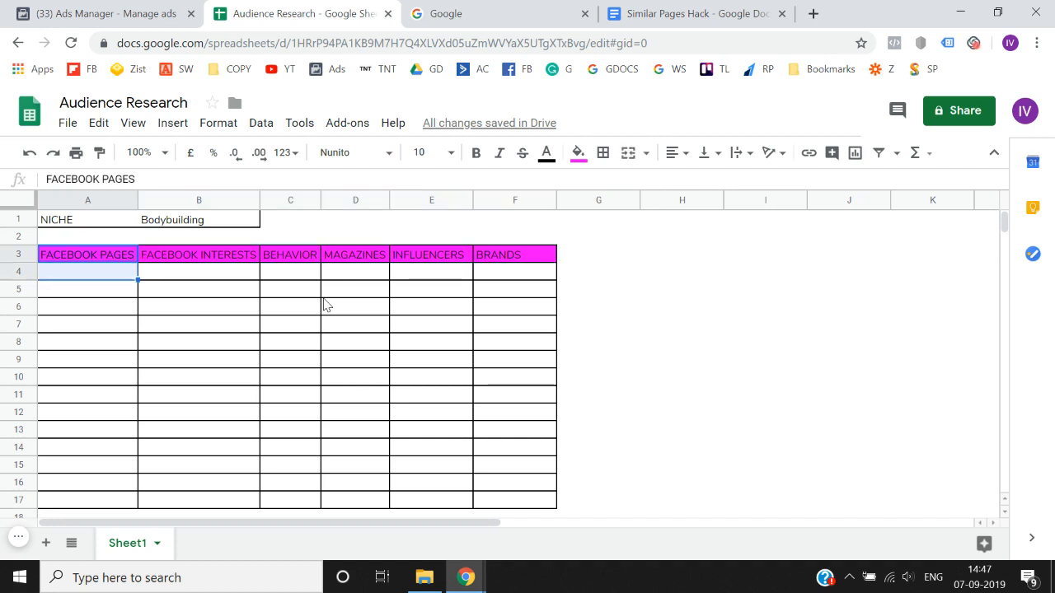
pyautogui.hotkey('shift', 'Down')
pyautogui.hotkey('shift', 'Down')
pyautogui.hotkey('shift', 'Down')
pyautogui.hotkey('shift', 'Down')
pyautogui.hotkey('shift', 'Down')
pyautogui.hotkey('shift', 'Down')
pyautogui.hotkey('shift', 'Down')
pyautogui.hotkey('shift', 'Down')
pyautogui.hotkey('shift', 'Down')
pyautogui.press('Up')
pyautogui.press('Up')
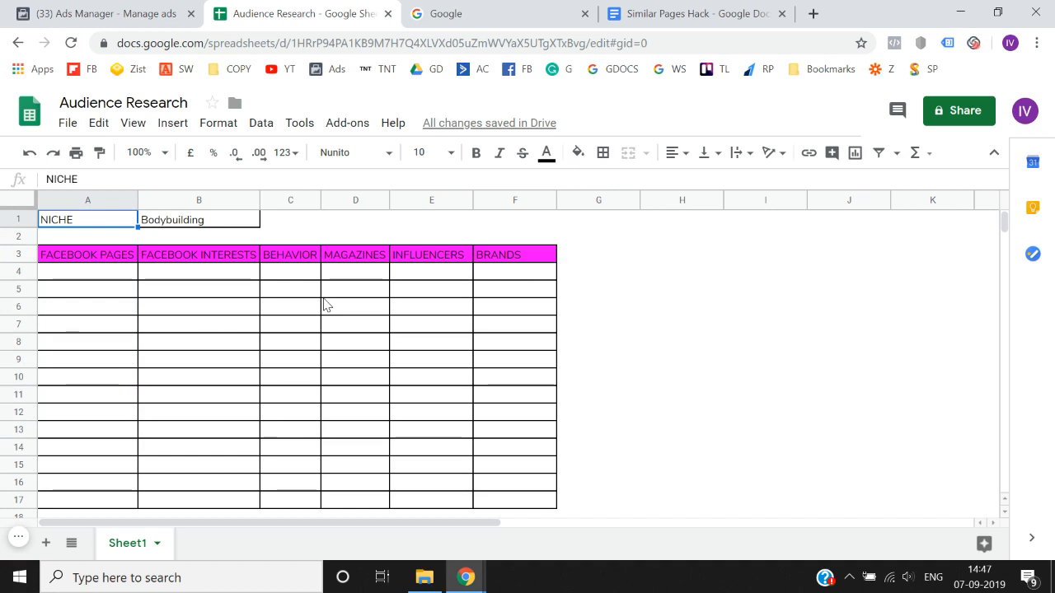
# - Compare the FACEBOOK PAGES and FACEBOOK INTERESTS headings in row 3
pyautogui.press('Down')
pyautogui.press('Down')
pyautogui.press('Right')
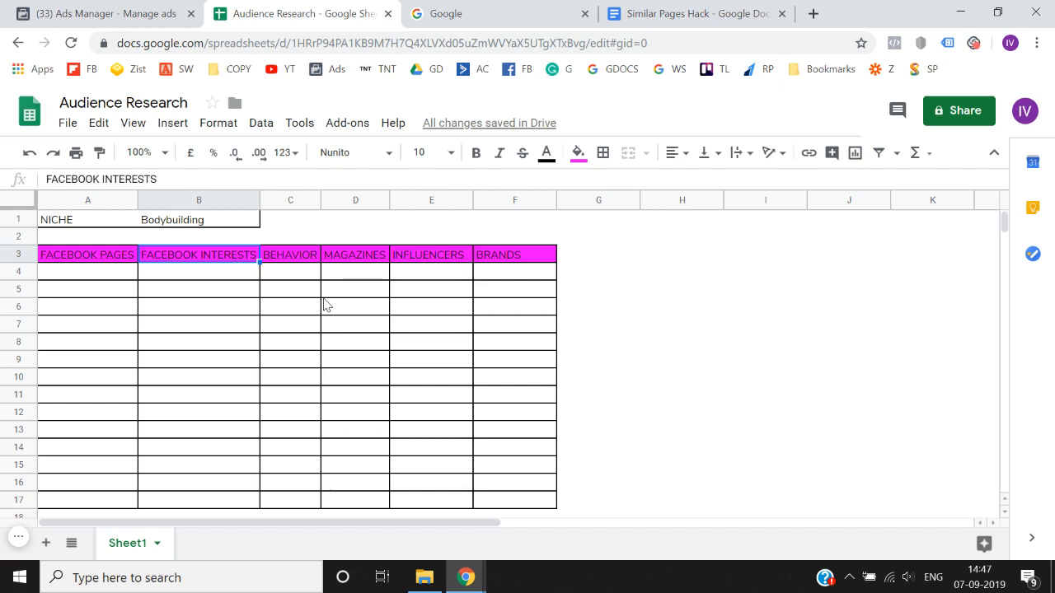
pyautogui.press('Left')
pyautogui.press('Right')
pyautogui.press('Left')
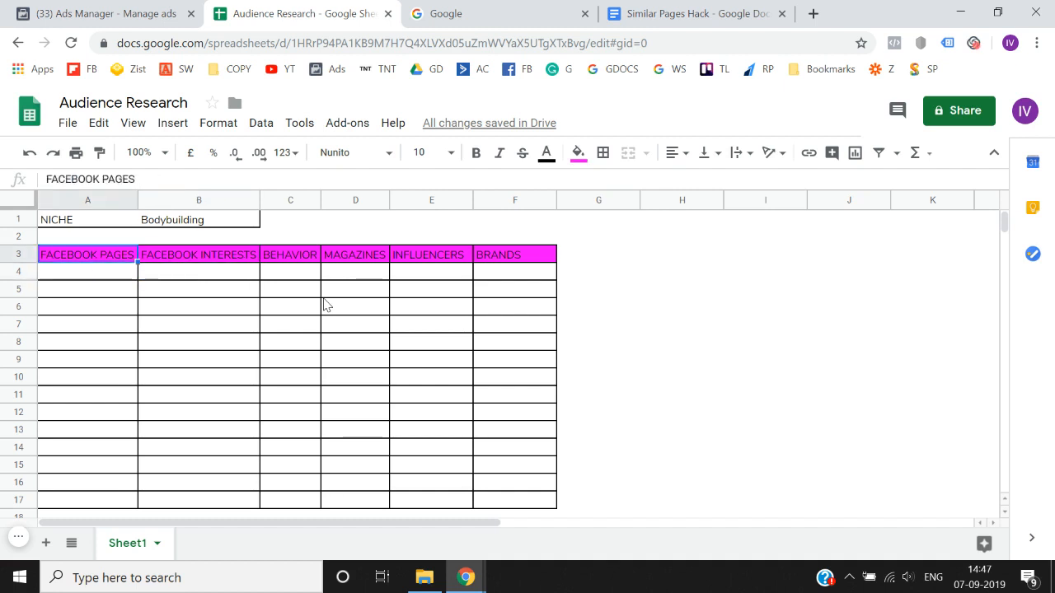
pyautogui.press('Right')
pyautogui.press('Left')
pyautogui.press('Right')
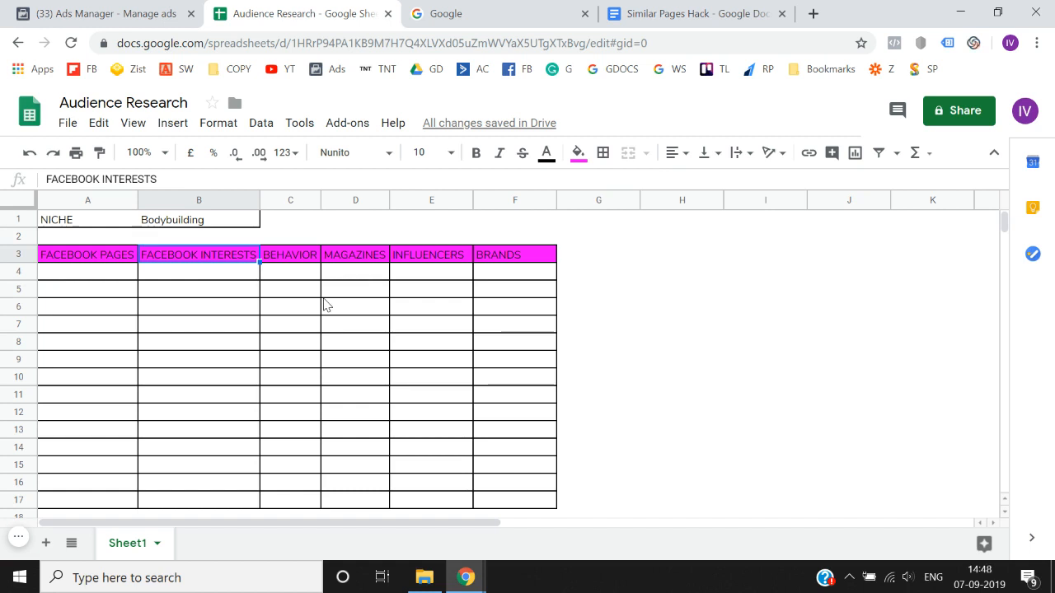
# - Widen the BEHAVIOR column slightly
pyautogui.press('Right')
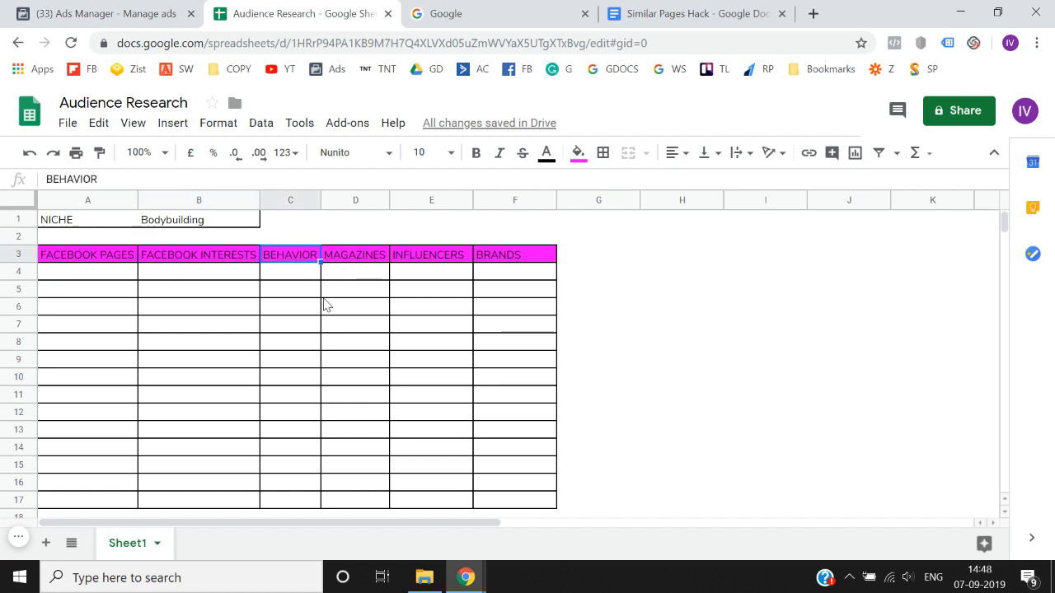
pyautogui.moveTo(321, 190); pyautogui.dragTo(327, 197)
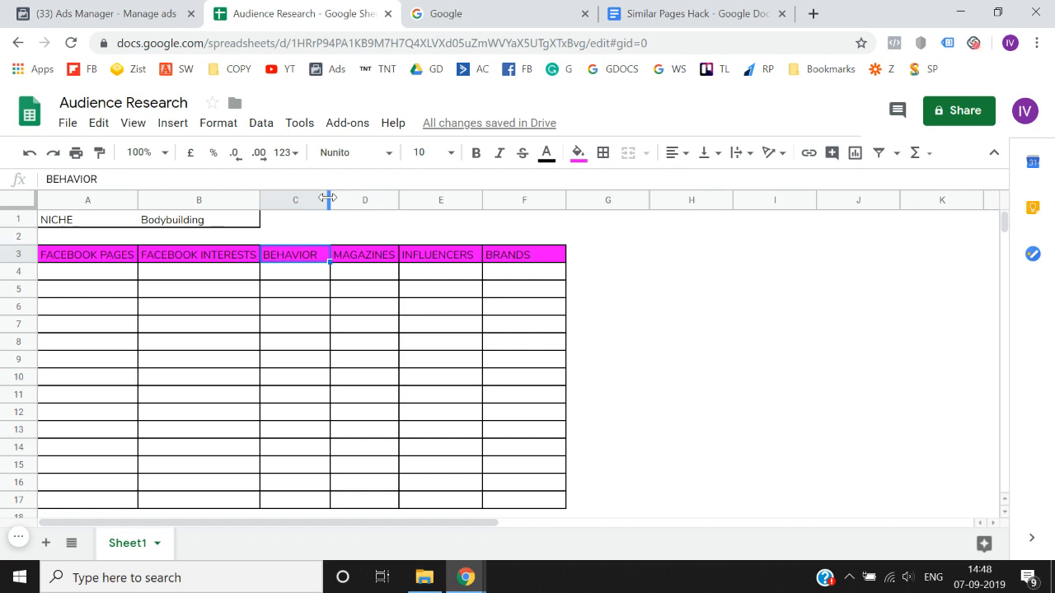
# - Examine the empty cells under the FACEBOOK PAGES, FACEBOOK INTERESTS, BEHAVIOR and MAGAZINES headings one column after another
pyautogui.press('Right')
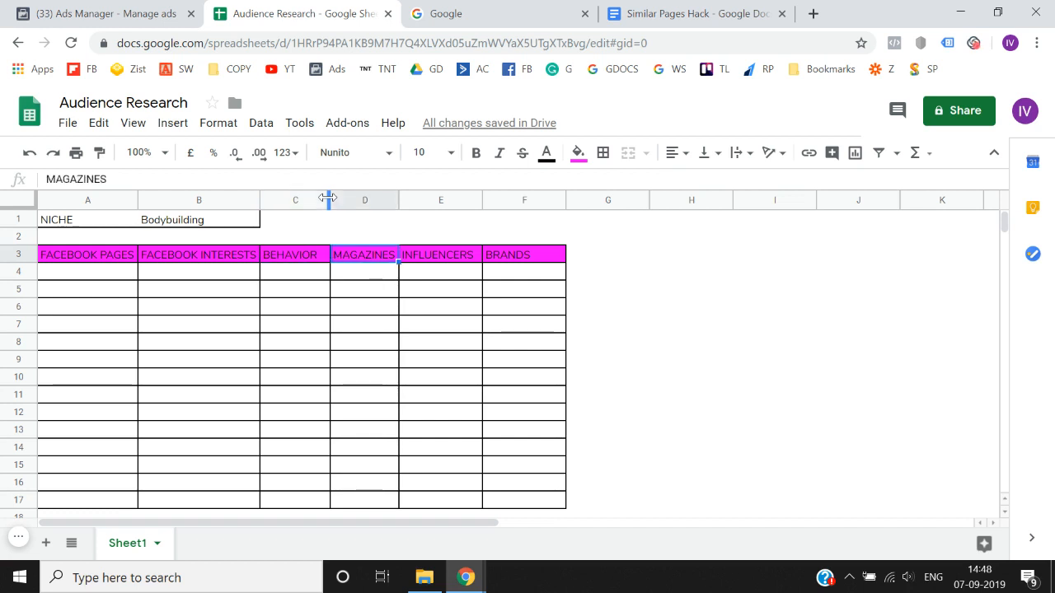
pyautogui.press('Left')
pyautogui.press('Left')
pyautogui.press('Left')
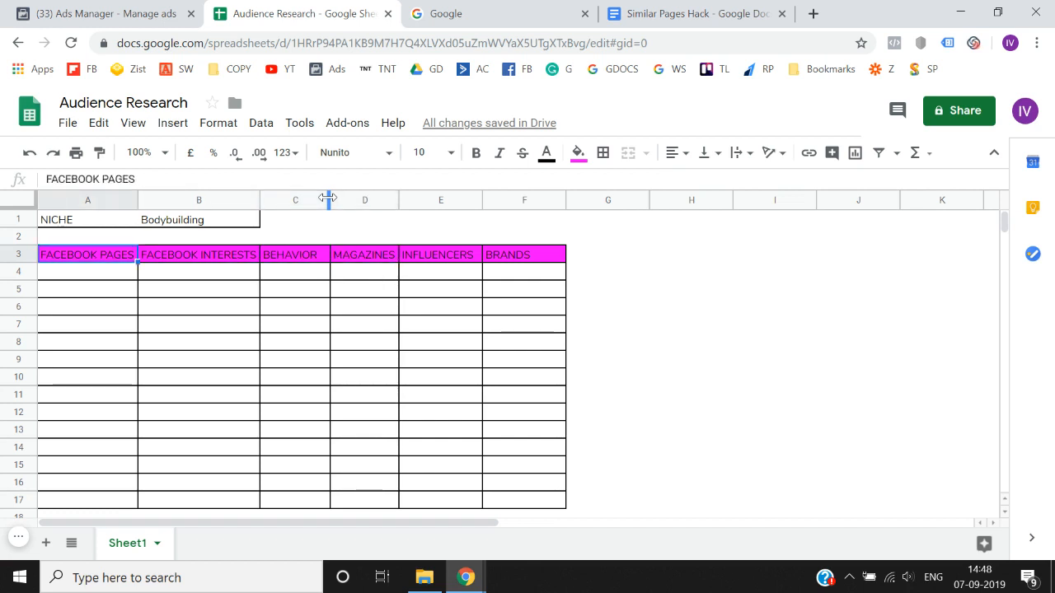
pyautogui.hotkey('shift', 'Down')
pyautogui.hotkey('shift', 'Down')
pyautogui.hotkey('shift', 'Down')
pyautogui.hotkey('shift', 'Down')
pyautogui.hotkey('shift', 'Down')
pyautogui.hotkey('shift', 'Down')
pyautogui.hotkey('shift', 'Down')
pyautogui.hotkey('shift', 'Down')
pyautogui.hotkey('shift', 'Down')
pyautogui.hotkey('shift', 'Down')
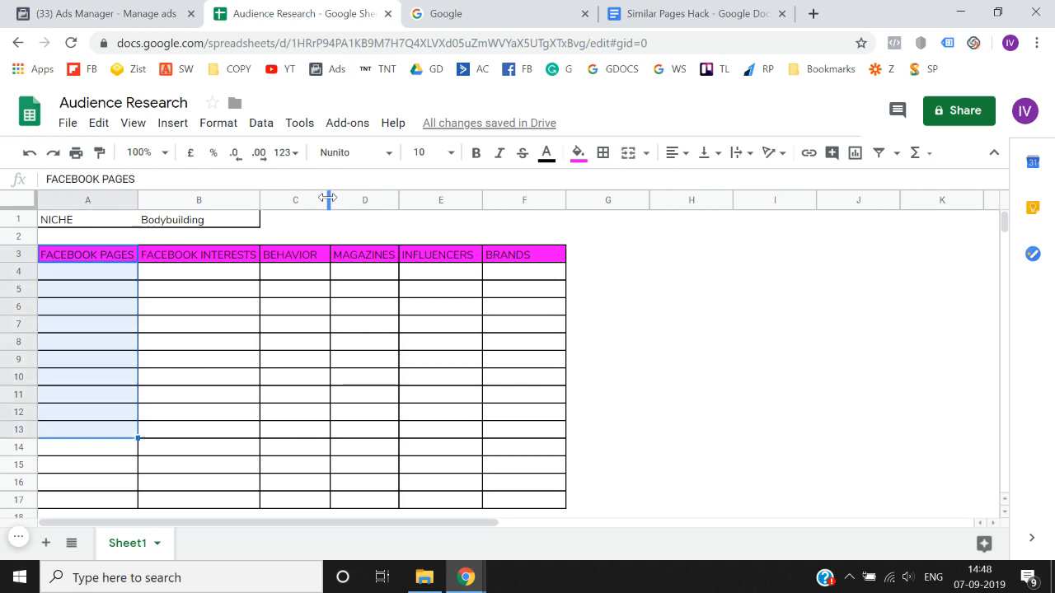
pyautogui.press('Right')
pyautogui.hotkey('shift', 'Down')
pyautogui.hotkey('shift', 'Down')
pyautogui.hotkey('shift', 'Down')
pyautogui.hotkey('shift', 'Down')
pyautogui.hotkey('shift', 'Down')
pyautogui.hotkey('shift', 'Down')
pyautogui.hotkey('shift', 'Down')
pyautogui.hotkey('shift', 'Down')
pyautogui.hotkey('shift', 'Down')
pyautogui.hotkey('shift', 'Left')
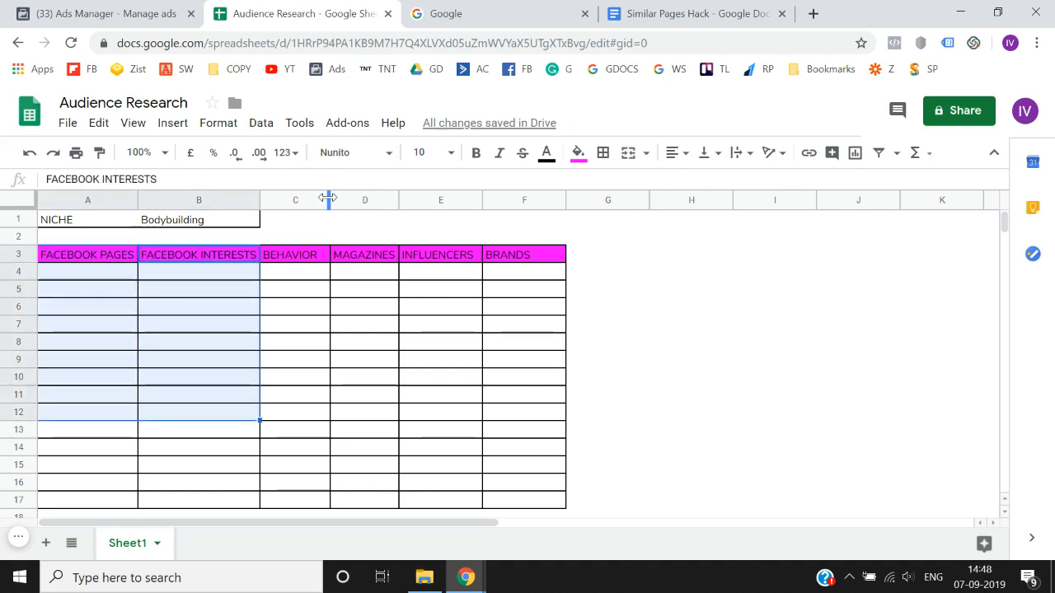
pyautogui.press('Right')
pyautogui.hotkey('shift', 'Down')
pyautogui.hotkey('shift', 'Down')
pyautogui.hotkey('shift', 'Down')
pyautogui.hotkey('shift', 'Down')
pyautogui.hotkey('shift', 'Down')
pyautogui.hotkey('shift', 'Down')
pyautogui.hotkey('shift', 'Down')
pyautogui.hotkey('shift', 'Down')
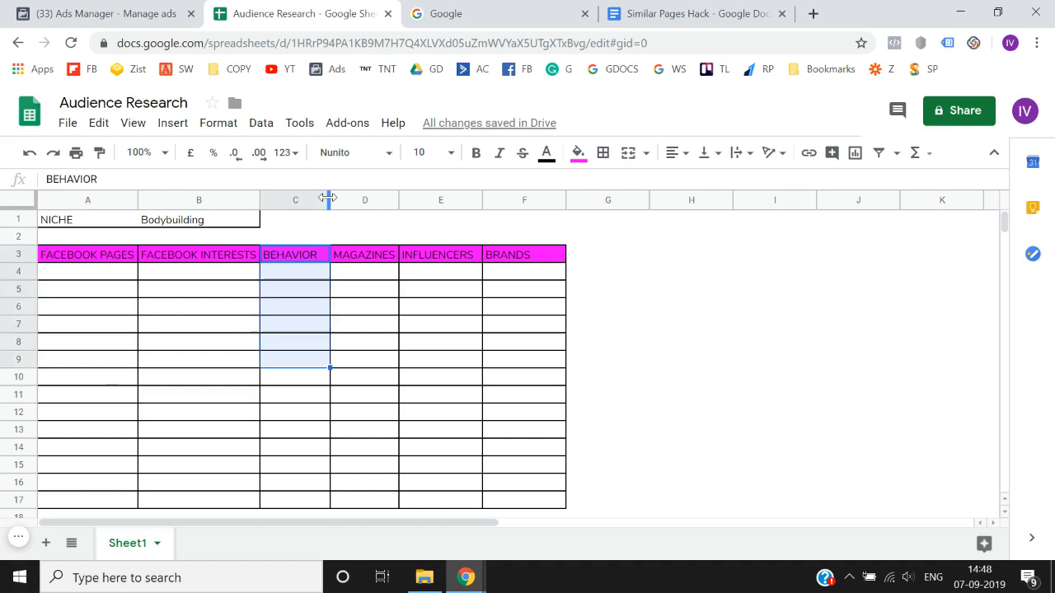
pyautogui.press('Right')
pyautogui.hotkey('shift', 'Down')
pyautogui.hotkey('shift', 'Down')
pyautogui.hotkey('shift', 'Down')
pyautogui.hotkey('shift', 'Down')
pyautogui.hotkey('shift', 'Down')
pyautogui.hotkey('shift', 'Down')
pyautogui.hotkey('shift', 'Down')
pyautogui.hotkey('shift', 'Down')
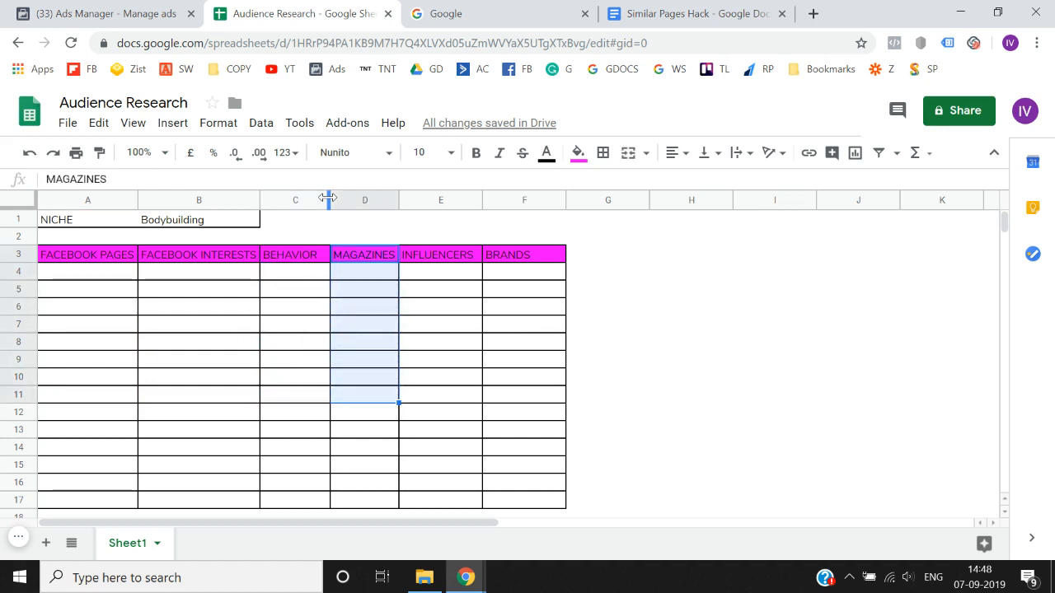
# - Examine the empty cells under the INFLUENCERS and BRANDS headings one column after the other
pyautogui.press('Right')
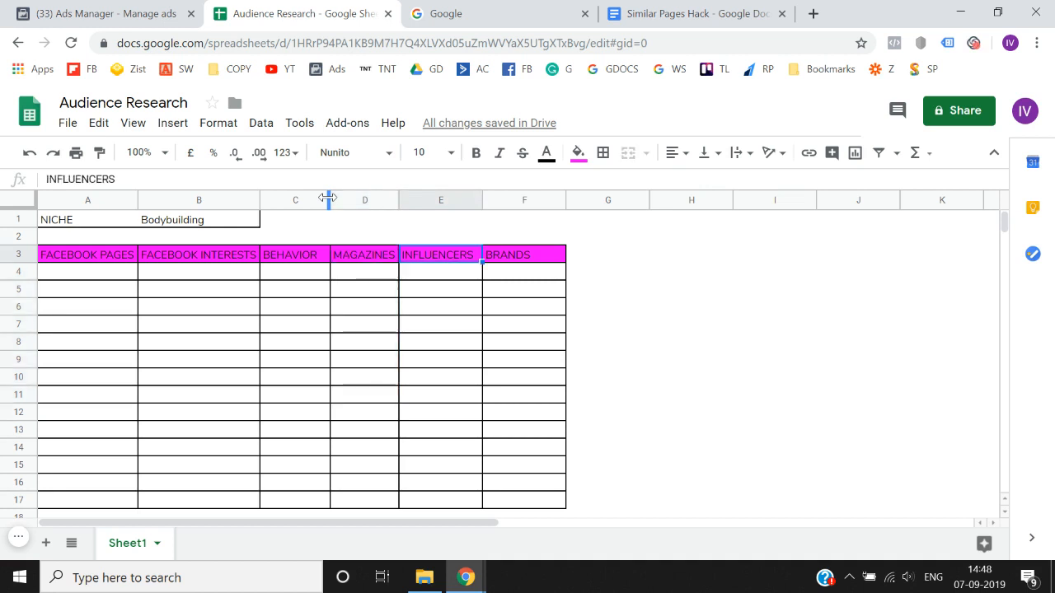
pyautogui.hotkey('shift', 'Down')
pyautogui.hotkey('shift', 'Down')
pyautogui.hotkey('shift', 'Down')
pyautogui.hotkey('shift', 'Down')
pyautogui.hotkey('shift', 'Down')
pyautogui.hotkey('shift', 'Down')
pyautogui.hotkey('shift', 'Down')
pyautogui.hotkey('shift', 'Down')
pyautogui.hotkey('shift', 'Left')
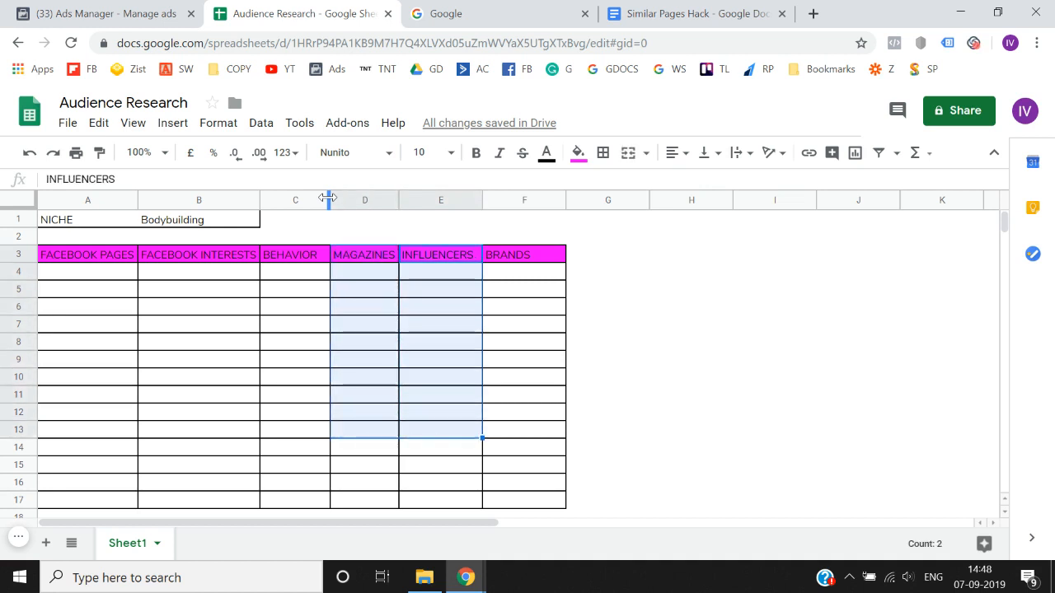
pyautogui.press('Right')
pyautogui.press('Left')
pyautogui.hotkey('shift', 'Down')
pyautogui.hotkey('shift', 'Down')
pyautogui.hotkey('shift', 'Down')
pyautogui.hotkey('shift', 'Down')
pyautogui.hotkey('shift', 'Down')
pyautogui.hotkey('shift', 'Down')
pyautogui.hotkey('shift', 'Down')
pyautogui.hotkey('shift', 'Down')
pyautogui.hotkey('shift', 'Down')
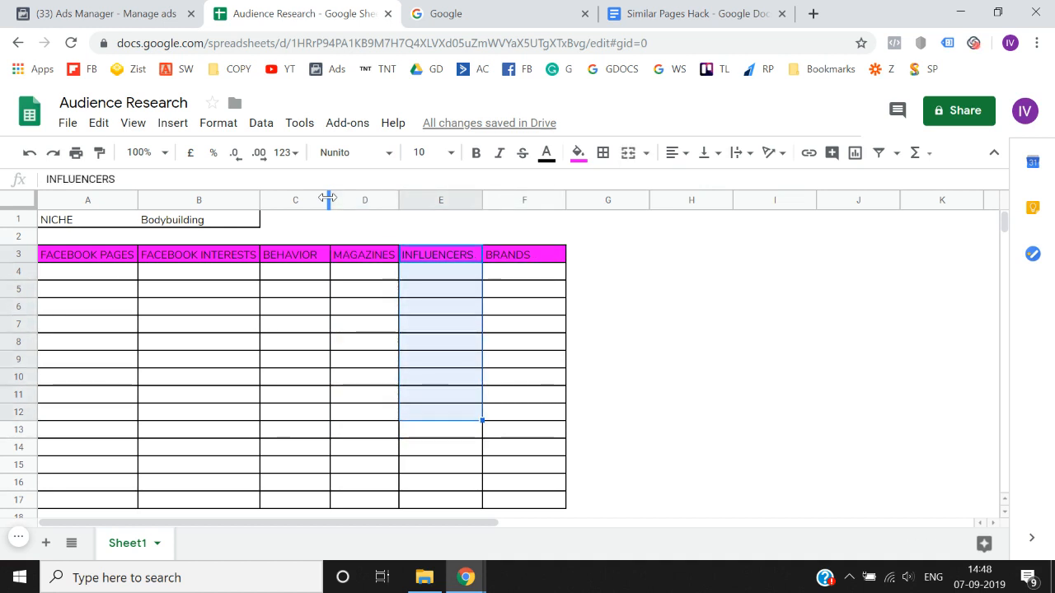
pyautogui.press('Left')
pyautogui.press('Right')
pyautogui.hotkey('shift', 'Down')
pyautogui.hotkey('shift', 'Down')
pyautogui.hotkey('shift', 'Down')
pyautogui.hotkey('shift', 'Down')
pyautogui.hotkey('shift', 'Down')
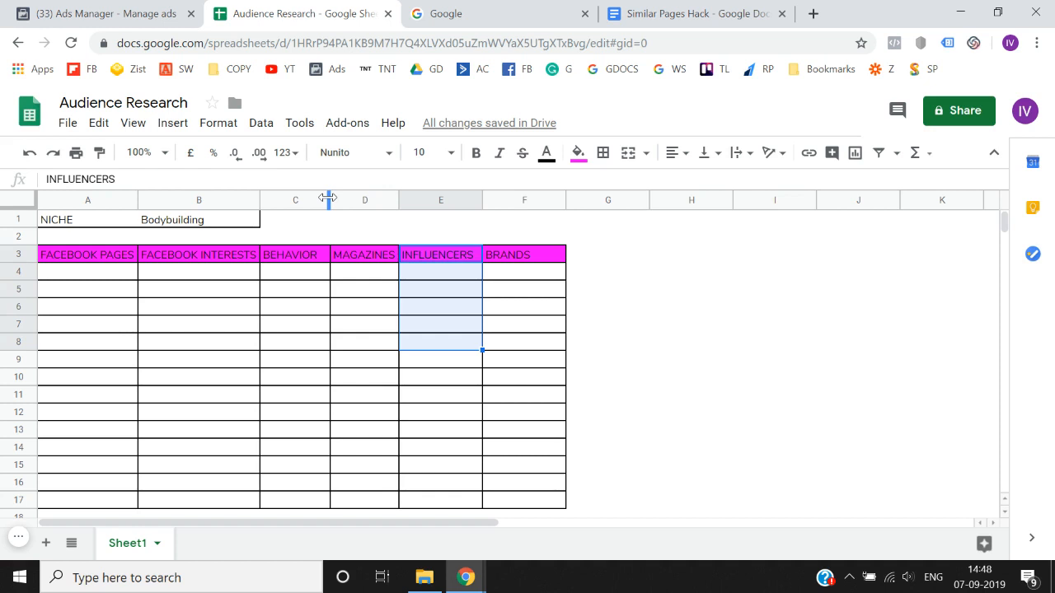
pyautogui.press('Right')
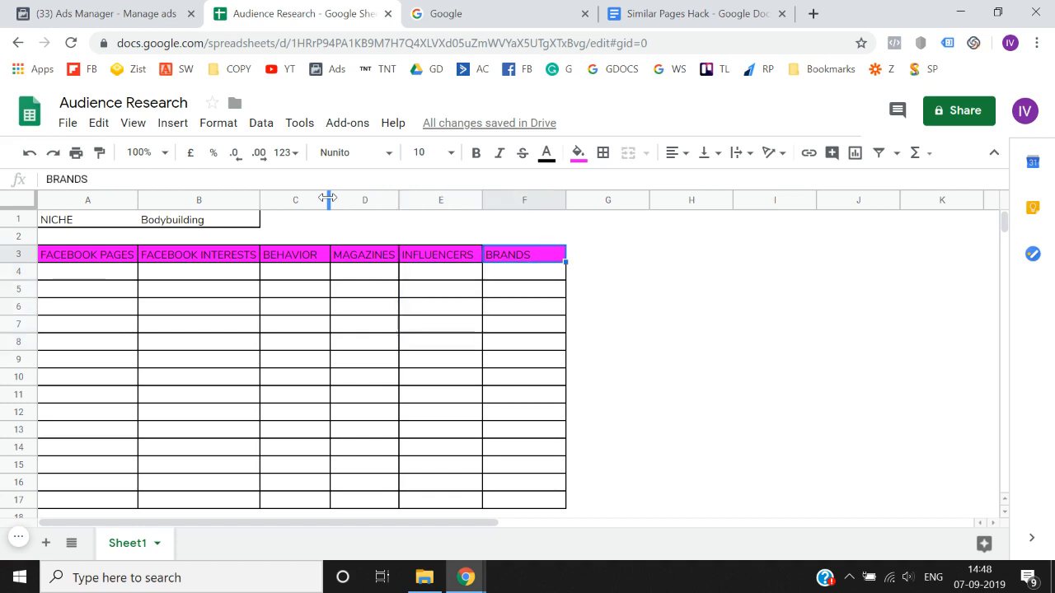
pyautogui.hotkey('shift', 'Down')
pyautogui.hotkey('shift', 'Down')
pyautogui.hotkey('shift', 'Down')
pyautogui.hotkey('shift', 'Down')
pyautogui.hotkey('shift', 'Down')
pyautogui.hotkey('shift', 'Down')
pyautogui.hotkey('shift', 'Down')
pyautogui.hotkey('shift', 'Down')
pyautogui.press('Left')
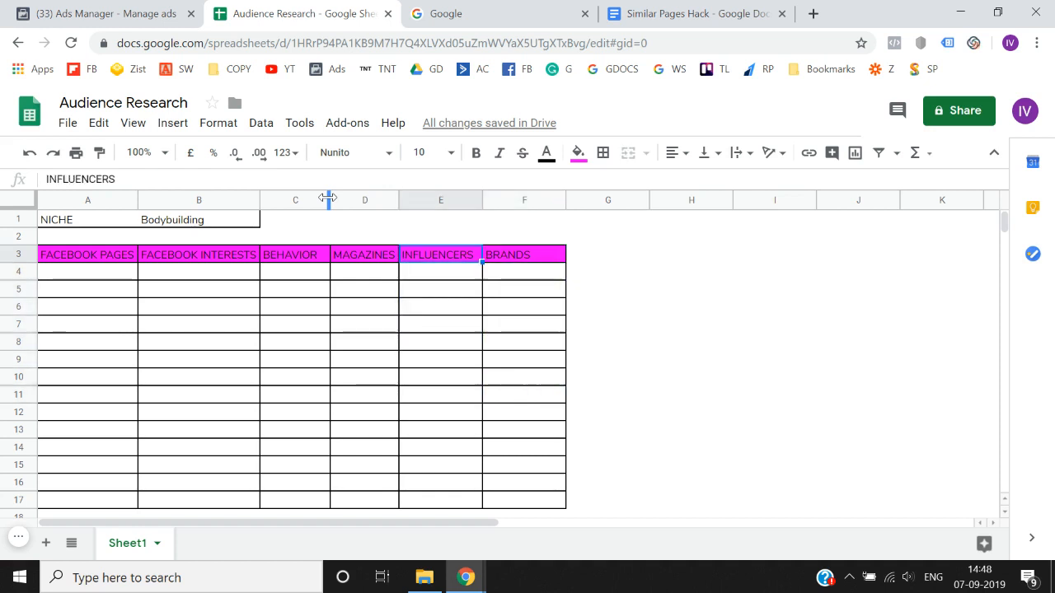
pyautogui.press('Right')
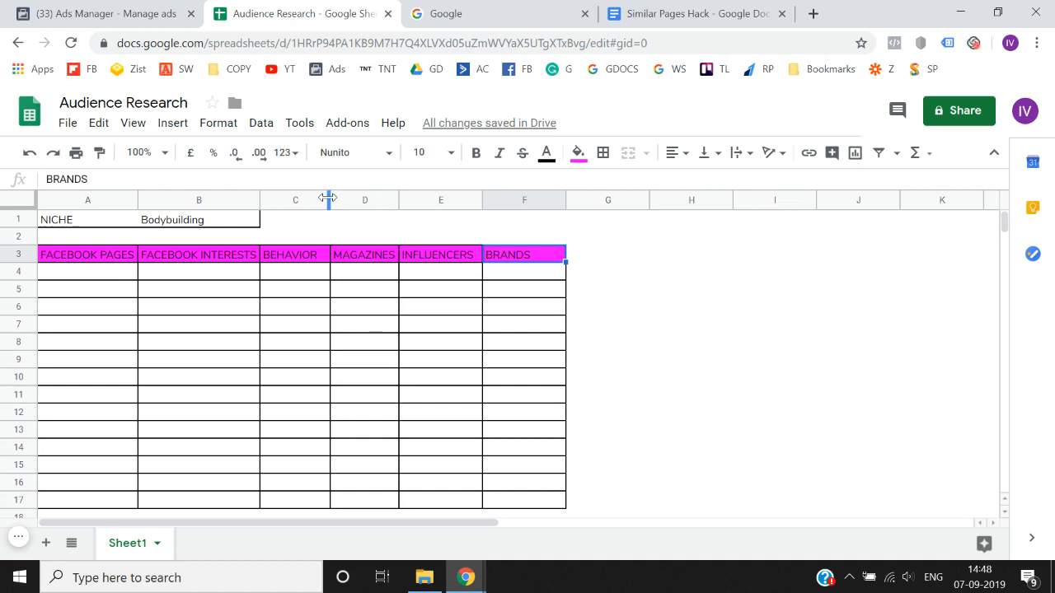
pyautogui.press('Left')
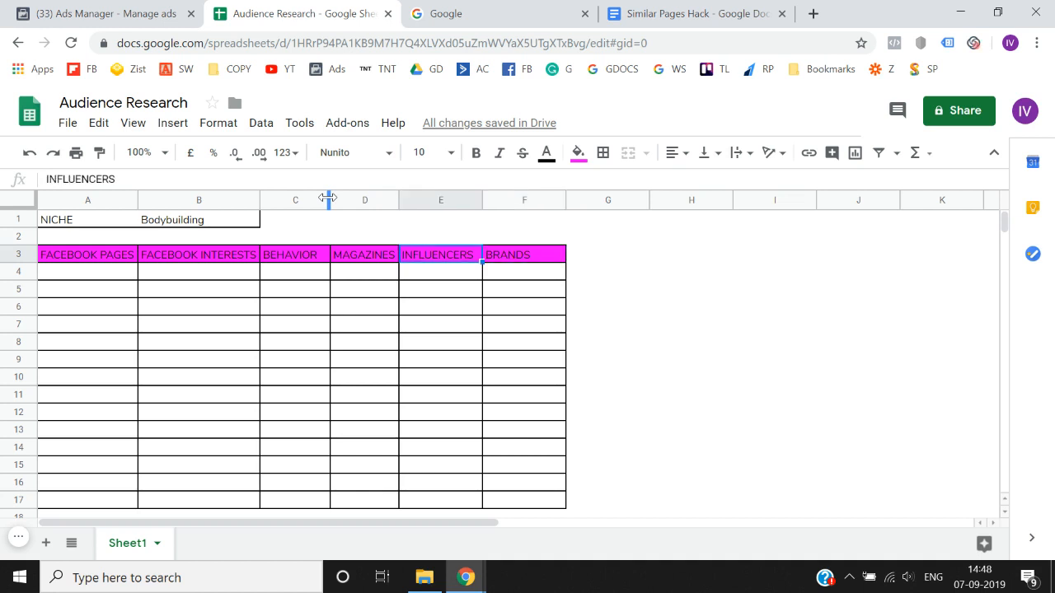
# - Review the category headings in row 3 from FACEBOOK PAGES through BRANDS
pyautogui.press('Left')
pyautogui.press('Left')
pyautogui.press('Left')
pyautogui.press('Left')
pyautogui.hotkey('shift', 'Right')
pyautogui.hotkey('shift', 'Right')
pyautogui.hotkey('shift', 'Right')
pyautogui.hotkey('shift', 'Right')
pyautogui.hotkey('shift', 'Right')
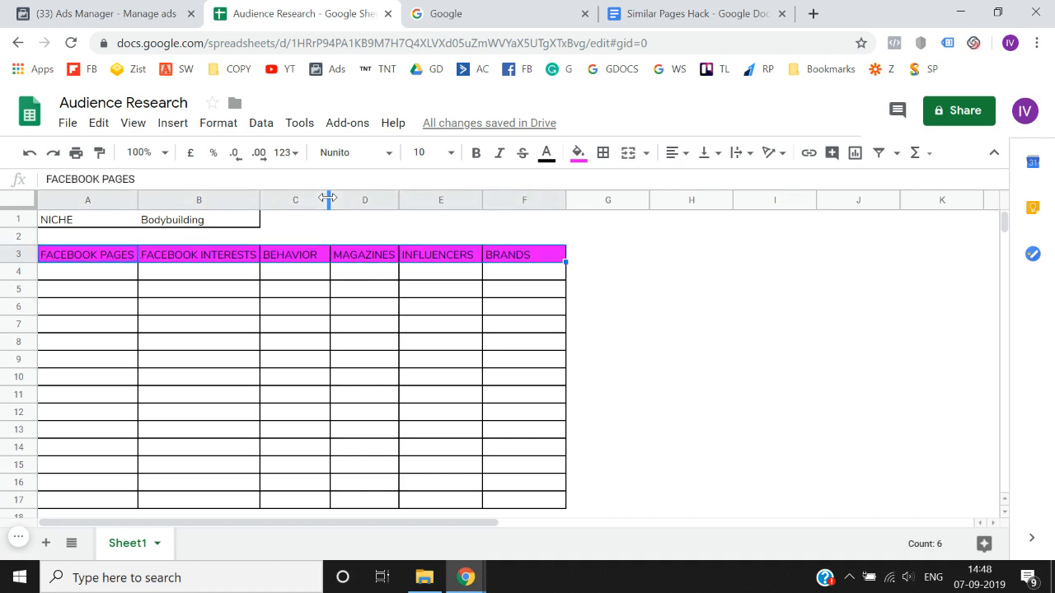
pyautogui.hotkey('shift', 'Left')
pyautogui.press('Right')
pyautogui.press('Left')
pyautogui.press('Right')
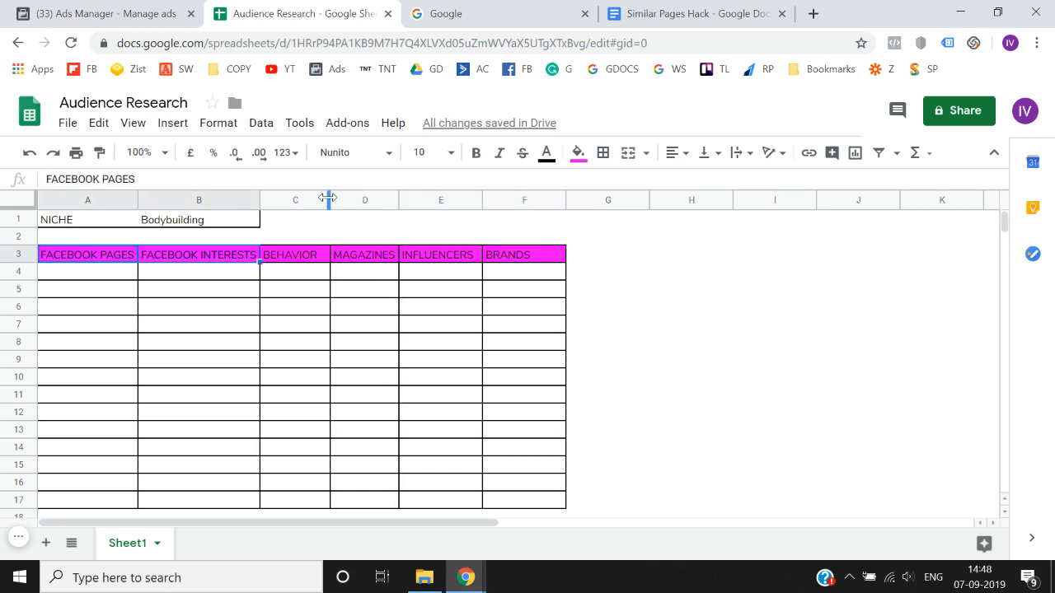
pyautogui.hotkey('shift', 'Right')
pyautogui.hotkey('shift', 'Right')
pyautogui.hotkey('shift', 'Right')
pyautogui.hotkey('shift', 'Right')
pyautogui.press('Right')
pyautogui.press('Right')
pyautogui.press('Right')
pyautogui.press('Right')
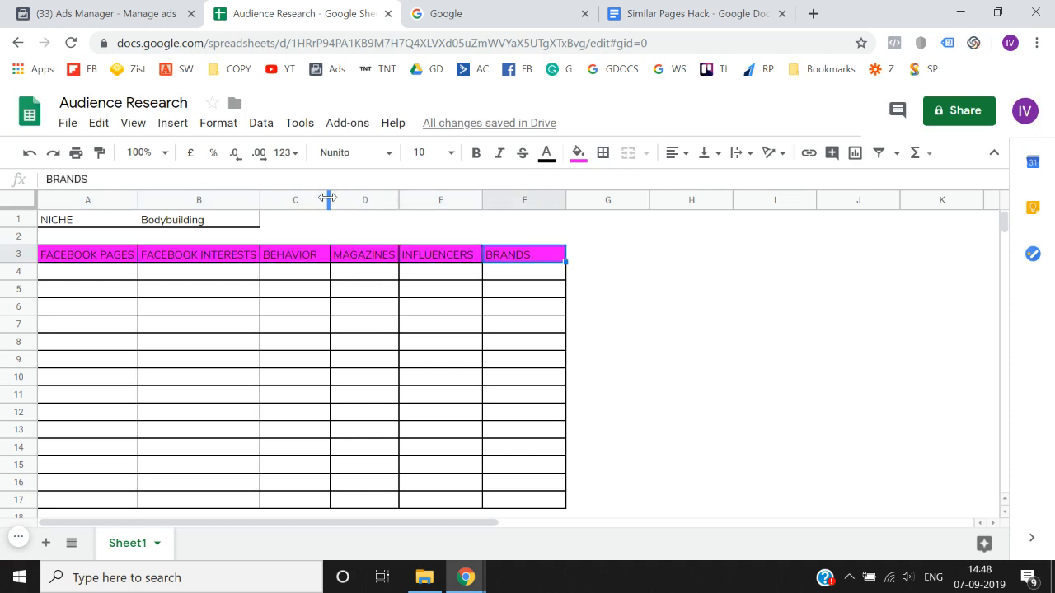
# - Add the heading EVENTS in cell G3, directly after BRANDS
pyautogui.press('Right')
pyautogui.write('EVENTS')
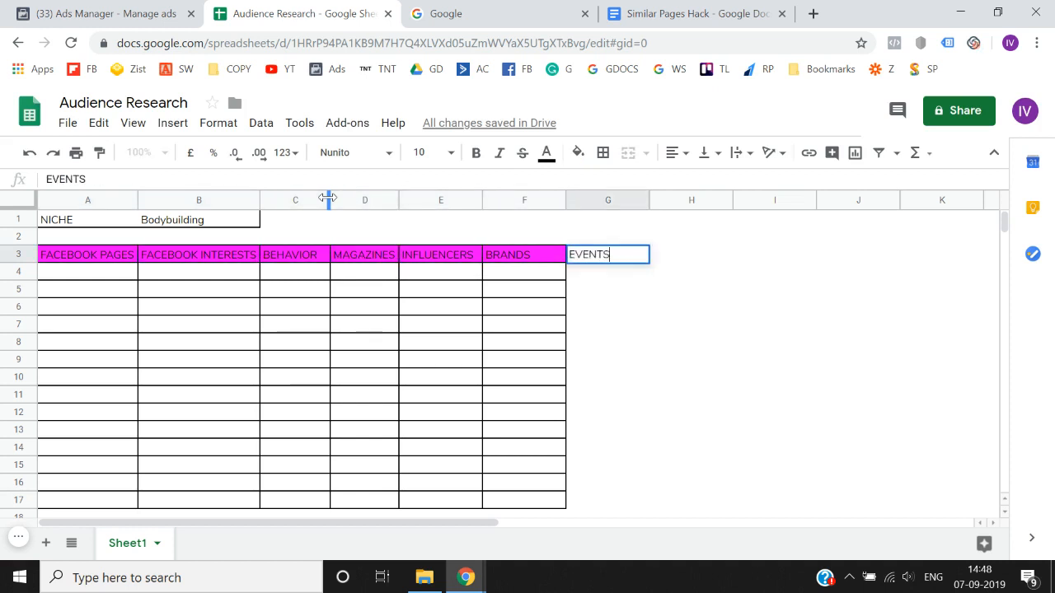
pyautogui.press('Return')
pyautogui.press('Up')
pyautogui.press('Left')
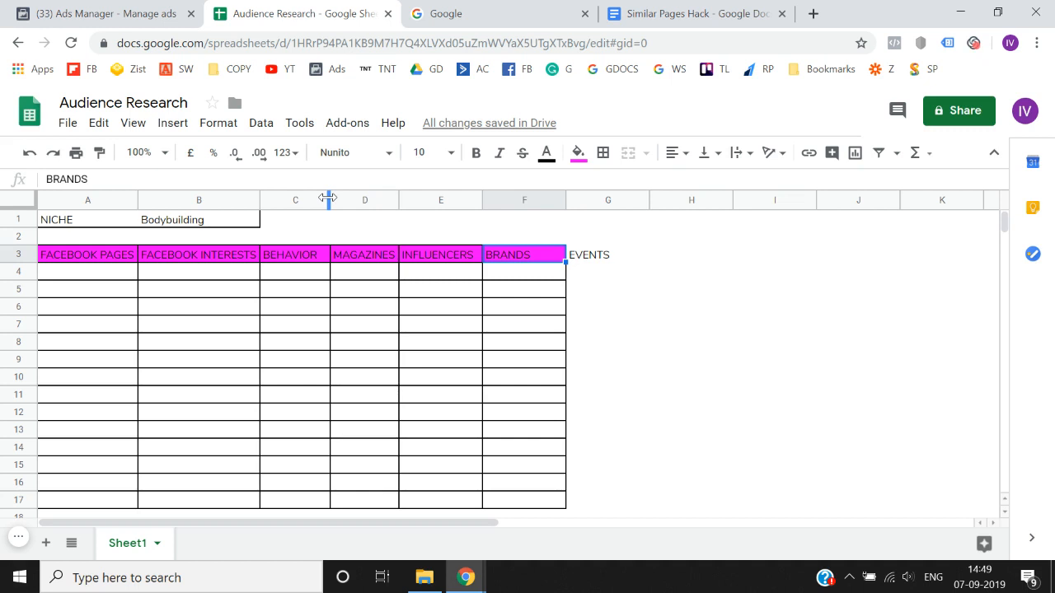
# - Compare the EVENTS heading with the other category headings in row 3, back to FACEBOOK PAGES
pyautogui.press('Right')
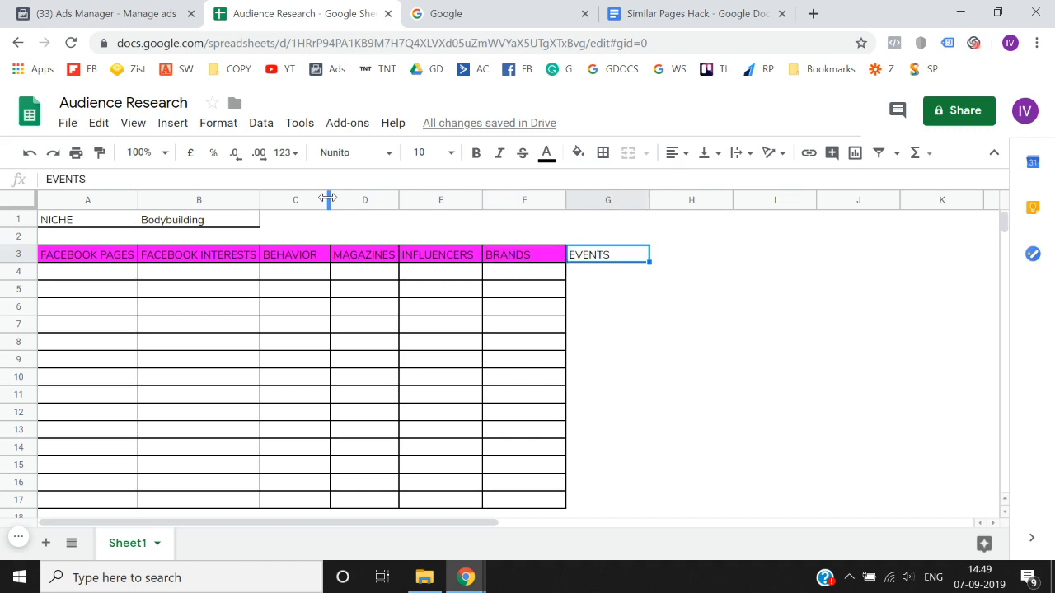
pyautogui.hotkey('shift', 'Left')
pyautogui.hotkey('shift', 'Left')
pyautogui.hotkey('shift', 'Left')
pyautogui.hotkey('shift', 'Left')
pyautogui.hotkey('shift', 'Left')
pyautogui.hotkey('shift', 'Left')
pyautogui.press('Right')
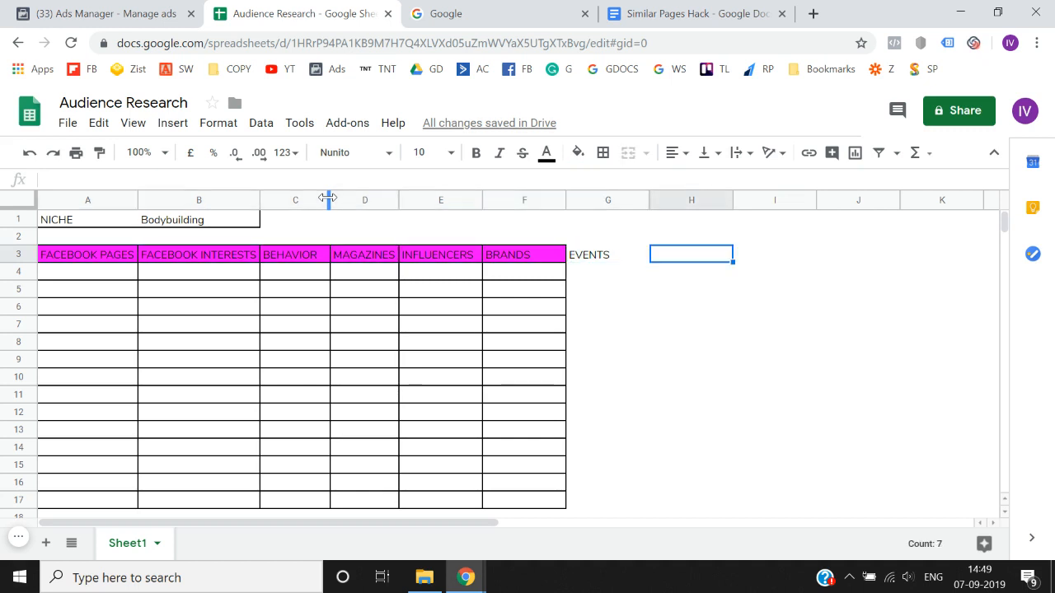
pyautogui.press('Left')
pyautogui.hotkey('shift', 'Left')
pyautogui.hotkey('shift', 'Left')
pyautogui.hotkey('shift', 'Left')
pyautogui.hotkey('shift', 'Left')
pyautogui.hotkey('shift', 'Left')
pyautogui.hotkey('shift', 'Left')
pyautogui.press('Right')
pyautogui.press('Left')
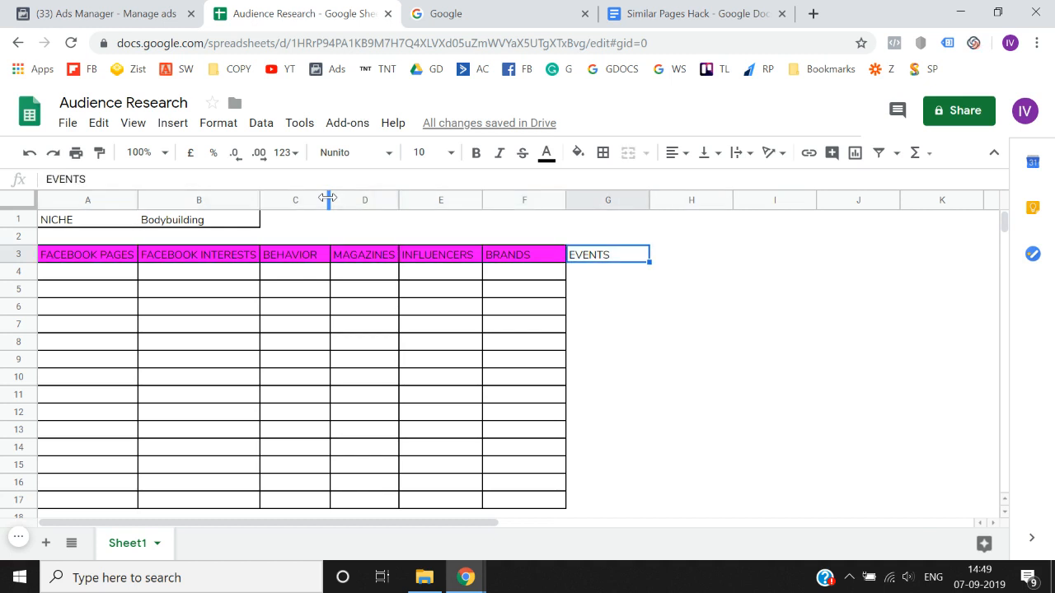
pyautogui.hotkey('shift', 'Left')
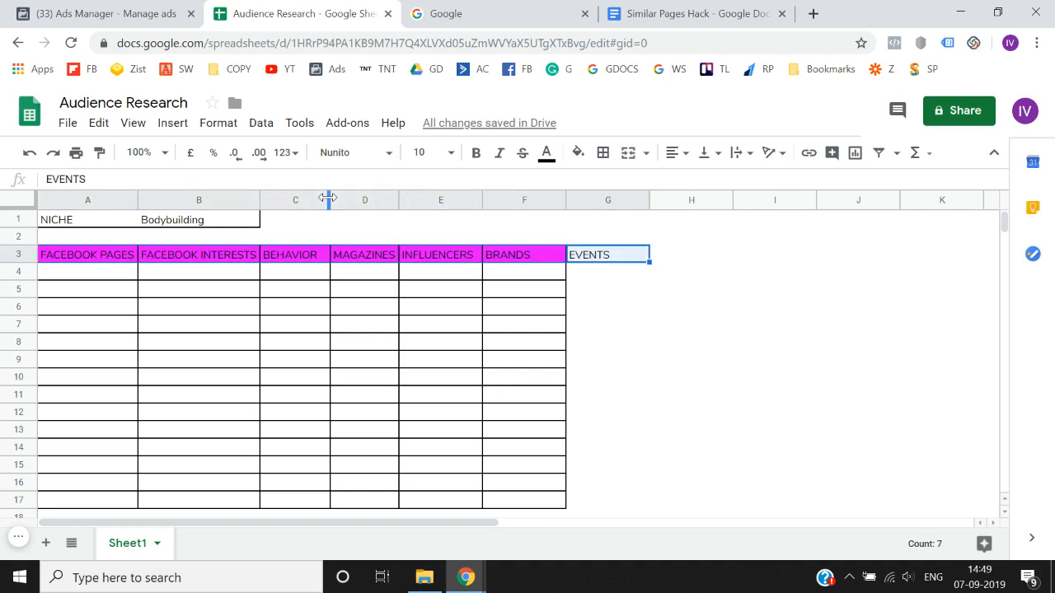
pyautogui.press('Left')
pyautogui.press('Left')
pyautogui.press('Left')
pyautogui.press('Left')
pyautogui.press('Left')
pyautogui.press('Left')
pyautogui.hotkey('shift', 'Right')
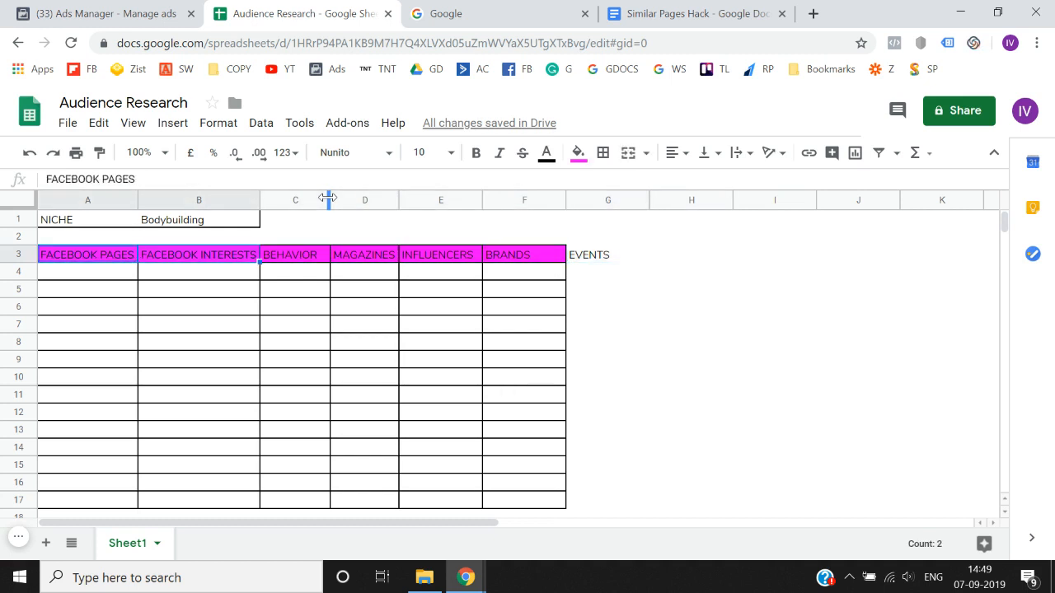
pyautogui.hotkey('shift', 'Right')
pyautogui.hotkey('shift', 'Right')
pyautogui.hotkey('shift', 'Right')
pyautogui.hotkey('shift', 'Right')
pyautogui.hotkey('shift', 'Right')
pyautogui.hotkey('shift', 'Right')
pyautogui.hotkey('shift', 'Right')
pyautogui.hotkey('shift', 'Right')
pyautogui.hotkey('shift', 'Left')
pyautogui.hotkey('shift', 'Left')
pyautogui.hotkey('shift', 'Left')
pyautogui.hotkey('shift', 'Left')
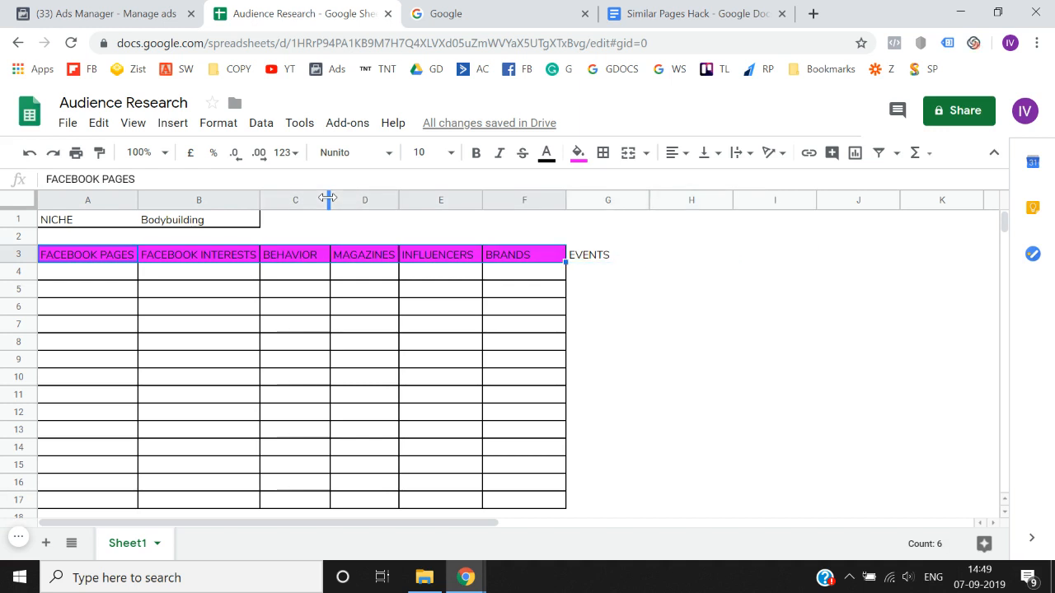
# - Examine the research table from FACEBOOK PAGES through EVENTS, including the empty rows below the headings
pyautogui.press('Right')
pyautogui.press('Left')
pyautogui.hotkey('shift', 'Right')
pyautogui.hotkey('shift', 'Right')
pyautogui.hotkey('shift', 'Right')
pyautogui.hotkey('shift', 'Right')
pyautogui.hotkey('shift', 'Right')
pyautogui.hotkey('shift', 'Right')
pyautogui.hotkey('shift', 'Right')
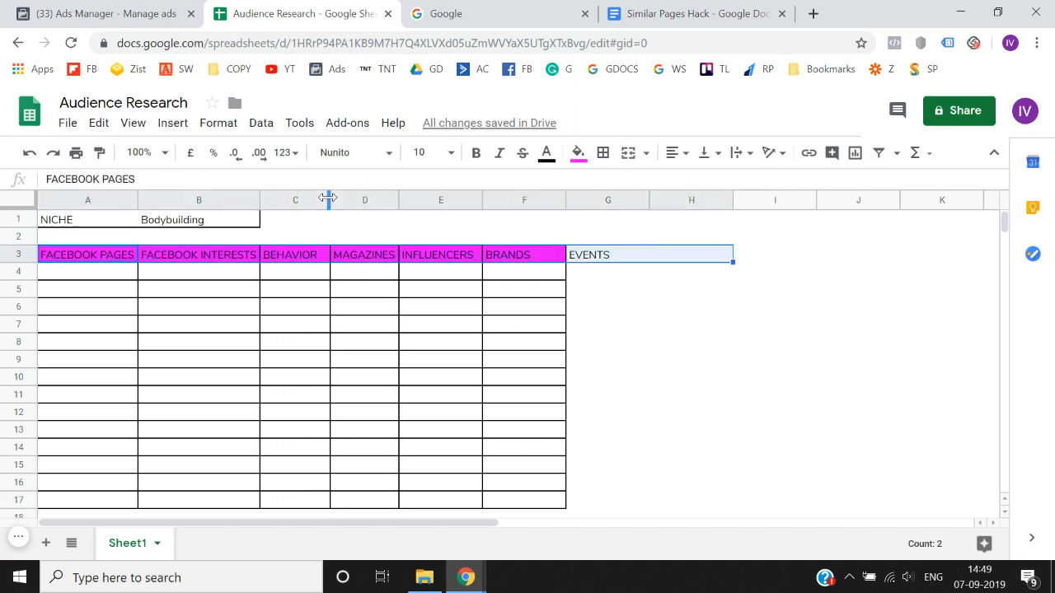
pyautogui.hotkey('shift', 'Left')
pyautogui.hotkey('shift', 'Down')
pyautogui.hotkey('shift', 'Down')
pyautogui.hotkey('shift', 'Down')
pyautogui.hotkey('shift', 'Down')
pyautogui.hotkey('shift', 'Down')
pyautogui.hotkey('shift', 'Down')
pyautogui.hotkey('shift', 'Down')
pyautogui.hotkey('shift', 'Down')
pyautogui.hotkey('shift', 'Down')
pyautogui.hotkey('shift', 'Down')
pyautogui.hotkey('shift', 'Down')
pyautogui.hotkey('shift', 'Down')
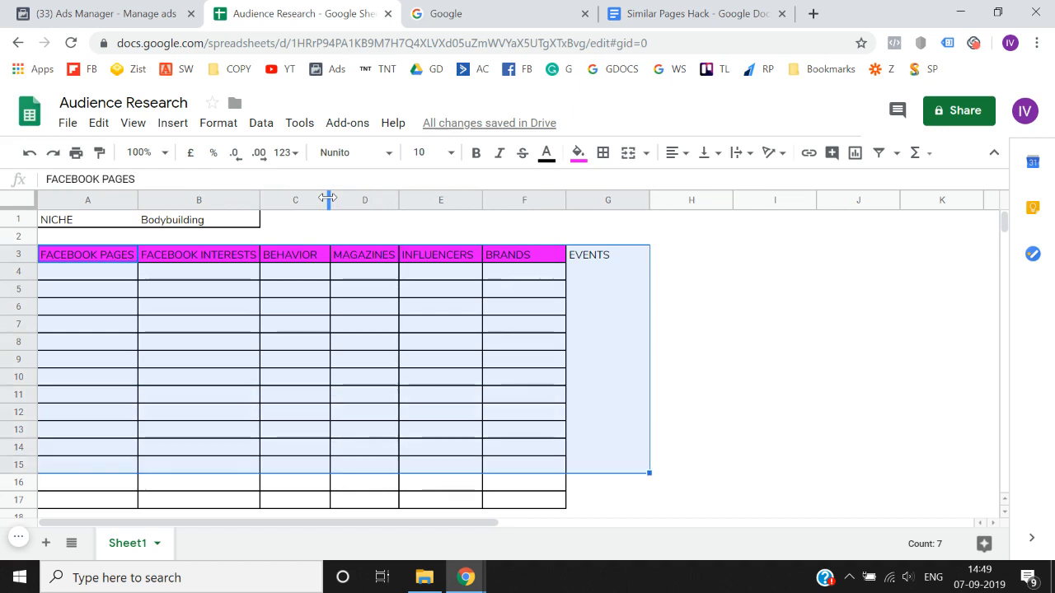
pyautogui.hotkey('shift', 'Down')
pyautogui.hotkey('shift', 'Down')
pyautogui.press('Left')
pyautogui.press('Right')
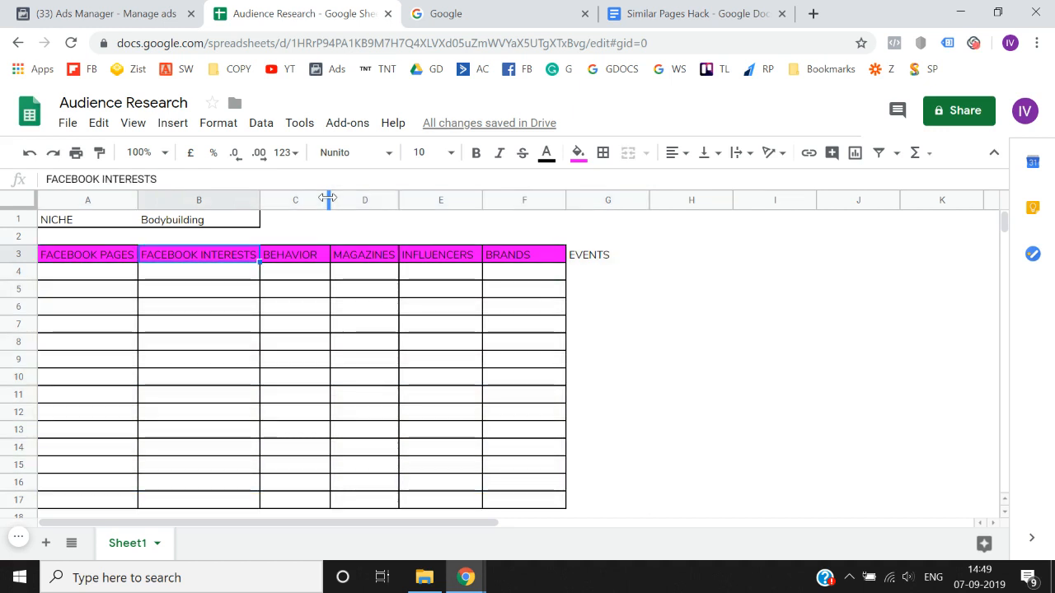
# - Go over all seven category headings in row 3, from FACEBOOK PAGES to EVENTS and back
pyautogui.press('Right')
pyautogui.press('Right')
pyautogui.press('Right')
pyautogui.press('Right')
pyautogui.press('Right')
pyautogui.press('Right')
pyautogui.press('Left')
pyautogui.press('Left')
pyautogui.press('Left')
pyautogui.press('Left')
pyautogui.press('Left')
pyautogui.press('Left')
pyautogui.press('Left')
pyautogui.press('Right')
pyautogui.press('Right')
pyautogui.press('Right')
pyautogui.press('Right')
pyautogui.press('Right')
pyautogui.press('Right')
pyautogui.press('Right')
pyautogui.press('Left')
pyautogui.hotkey('shift', 'Left')
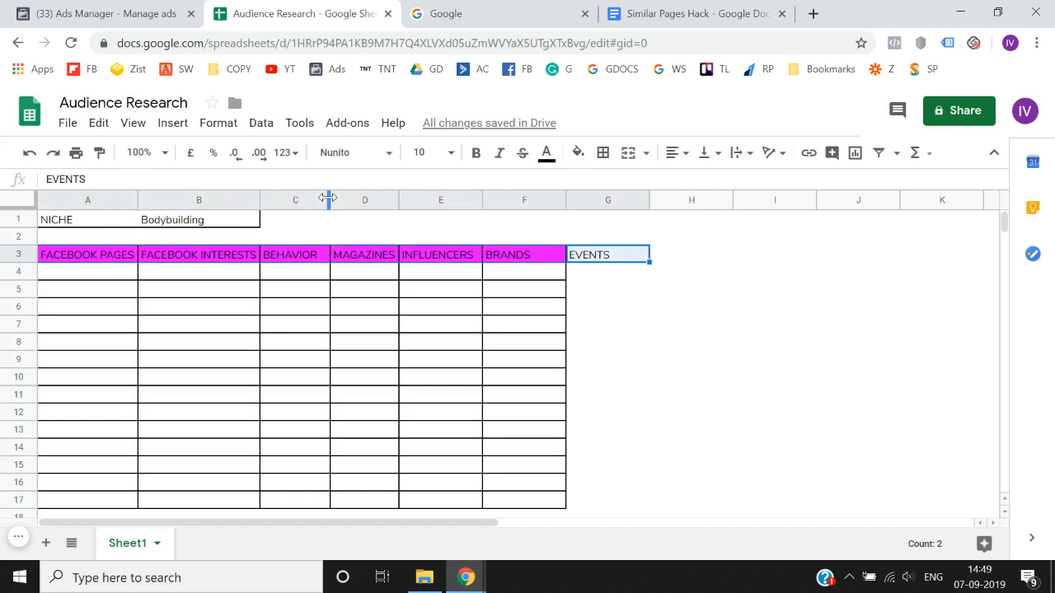
pyautogui.hotkey('shift', 'Left')
pyautogui.hotkey('shift', 'Left')
pyautogui.hotkey('shift', 'Left')
pyautogui.hotkey('shift', 'Left')
pyautogui.hotkey('shift', 'Left')
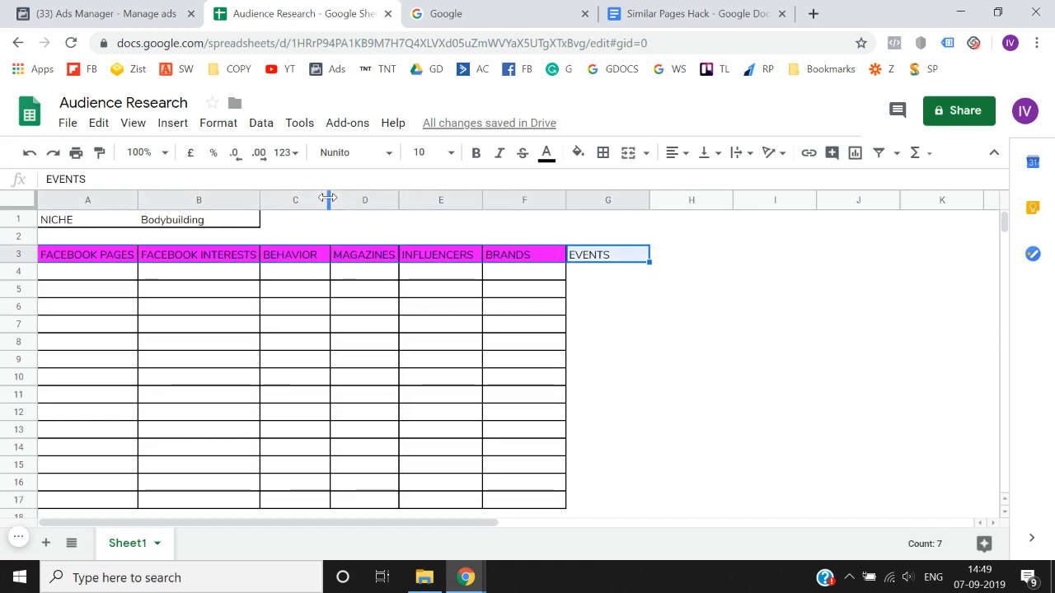
pyautogui.press('Right')
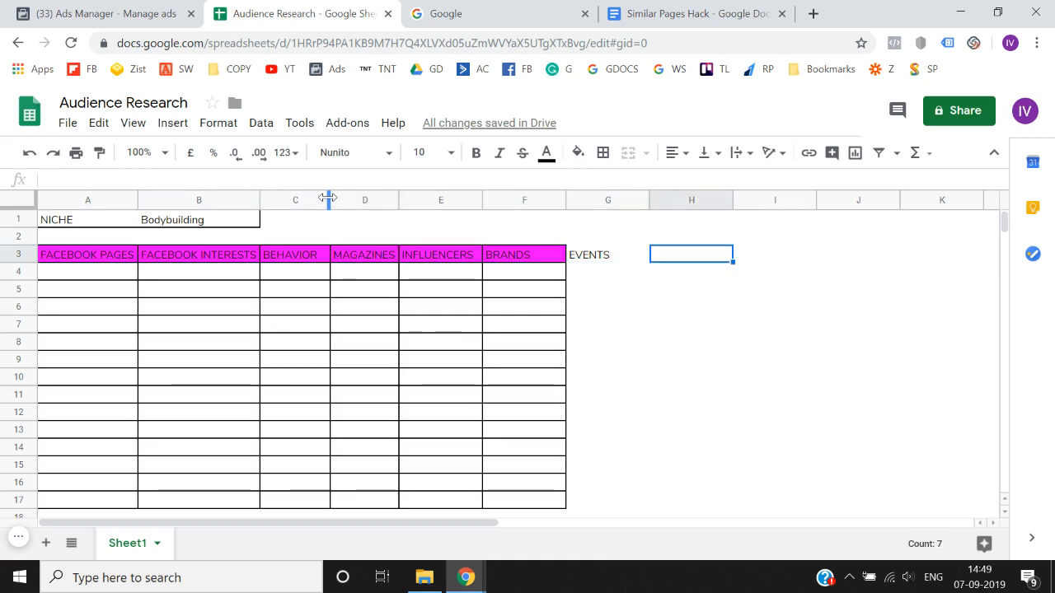
pyautogui.press('Left')
pyautogui.press('Left')
pyautogui.press('Left')
pyautogui.press('Left')
pyautogui.press('Left')
pyautogui.press('Left')
pyautogui.press('Left')
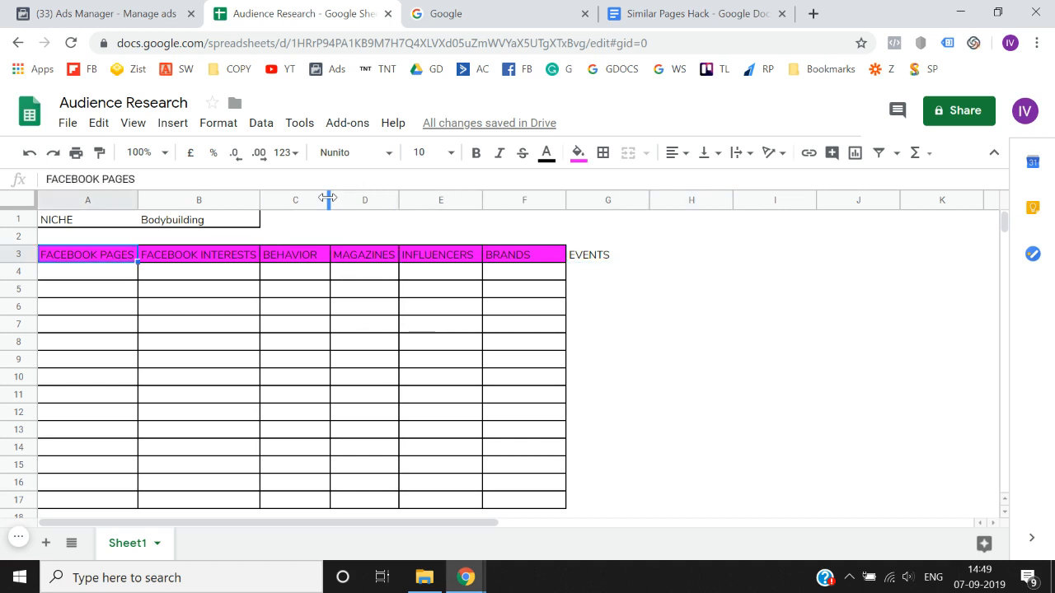
pyautogui.hotkey('shift', 'Right')
pyautogui.hotkey('shift', 'Right')
pyautogui.hotkey('shift', 'Right')
pyautogui.hotkey('shift', 'Right')
pyautogui.hotkey('shift', 'Right')
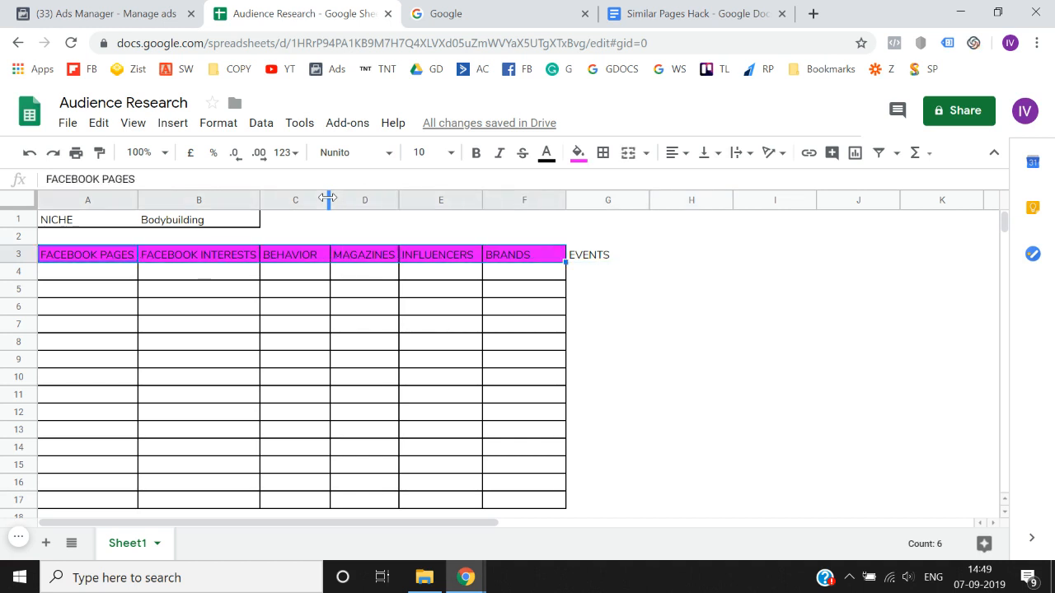
pyautogui.hotkey('shift', 'Right')
# - Switch to Facebook Ads Manager and open Audience Insights from its business tools
pyautogui.hotkey('ctrl', 'shift', 'Tab')
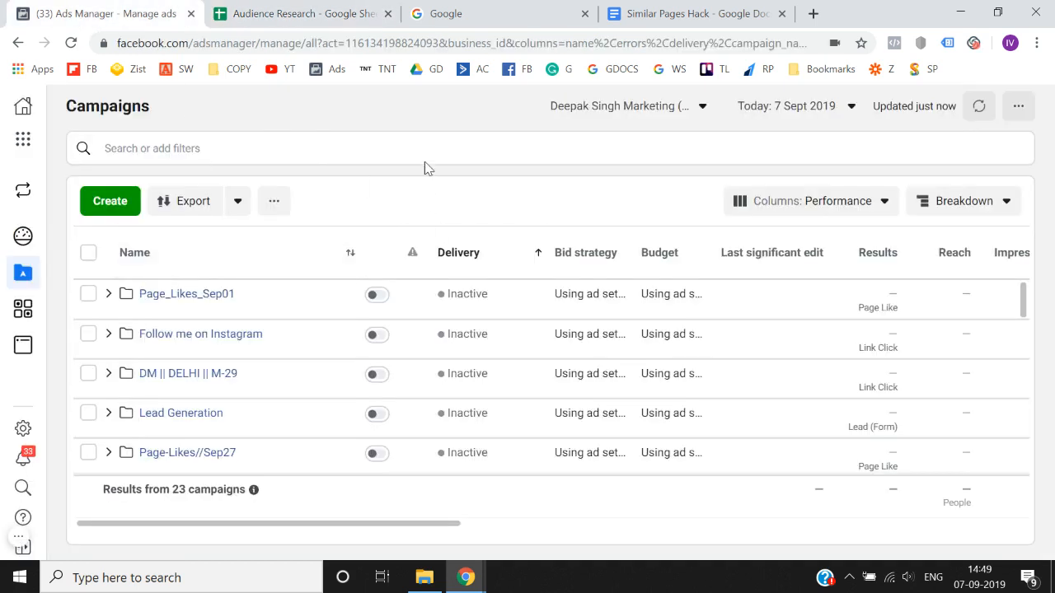
pyautogui.click(23, 142)
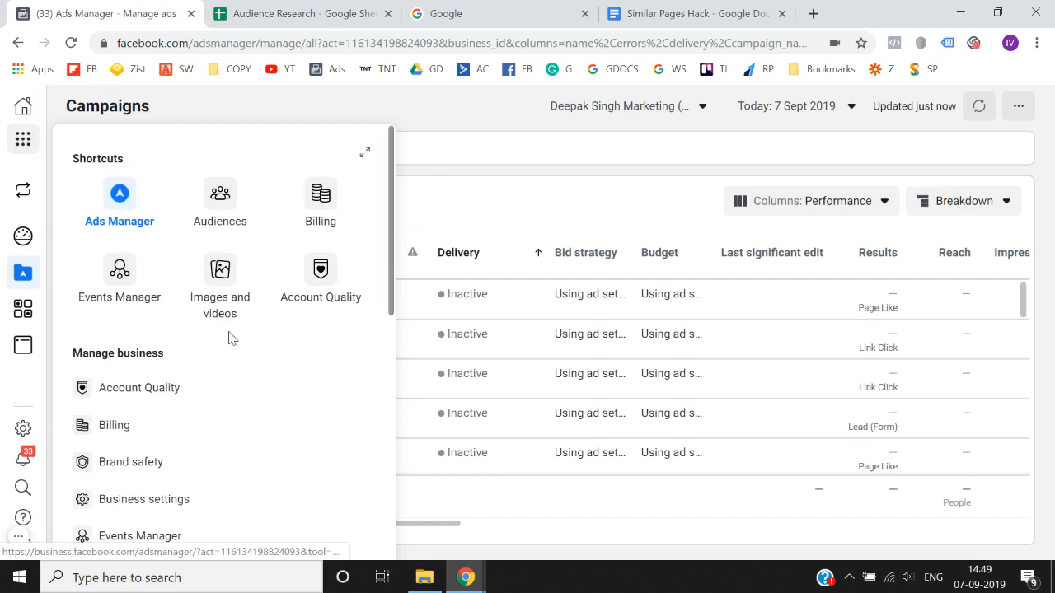
pyautogui.scroll(-4, 231, 338)
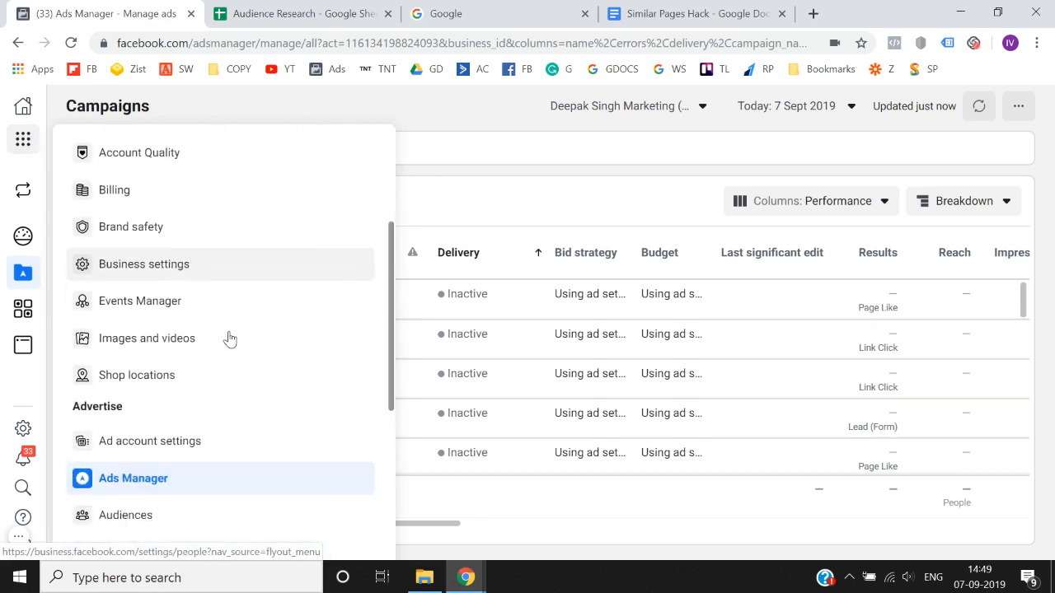
pyautogui.scroll(-1, 230, 339)
pyautogui.scroll(-5, 230, 339)
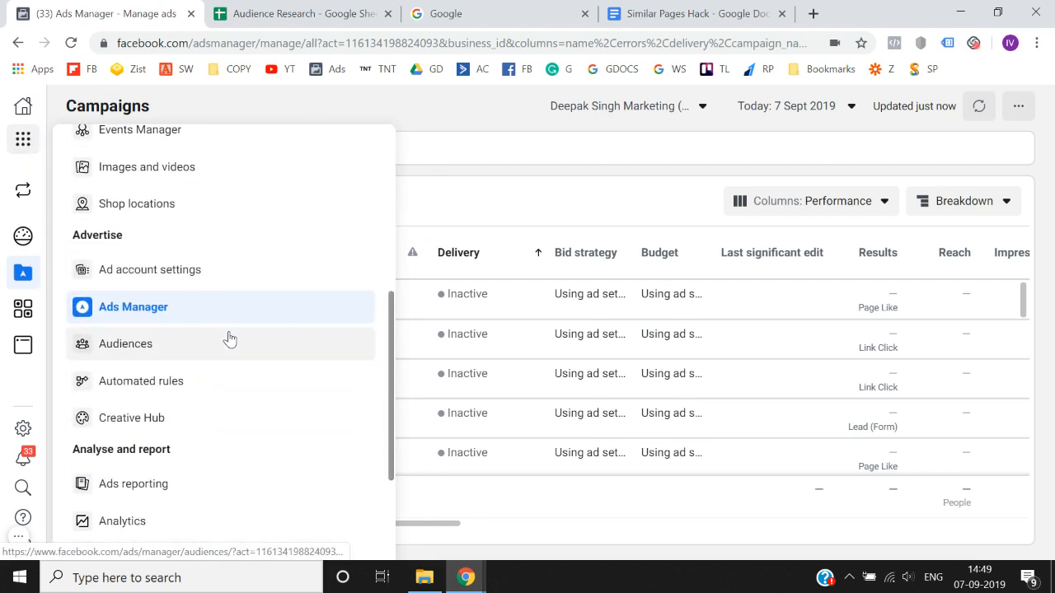
pyautogui.scroll(-2, 230, 339)
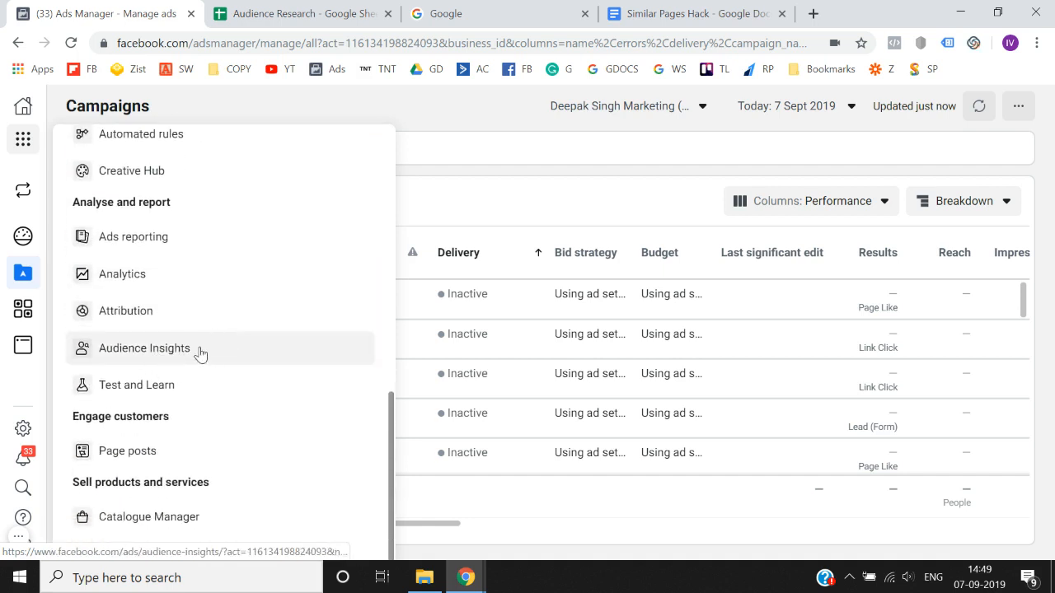
pyautogui.click(204, 350)
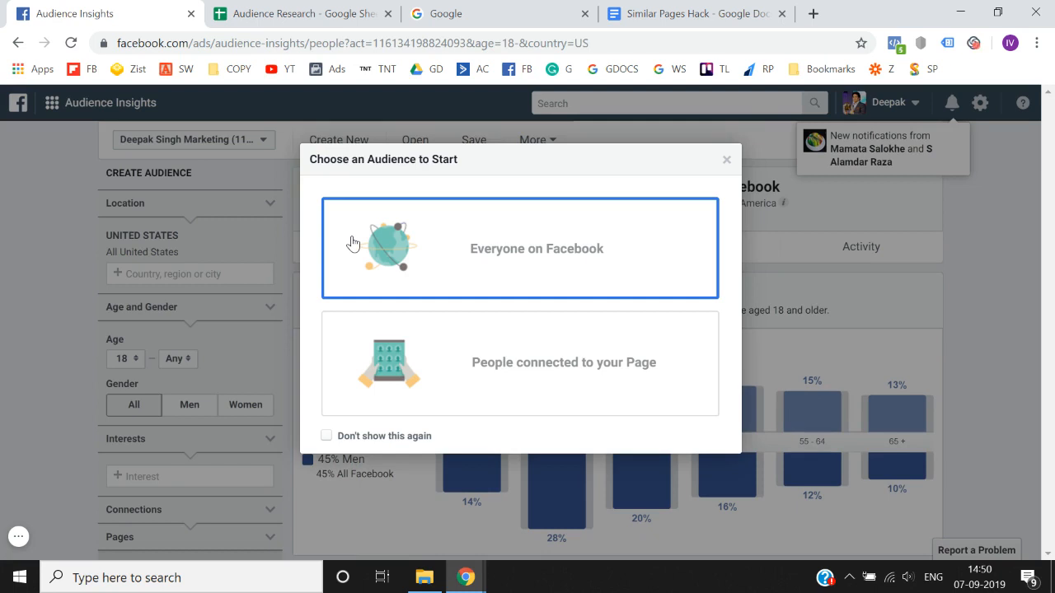
# - Choose Everyone on Facebook as the starting audience and dismiss the location tip
pyautogui.click(497, 298)
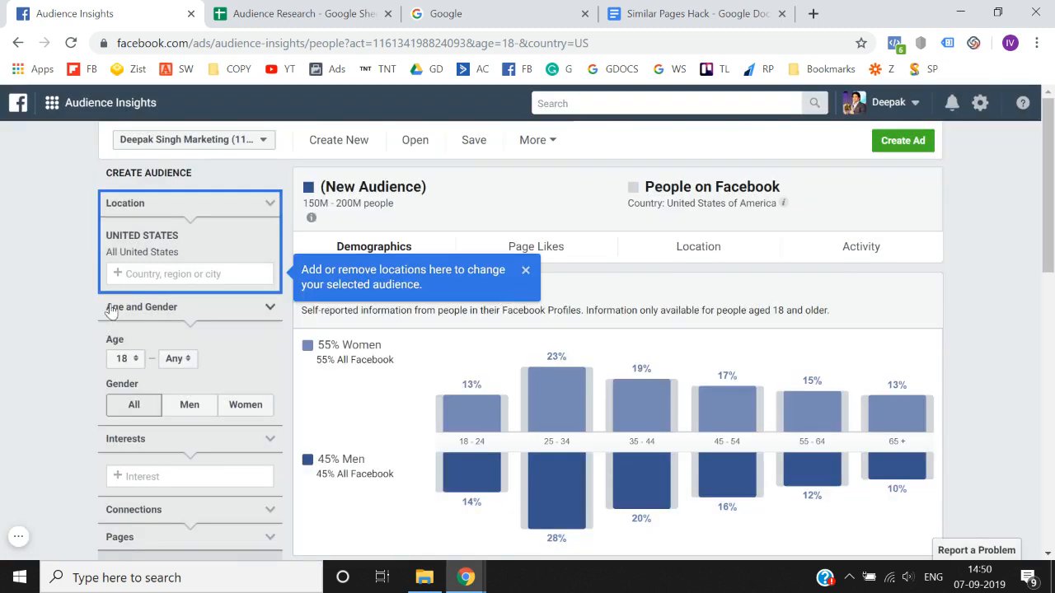
pyautogui.click(525, 271)
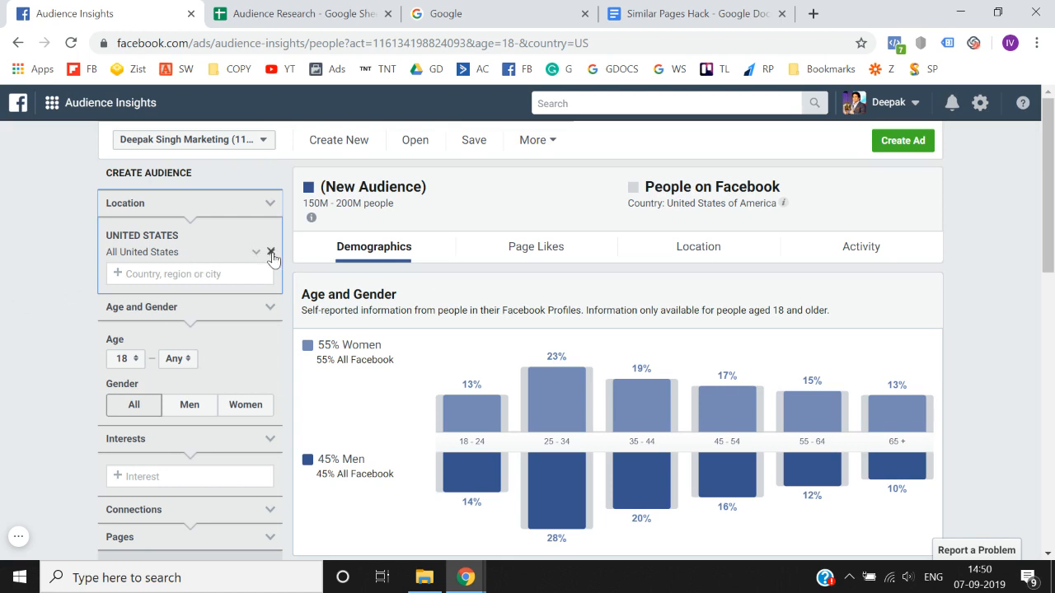
# - Replace United States with India as the audience location
pyautogui.click(272, 252)
pyautogui.click(242, 242)
pyautogui.write('ind')
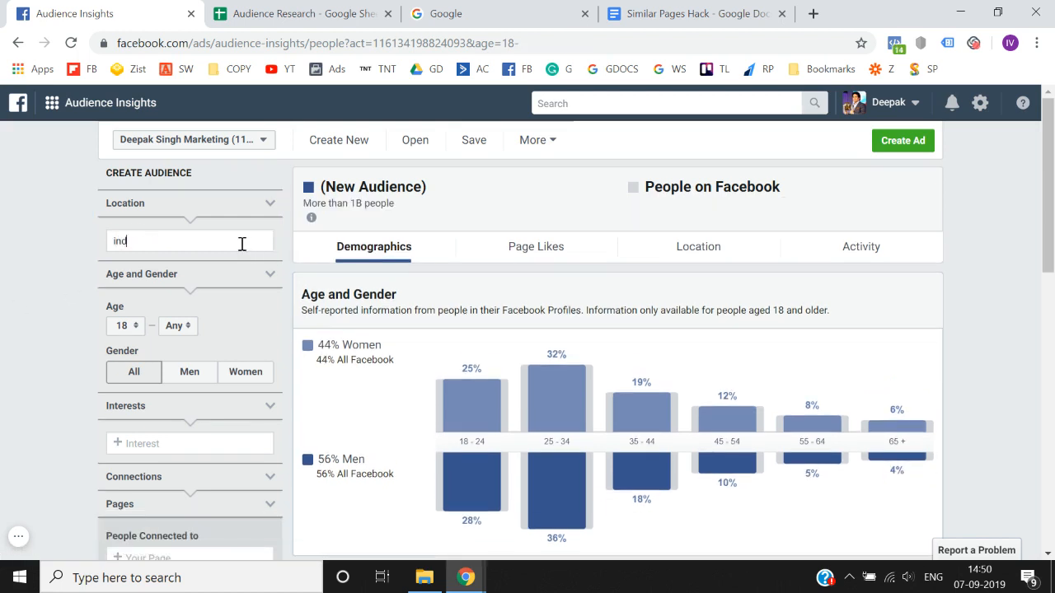
pyautogui.write('ia')
pyautogui.click(156, 270)
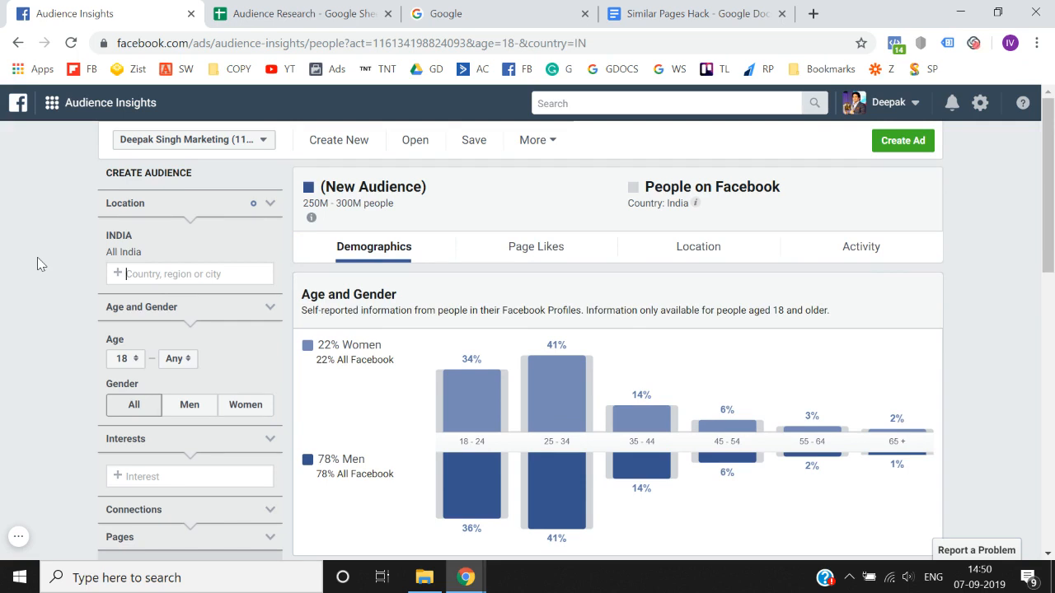
# - Examine the India audience's estimated size and its age and gender chart
pyautogui.scroll(-1, 37, 261)
pyautogui.scroll(1, 37, 260)
pyautogui.moveTo(446, 384)
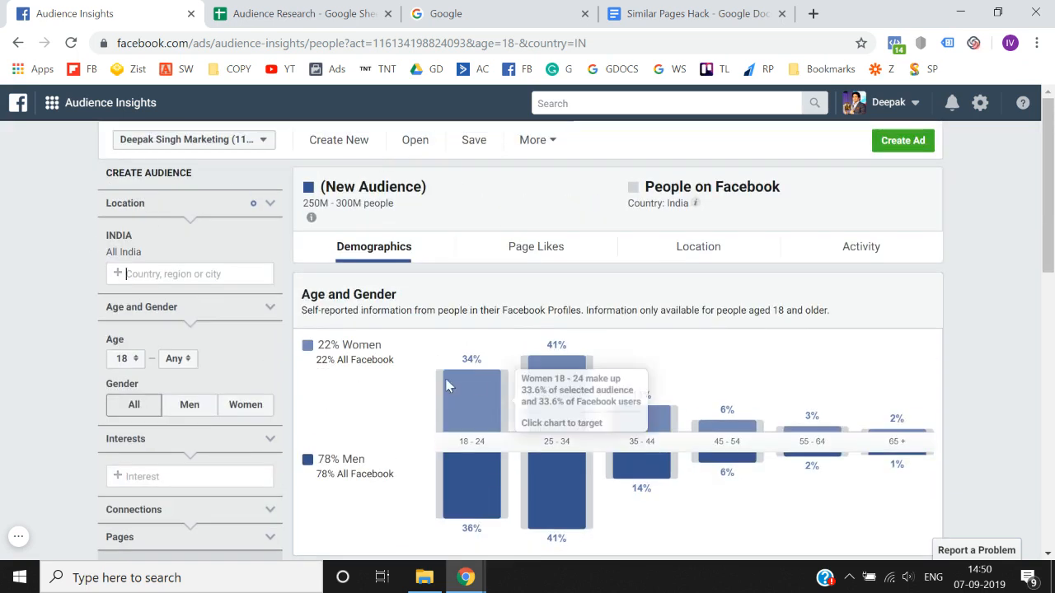
pyautogui.moveTo(617, 382)
pyautogui.scroll(-1, 620, 383)
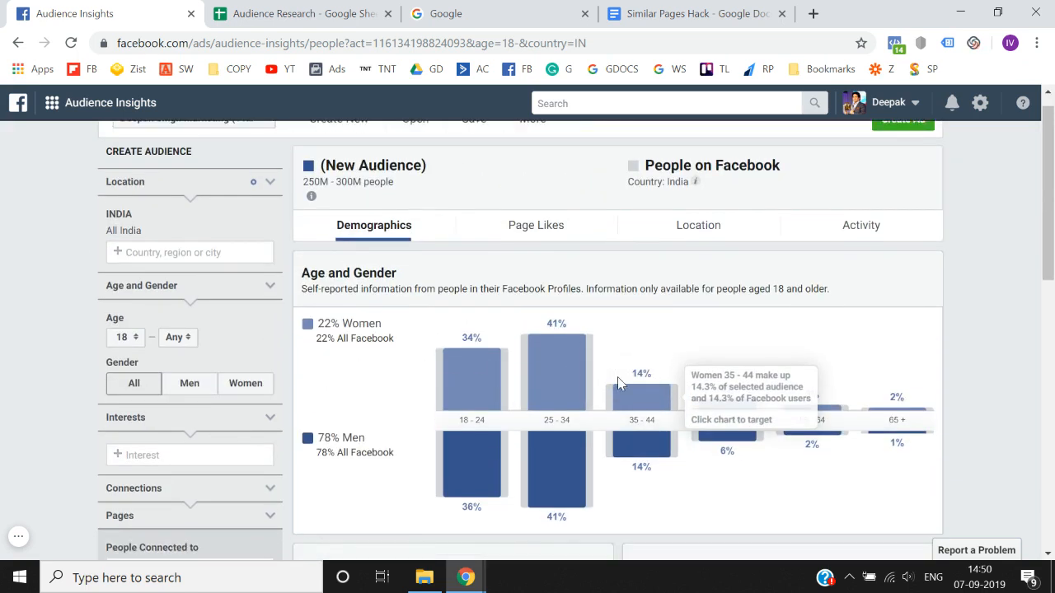
pyautogui.scroll(-1, 370, 217)
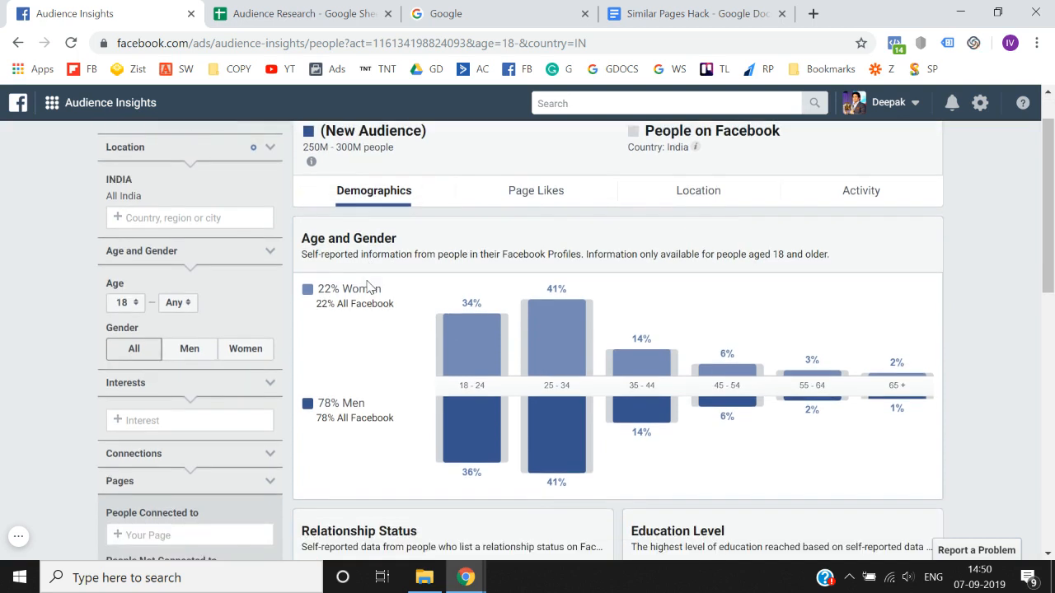
pyautogui.scroll(2, 375, 280)
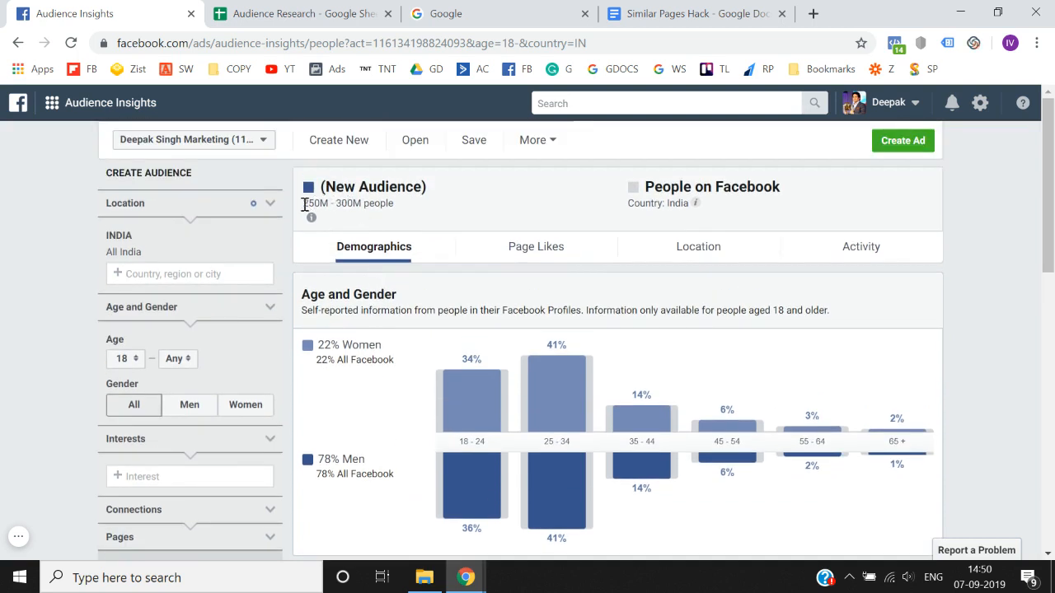
pyautogui.moveTo(305, 212); pyautogui.dragTo(374, 205)
pyautogui.tripleClick(374, 205)
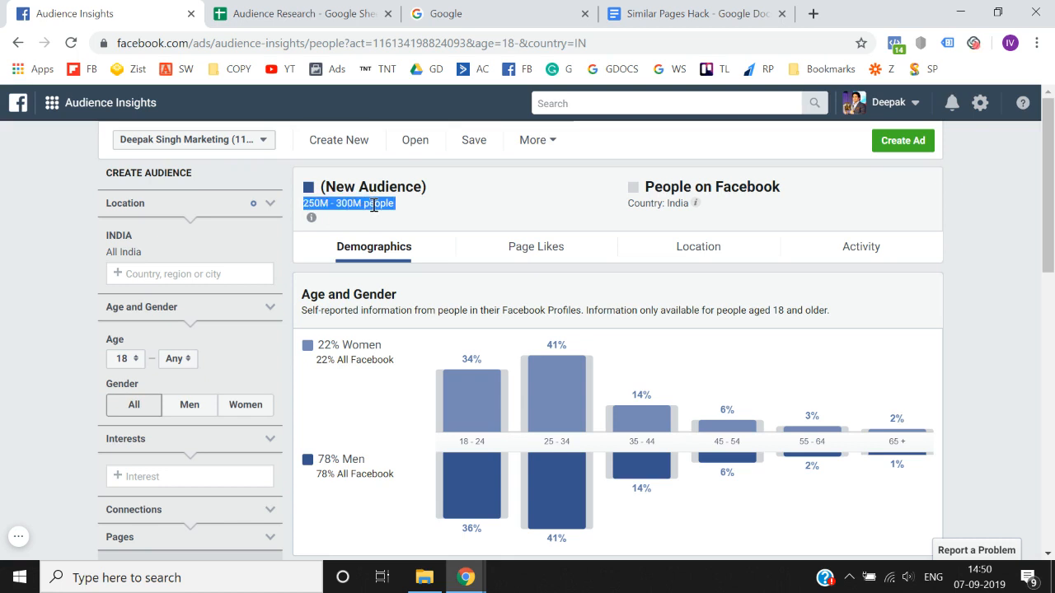
pyautogui.tripleClick(374, 205)
pyautogui.click(374, 205)
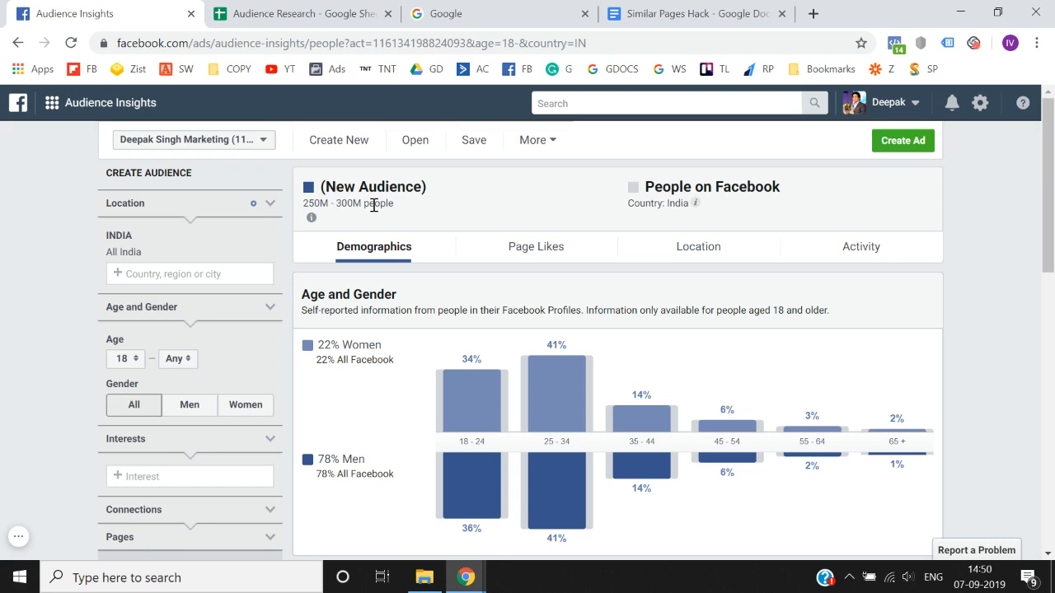
pyautogui.tripleClick(374, 205)
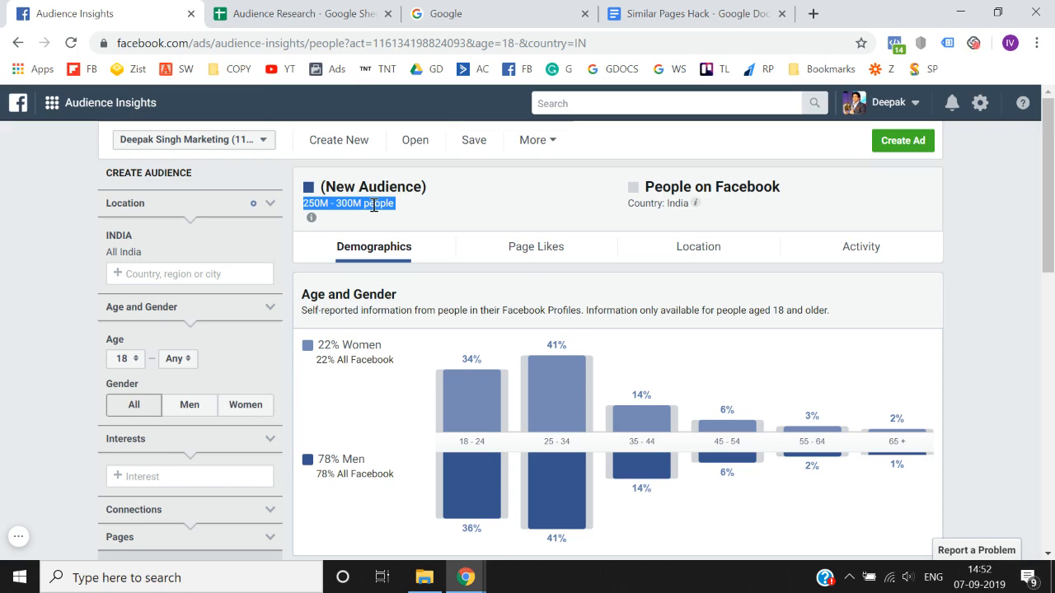
# - Compare the shares of women and men in the India audience, including their age brackets
pyautogui.scroll(-1, 356, 257)
pyautogui.scroll(1, 347, 309)
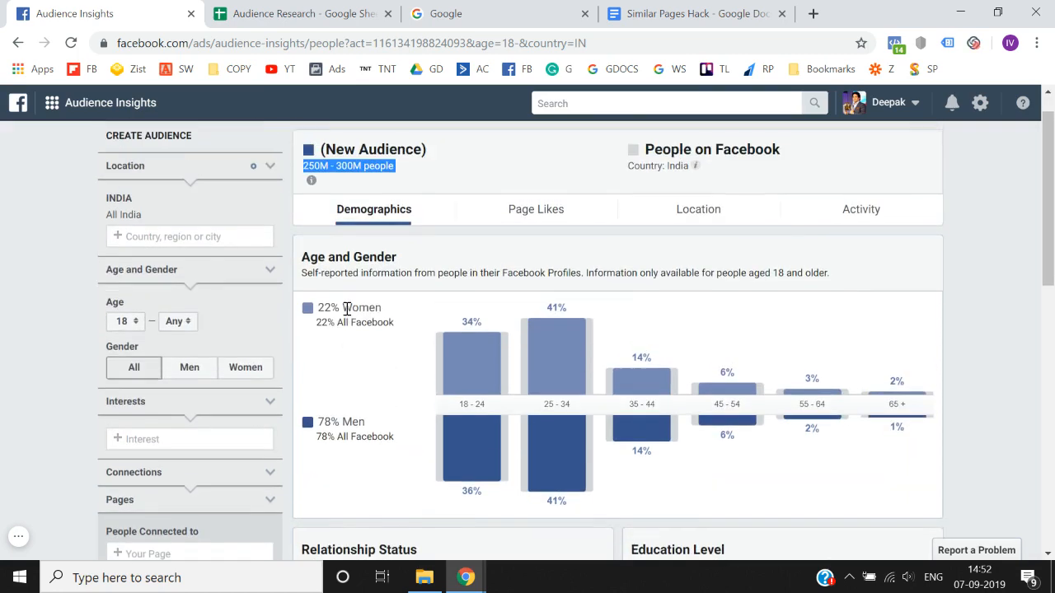
pyautogui.scroll(1, 347, 310)
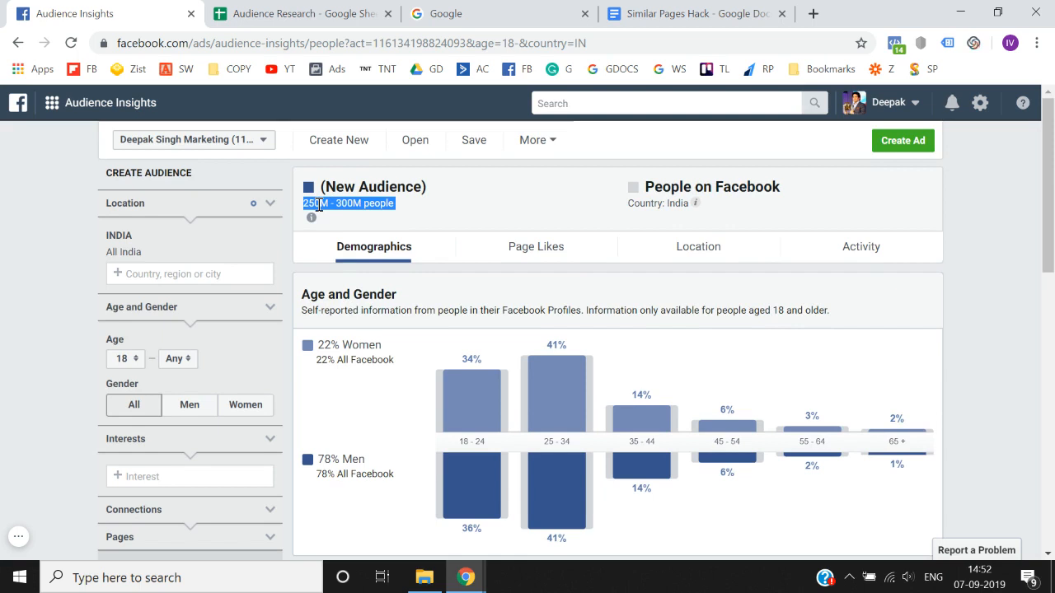
pyautogui.click(332, 346)
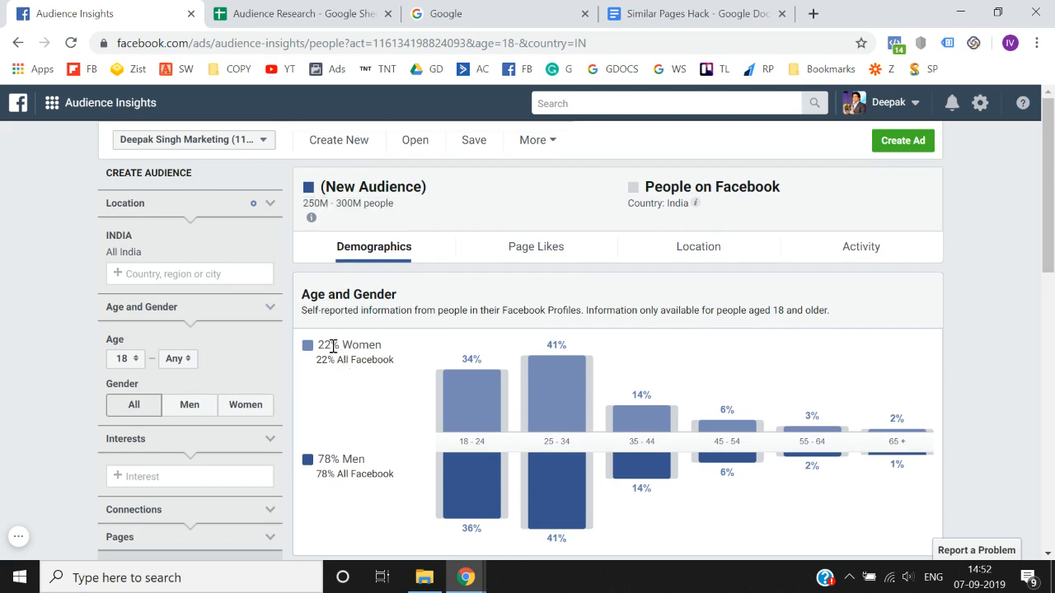
pyautogui.tripleClick(332, 346)
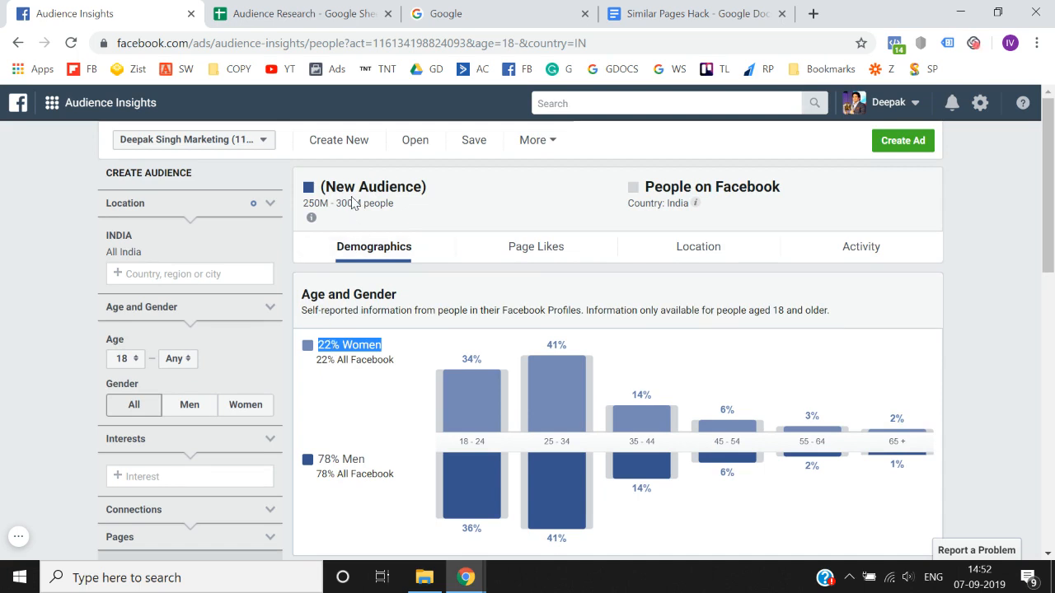
pyautogui.click(346, 351)
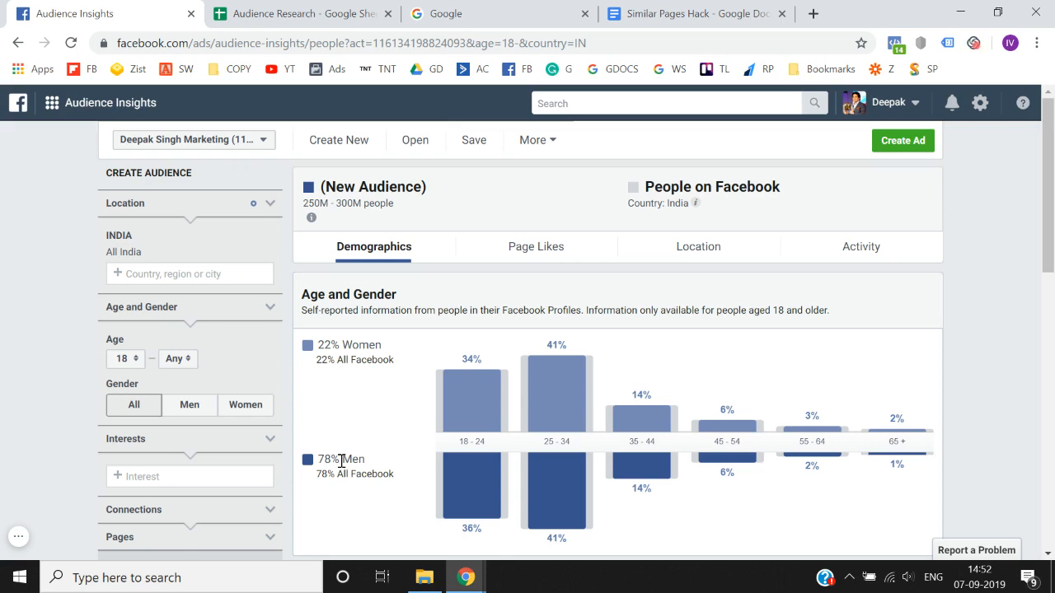
pyautogui.scroll(-1, 341, 459)
pyautogui.moveTo(476, 387)
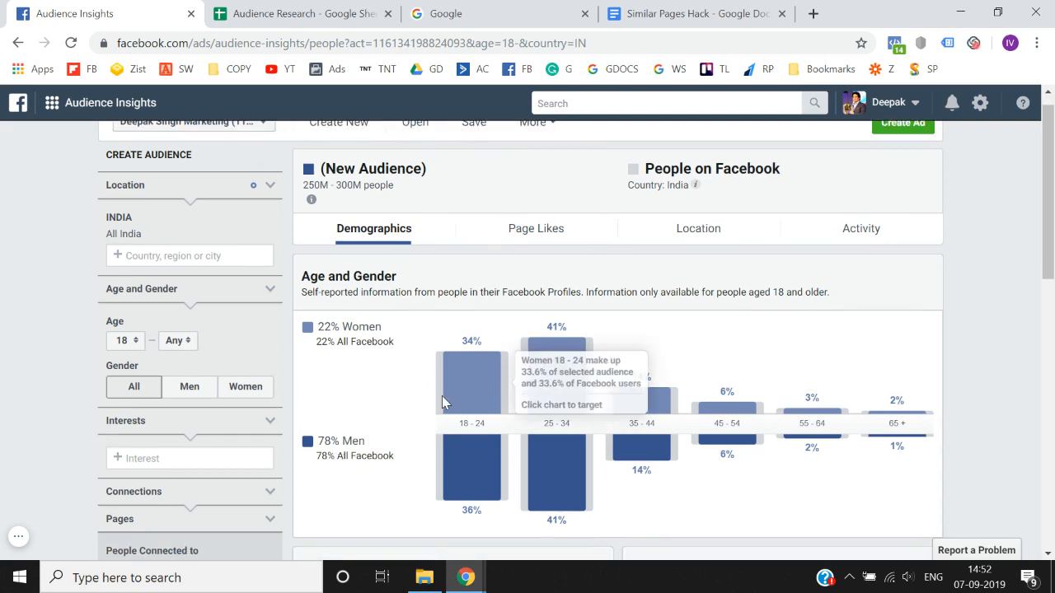
pyautogui.scroll(-1, 437, 445)
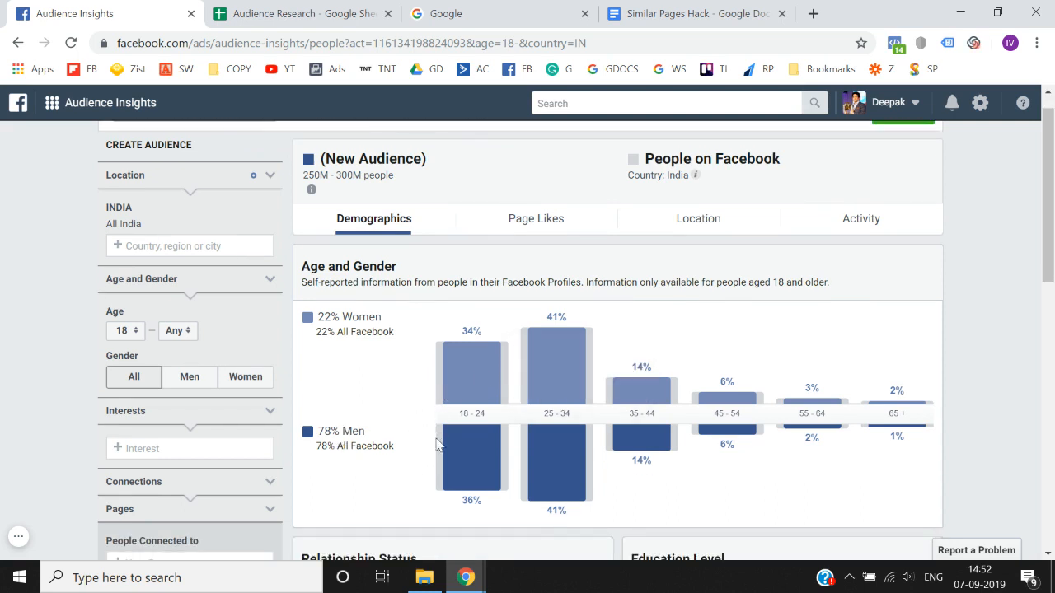
pyautogui.moveTo(586, 344)
pyautogui.moveTo(449, 381)
pyautogui.moveTo(486, 388)
pyautogui.scroll(-1, 371, 431)
pyautogui.scroll(1, 371, 431)
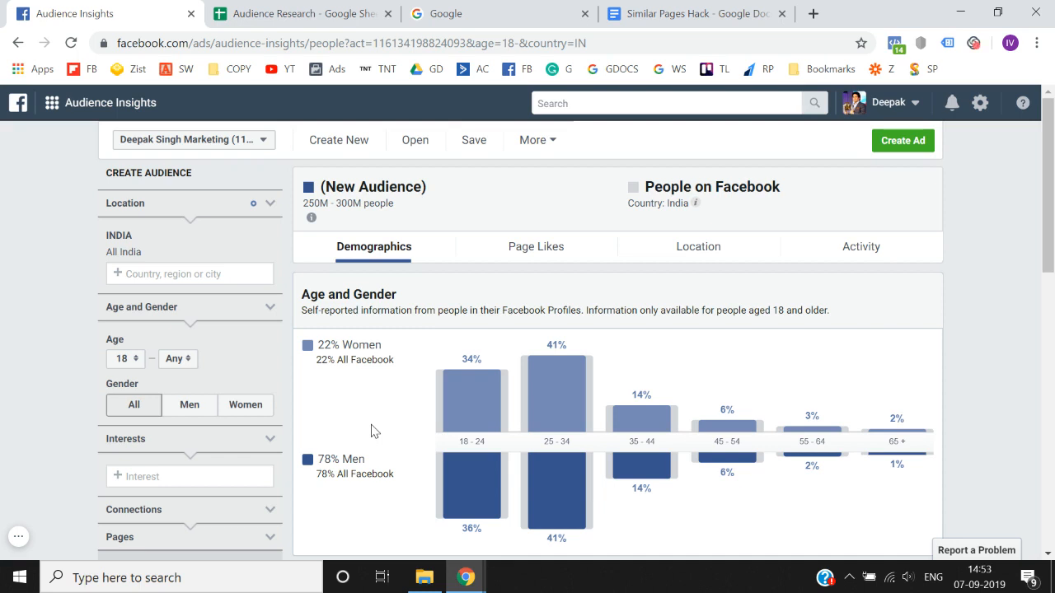
pyautogui.scroll(-1, 371, 430)
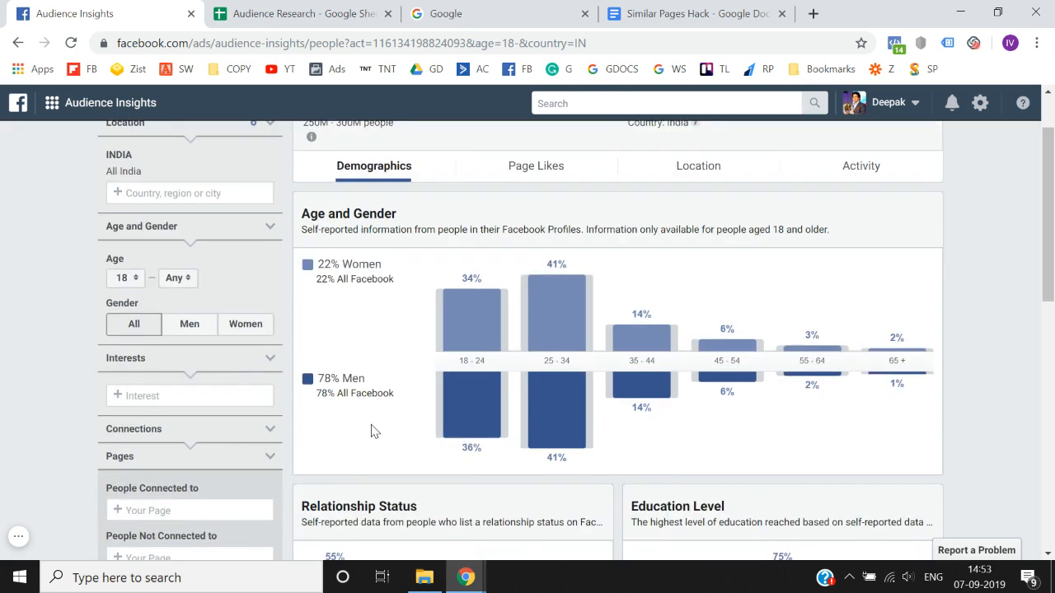
pyautogui.click(203, 398)
pyautogui.write('bod')
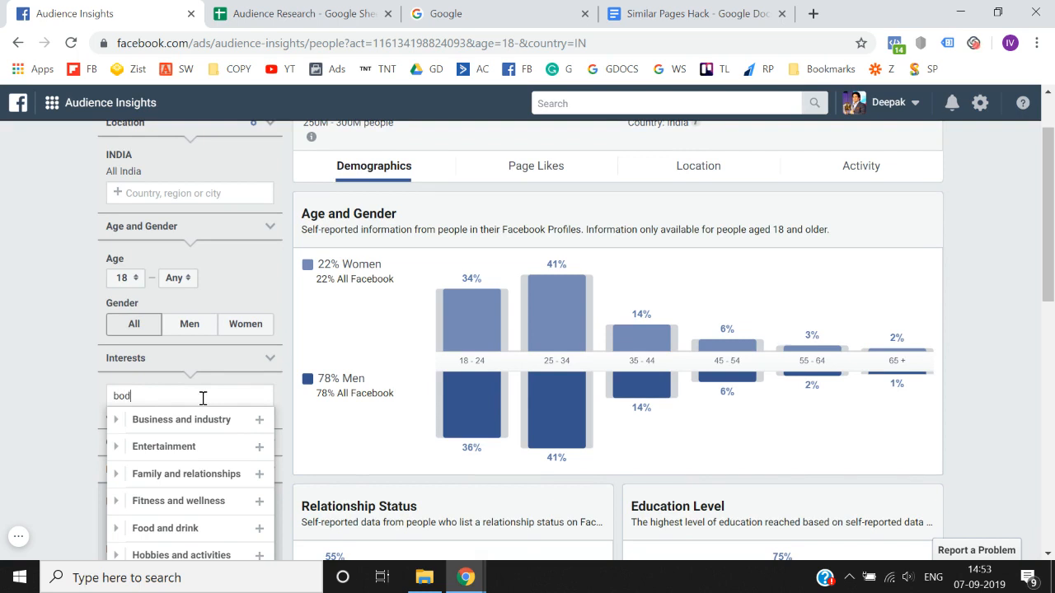
pyautogui.write('ybuilding')
pyautogui.scroll(-2, 202, 398)
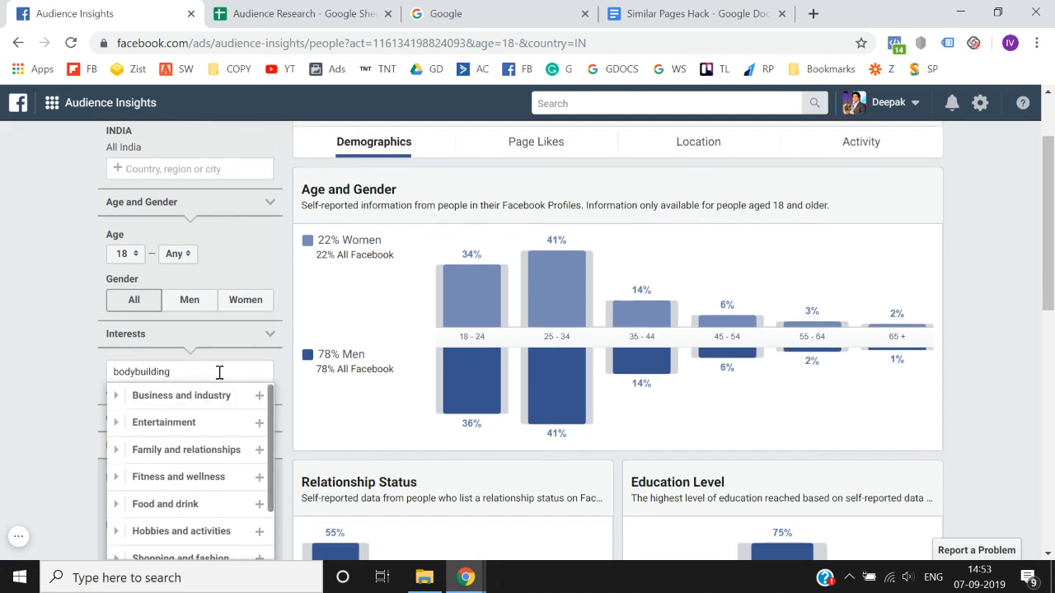
pyautogui.click(53, 372)
# - Search the interests for bodybuilding and add Bodybuilding from Fitness and wellness to the audience
pyautogui.scroll(-1, 53, 371)
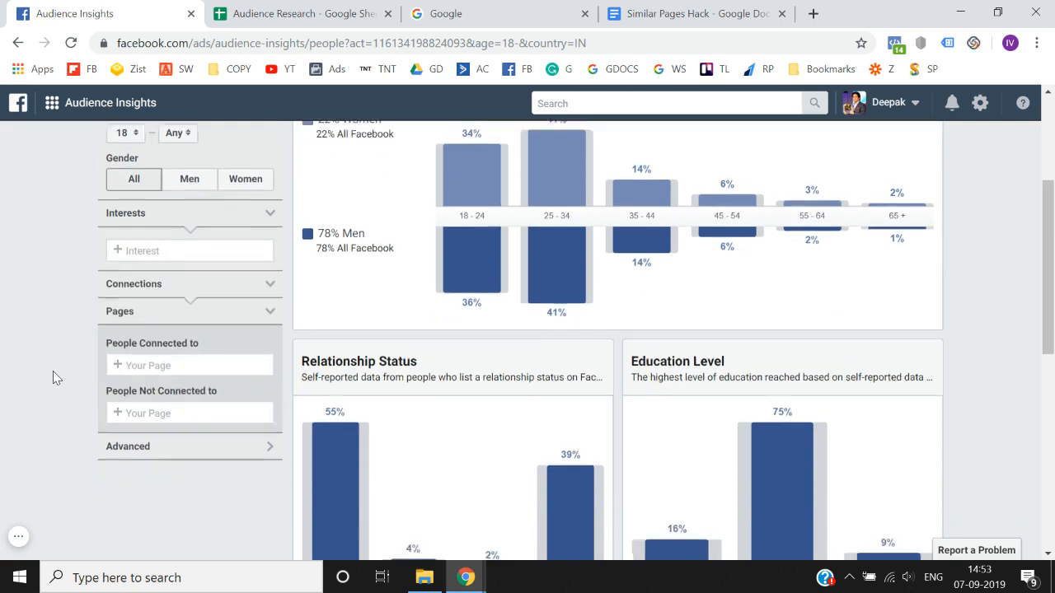
pyautogui.click(170, 228)
pyautogui.write('bo')
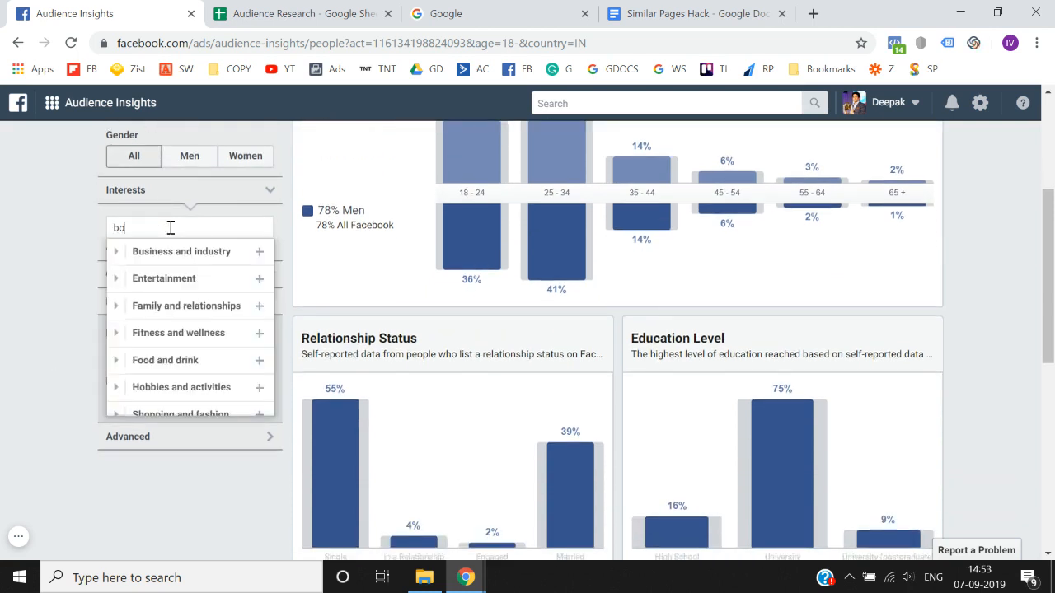
pyautogui.write('dybuilding')
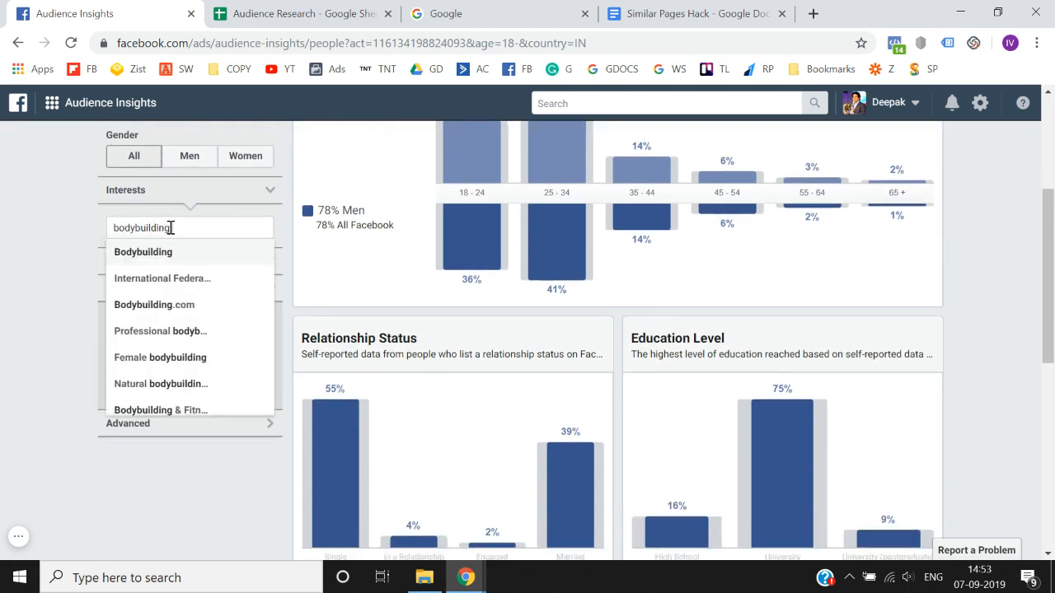
pyautogui.click(167, 252)
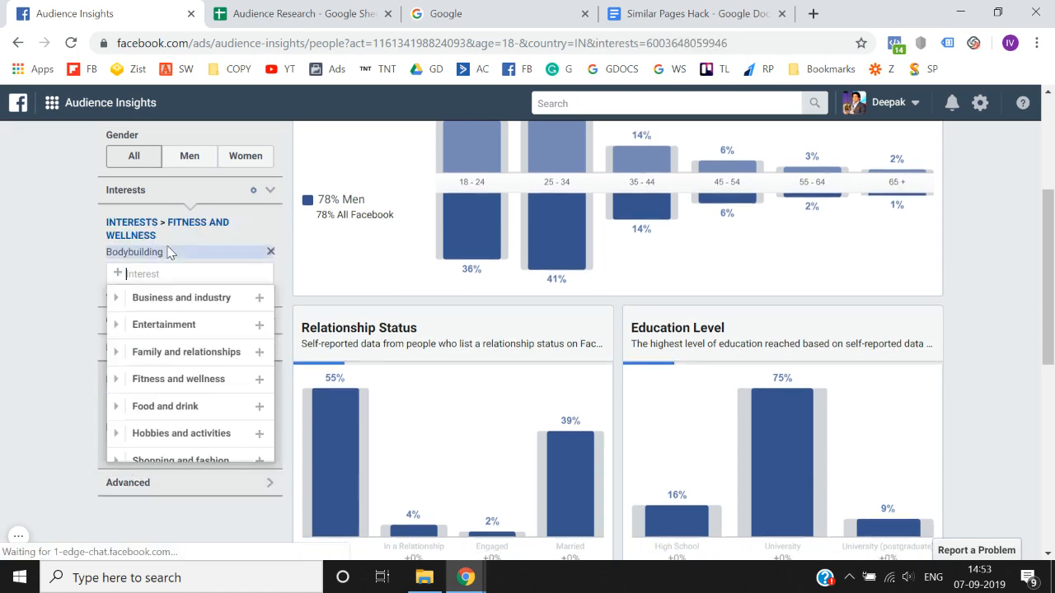
pyautogui.click(1, 336)
# - Examine the Bodybuilding audience's size and compare its share of women with that of all Facebook
pyautogui.scroll(3, 1, 336)
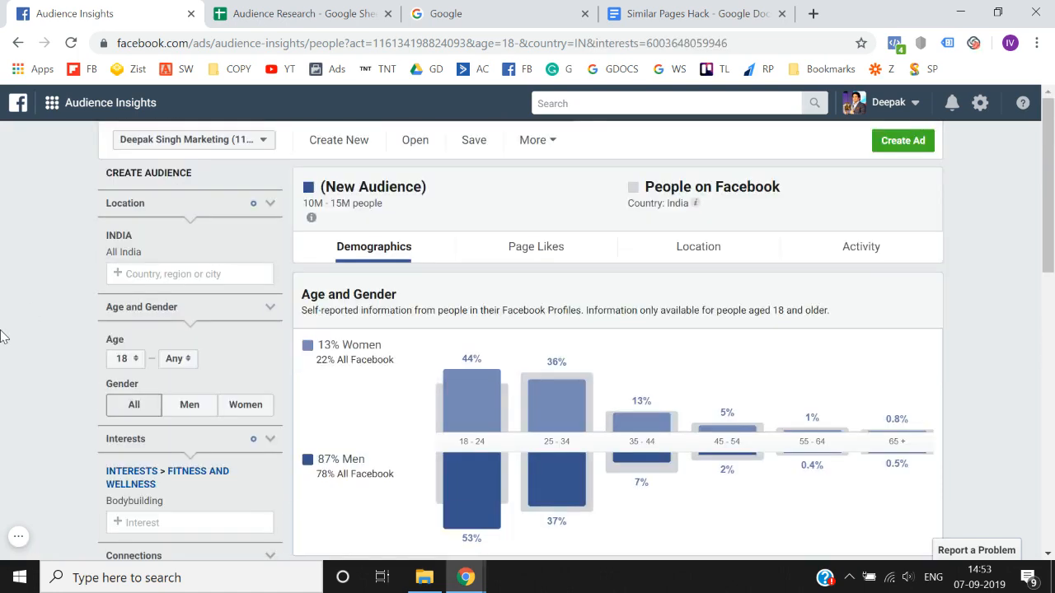
pyautogui.scroll(-1, 4, 337)
pyautogui.scroll(1, 3, 337)
pyautogui.tripleClick(325, 205)
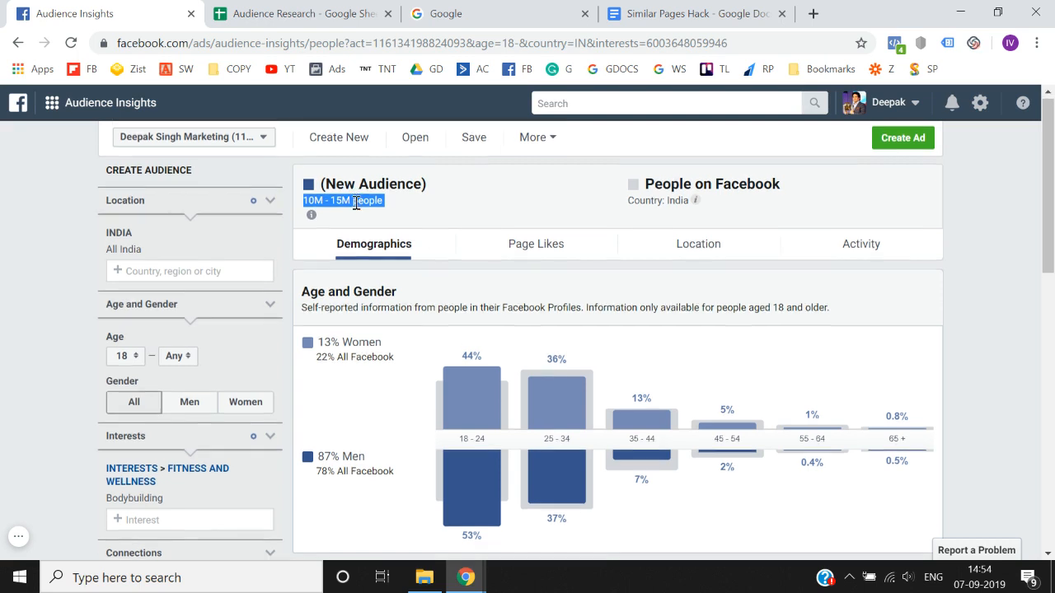
pyautogui.scroll(-1, 356, 206)
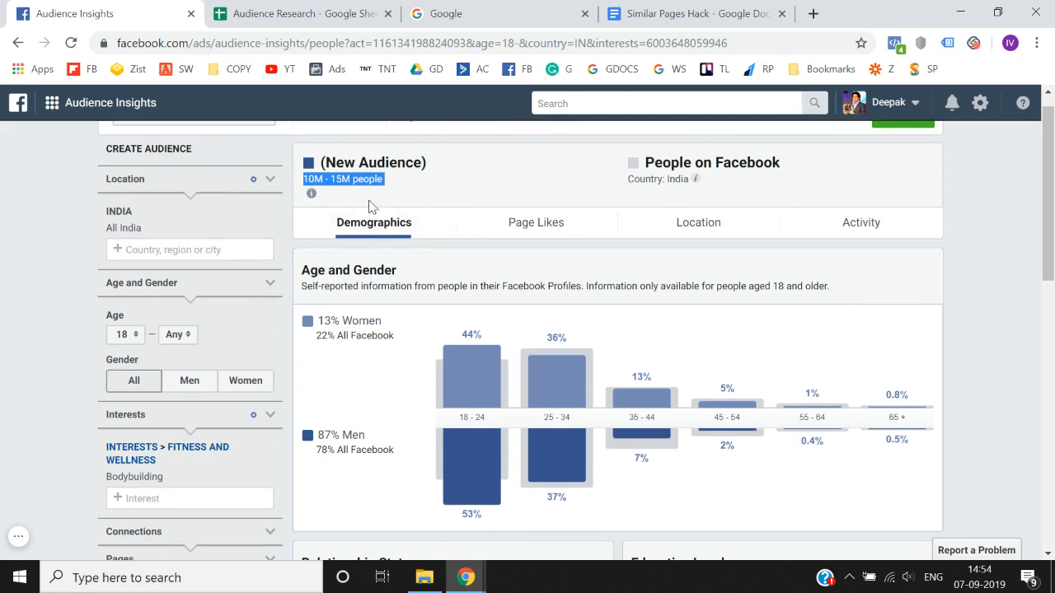
pyautogui.tripleClick(333, 320)
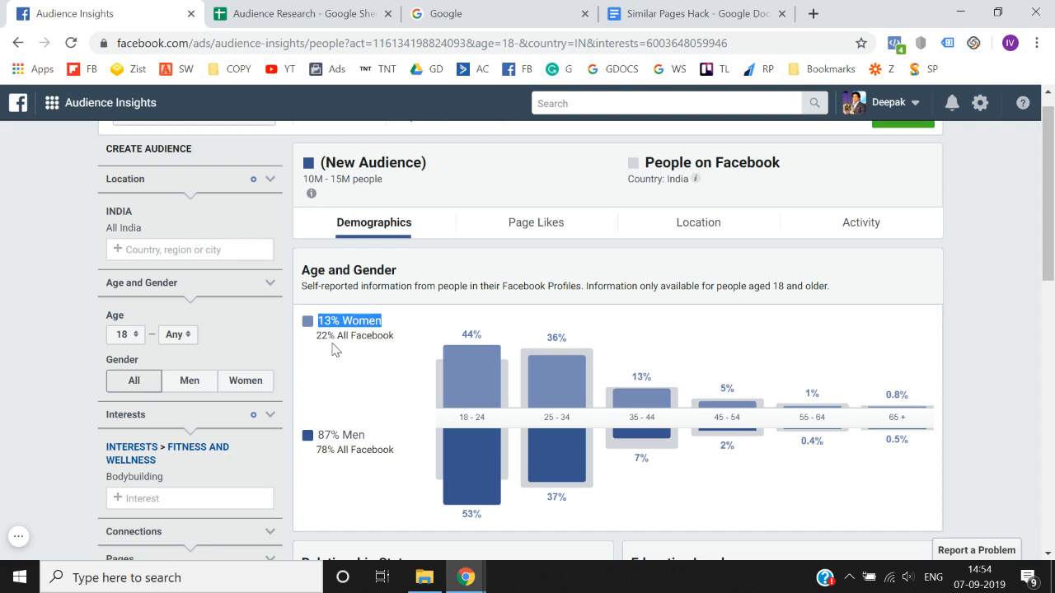
pyautogui.click(333, 336)
pyautogui.tripleClick(332, 337)
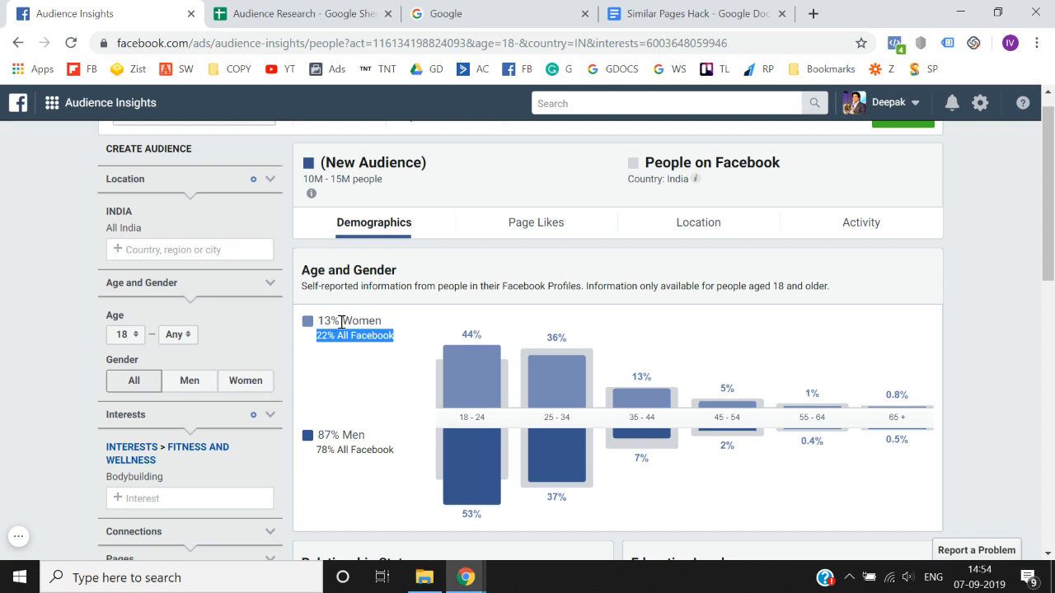
pyautogui.click(343, 317)
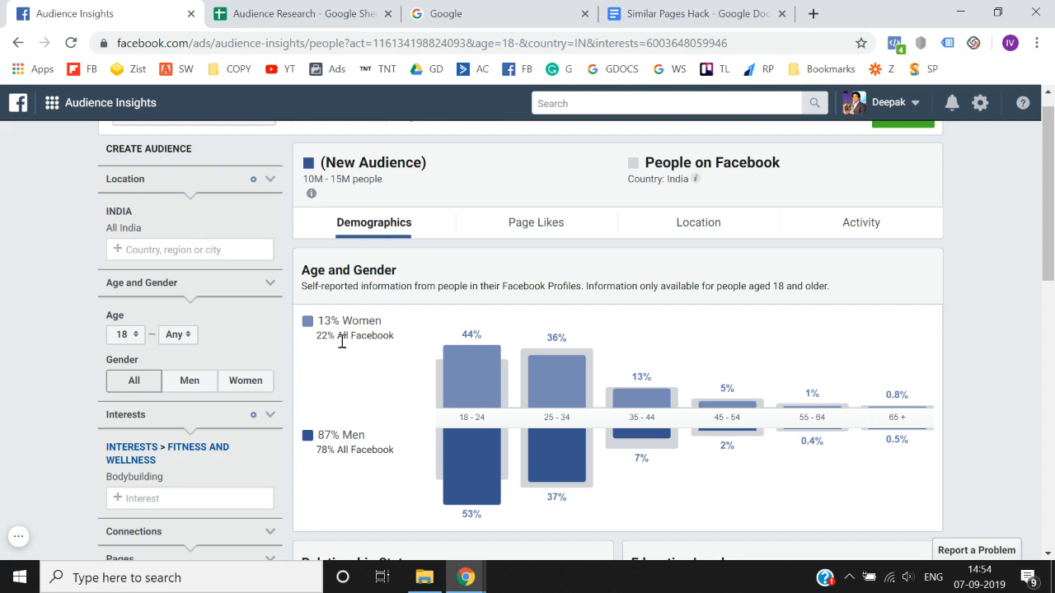
# - Switch to the Audience Research spreadsheet and insert two rows above the category headings, filled with white
pyautogui.click(311, 13)
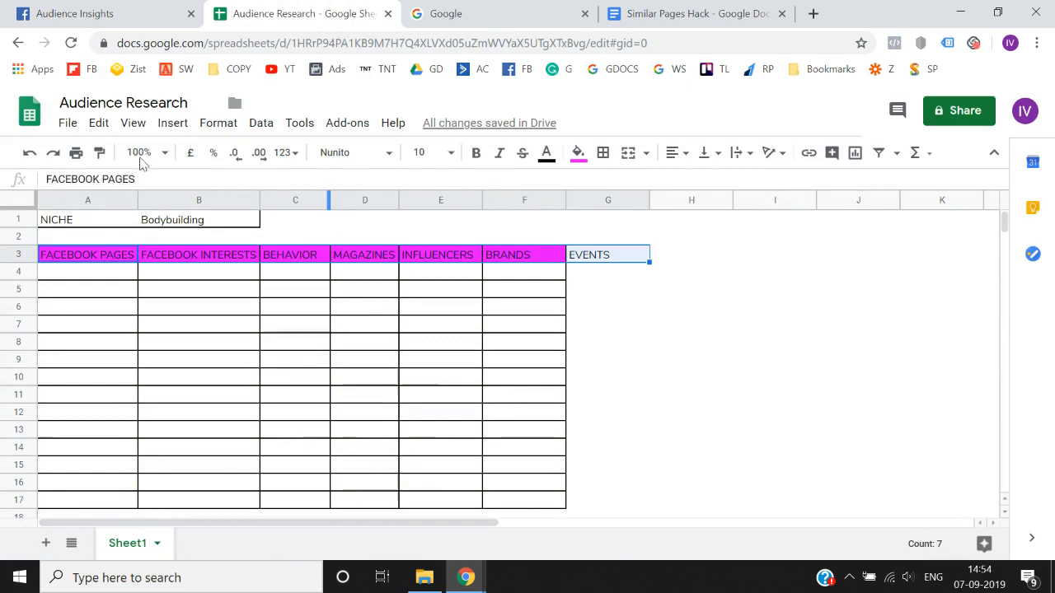
pyautogui.rightClick(25, 257)
pyautogui.click(72, 269)
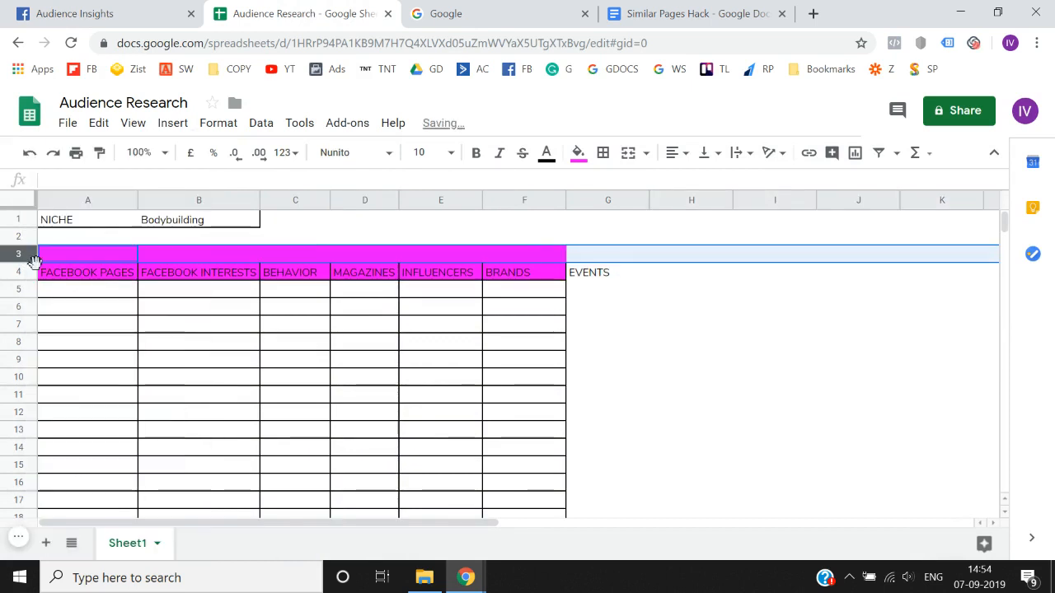
pyautogui.rightClick(24, 255)
pyautogui.click(53, 278)
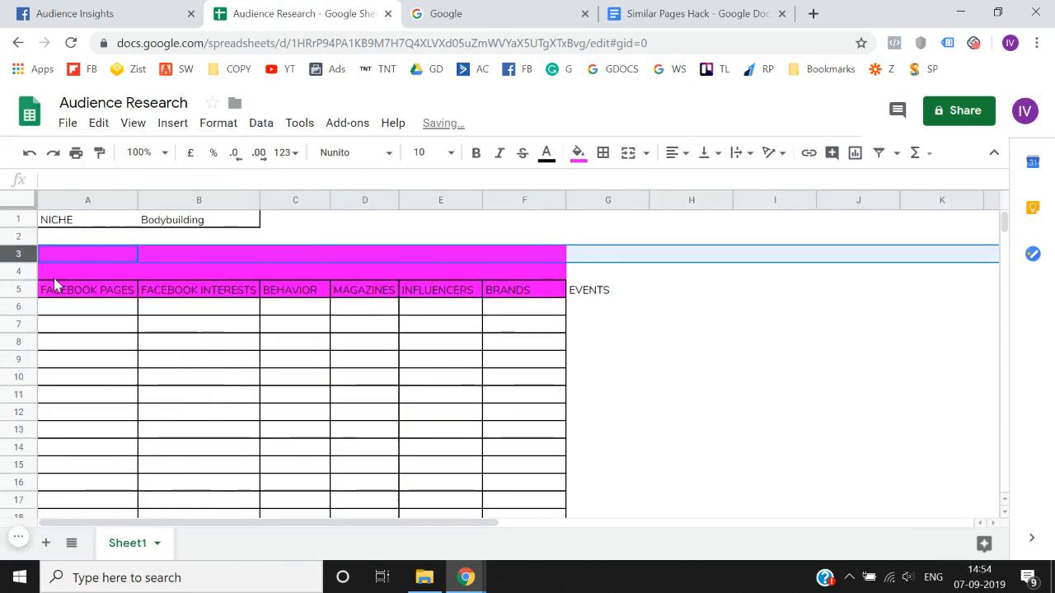
pyautogui.click(578, 152)
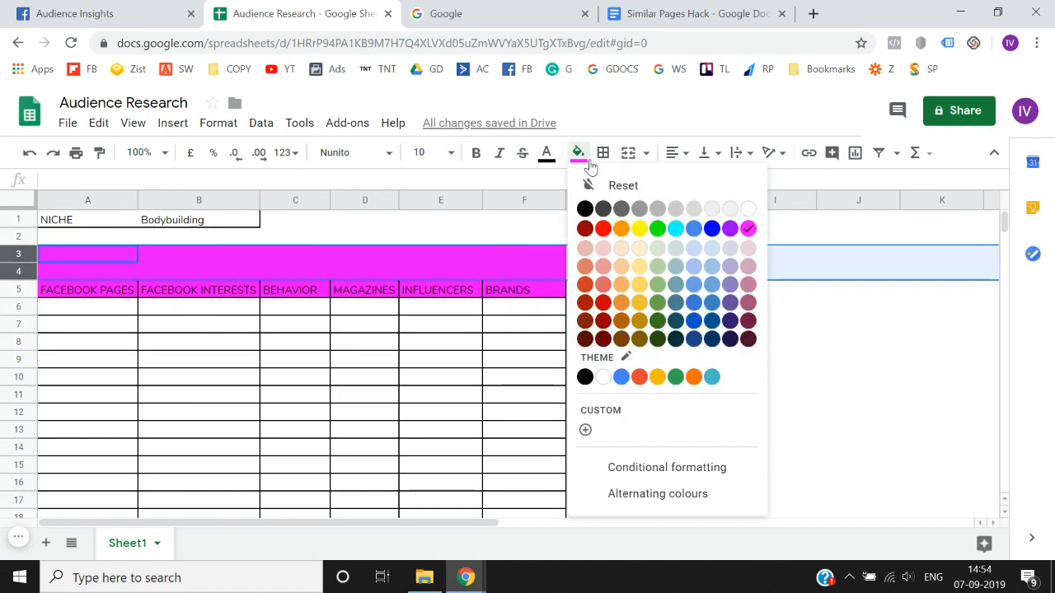
pyautogui.click(748, 209)
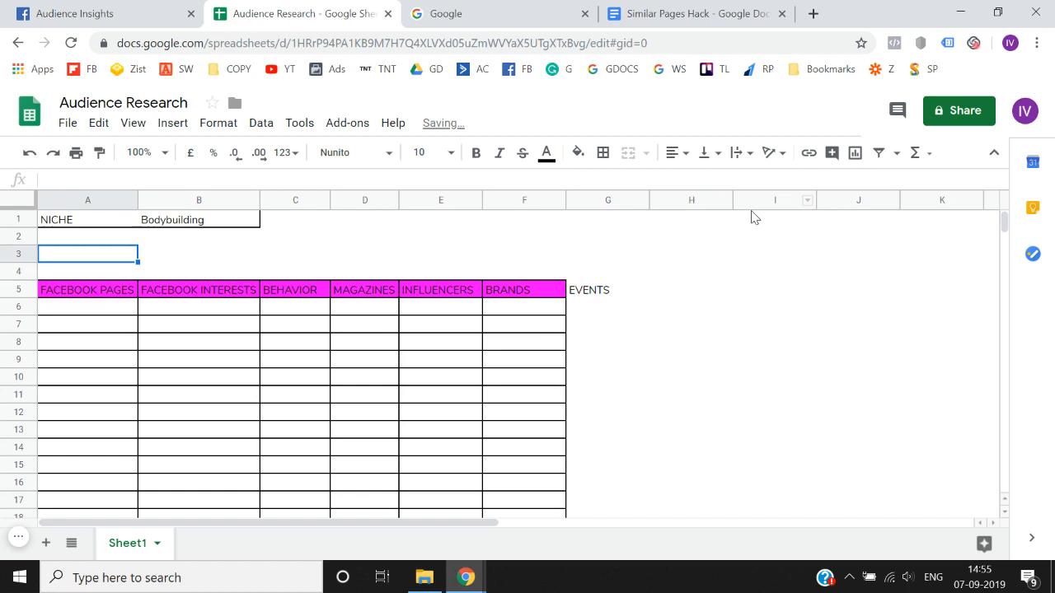
# - Enter Age in cell A3 and insert two more blank rows above the category headings
pyautogui.write('Age')
pyautogui.press('Return')
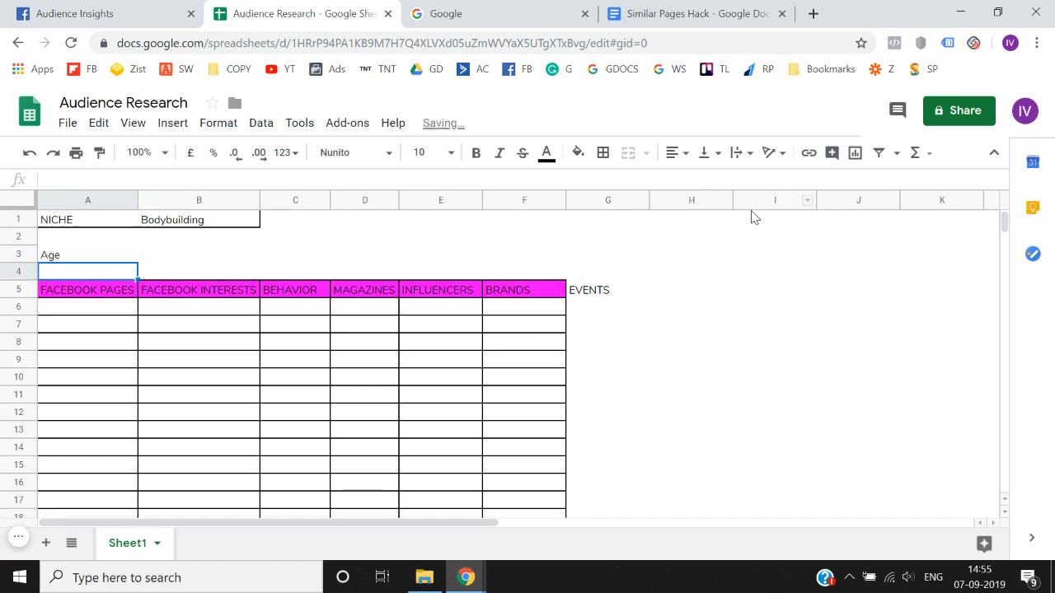
pyautogui.rightClick(10, 272)
pyautogui.click(58, 271)
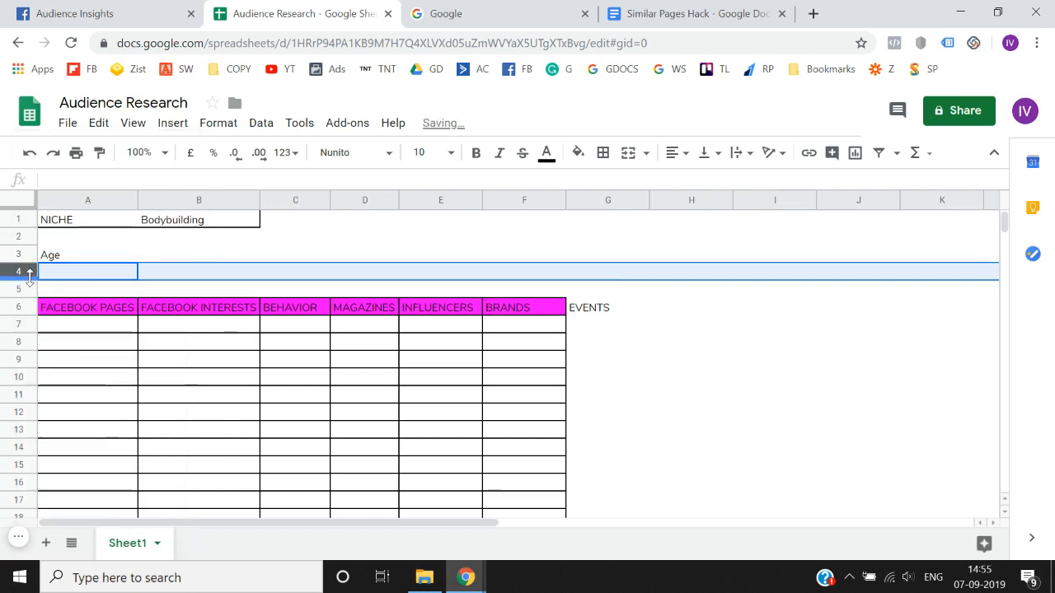
pyautogui.rightClick(28, 279)
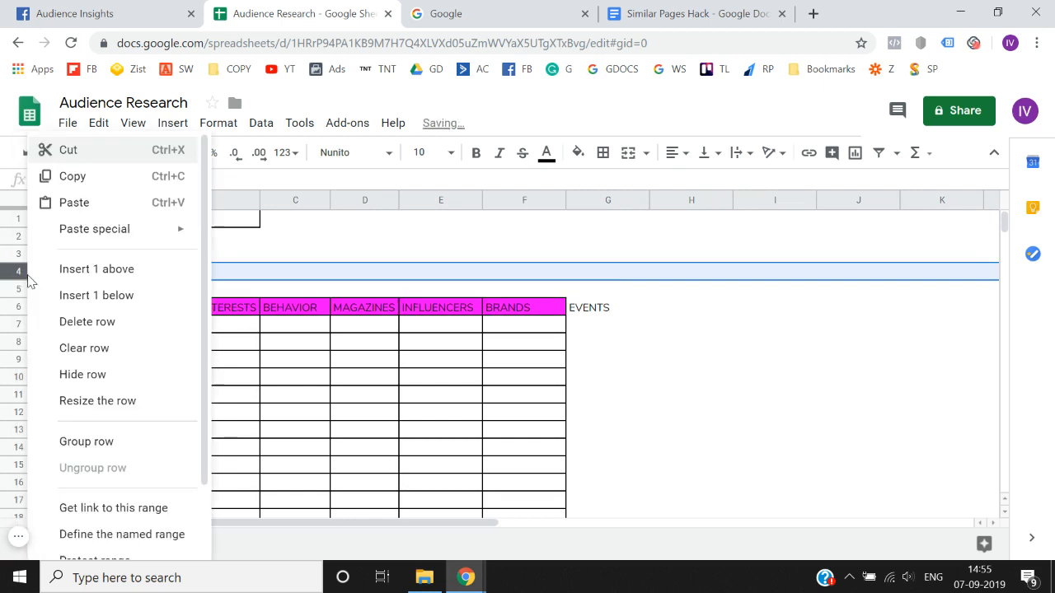
pyautogui.click(79, 276)
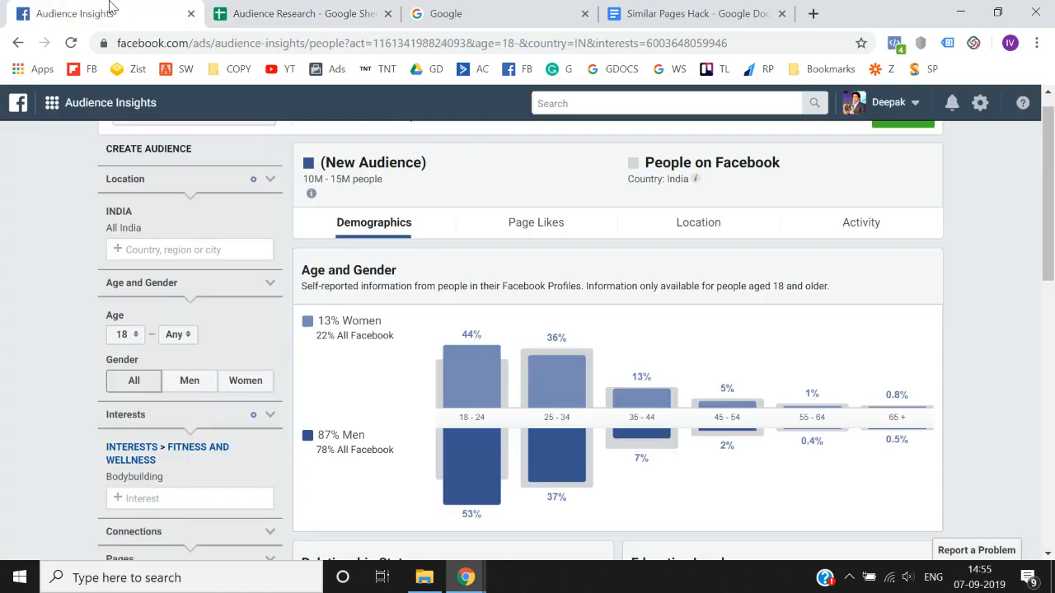
# - Check the age chart in Audience Insights, and label cell A4 of the spreadsheet Major Age Range
pyautogui.click(110, 12)
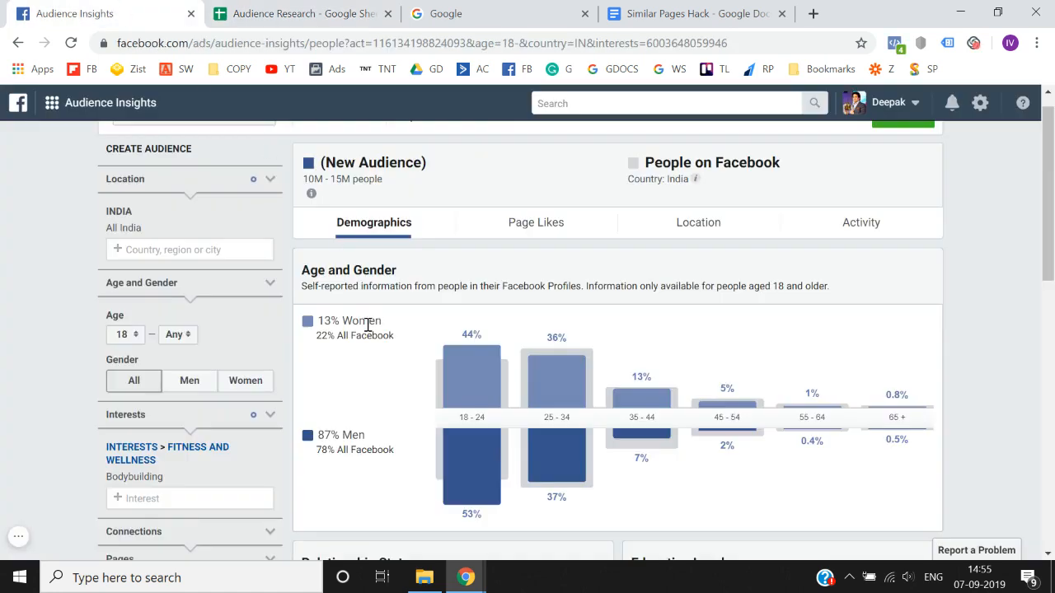
pyautogui.click(354, 12)
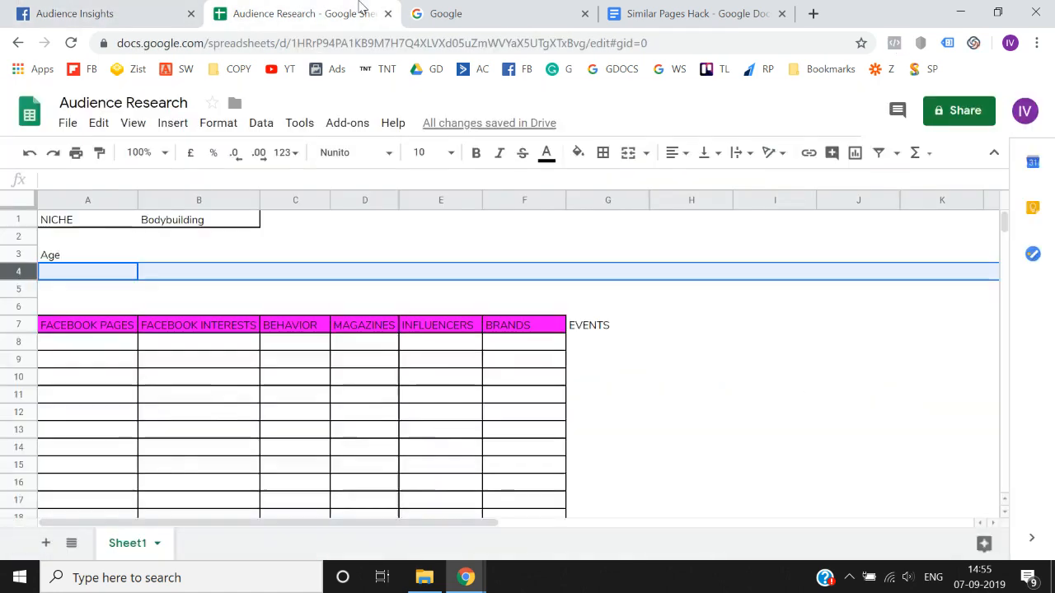
pyautogui.click(82, 268)
pyautogui.write('Major Ag')
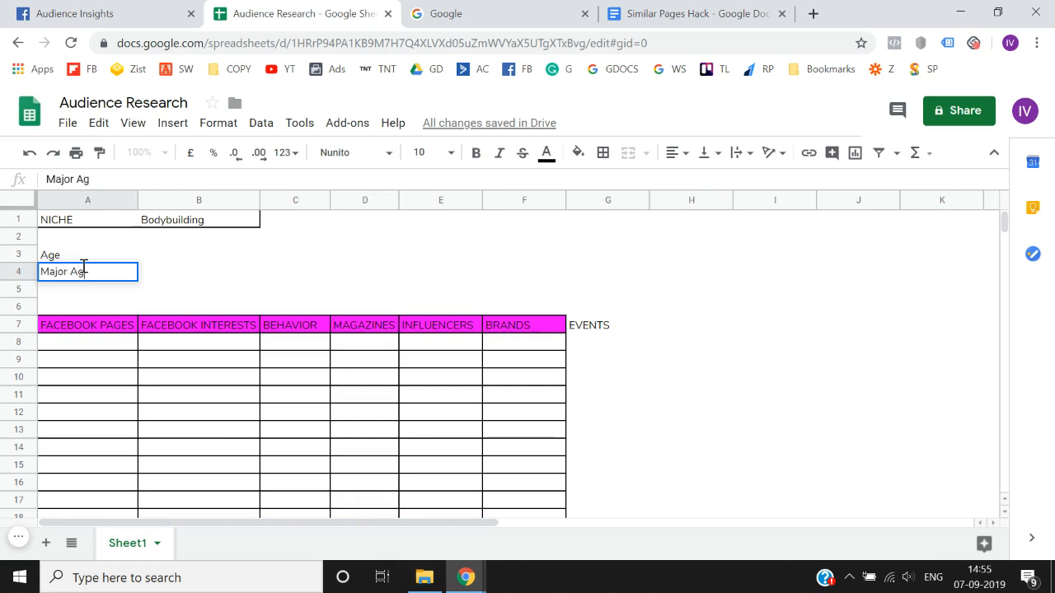
pyautogui.write('e Range')
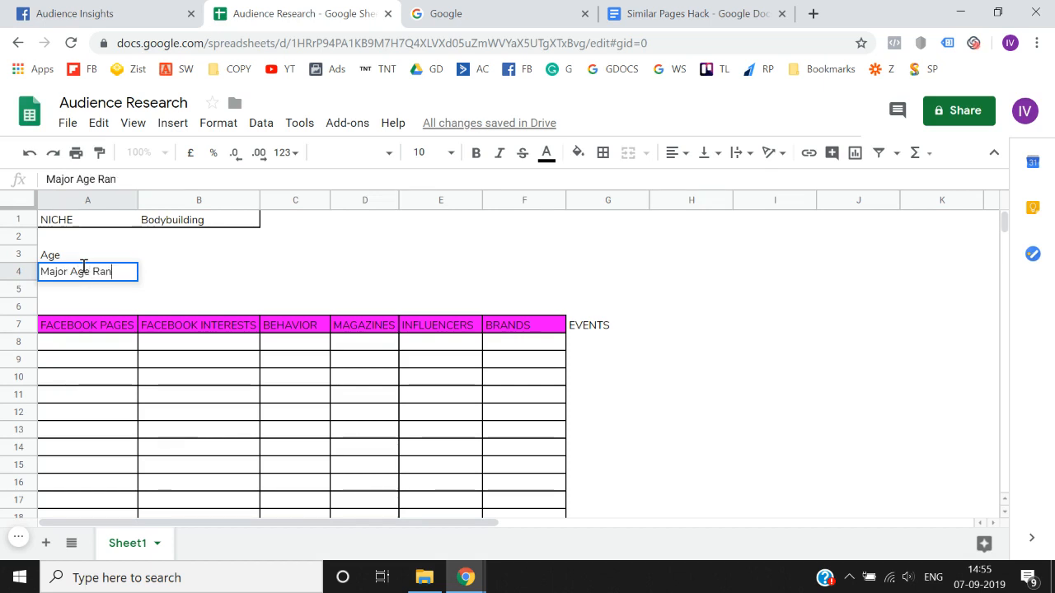
pyautogui.press('Return')
# - Check the largest age brackets in Audience Insights and record 18-24 and 25-34 beside Major Age Range in the spreadsheet
pyautogui.press('Up')
pyautogui.press('Right')
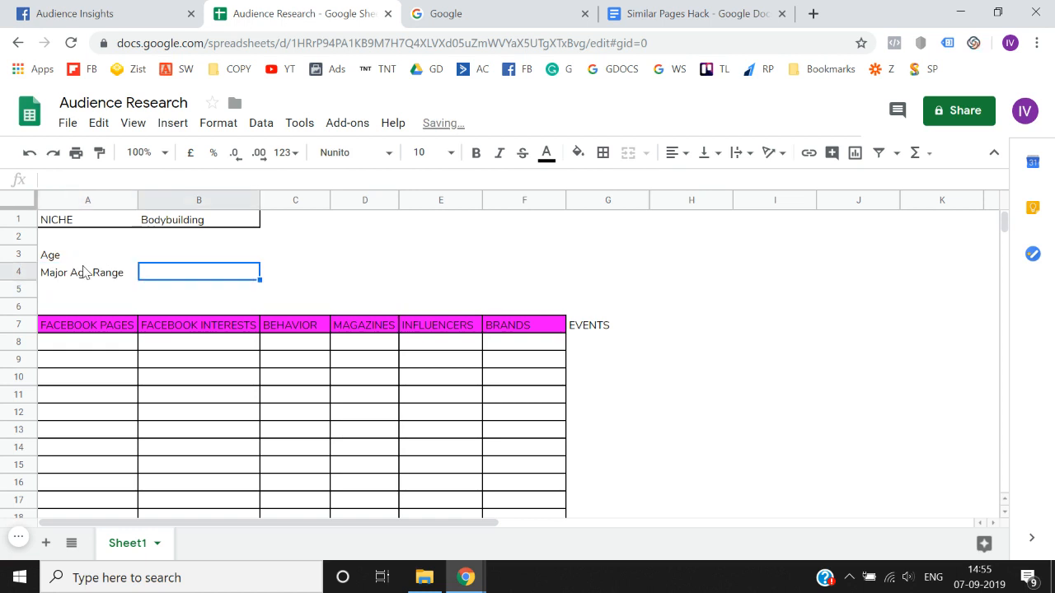
pyautogui.click(119, 10)
pyautogui.moveTo(445, 351)
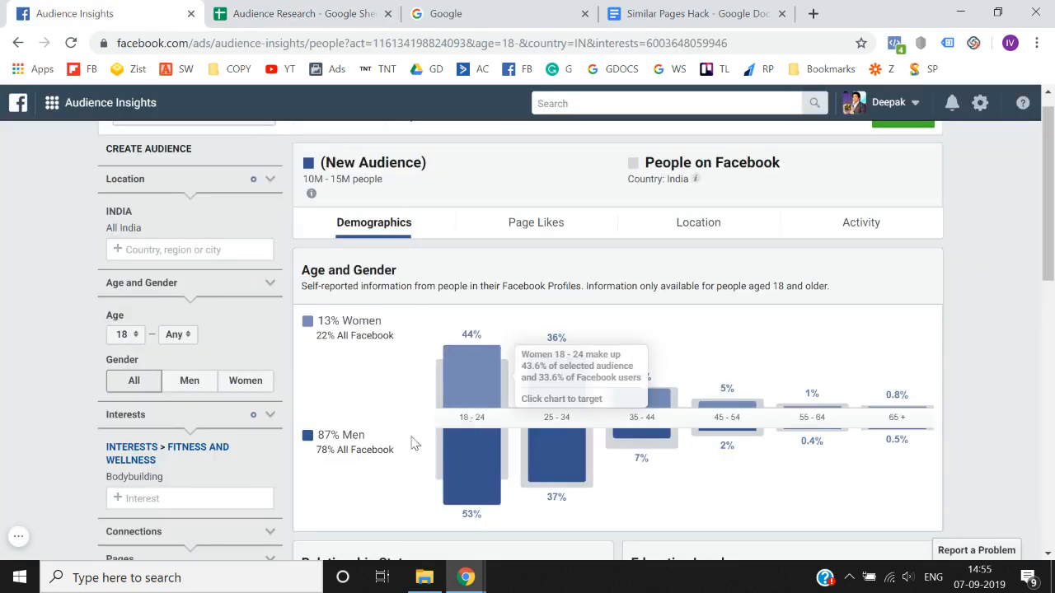
pyautogui.moveTo(531, 398)
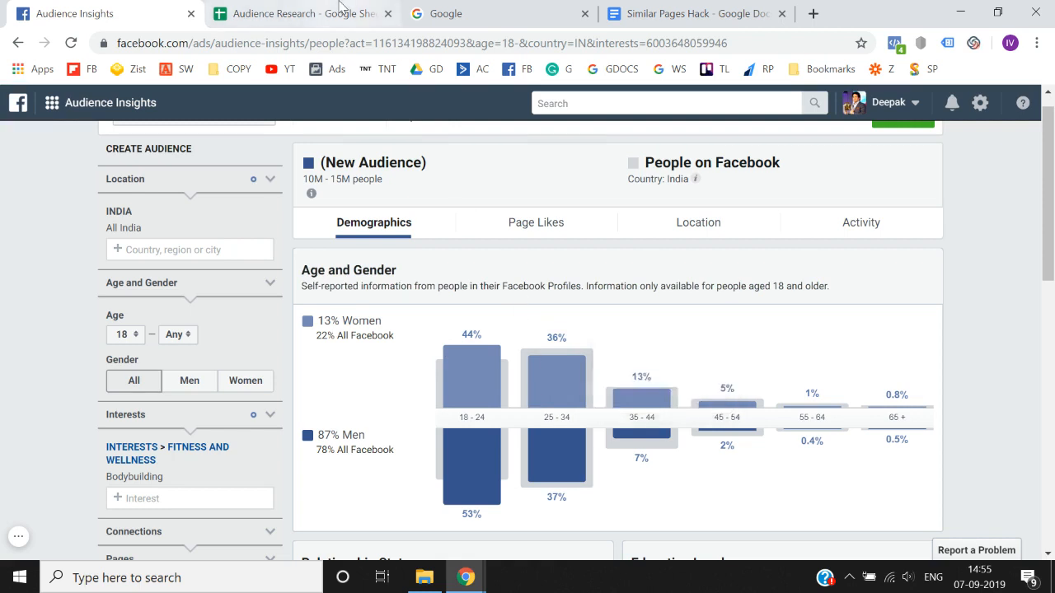
pyautogui.click(342, 8)
pyautogui.press('Return')
pyautogui.write('18')
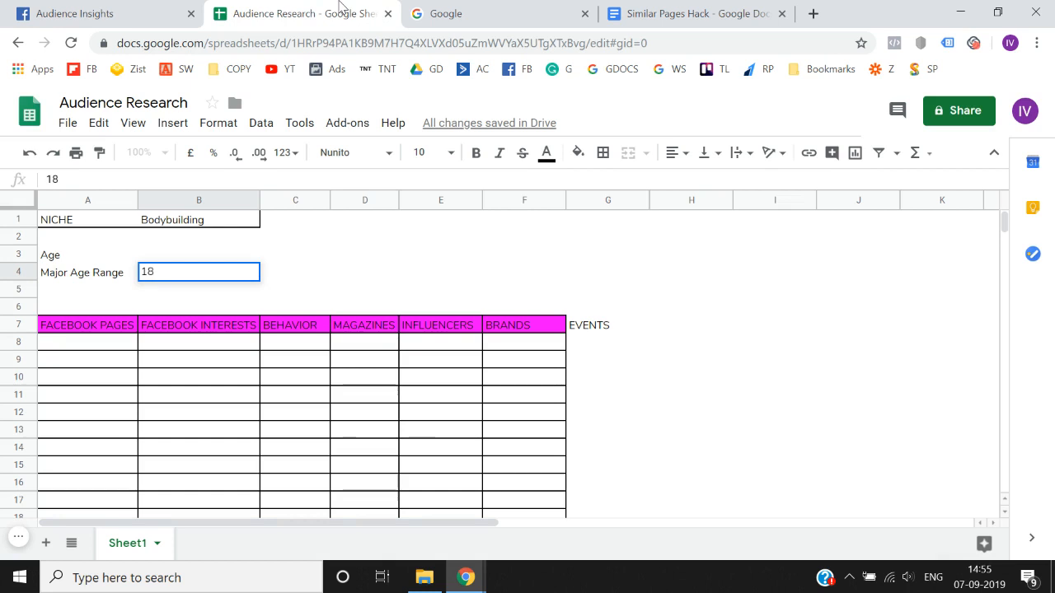
pyautogui.write('-24 a nd')
pyautogui.press('BackSpace')
pyautogui.press('BackSpace')
pyautogui.press('BackSpace')
pyautogui.write('nd')
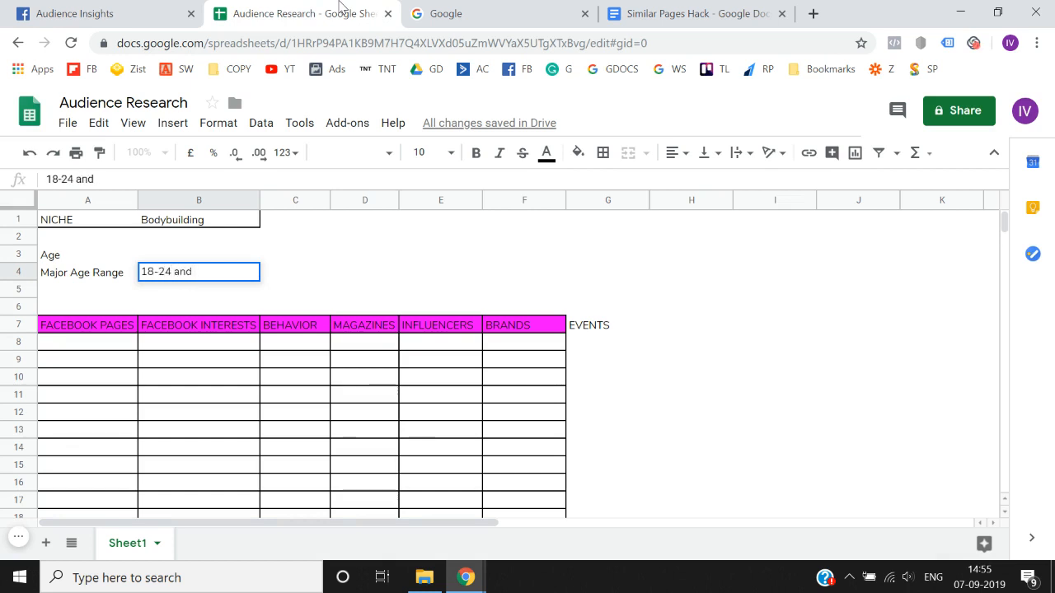
pyautogui.write(' 35-')
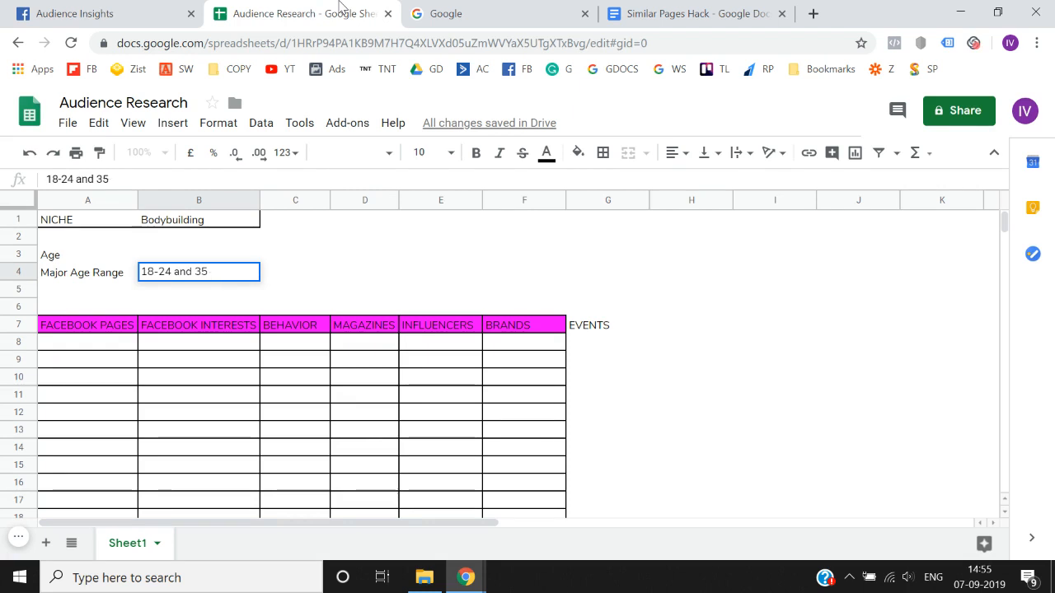
pyautogui.press('BackSpace')
pyautogui.press('BackSpace')
pyautogui.write('25-34')
pyautogui.press('Return')
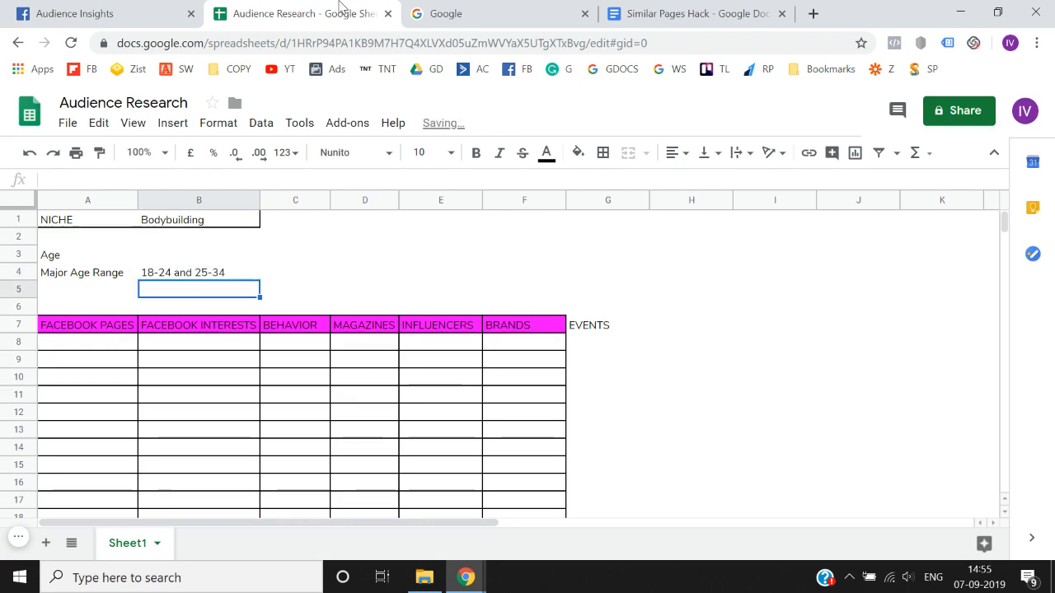
# - Check the gender split in Audience Insights and add a Gender row with the value men below Major Age Range
pyautogui.click(43, 11)
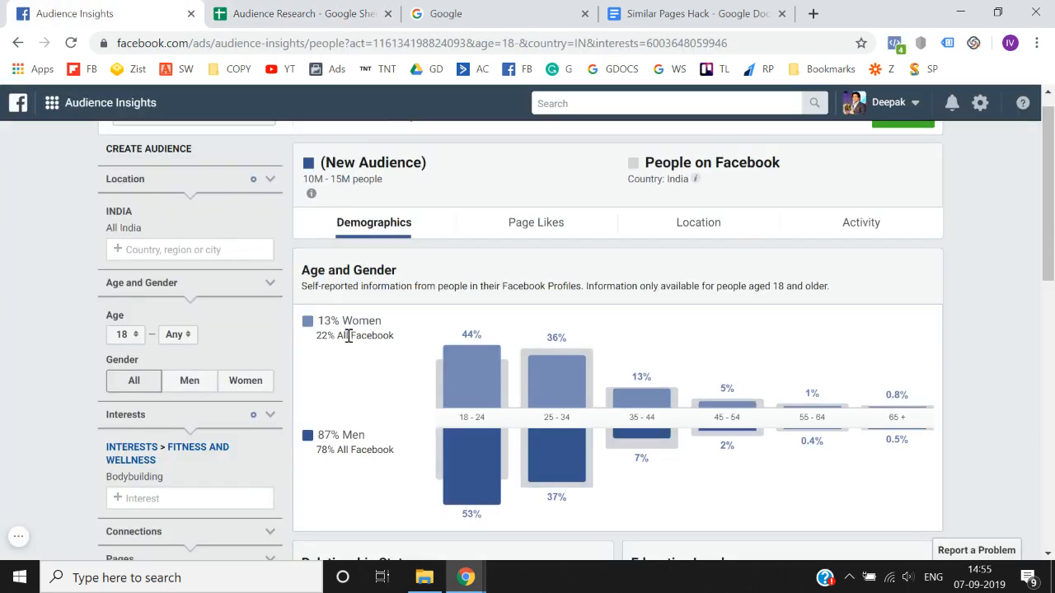
pyautogui.click(327, 8)
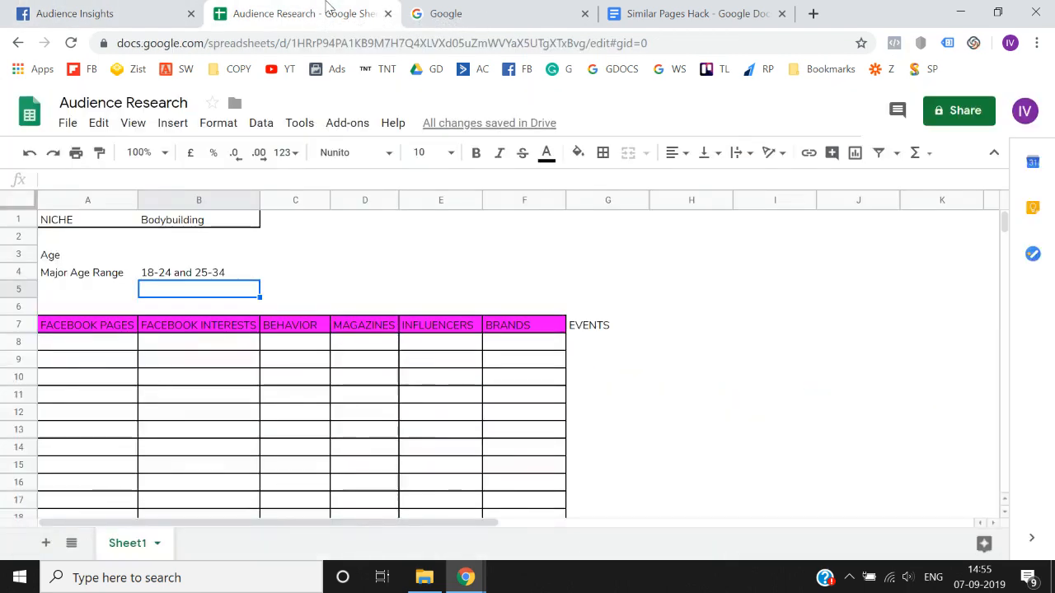
pyautogui.press('Left')
pyautogui.write('Gender')
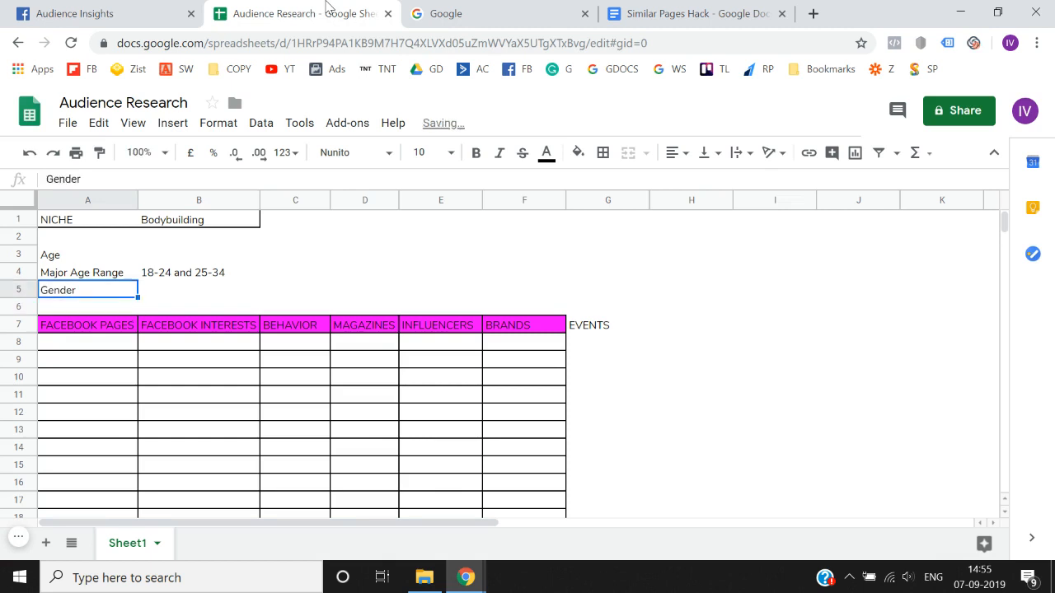
pyautogui.press('Right')
pyautogui.write('men')
pyautogui.press('Return')
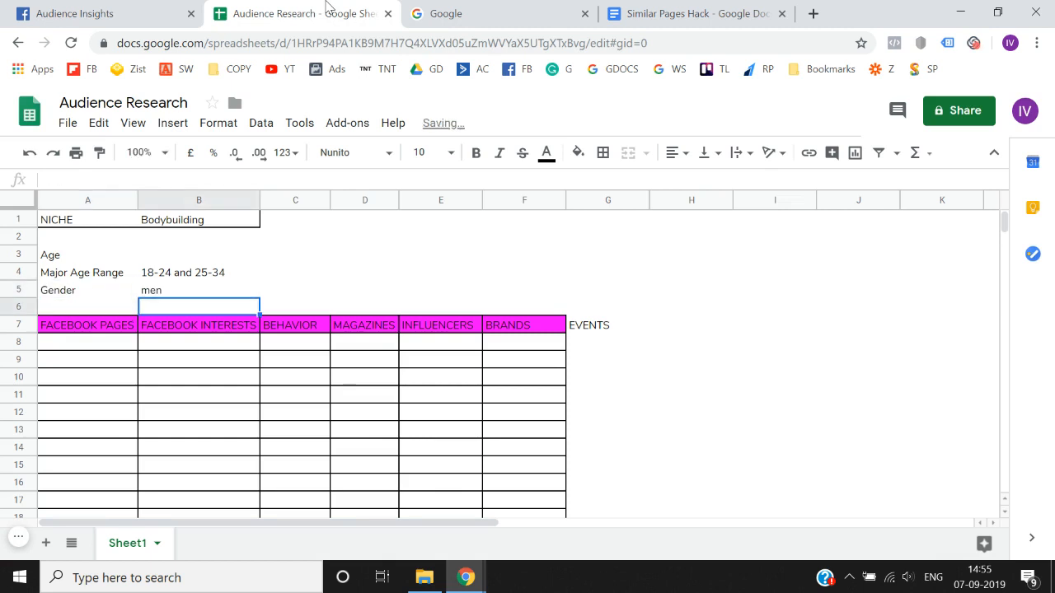
# - Copy the Bodybuilding interest from Audience Insights into the first row under FACEBOOK INTERESTS in the spreadsheet
pyautogui.click(175, 7)
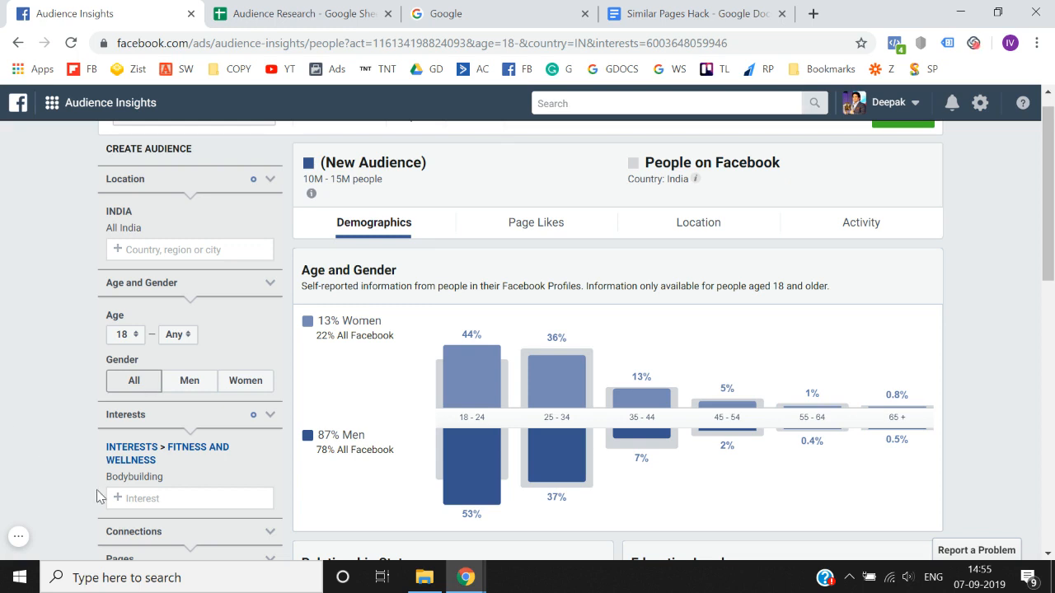
pyautogui.moveTo(108, 478); pyautogui.dragTo(171, 483)
pyautogui.hotkey('ctrl', 'c')
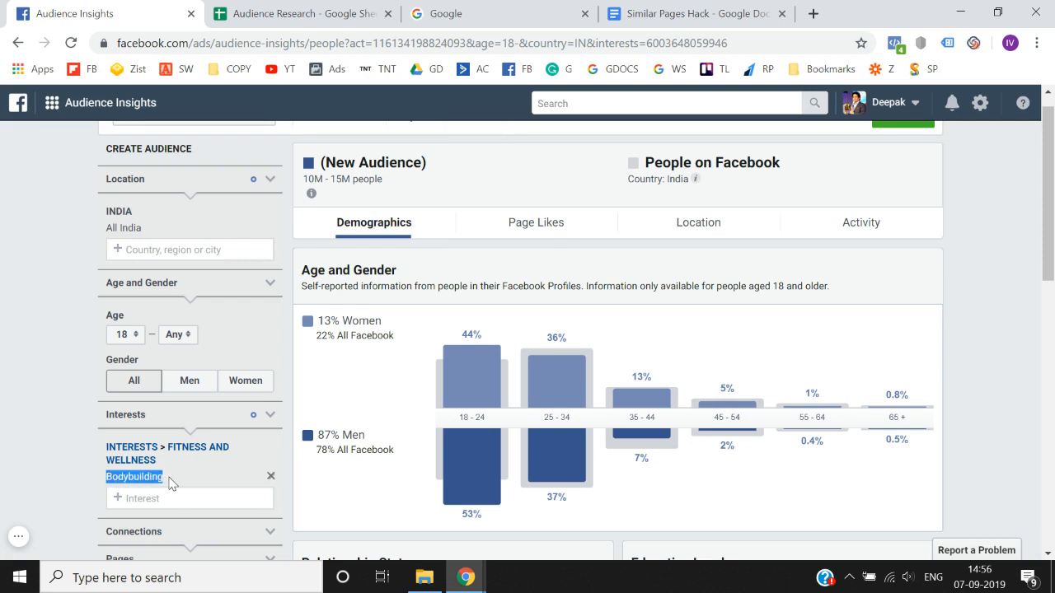
pyautogui.click(223, 10)
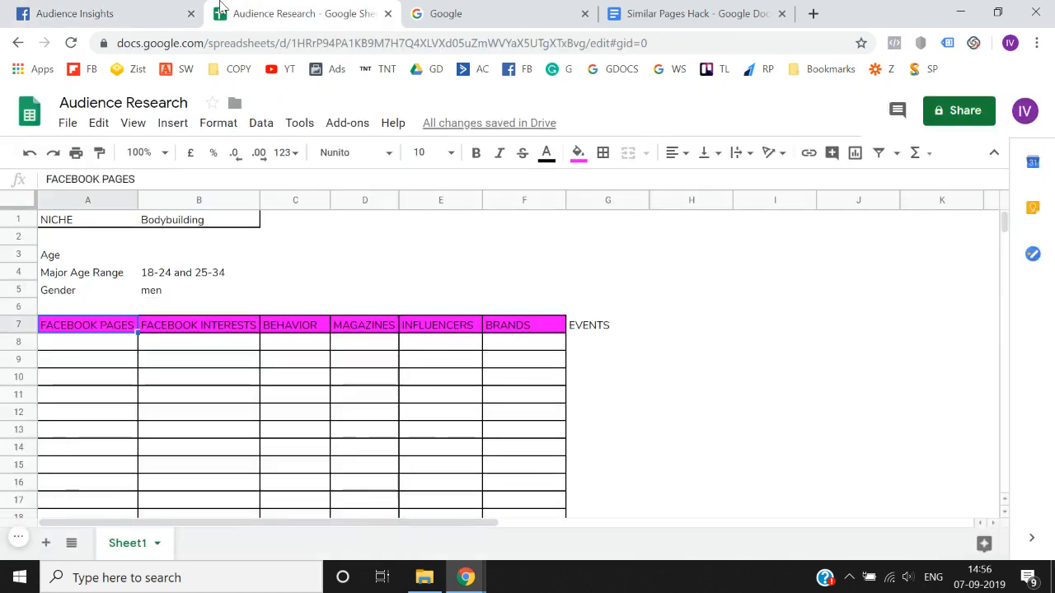
pyautogui.press('Down')
pyautogui.press('Right')
pyautogui.press('Return')
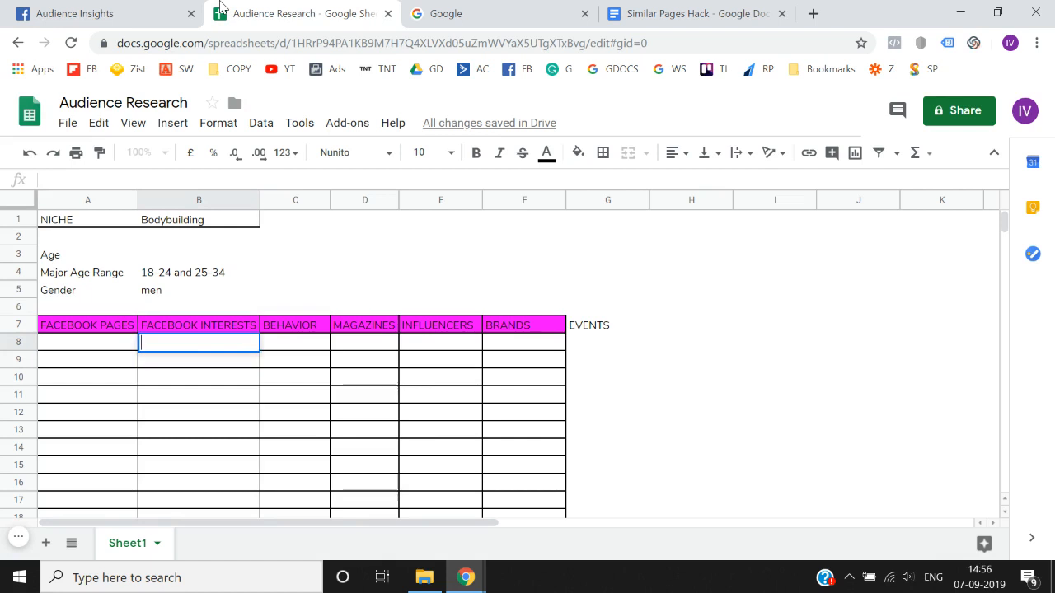
pyautogui.hotkey('ctrl', 'v')
pyautogui.press('Return')
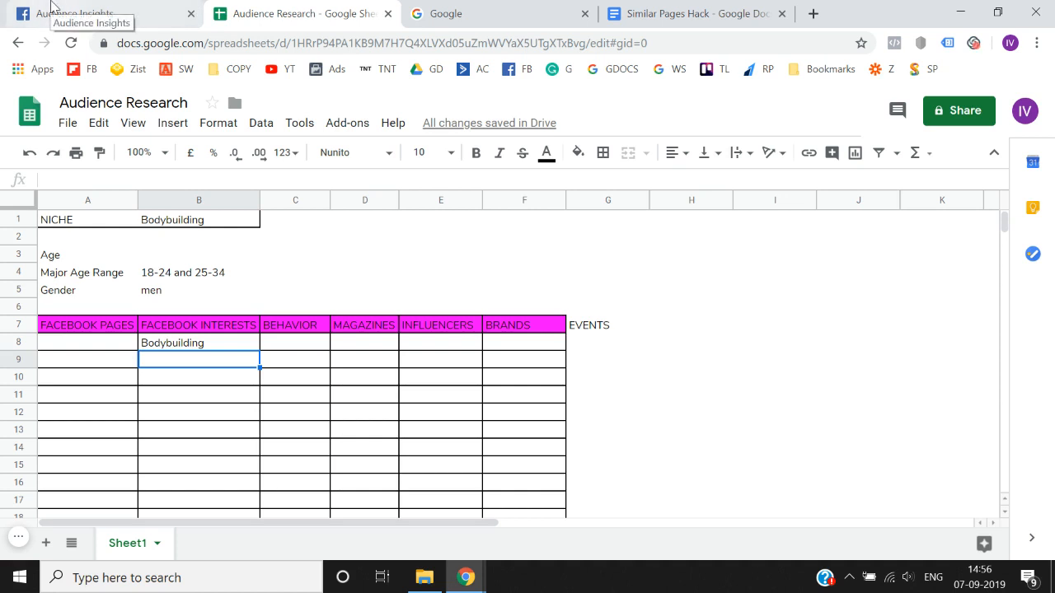
# - Insert a column between FACEBOOK INTERESTS and BEHAVIOR and head it SIZE
pyautogui.rightClick(284, 200)
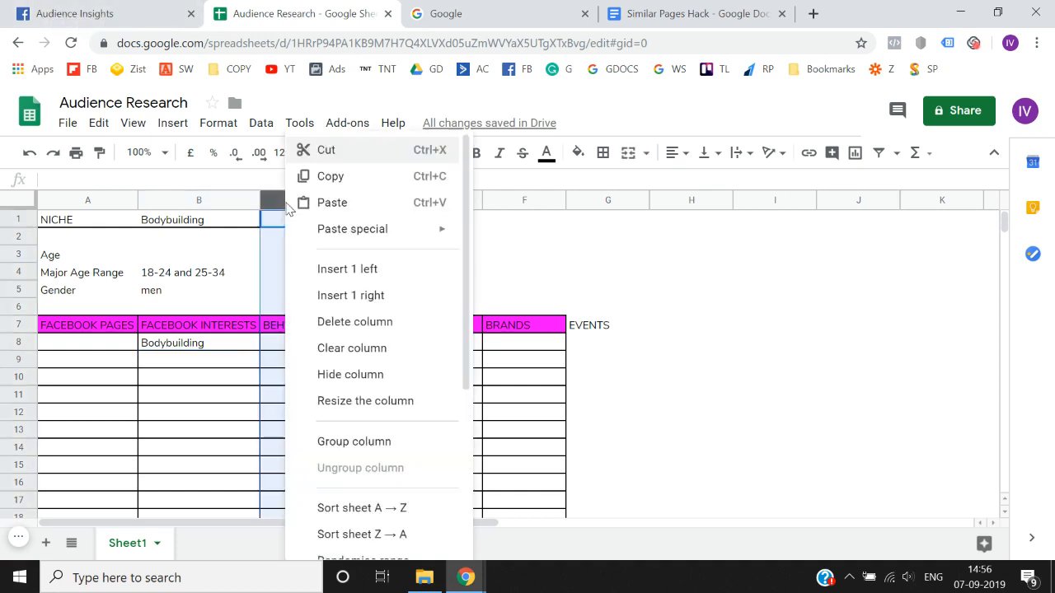
pyautogui.click(336, 280)
pyautogui.press('Down')
pyautogui.press('Down')
pyautogui.press('Down')
pyautogui.press('Down')
pyautogui.press('Down')
pyautogui.press('Down')
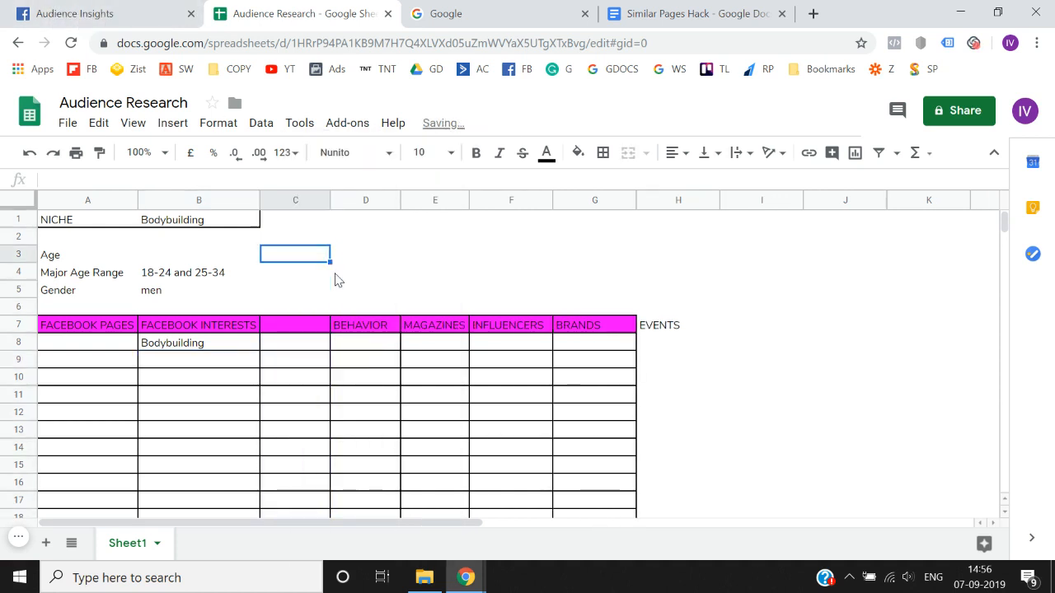
pyautogui.write('SIZE')
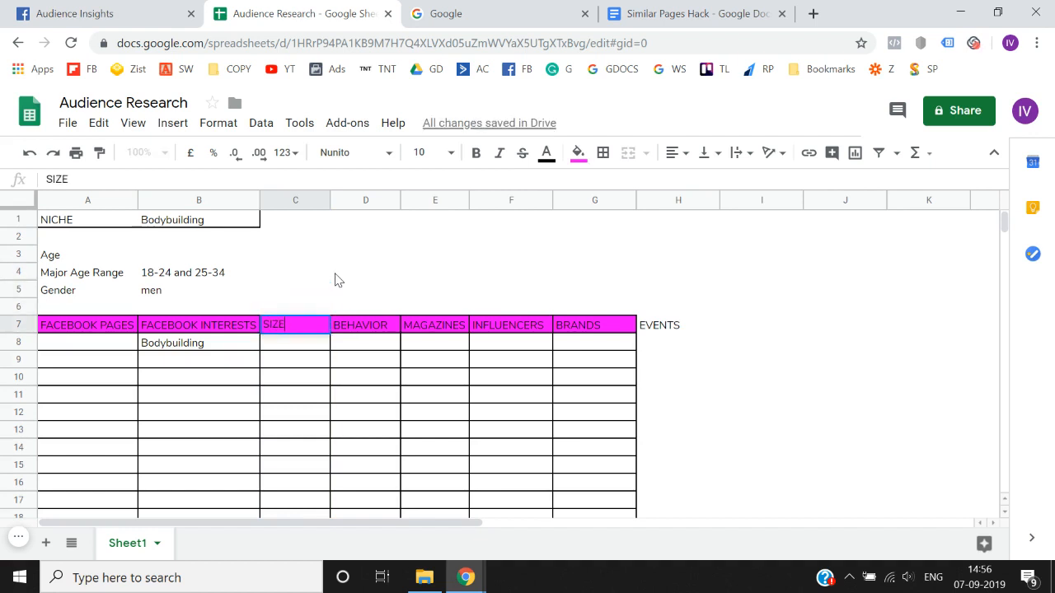
pyautogui.press('Return')
# - Check the audience size in Audience Insights and record 10 - 15 M as the SIZE of the Bodybuilding interest
pyautogui.click(83, 13)
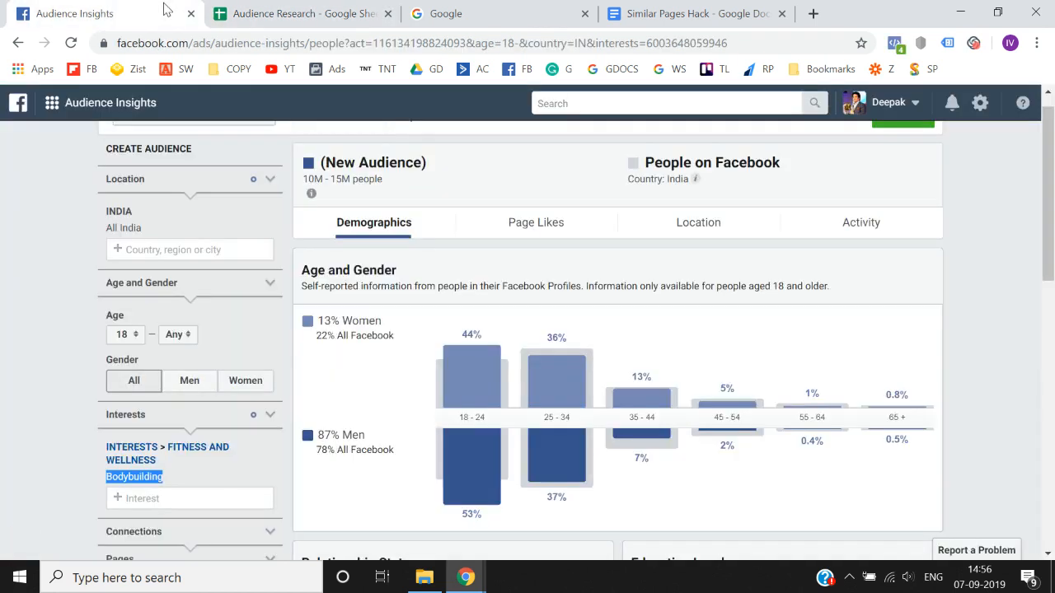
pyautogui.click(322, 10)
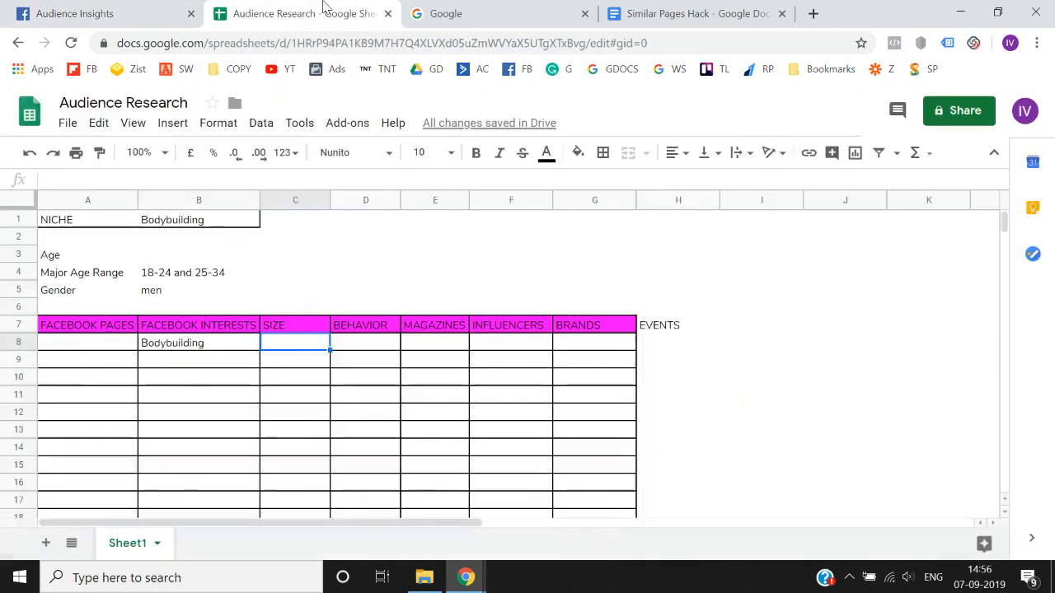
pyautogui.write('10 - ')
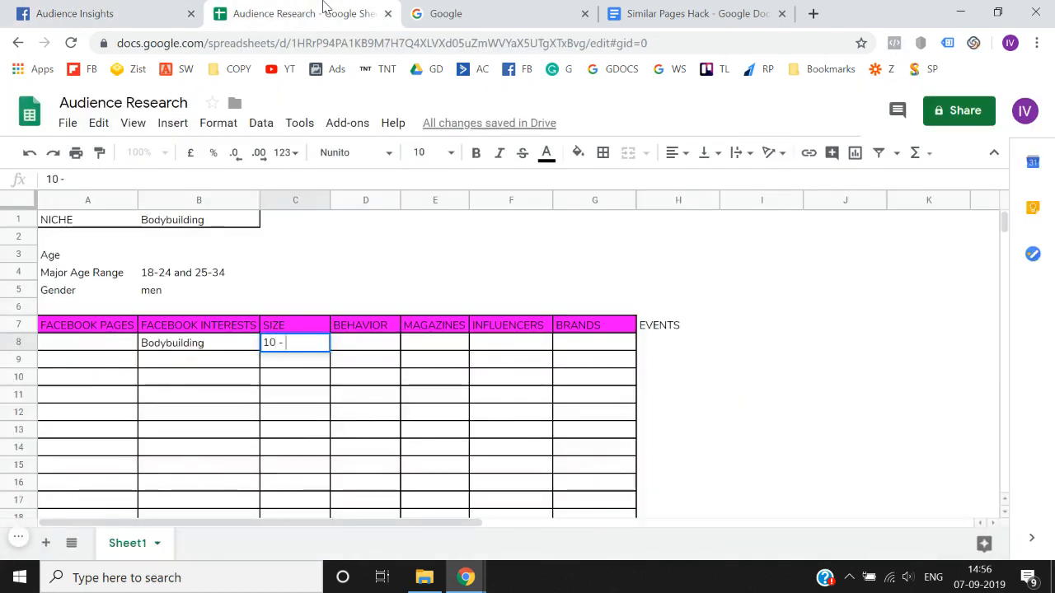
pyautogui.write('15 M')
pyautogui.press('Return')
pyautogui.press('Left')
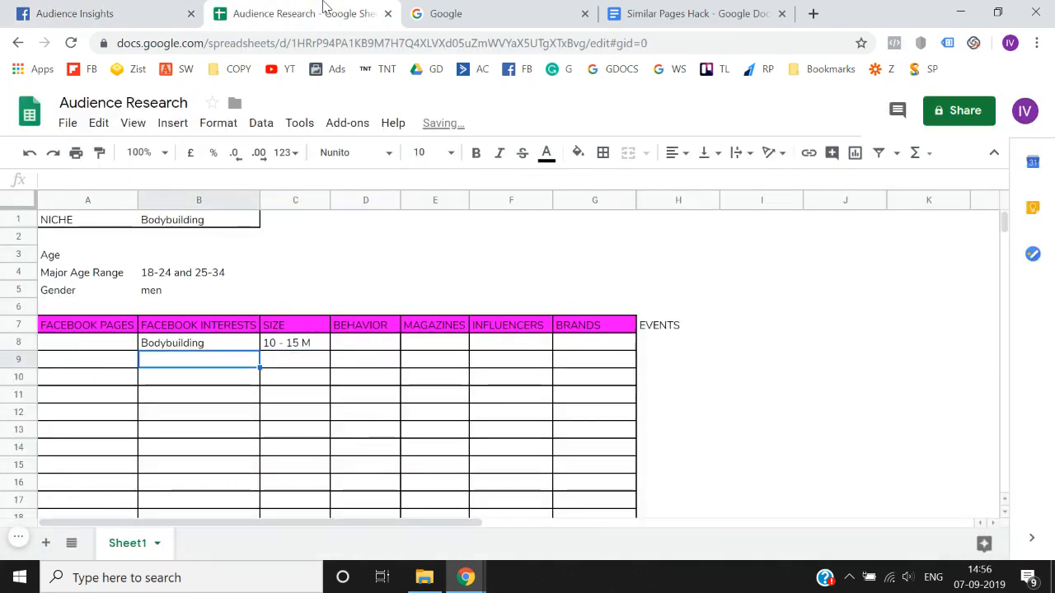
pyautogui.press('Up')
pyautogui.press('Left')
pyautogui.press('Up')
pyautogui.press('Down')
pyautogui.press('Right')
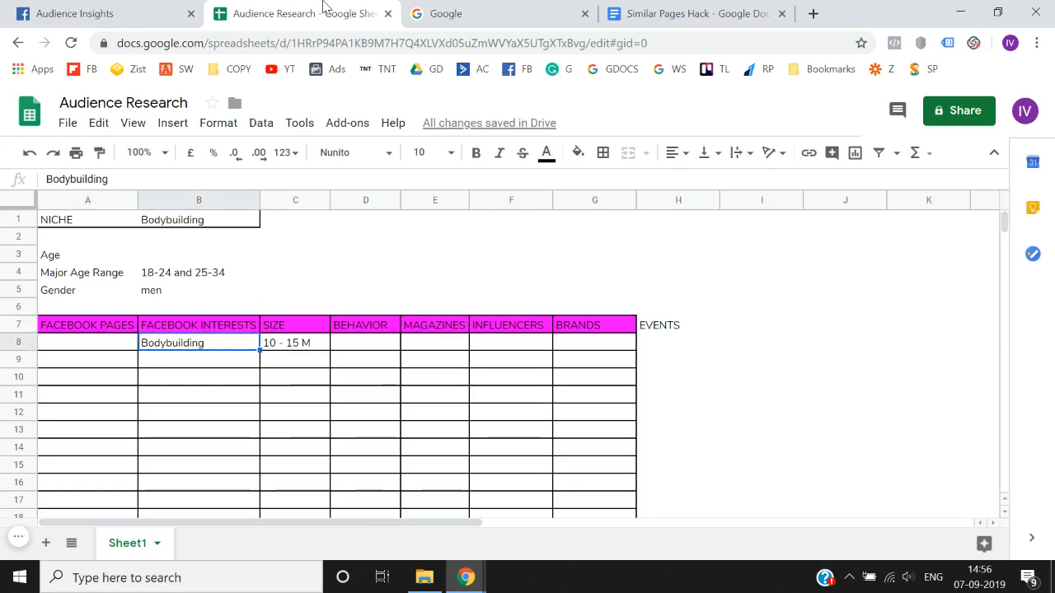
# - Switch to Audience Insights and examine the Bodybuilding audience's relationship status, education level and job titles
pyautogui.click(140, 7)
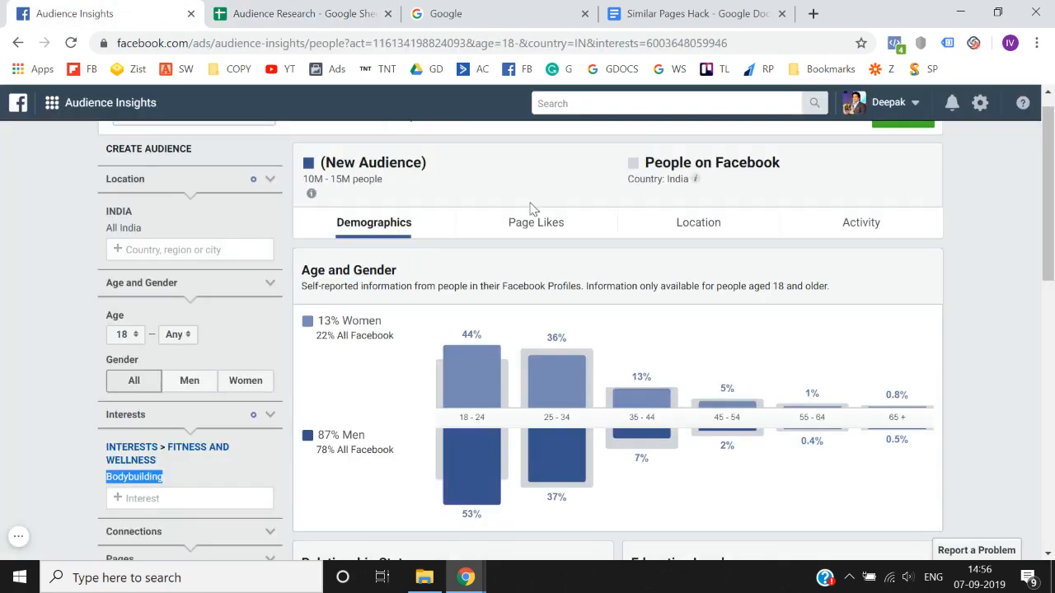
pyautogui.scroll(-2, 458, 305)
pyautogui.scroll(-3, 458, 305)
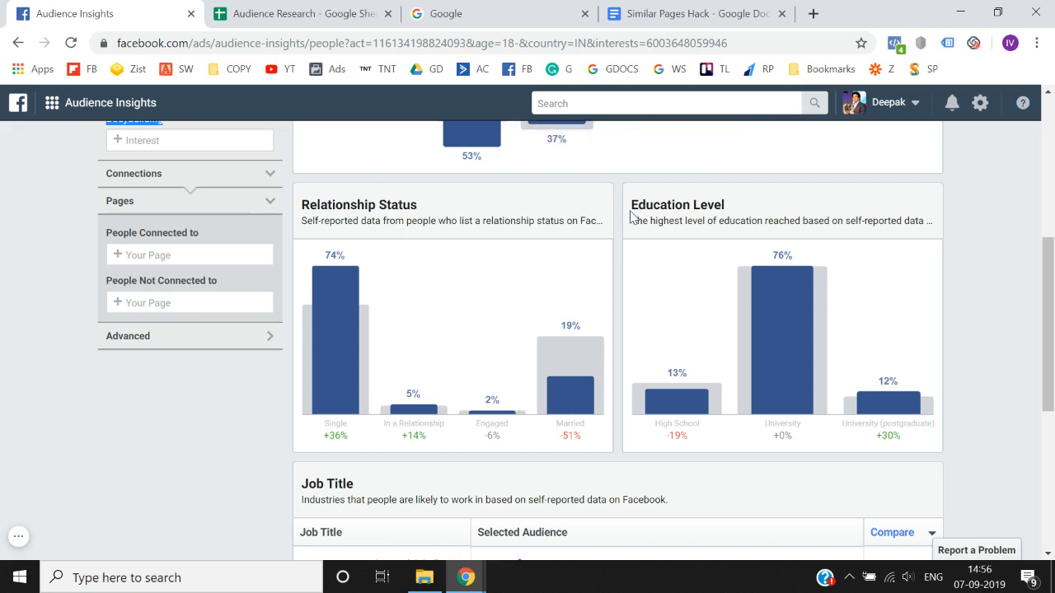
pyautogui.scroll(-3, 631, 216)
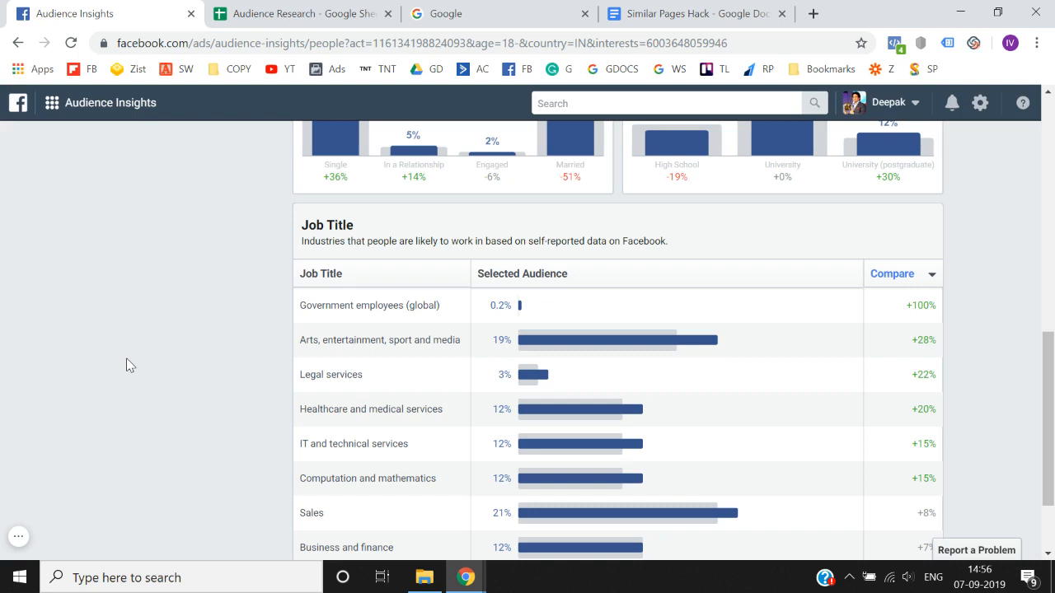
# - Show the Page Likes insights for the Bodybuilding audience and examine the Top Categories with their pages
pyautogui.scroll(-1, 130, 364)
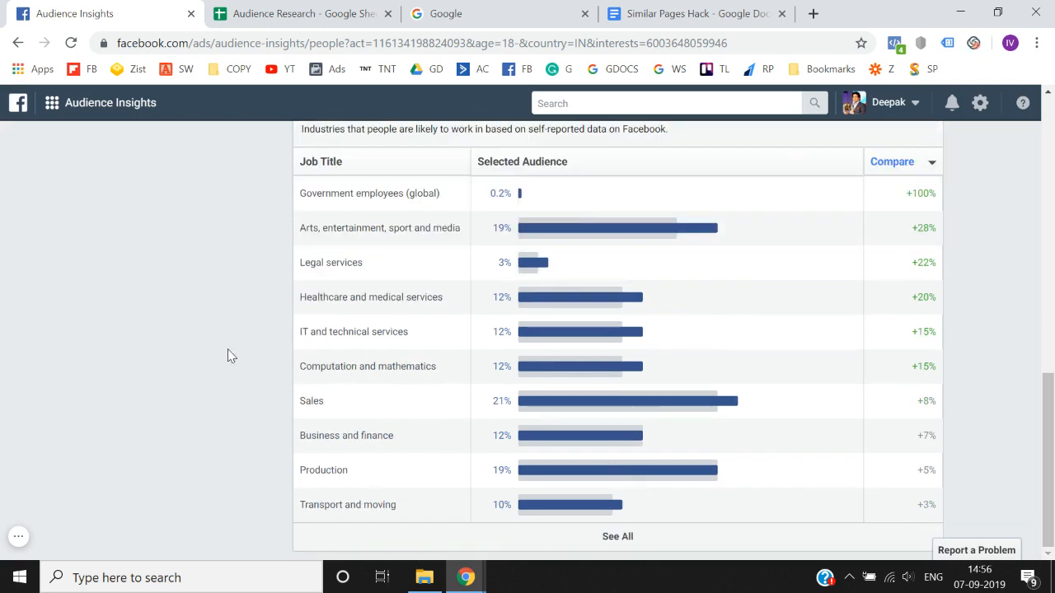
pyautogui.scroll(12, 230, 355)
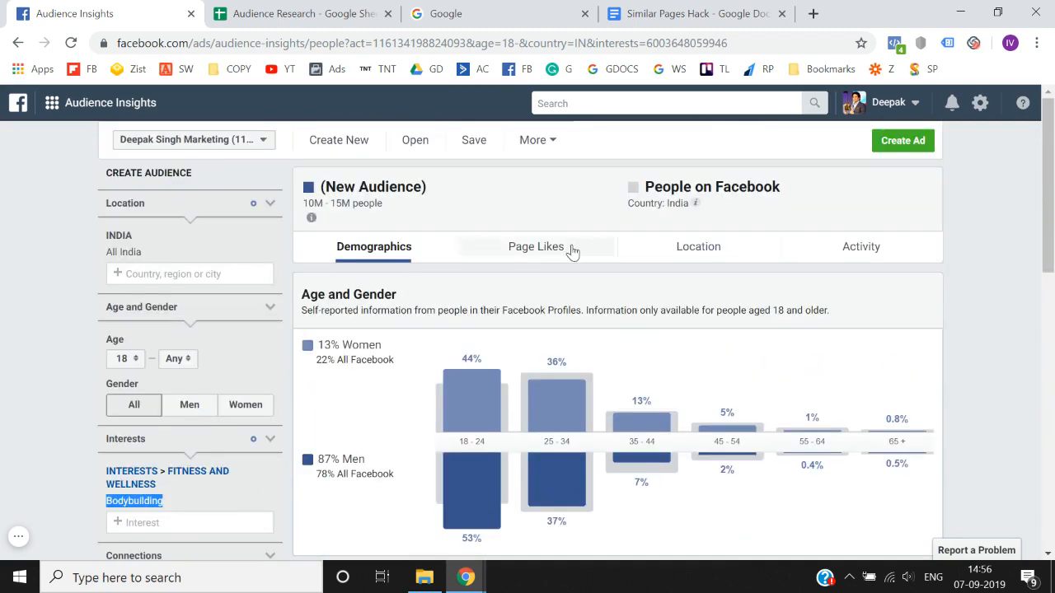
pyautogui.click(558, 250)
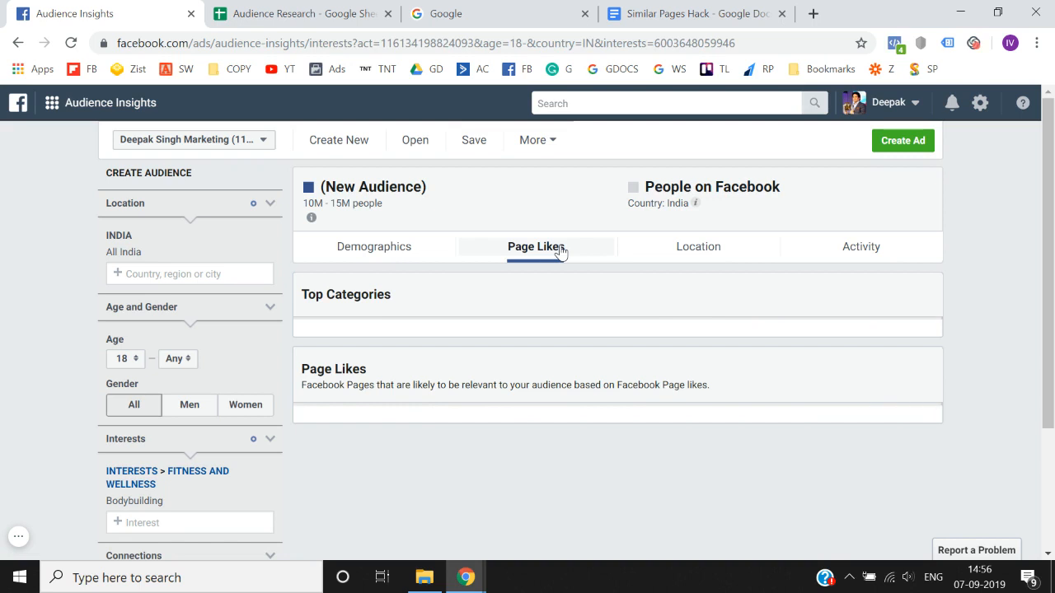
pyautogui.scroll(-1, 559, 251)
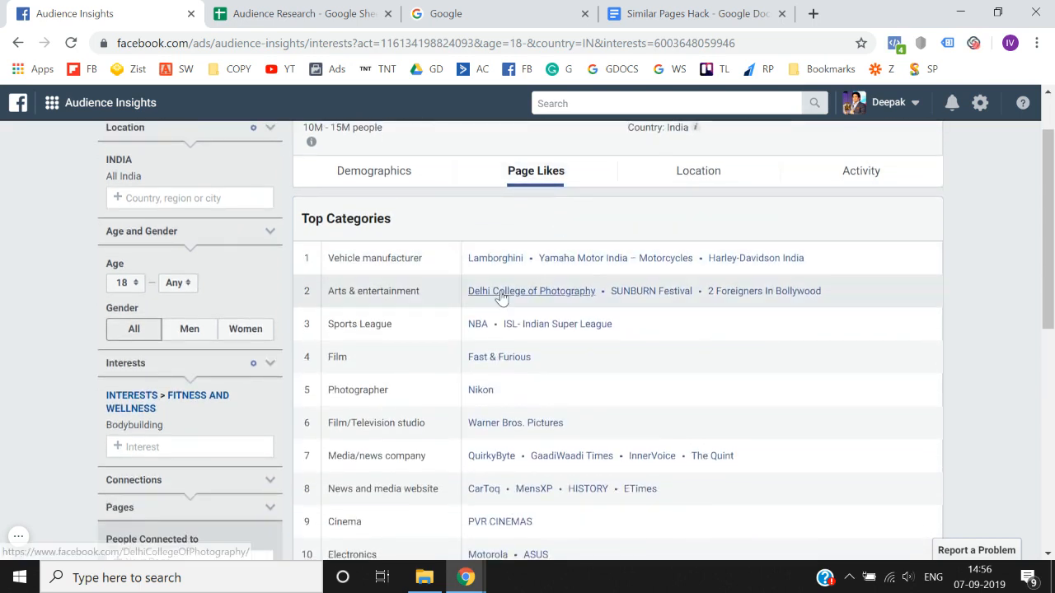
pyautogui.scroll(1, 424, 259)
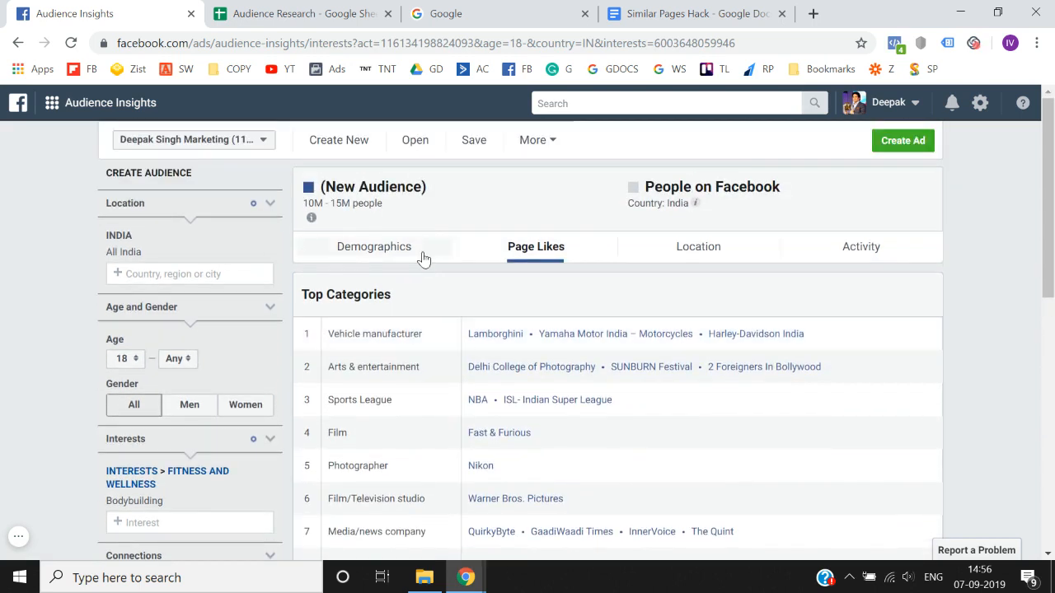
pyautogui.scroll(-1, 426, 328)
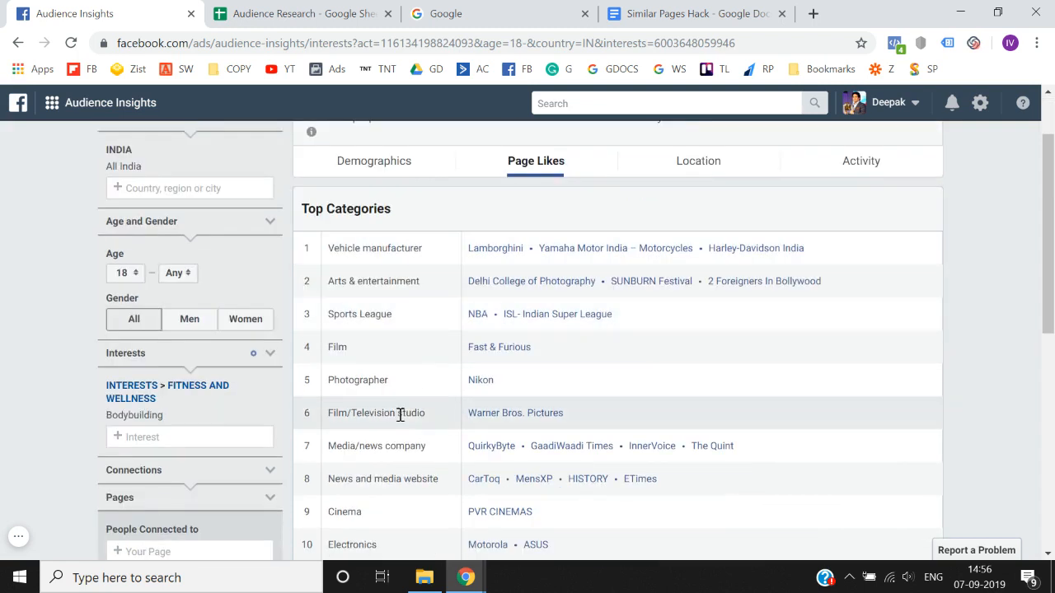
pyautogui.scroll(1, 400, 414)
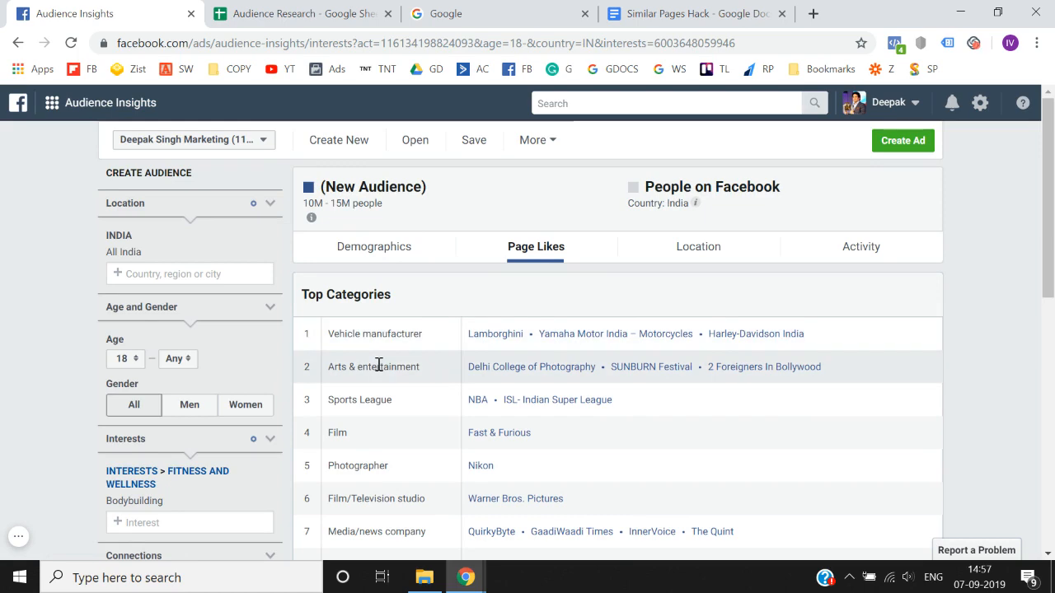
pyautogui.scroll(-1, 378, 365)
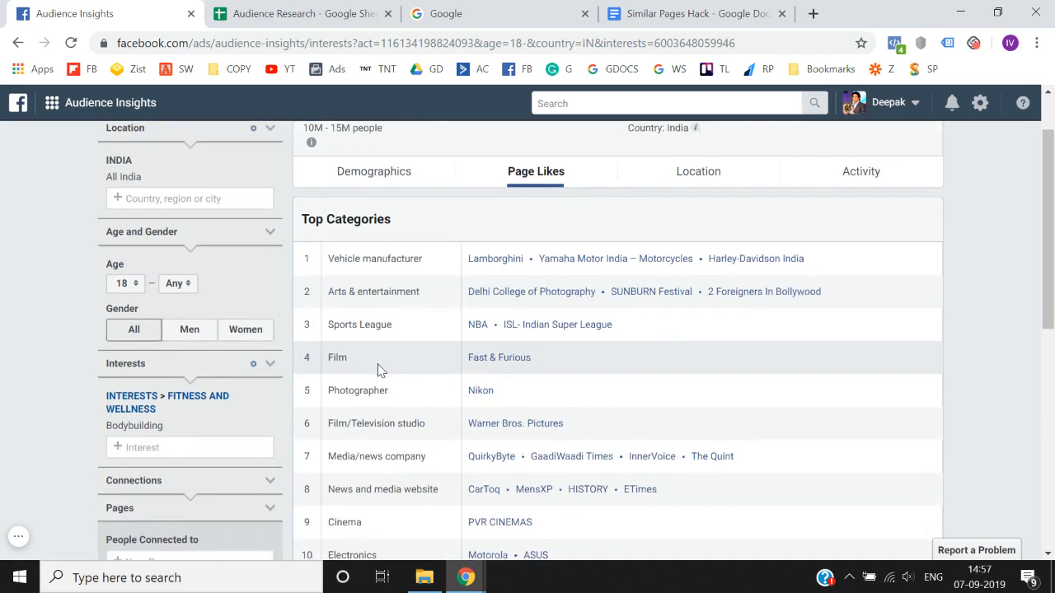
pyautogui.scroll(1, 378, 365)
# - Examine the Page Likes table for the Bodybuilding audience, comparing the pages by relevance, audience and affinity
pyautogui.scroll(-6, 644, 332)
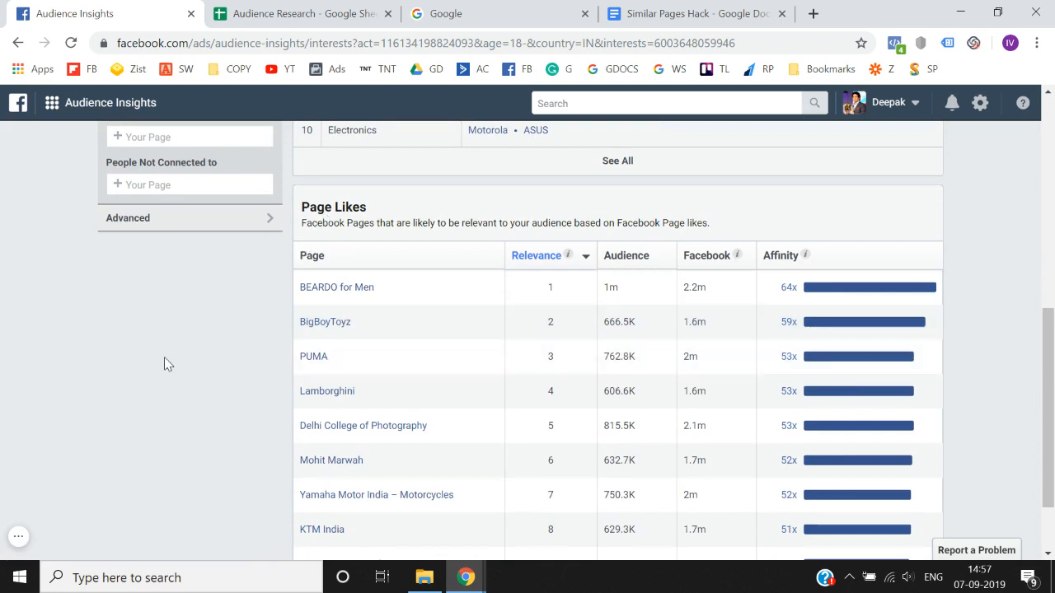
pyautogui.scroll(10, 164, 357)
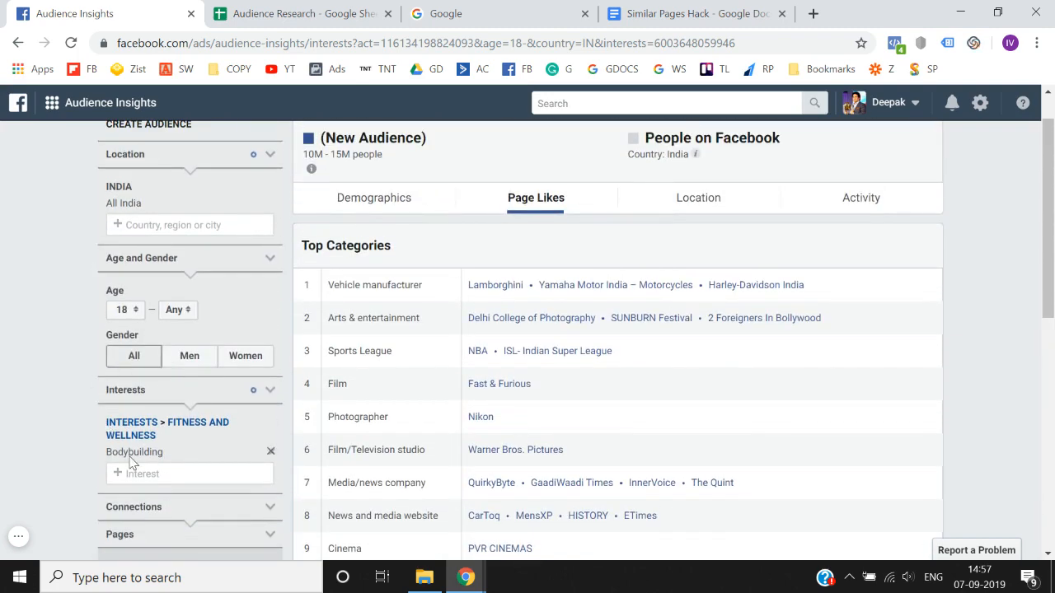
pyautogui.scroll(-10, 132, 456)
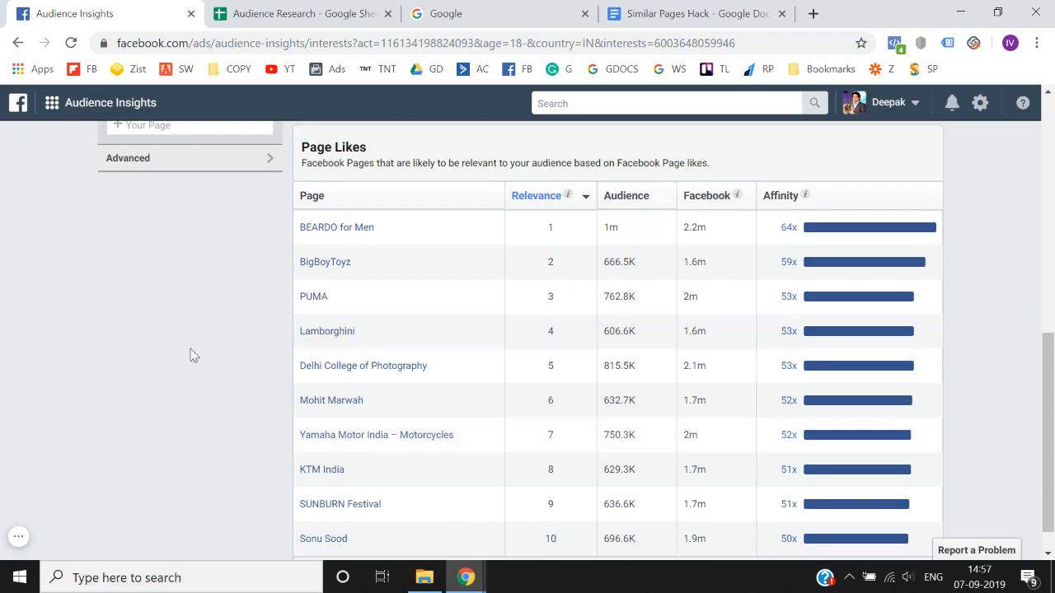
pyautogui.scroll(3, 179, 360)
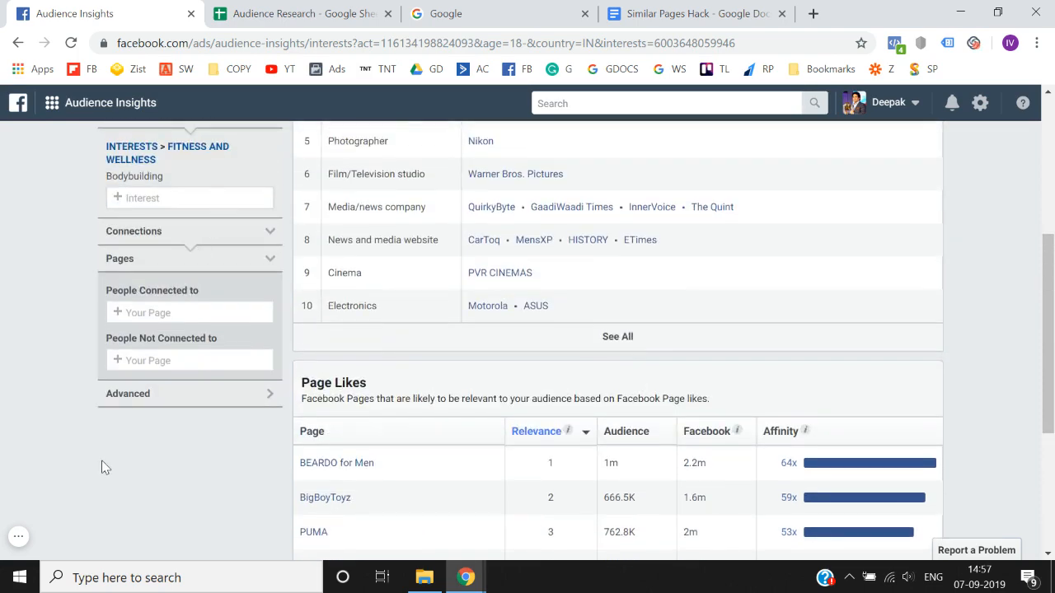
pyautogui.scroll(-3, 103, 466)
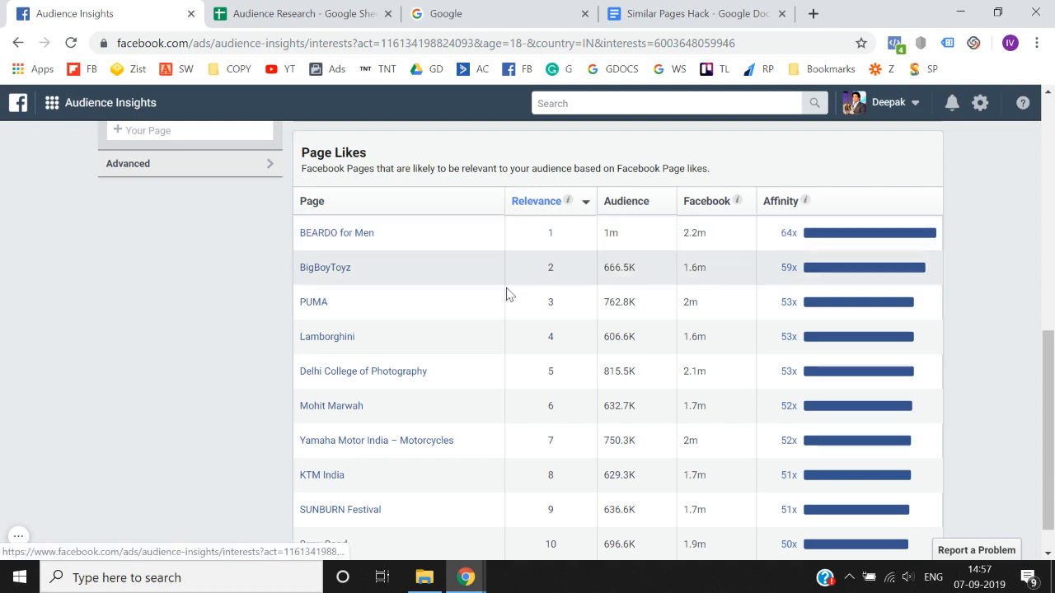
pyautogui.moveTo(332, 234)
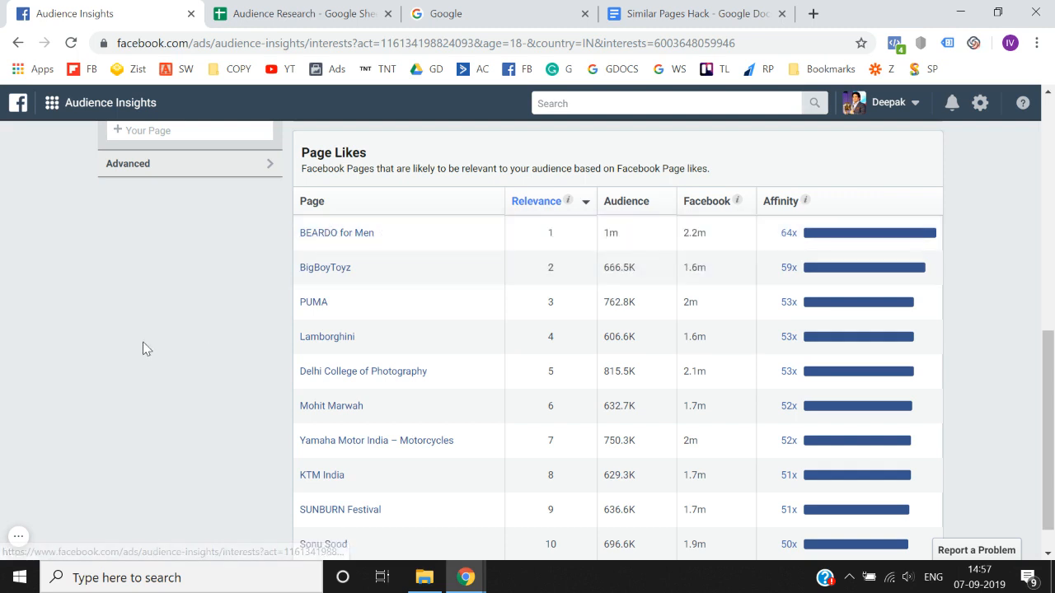
pyautogui.scroll(1, 143, 348)
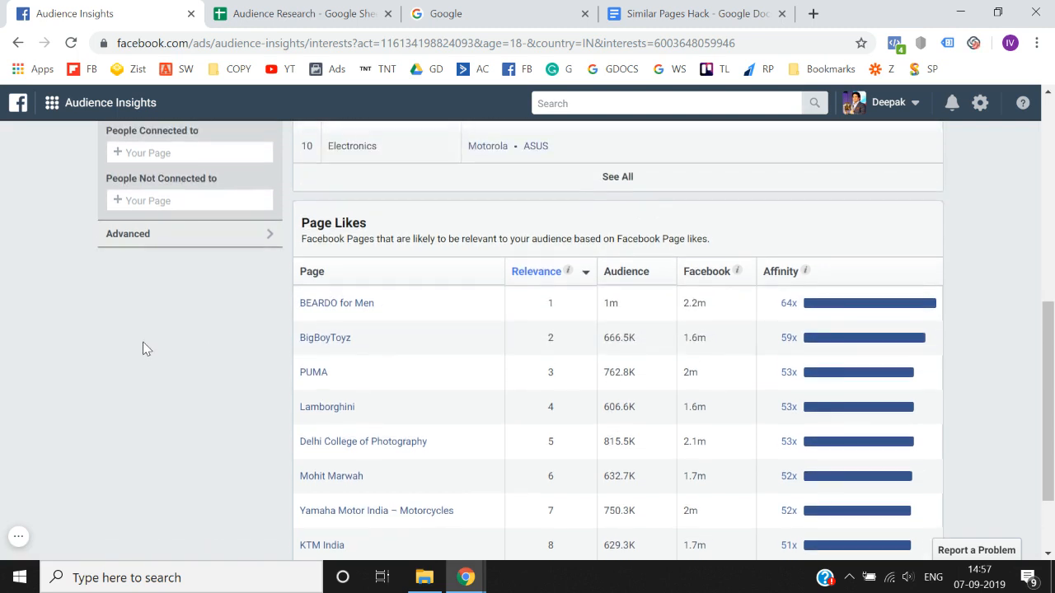
pyautogui.scroll(3, 142, 349)
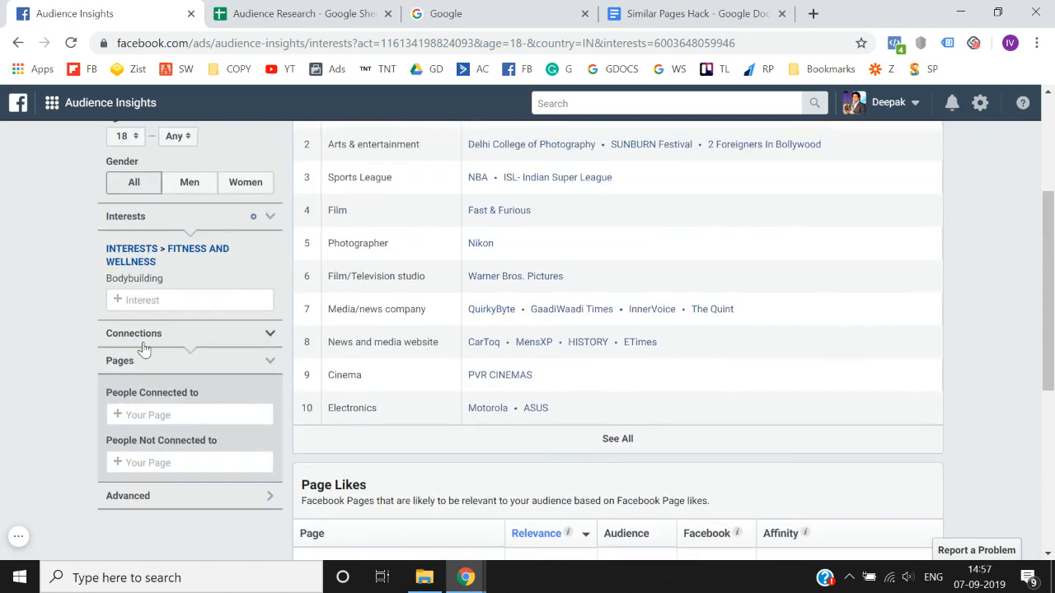
pyautogui.scroll(-3, 143, 349)
pyautogui.scroll(1, 144, 349)
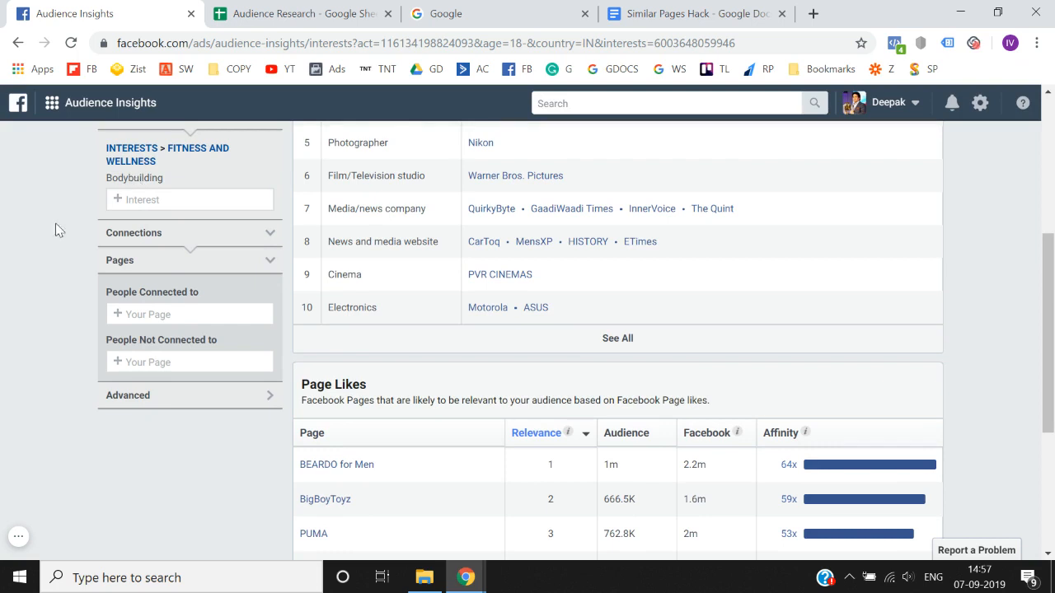
pyautogui.scroll(-1, 55, 230)
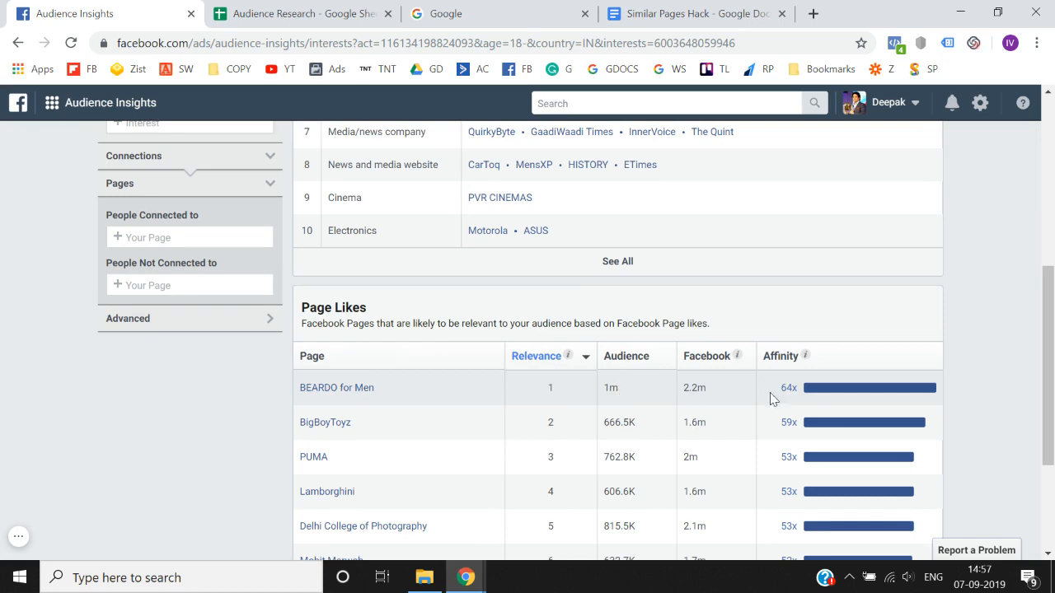
pyautogui.moveTo(843, 401)
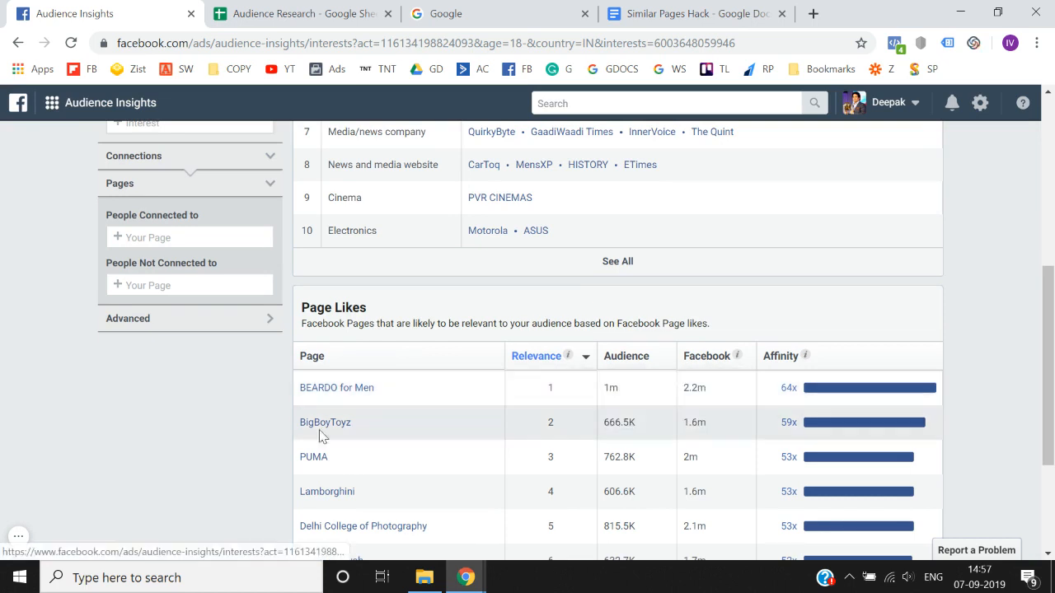
pyautogui.scroll(1, 190, 420)
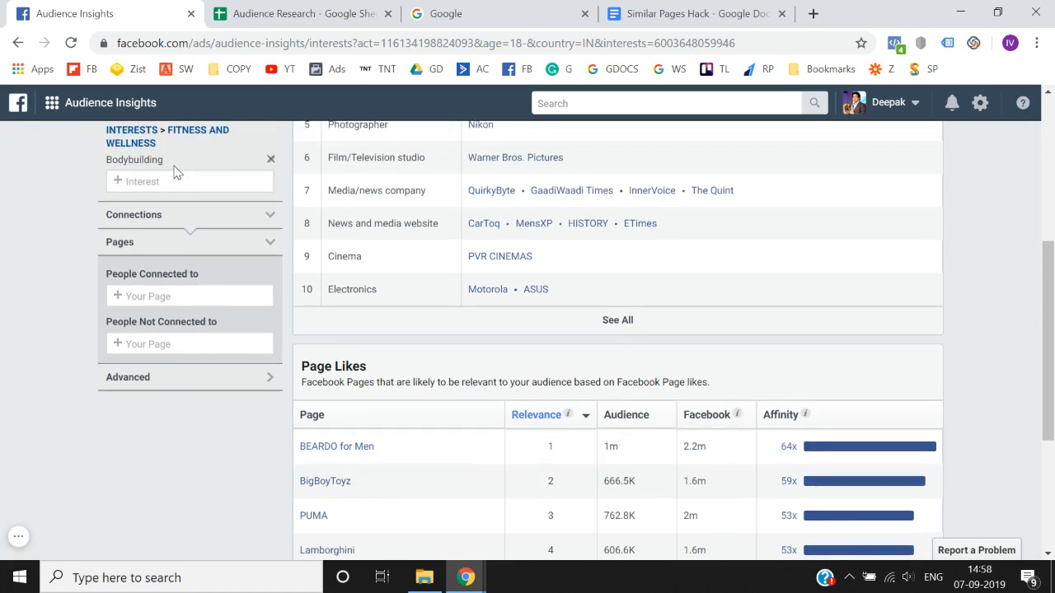
pyautogui.scroll(-3, 116, 429)
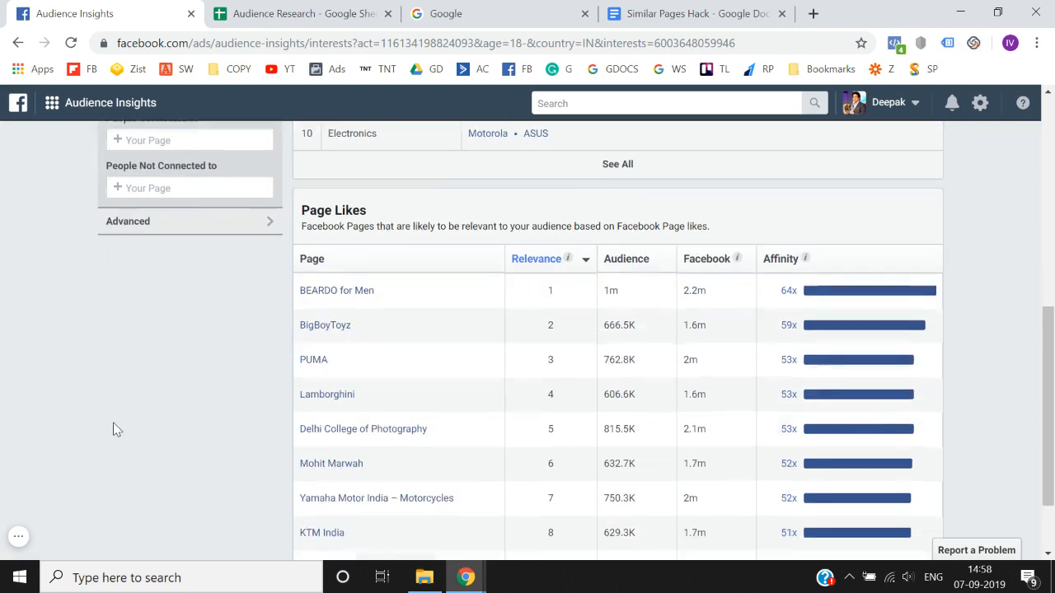
pyautogui.moveTo(346, 296)
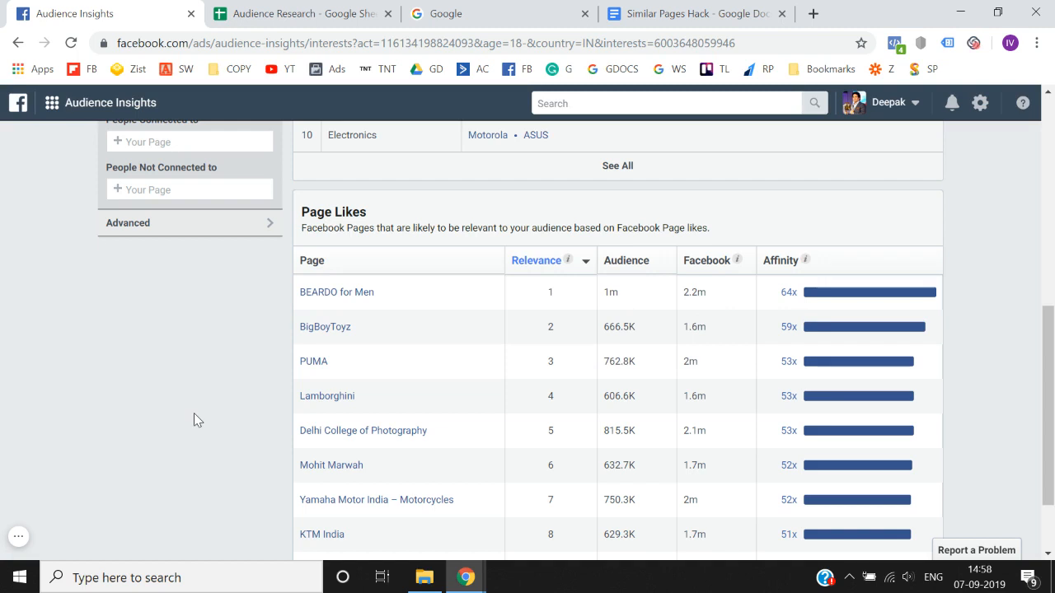
pyautogui.scroll(3, 194, 413)
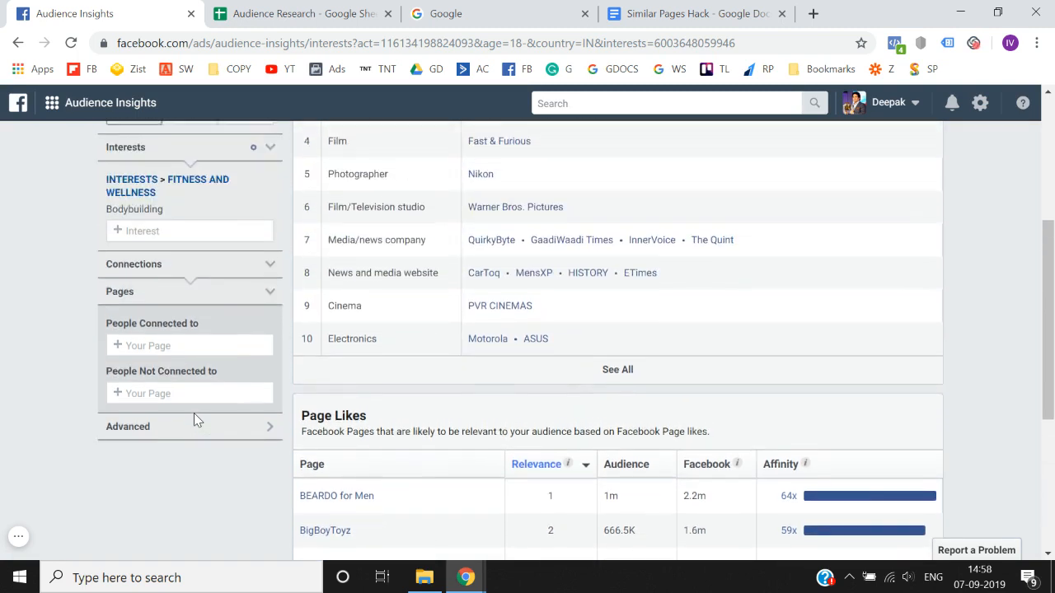
pyautogui.rightClick(195, 413)
pyautogui.click(25, 278)
pyautogui.scroll(-3, 25, 279)
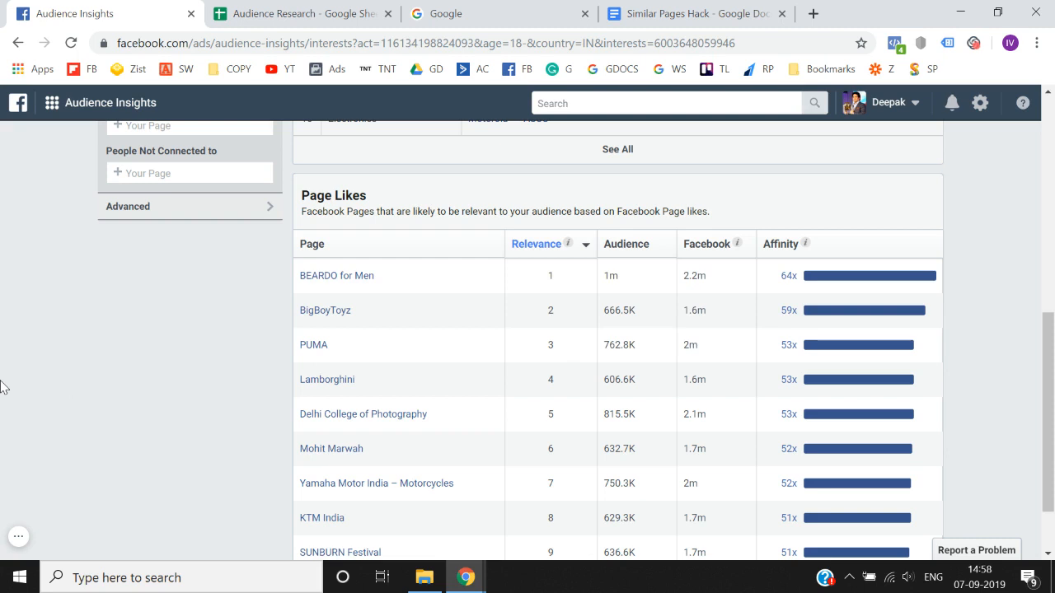
pyautogui.scroll(-1, 2, 387)
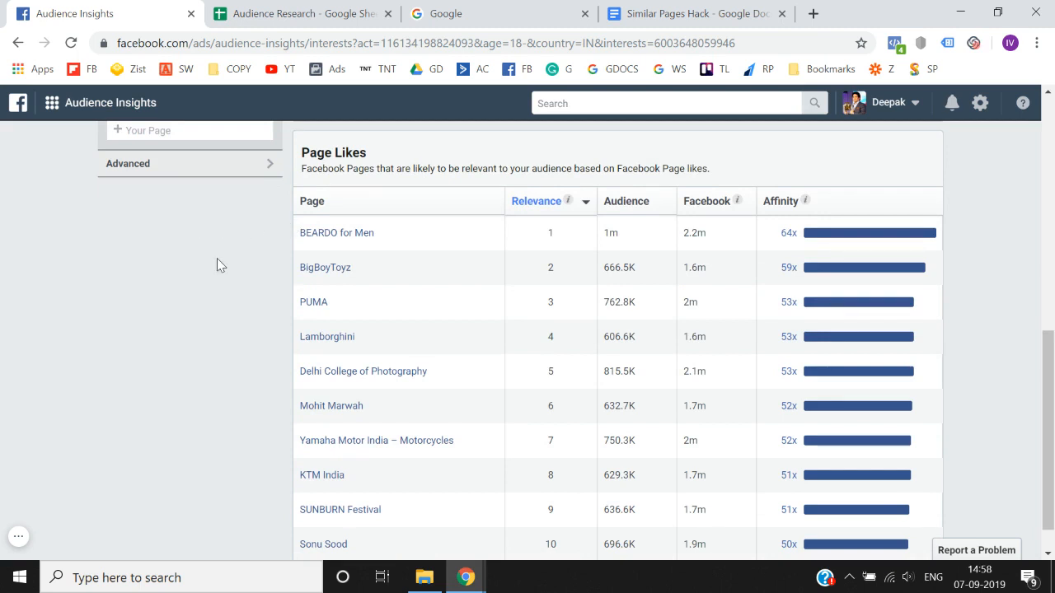
pyautogui.scroll(1, 217, 258)
pyautogui.scroll(-1, 216, 259)
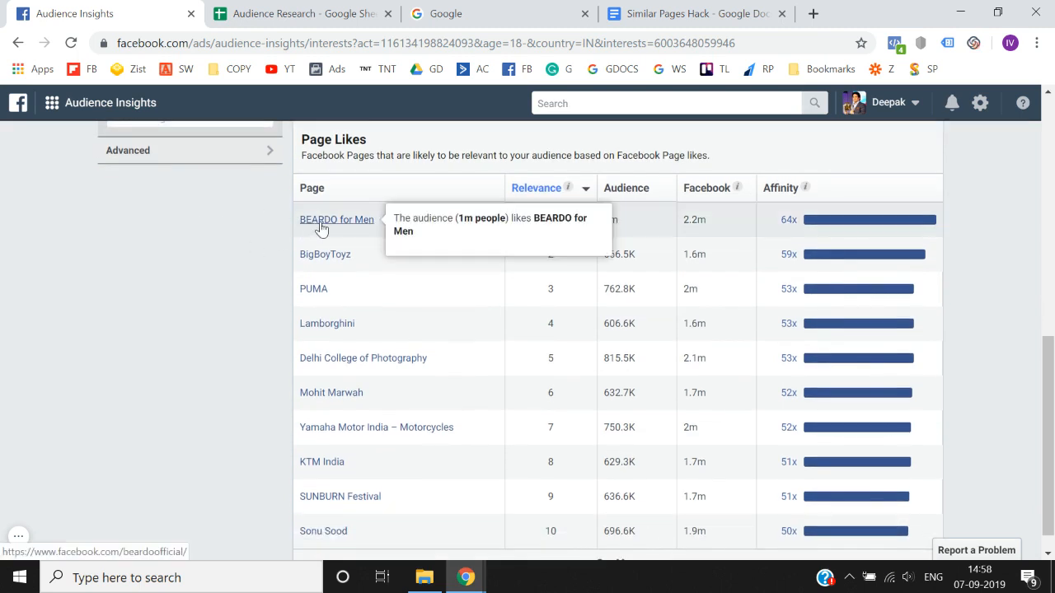
# - Open the BEARDO for Men Facebook page from the Page Likes table in a new browser tab
pyautogui.rightClick(322, 228)
pyautogui.click(198, 290)
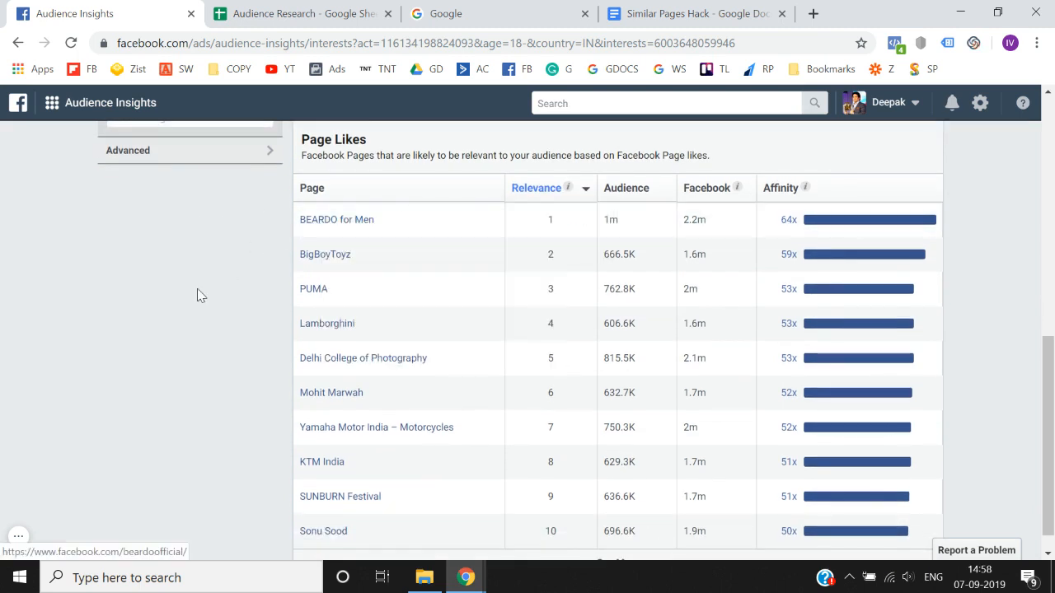
pyautogui.rightClick(337, 223)
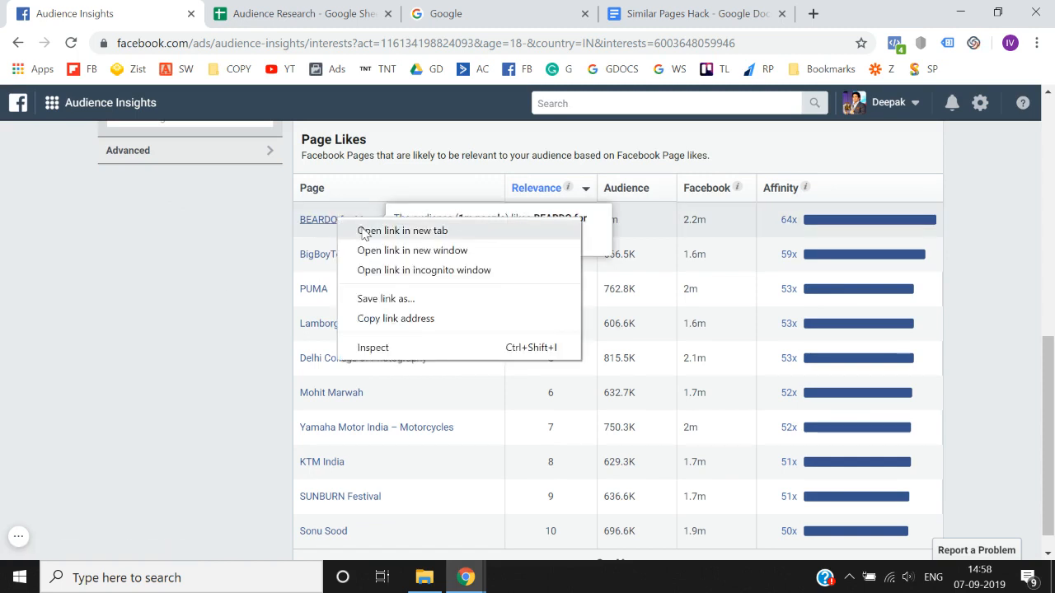
pyautogui.click(395, 231)
pyautogui.click(306, 8)
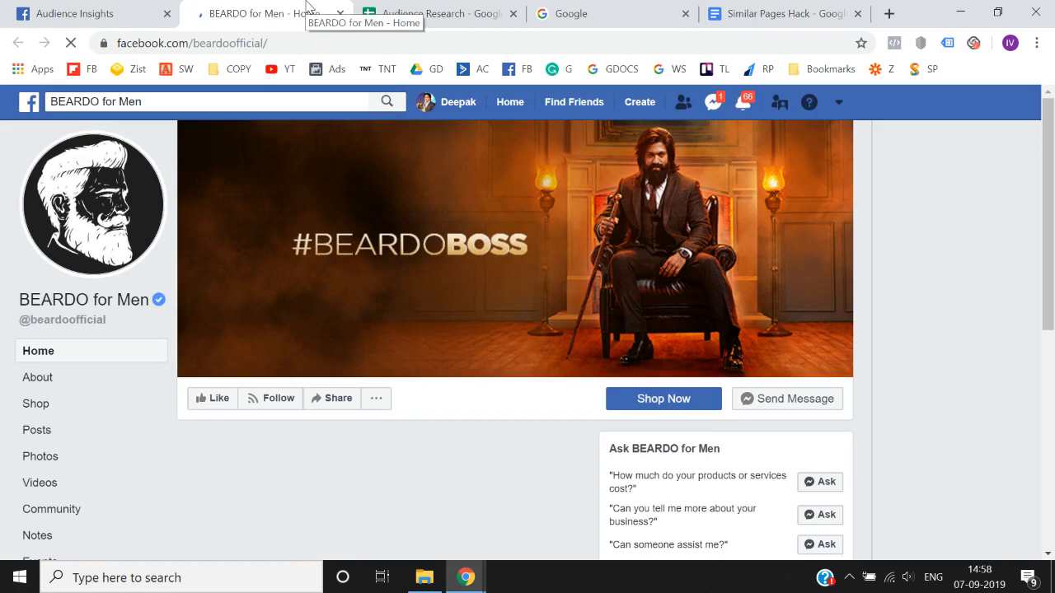
# - Look through the BEARDO for Men page to see what it offers, and close it to return to Audience Insights
pyautogui.scroll(-2, 1, 350)
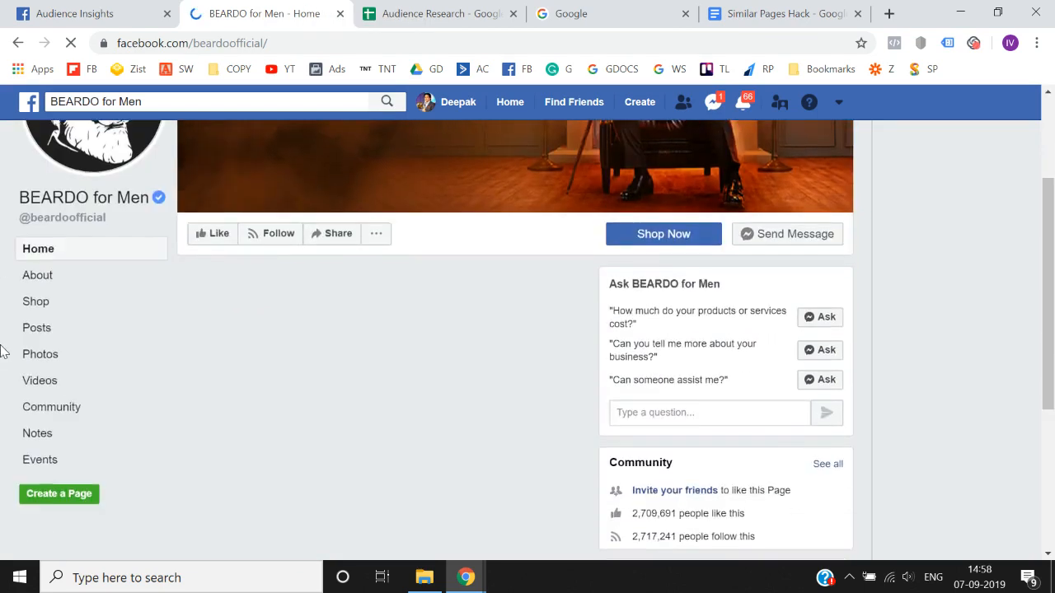
pyautogui.scroll(2, 1, 350)
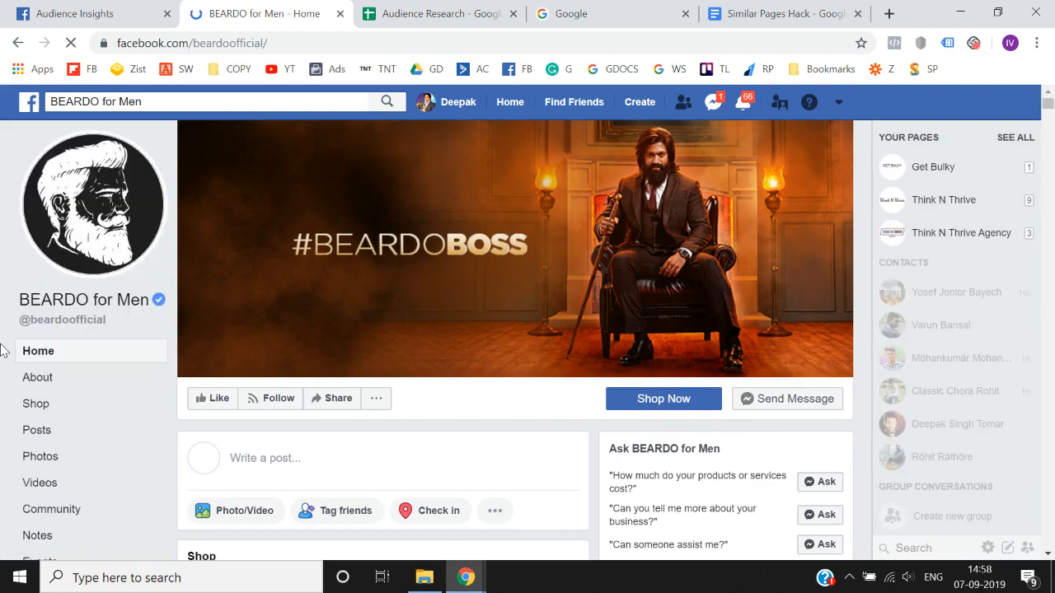
pyautogui.scroll(-2, 270, 277)
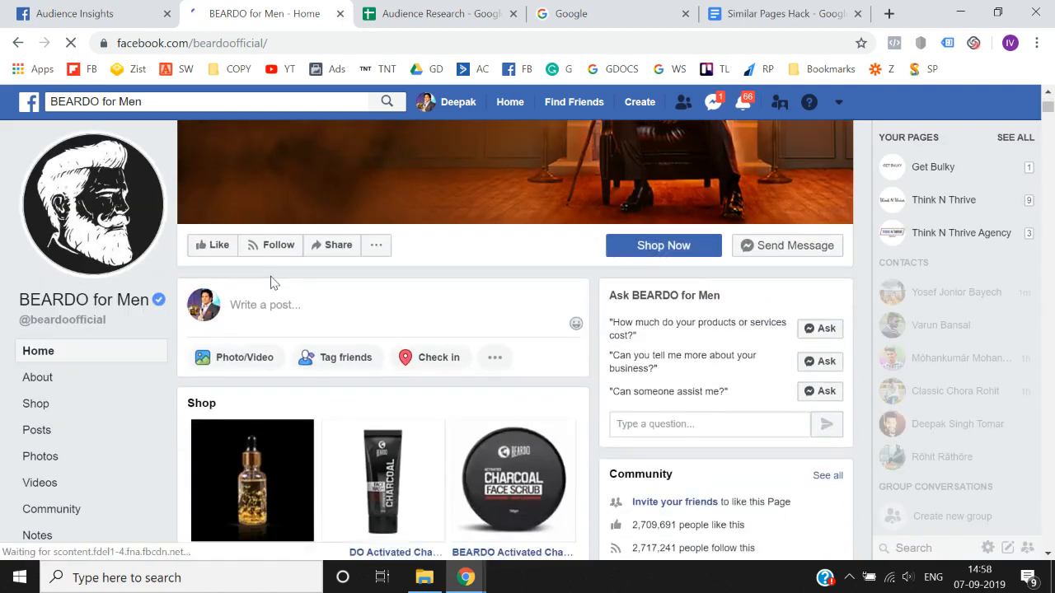
pyautogui.scroll(2, 288, 227)
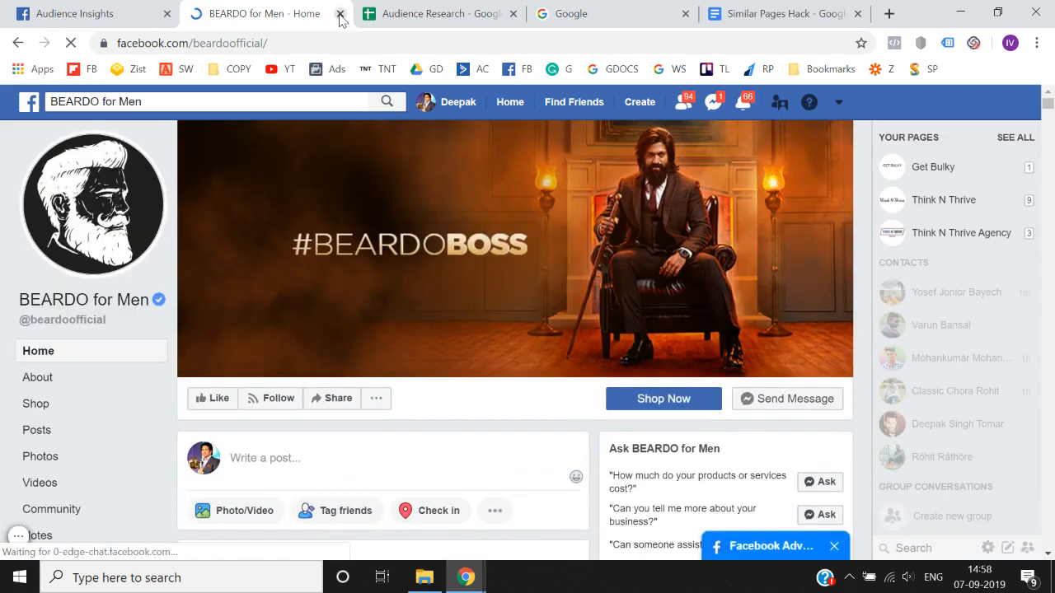
pyautogui.click(340, 14)
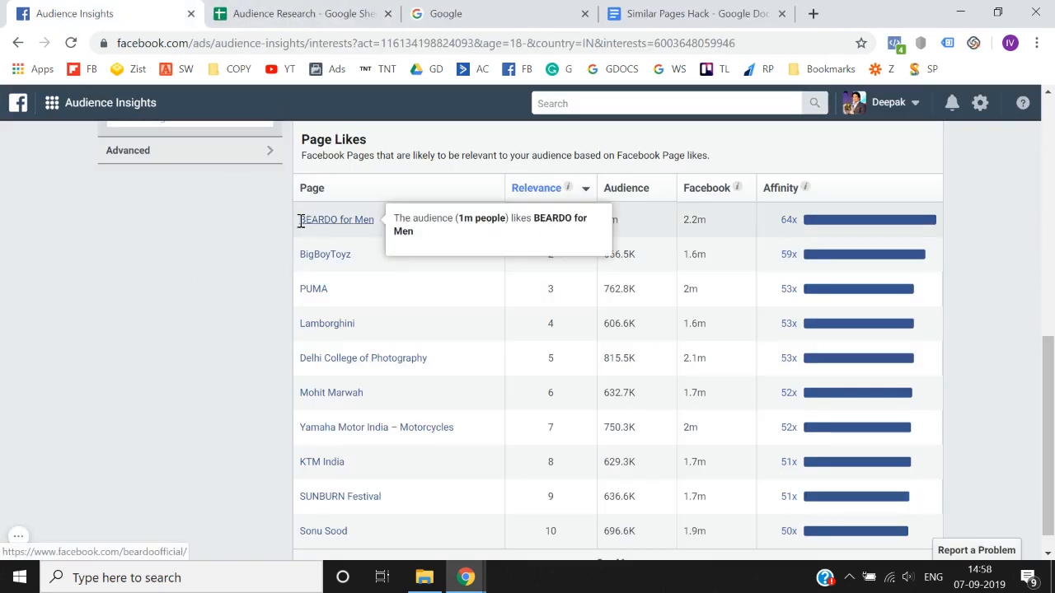
# - Copy the page name BEARDO for Men from the Page Likes table and search for BEARDO as an additional audience interest
pyautogui.moveTo(298, 221); pyautogui.dragTo(294, 222)
pyautogui.hotkey('ctrl', 'c')
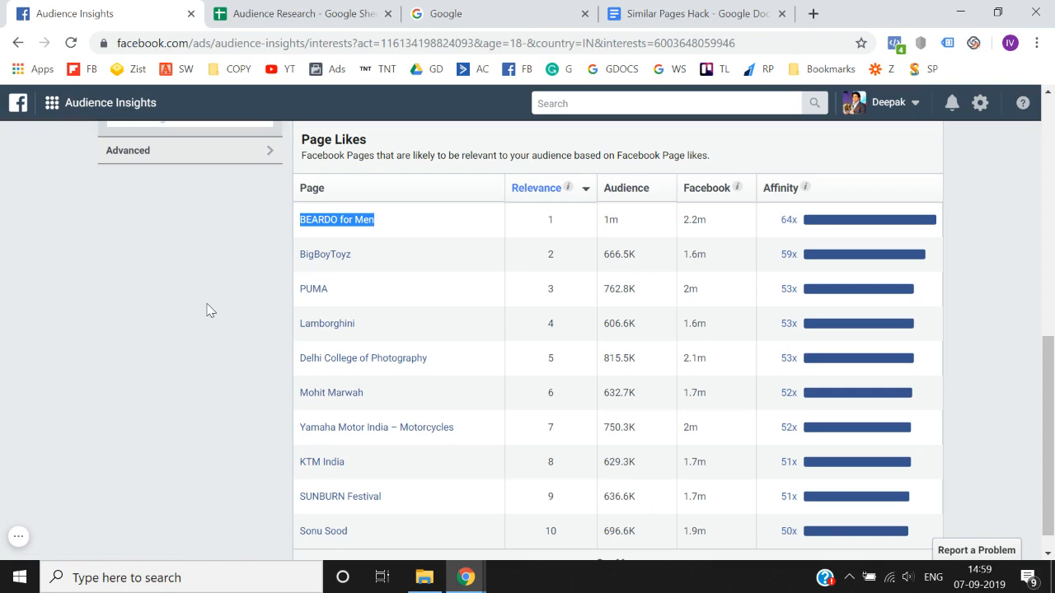
pyautogui.scroll(5, 207, 310)
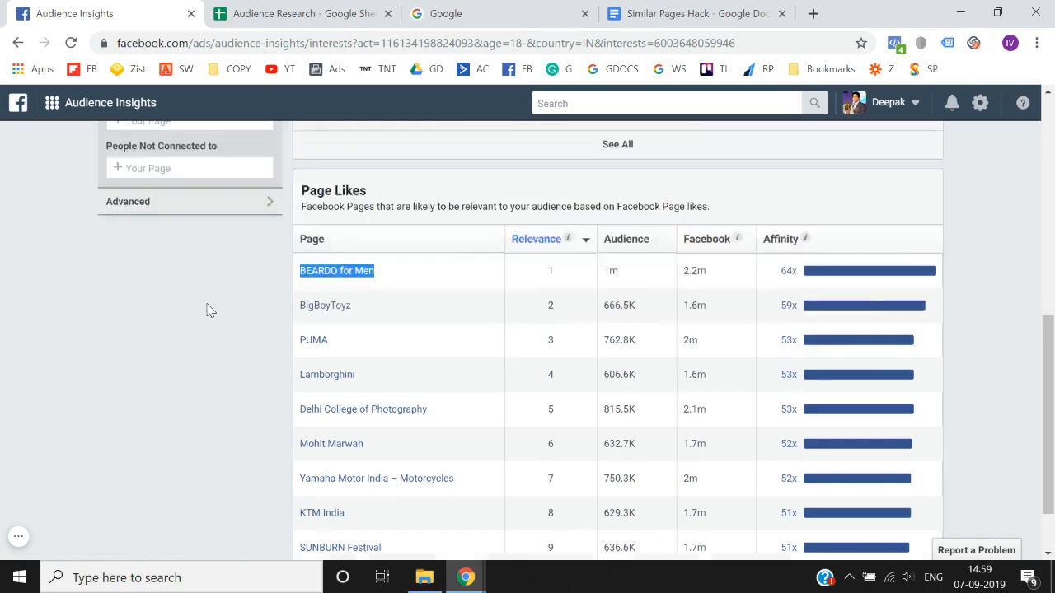
pyautogui.scroll(-2, 207, 308)
pyautogui.click(212, 242)
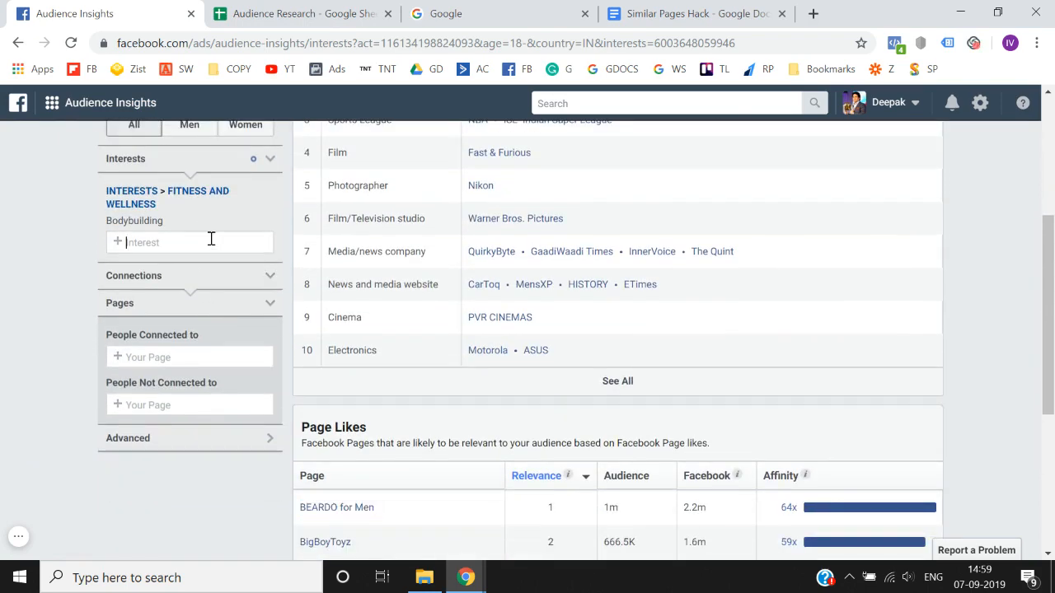
pyautogui.hotkey('ctrl', 'v')
pyautogui.hotkey('ctrl', 'a')
pyautogui.hotkey('ctrl', 'c')
pyautogui.press('BackSpace')
pyautogui.hotkey('ctrl', 'v')
pyautogui.press('BackSpace')
pyautogui.press('BackSpace')
pyautogui.press('BackSpace')
pyautogui.press('BackSpace')
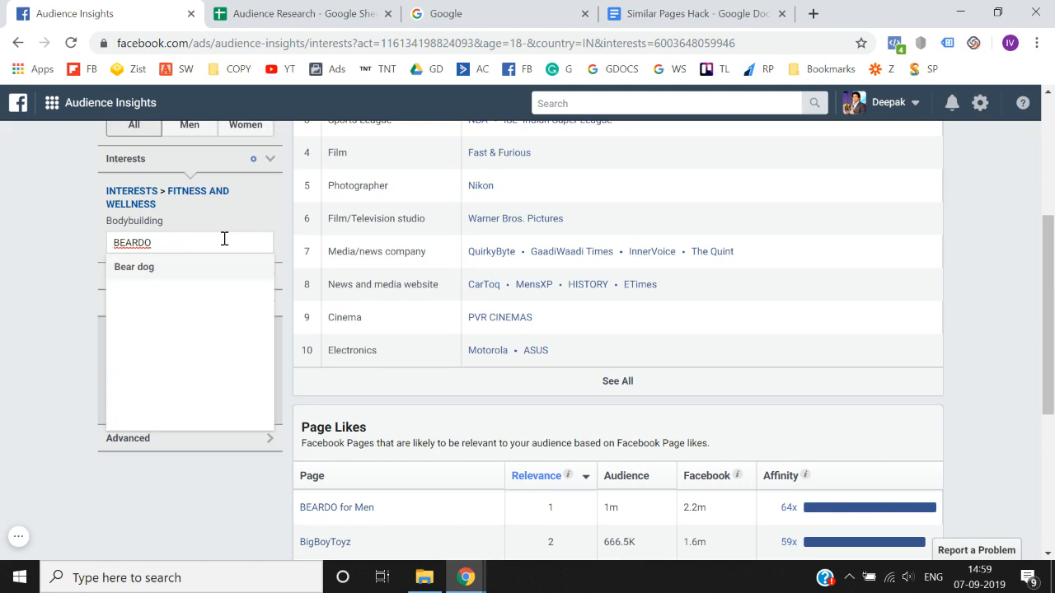
# - Repeat the interest search with the spelling Beardo, and leave the interest field empty
pyautogui.press('BackSpace')
pyautogui.press('BackSpace')
pyautogui.press('BackSpace')
pyautogui.press('BackSpace')
pyautogui.press('BackSpace')
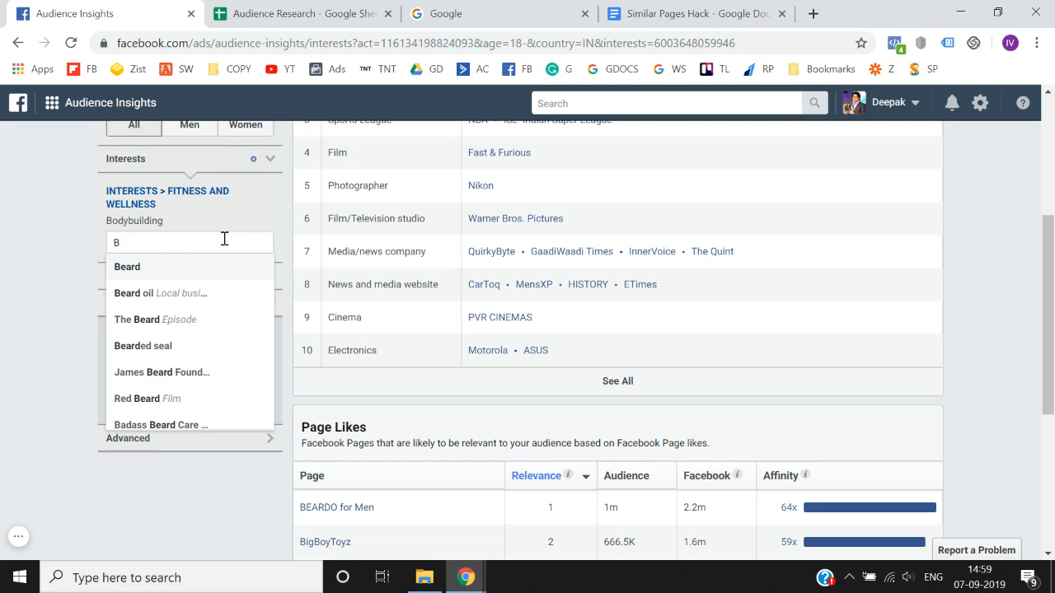
pyautogui.write('eardo')
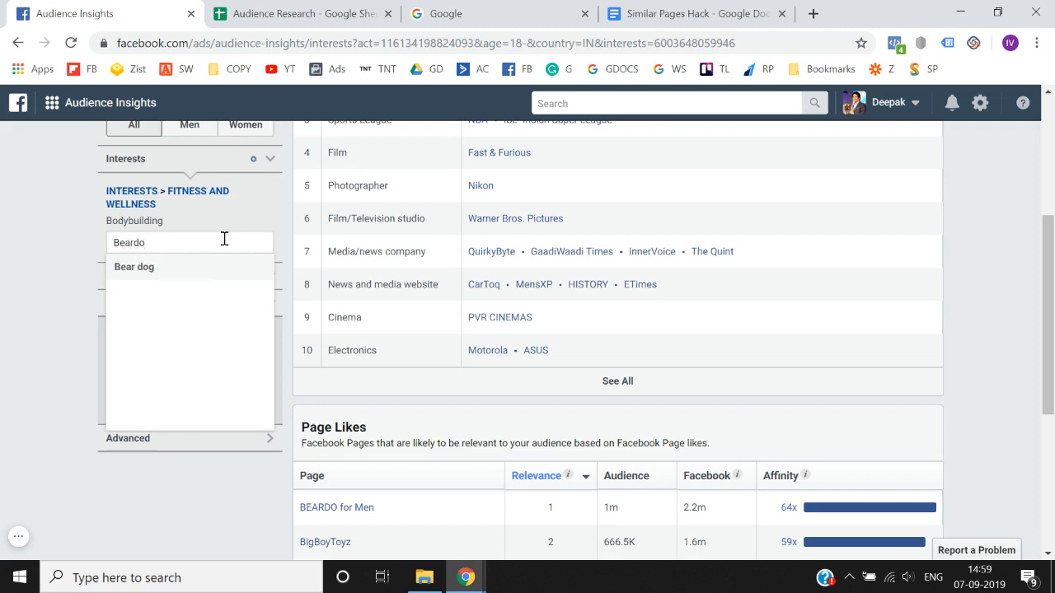
pyautogui.hotkey('ctrl', 'a')
pyautogui.press('BackSpace')
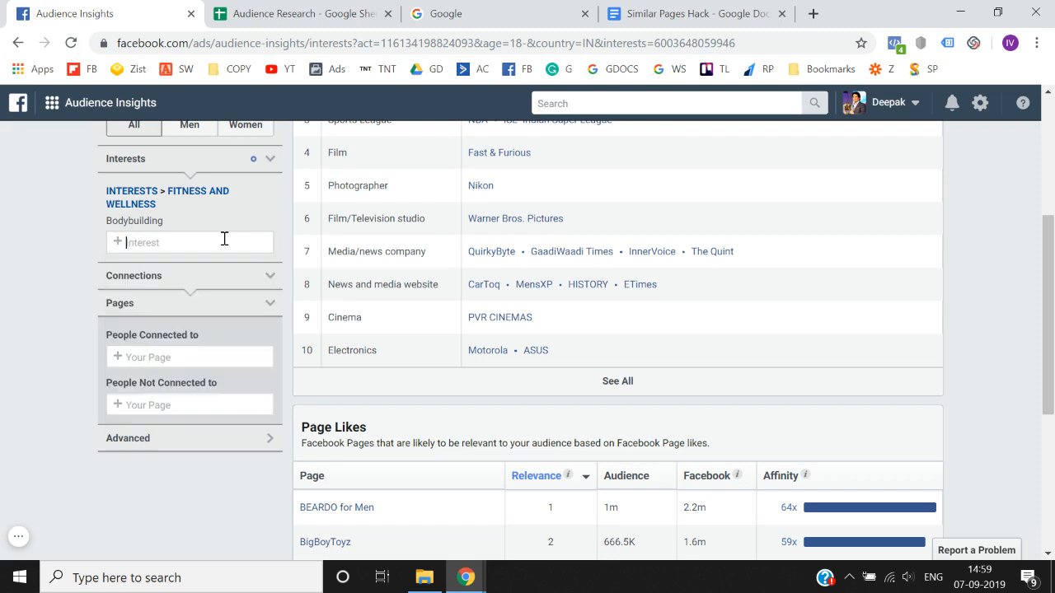
pyautogui.write('Beardo')
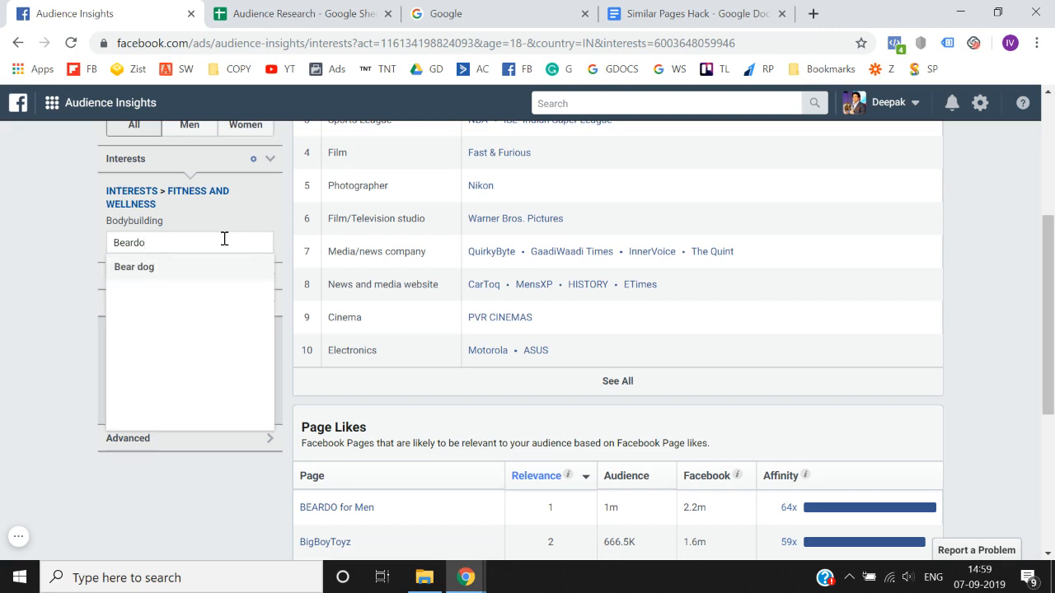
pyautogui.hotkey('ctrl', 'a')
pyautogui.press('BackSpace')
pyautogui.write('Be')
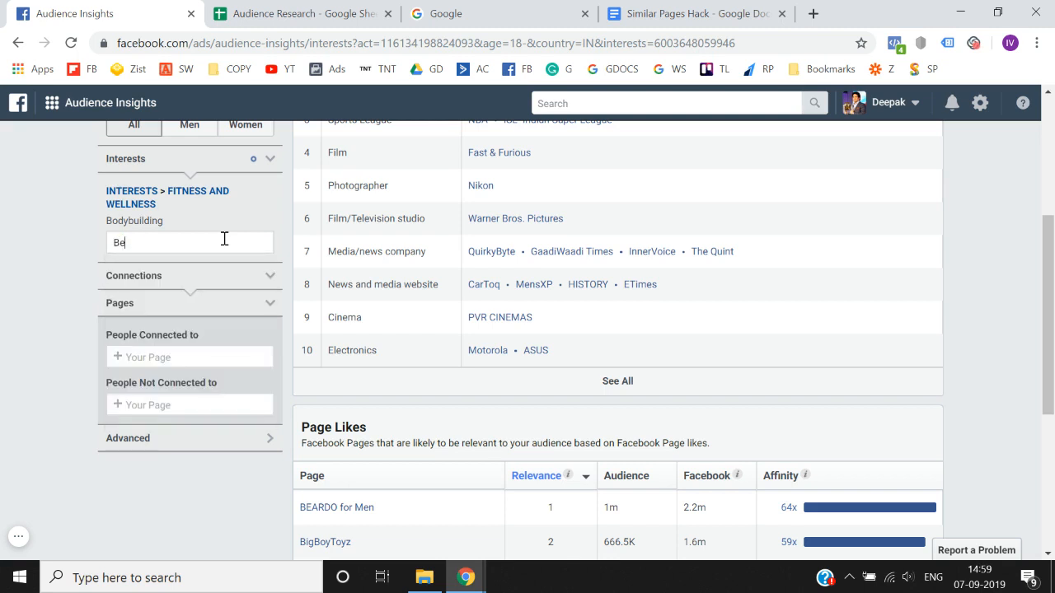
pyautogui.write('ardop')
pyautogui.press('BackSpace')
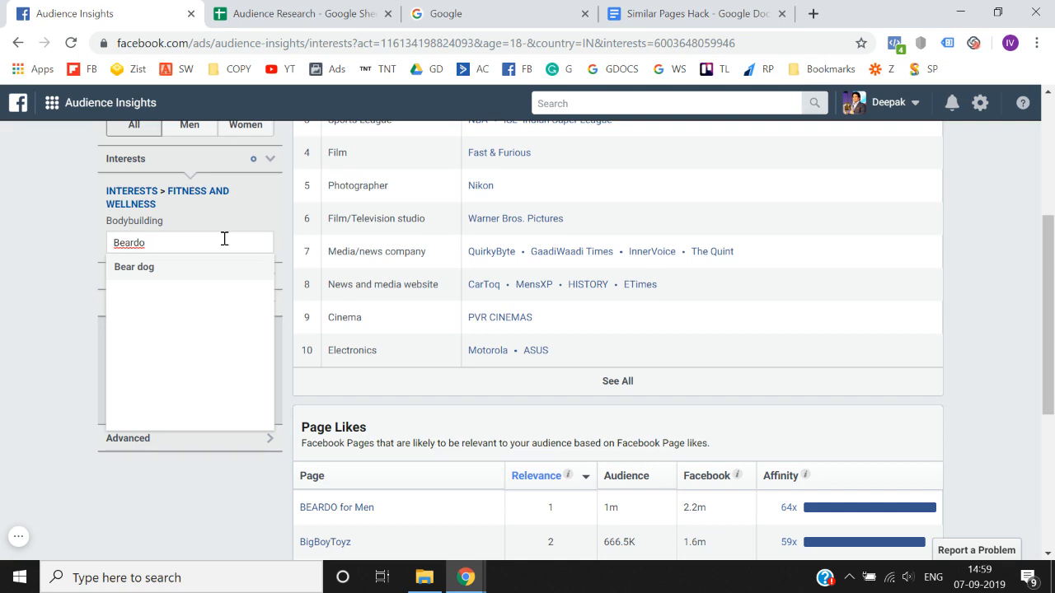
pyautogui.press('BackSpace')
pyautogui.press('BackSpace')
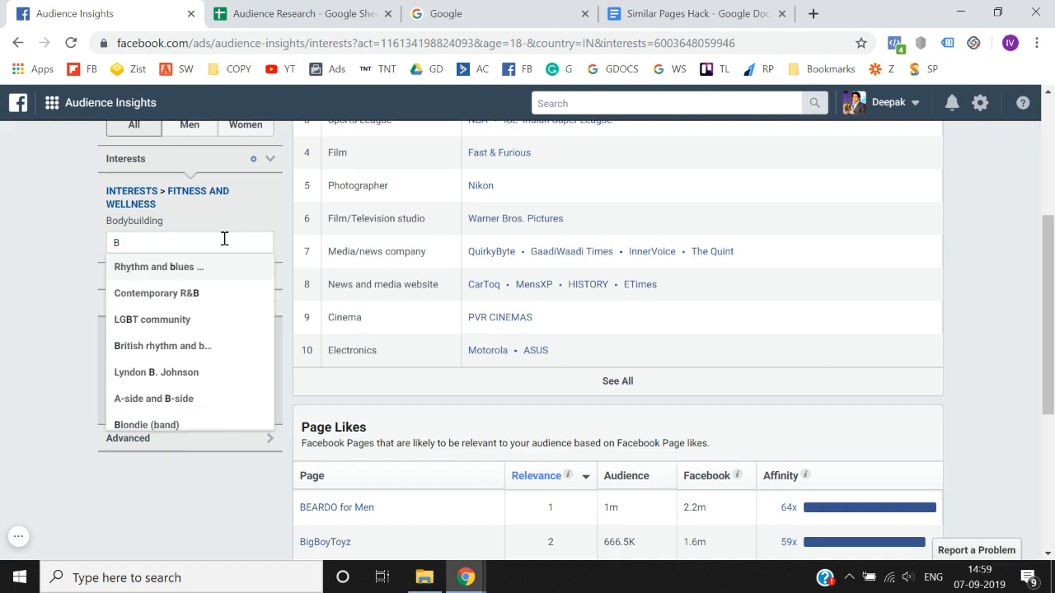
pyautogui.press('BackSpace')
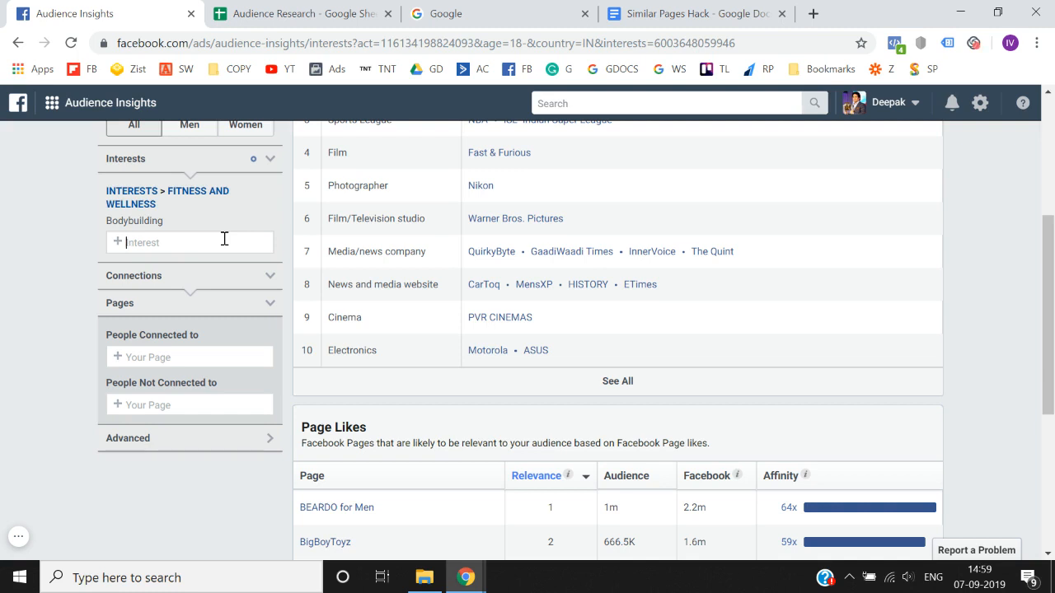
pyautogui.write('Beardo')
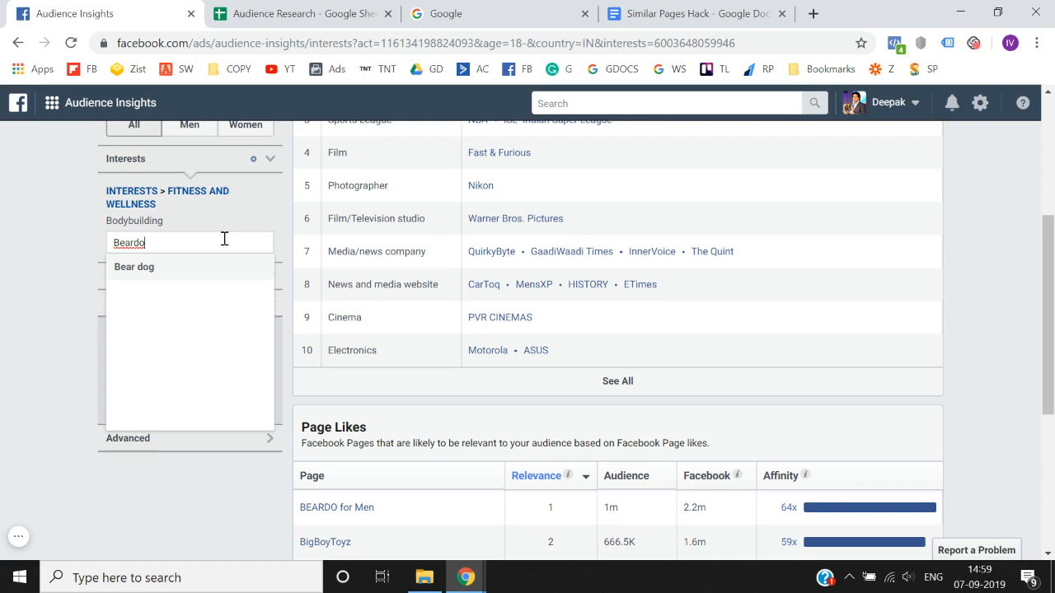
pyautogui.hotkey('ctrl', 'a')
pyautogui.press('BackSpace')
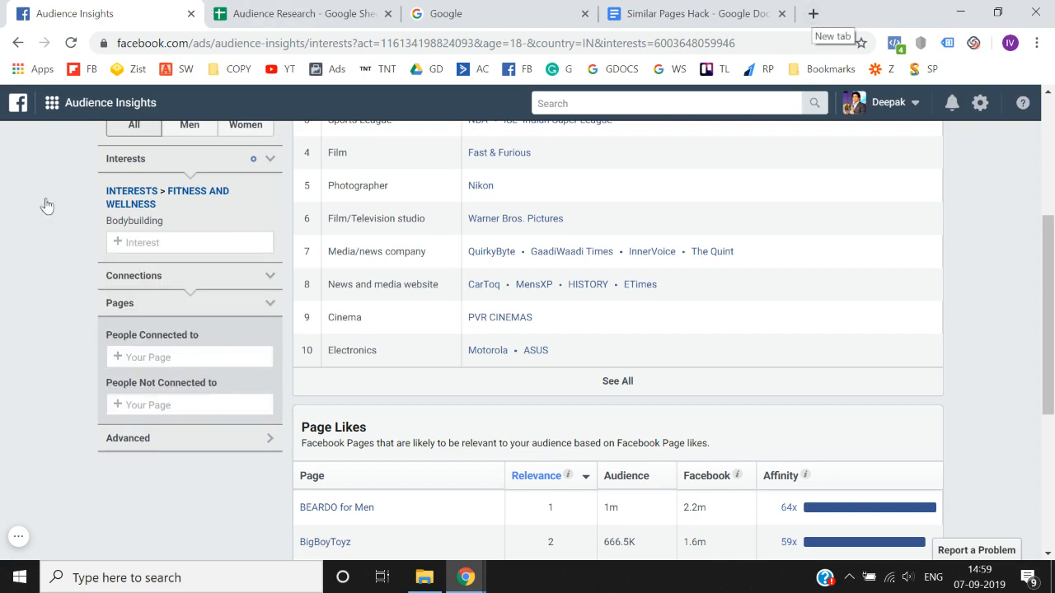
# - Open Facebook Ads Manager in a new browser tab beside Audience Insights
pyautogui.click(813, 13)
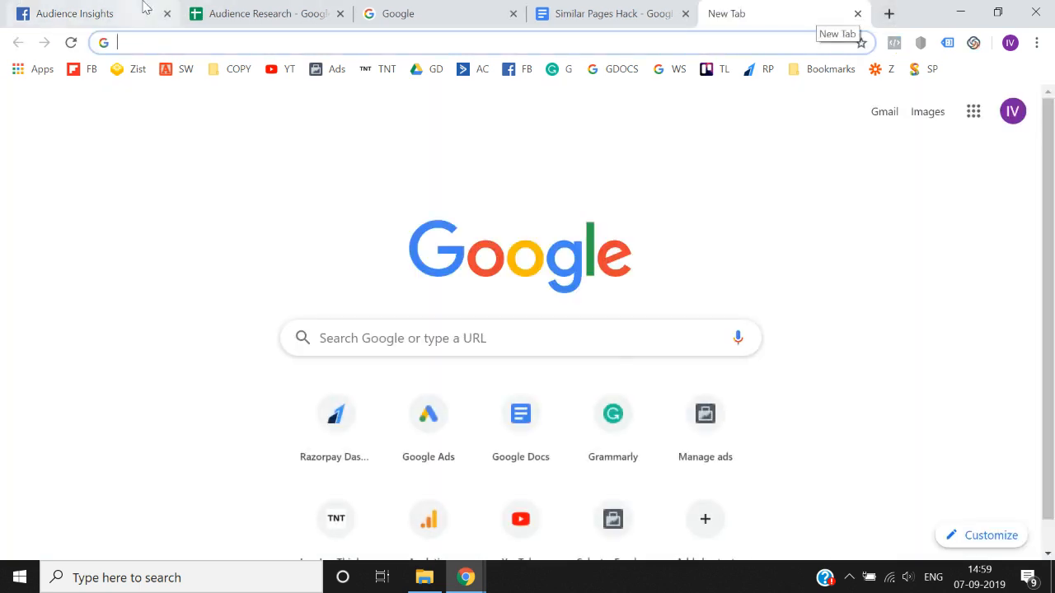
pyautogui.click(143, 7)
pyautogui.scroll(1, 15, 394)
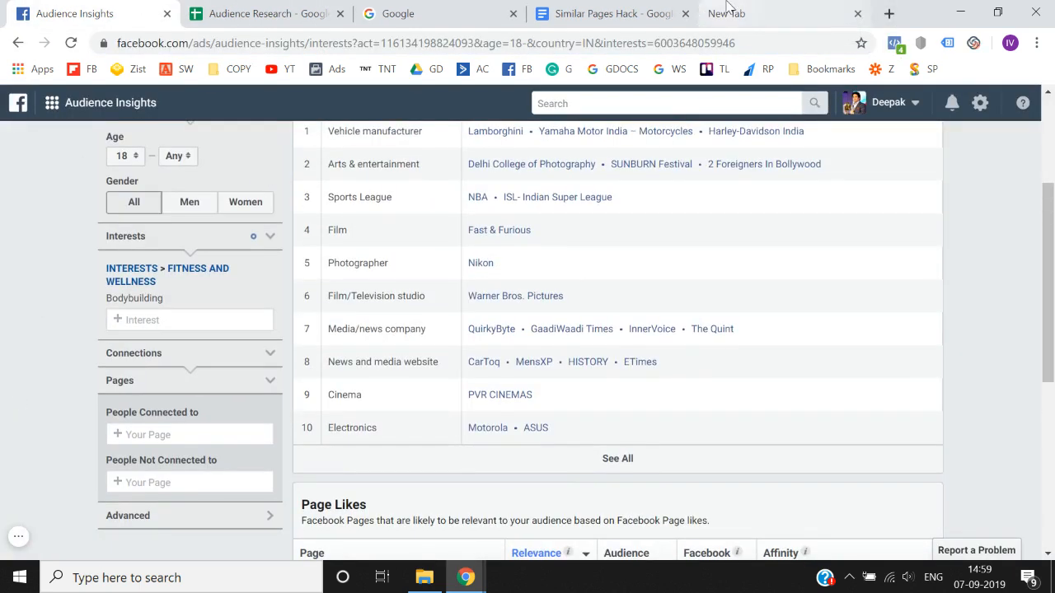
pyautogui.click(727, 10)
pyautogui.click(330, 72)
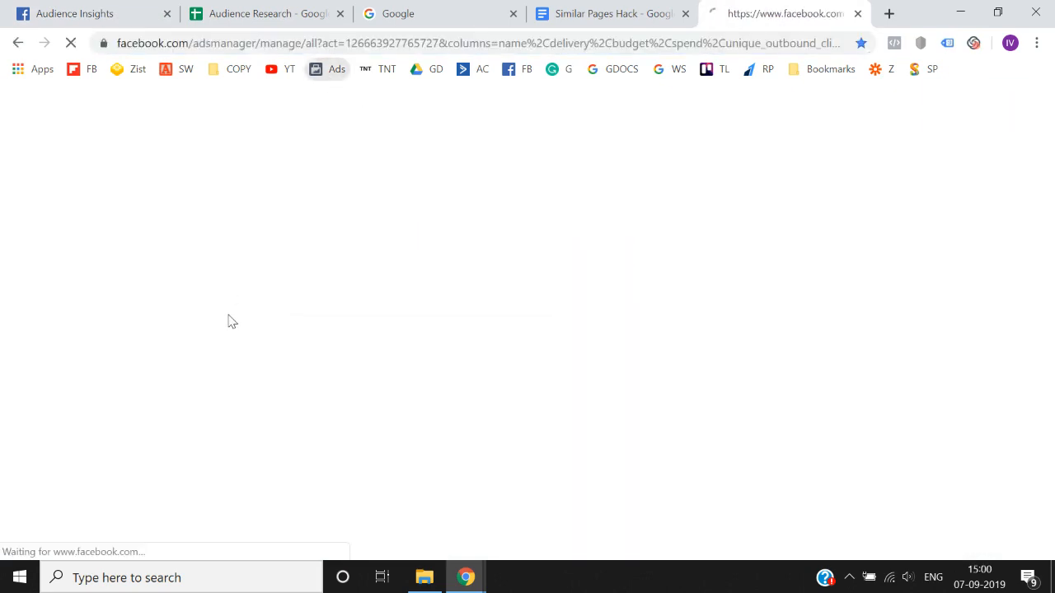
pyautogui.click(138, 6)
pyautogui.click(753, 8)
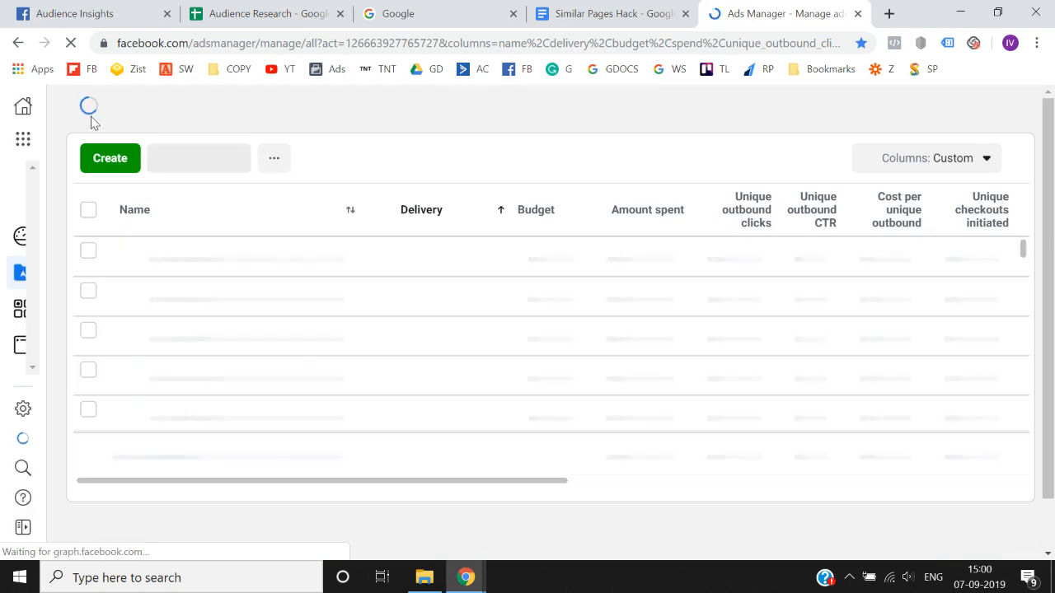
# - Switch Ads Manager to the marketing ad account
pyautogui.click(23, 138)
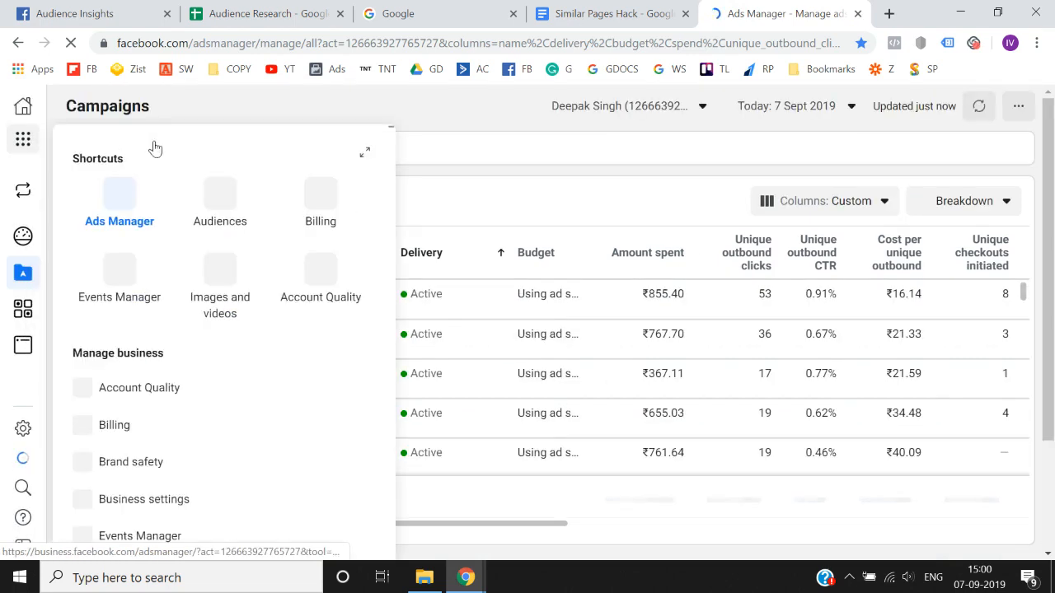
pyautogui.click(596, 105)
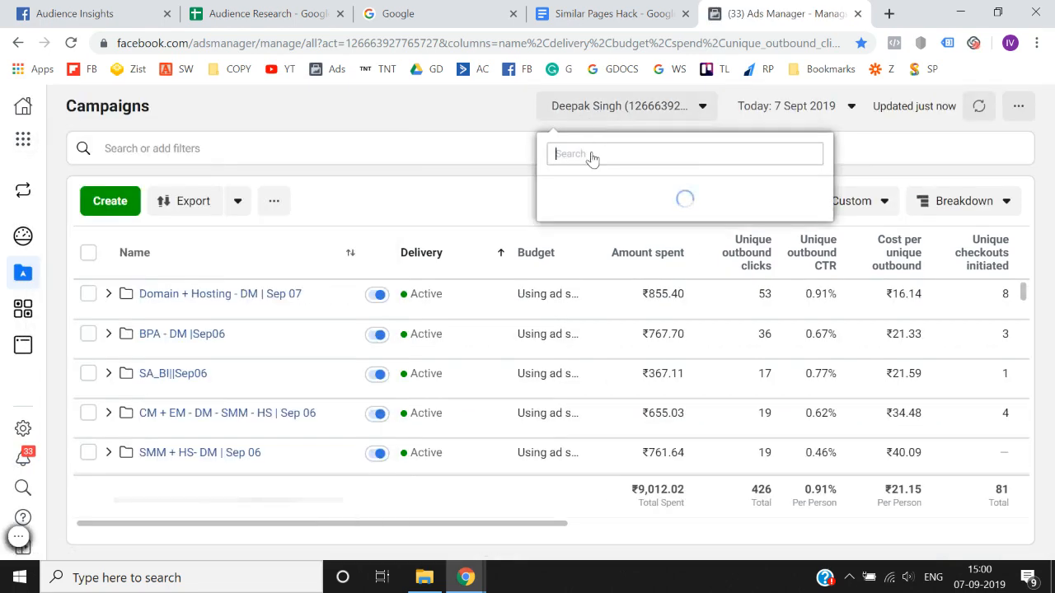
pyautogui.click(603, 276)
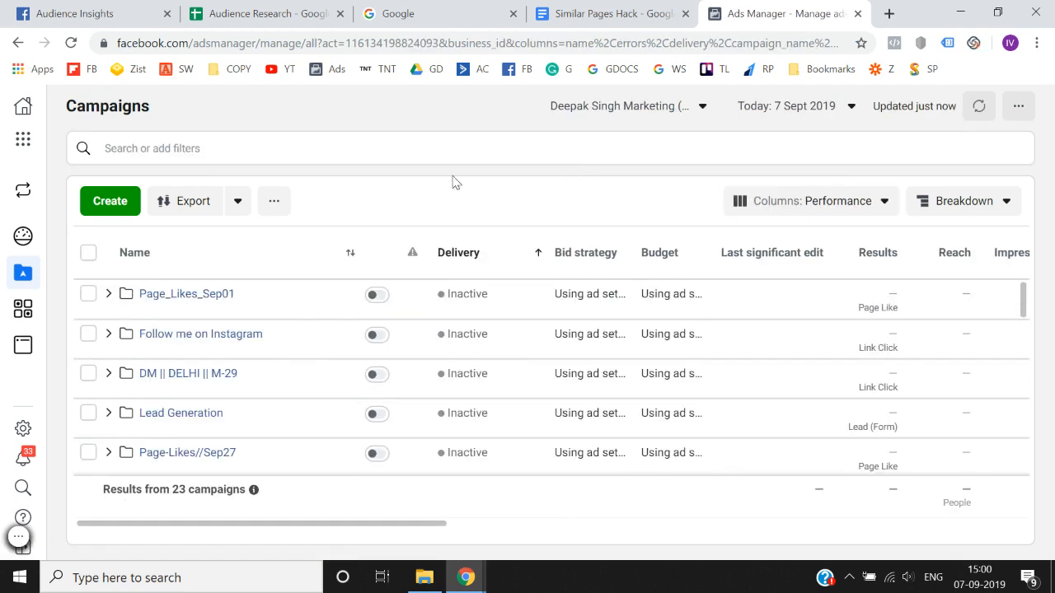
# - Create a new campaign with the Traffic objective and continue to its ad set settings
pyautogui.click(108, 204)
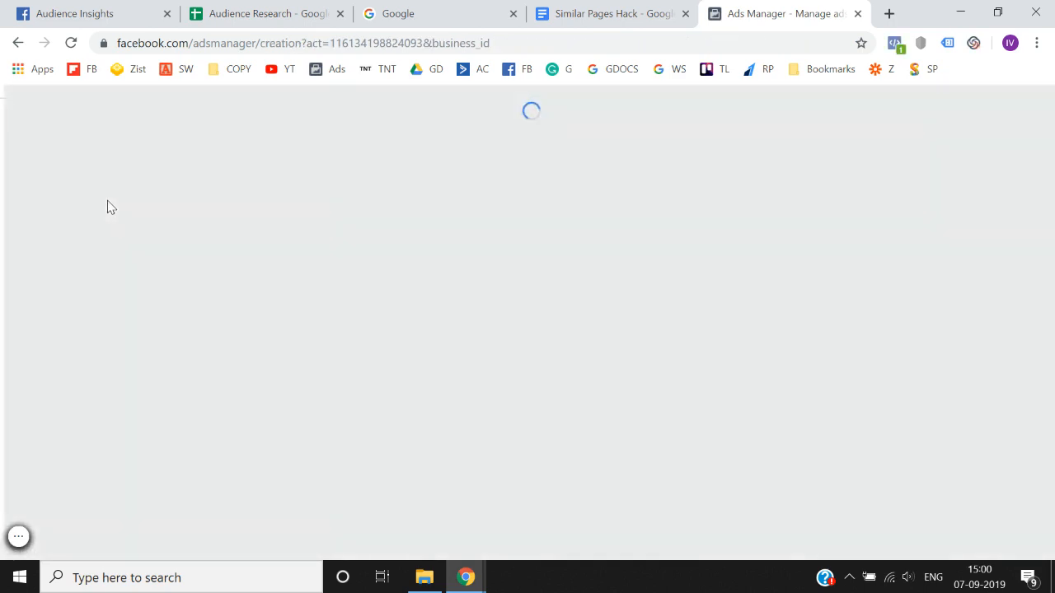
pyautogui.scroll(-1, 589, 329)
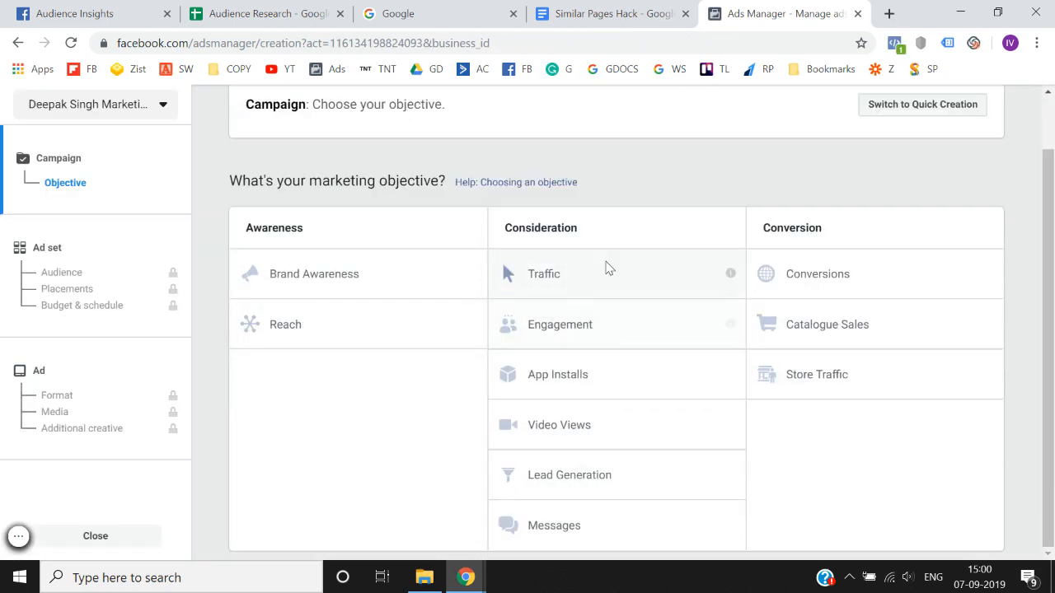
pyautogui.click(608, 268)
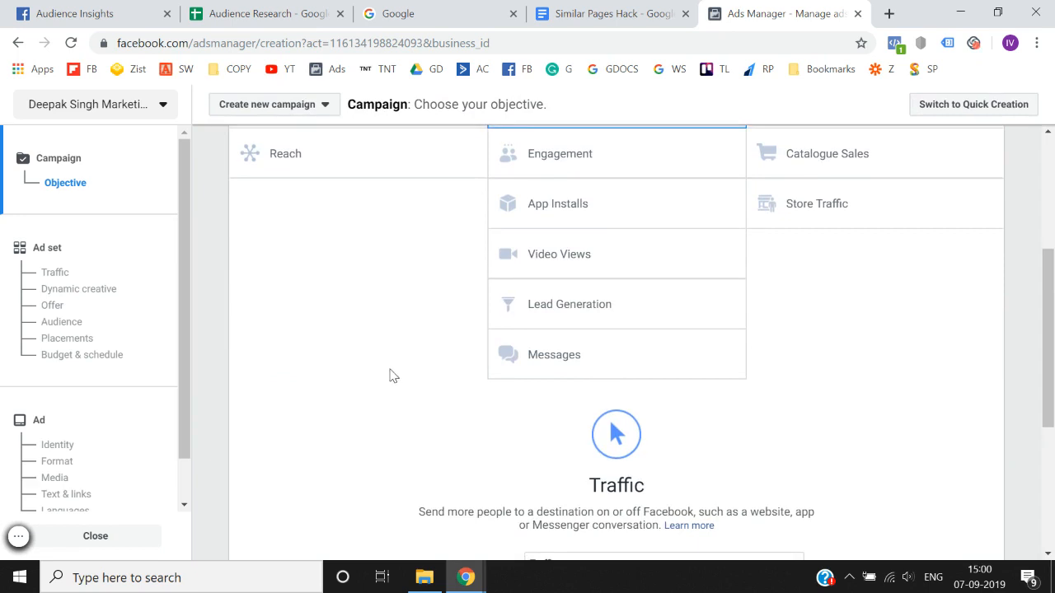
pyautogui.click(619, 421)
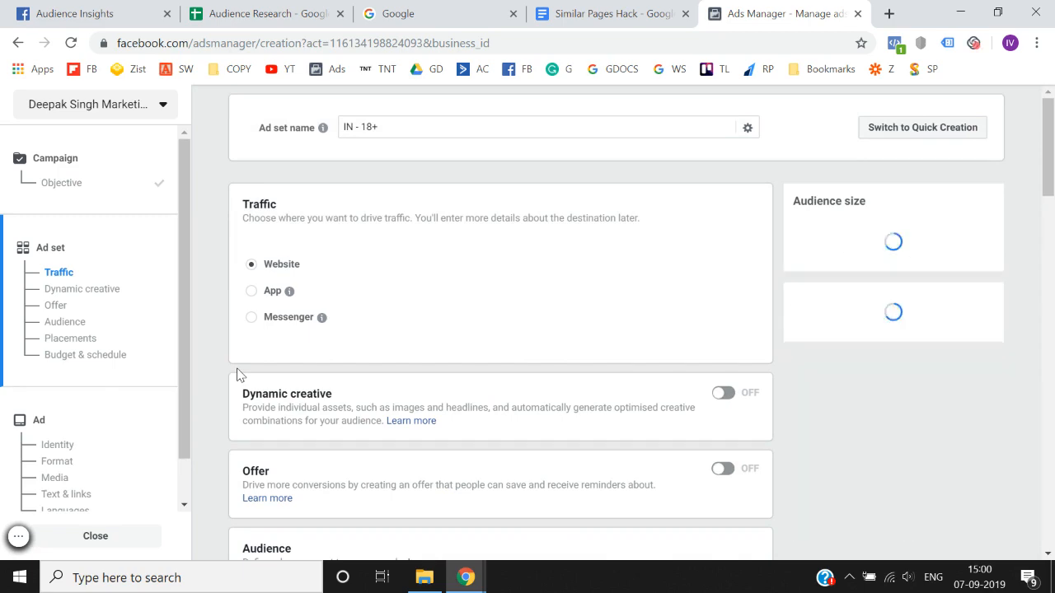
# - Search for Beardo in the detailed targeting of the ad set's audience
pyautogui.scroll(-2, 237, 375)
pyautogui.scroll(-6, 238, 375)
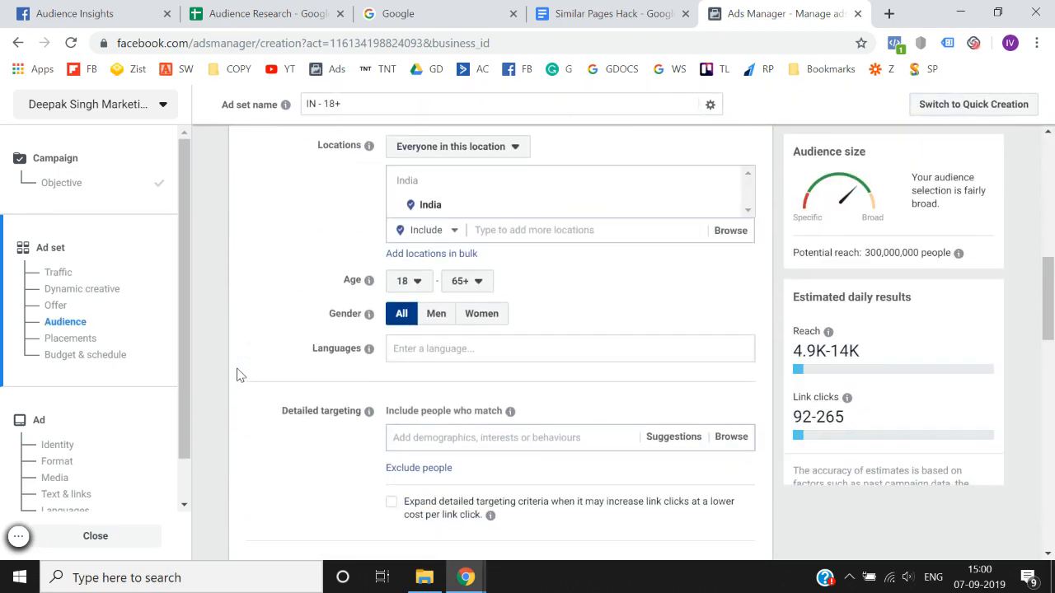
pyautogui.scroll(-2, 237, 375)
pyautogui.click(436, 219)
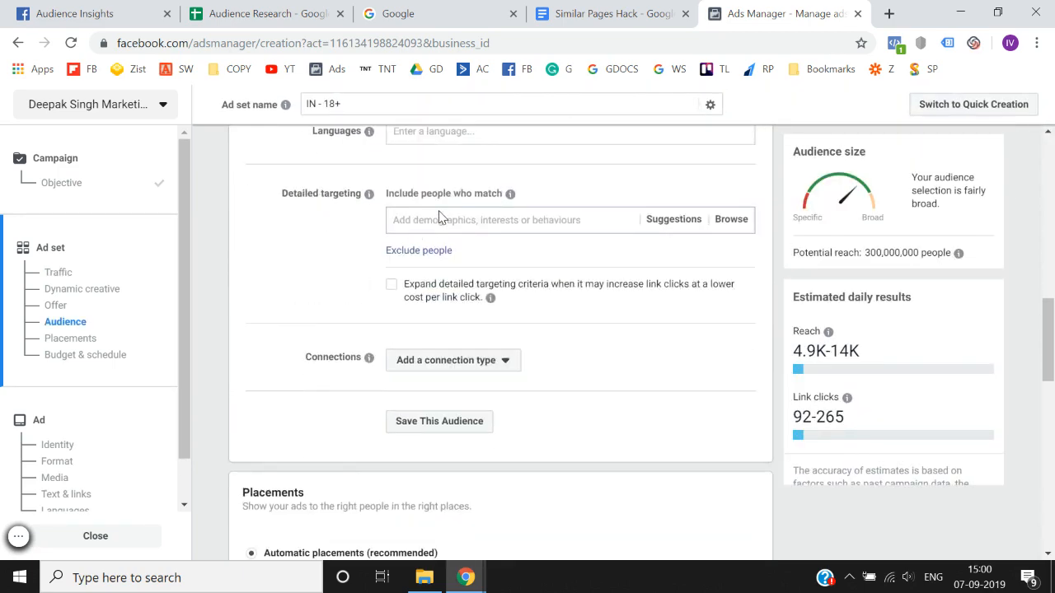
pyautogui.write('BEARDO for Men')
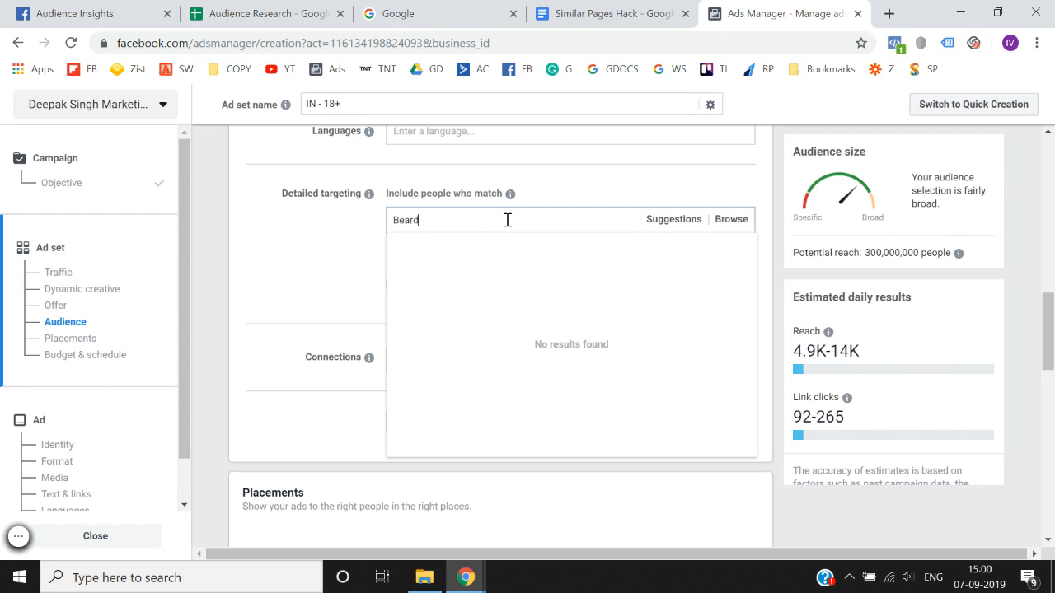
pyautogui.hotkey('ctrl', 'a')
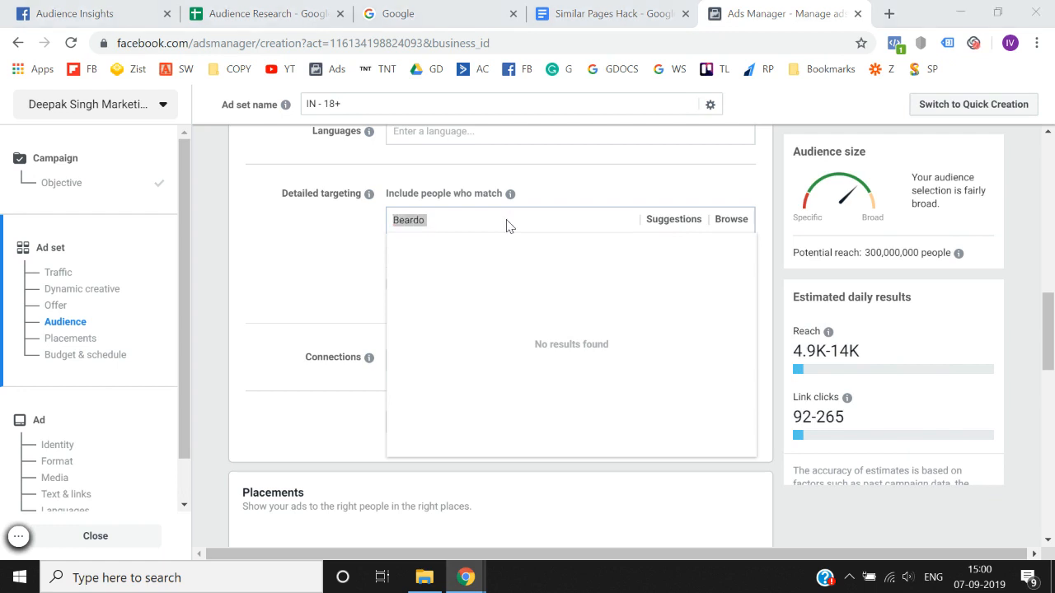
pyautogui.hotkey('ctrl', 's')
pyautogui.press('Escape')
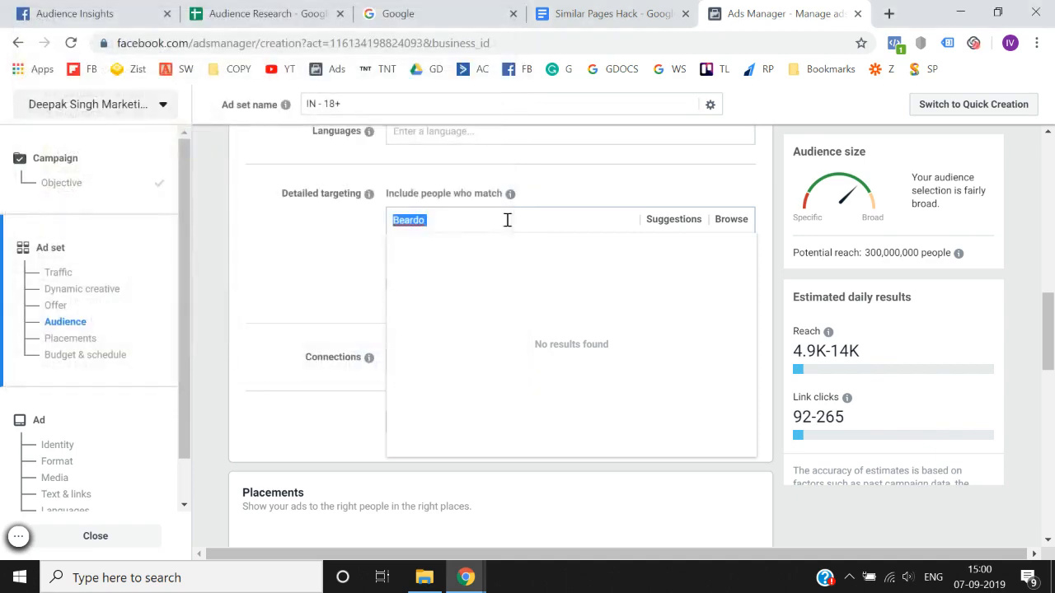
# - Return to Audience Insights and open the BigBoyToyz Facebook page from the Page Likes table in a new browser tab
pyautogui.click(287, 7)
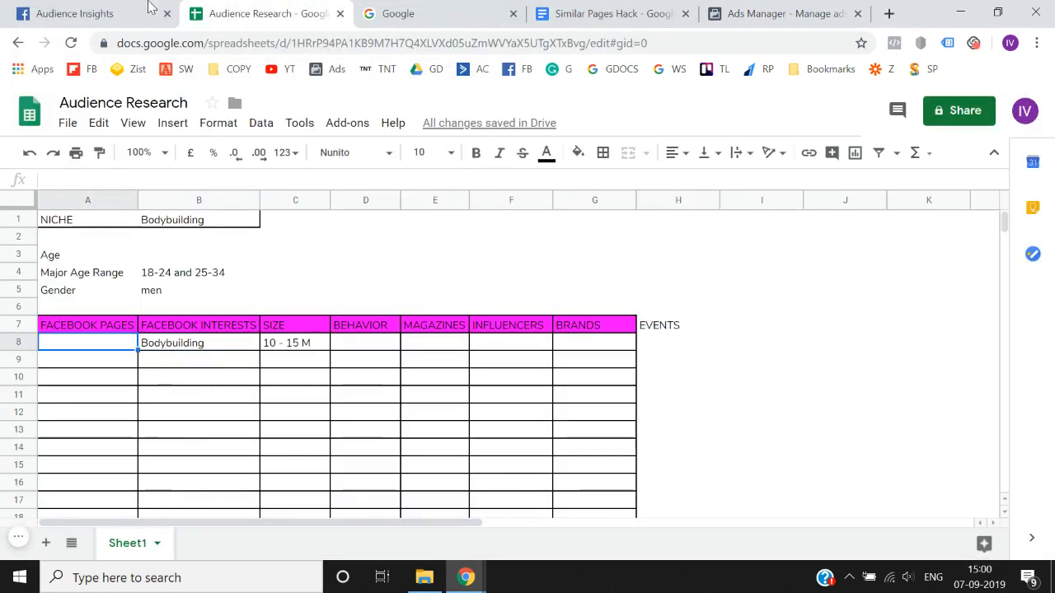
pyautogui.click(148, 8)
pyautogui.scroll(-3, 391, 391)
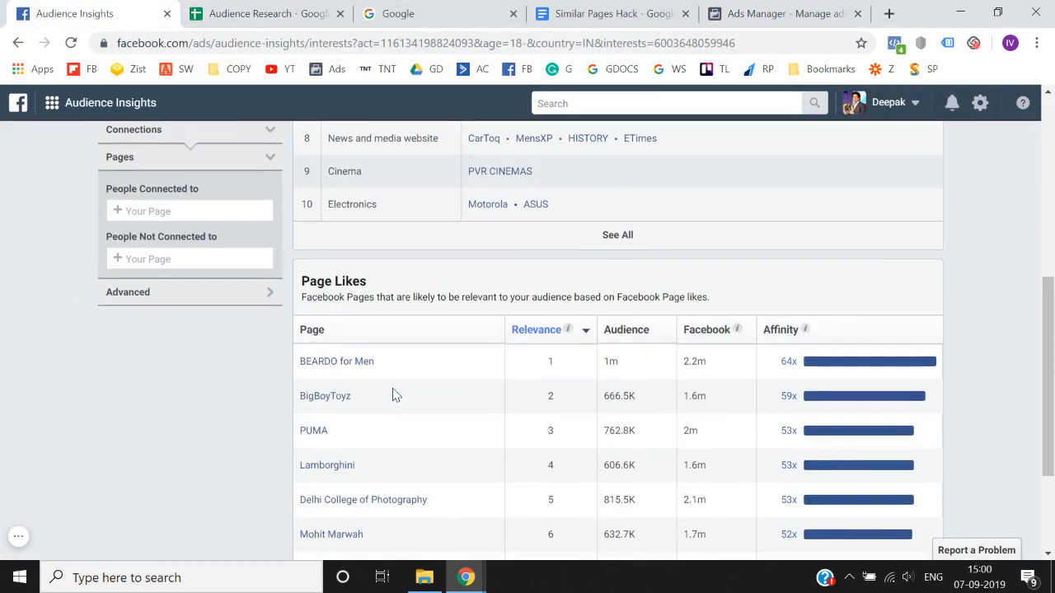
pyautogui.rightClick(320, 398)
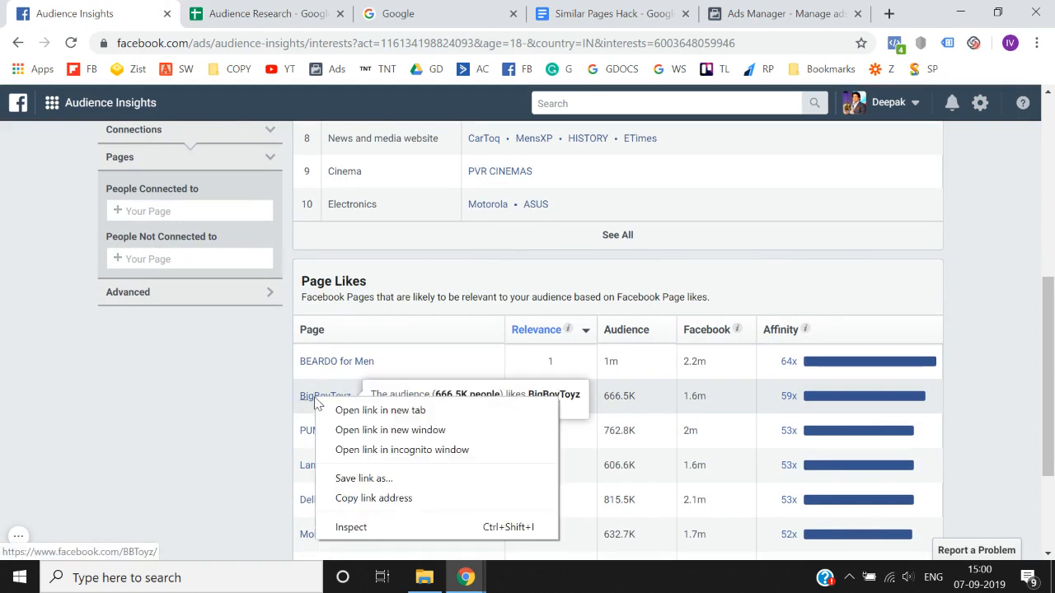
pyautogui.click(338, 409)
pyautogui.click(240, 9)
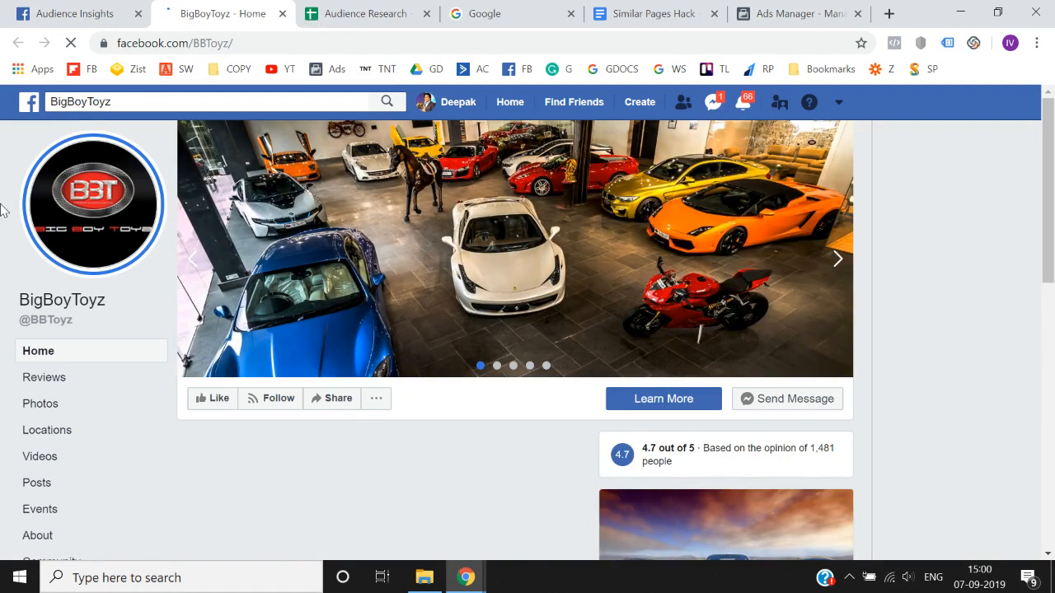
pyautogui.scroll(-3, 2, 210)
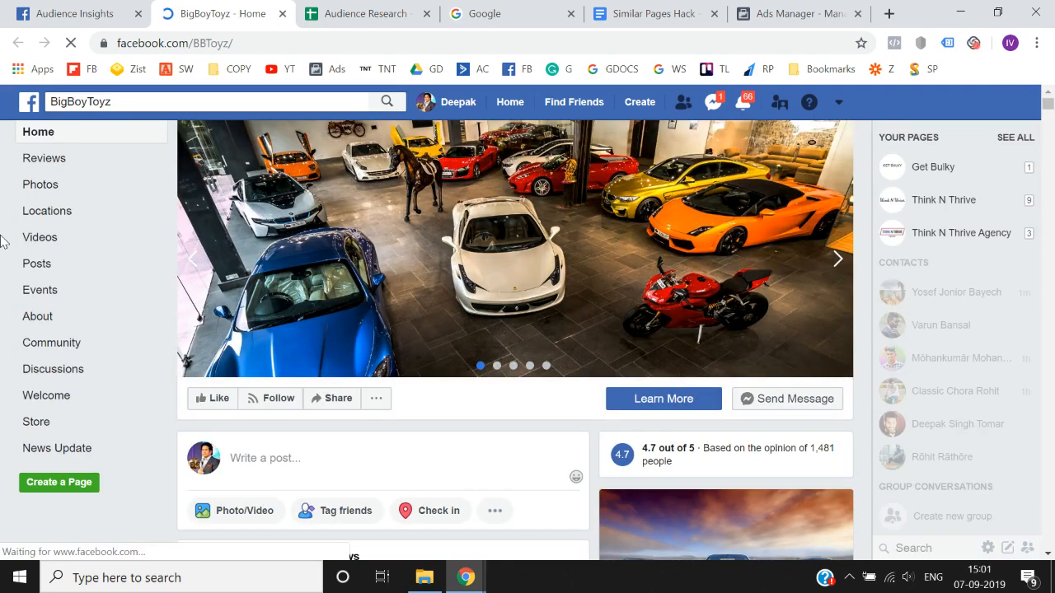
# - Check the BigBoyToyz Facebook page against the Page Likes table in Audience Insights, and close the chat open on the page
pyautogui.click(66, 13)
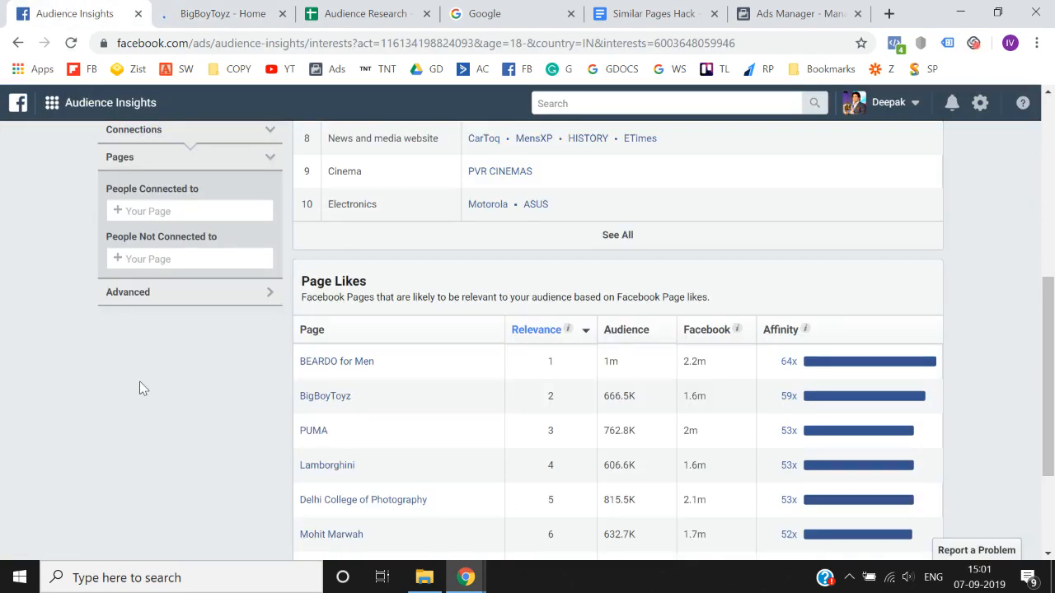
pyautogui.click(227, 13)
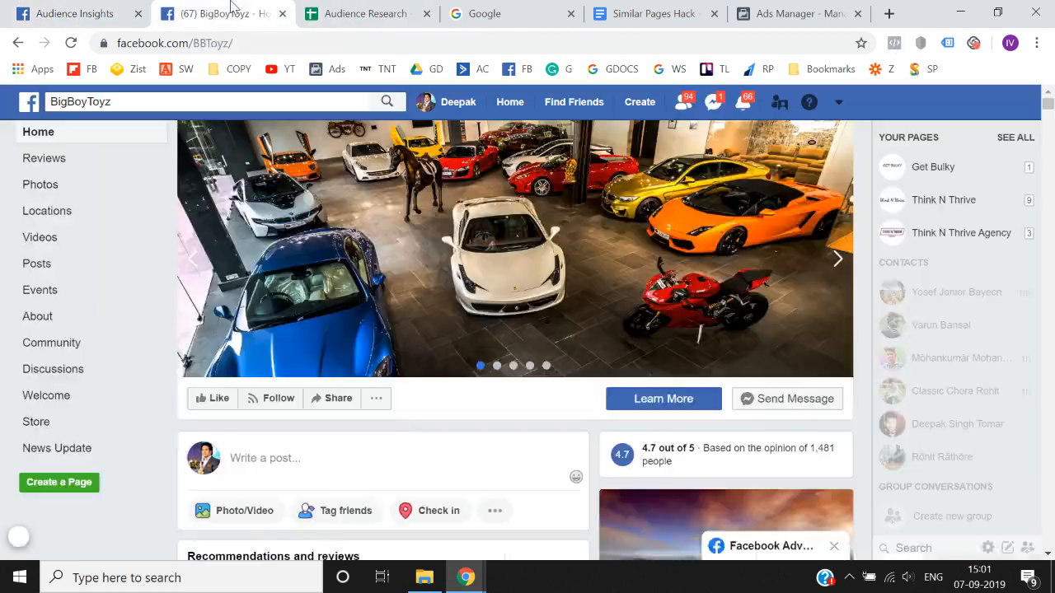
pyautogui.click(113, 8)
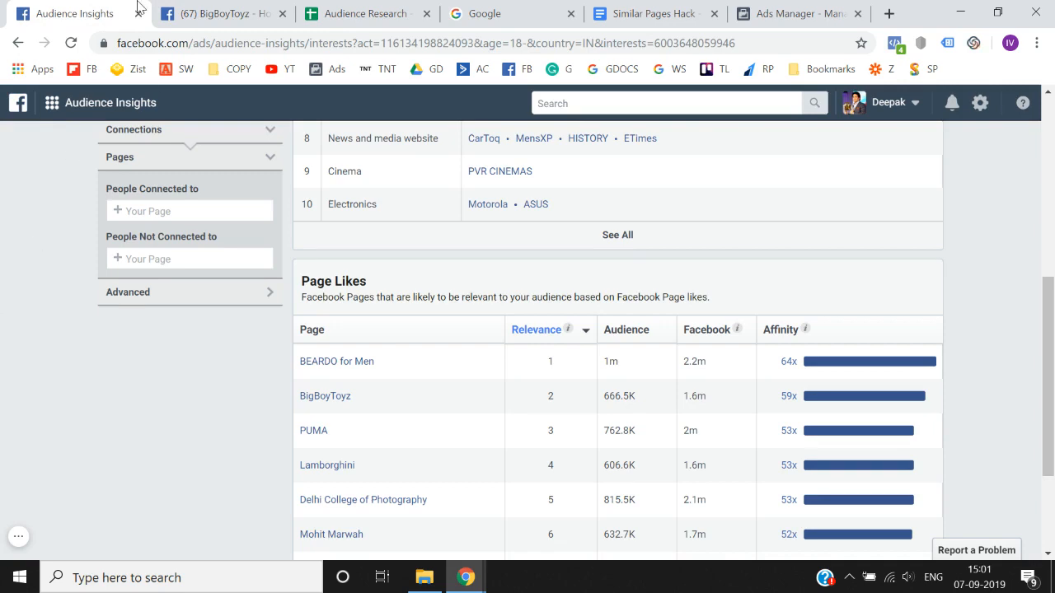
pyautogui.click(163, 8)
pyautogui.click(123, 12)
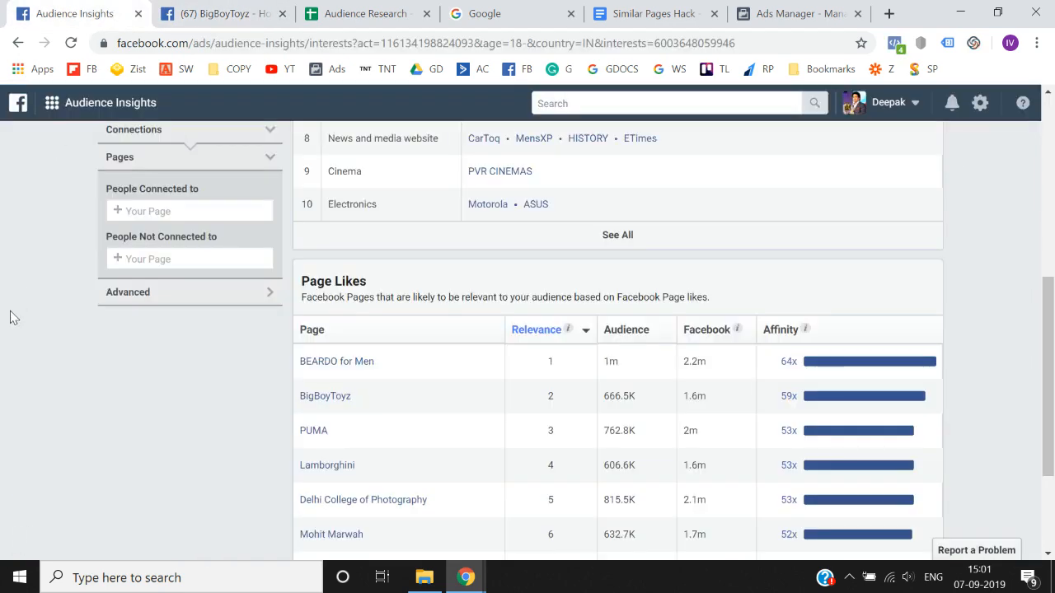
pyautogui.click(162, 10)
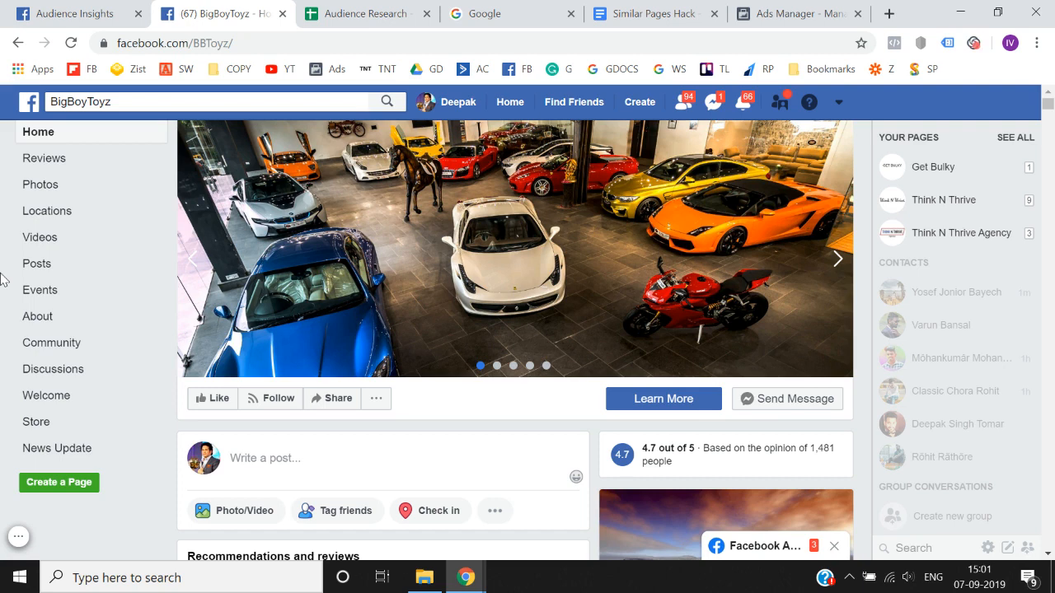
pyautogui.click(832, 548)
# - Return to Audience Insights and expand the Page Likes table to list pages beyond the first ten
pyautogui.click(90, 8)
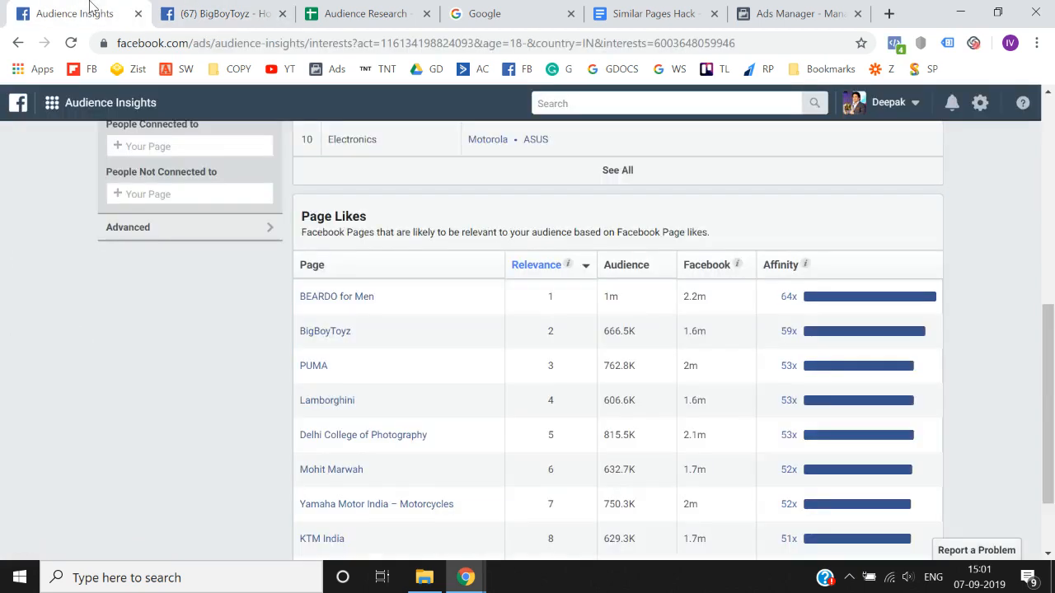
pyautogui.scroll(-1, 33, 329)
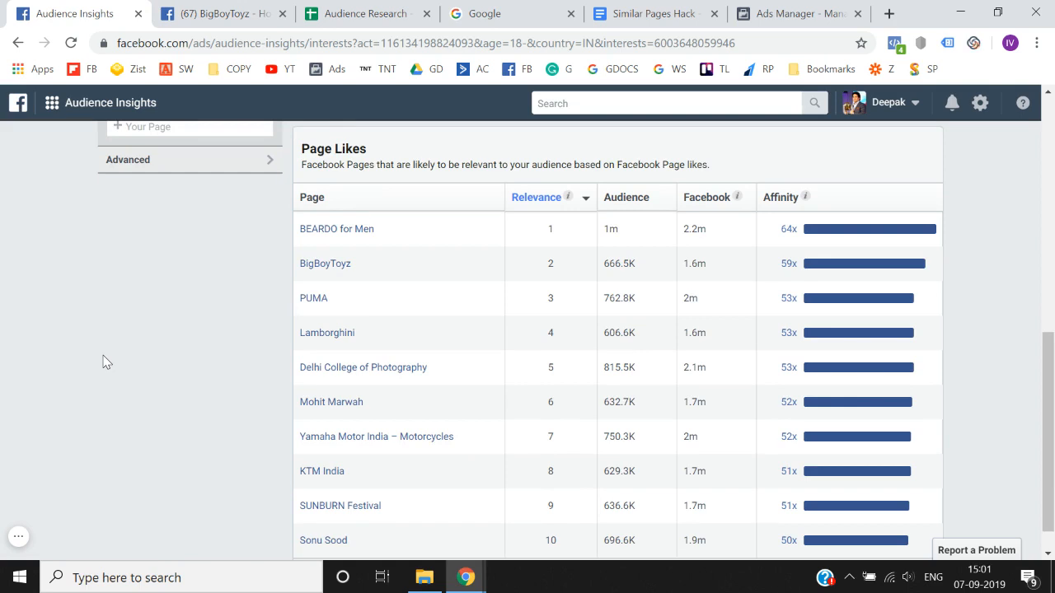
pyautogui.scroll(-1, 103, 361)
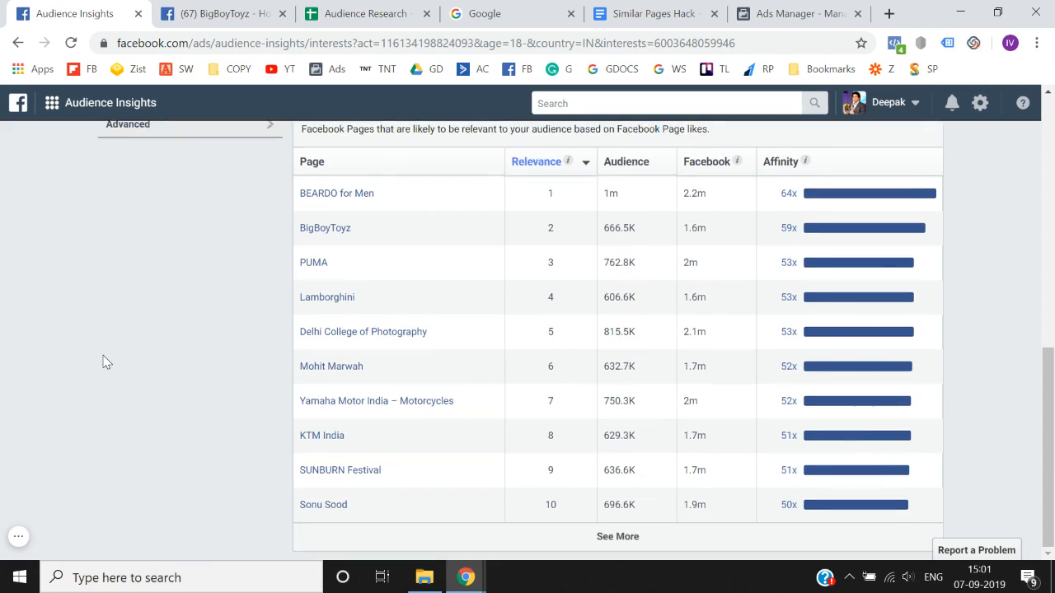
pyautogui.moveTo(321, 307)
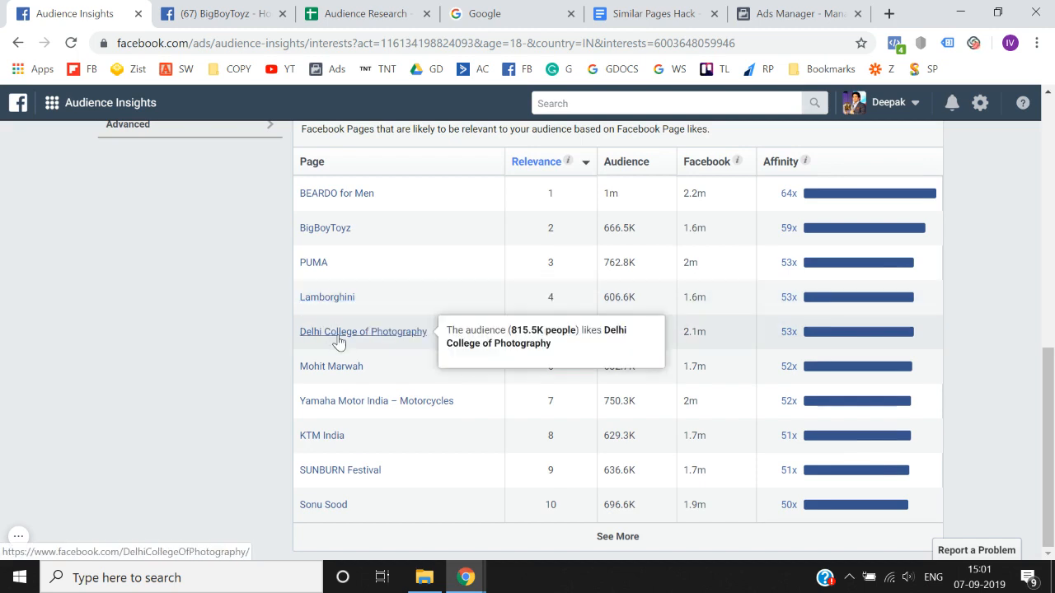
pyautogui.click(685, 546)
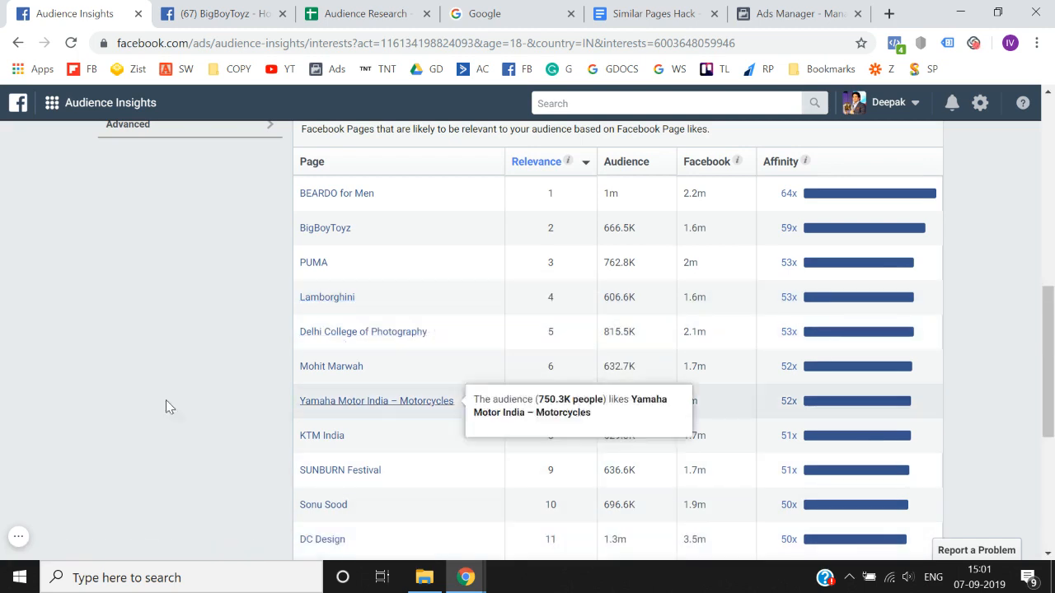
pyautogui.scroll(-3, 144, 410)
pyautogui.scroll(-1, 142, 410)
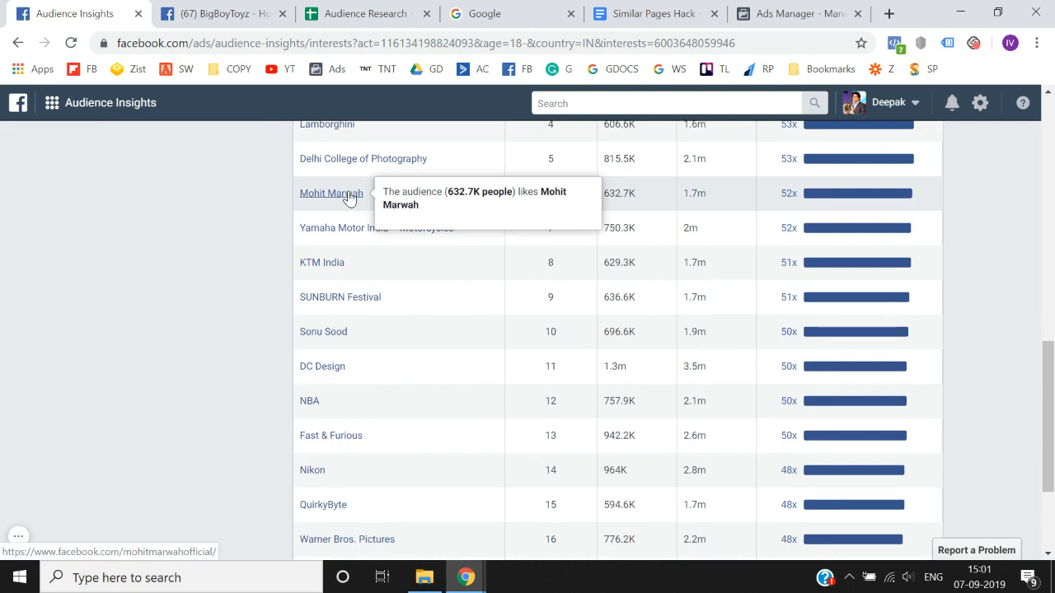
# - Inspect the Mohit Marwah Facebook page in a new browser tab and close it to return to Audience Insights
pyautogui.rightClick(356, 200)
pyautogui.click(365, 206)
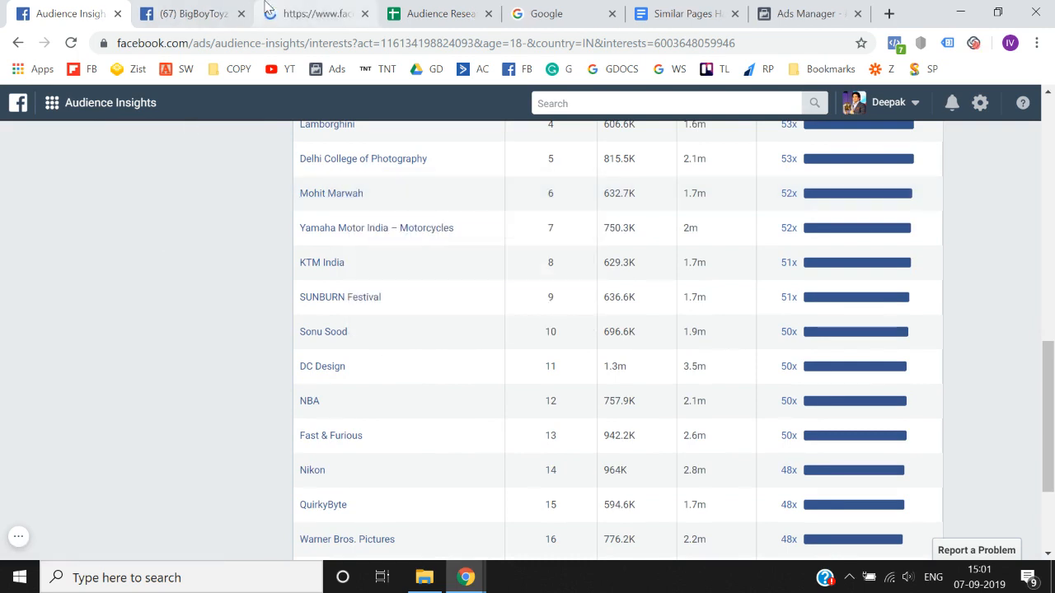
pyautogui.click(300, 8)
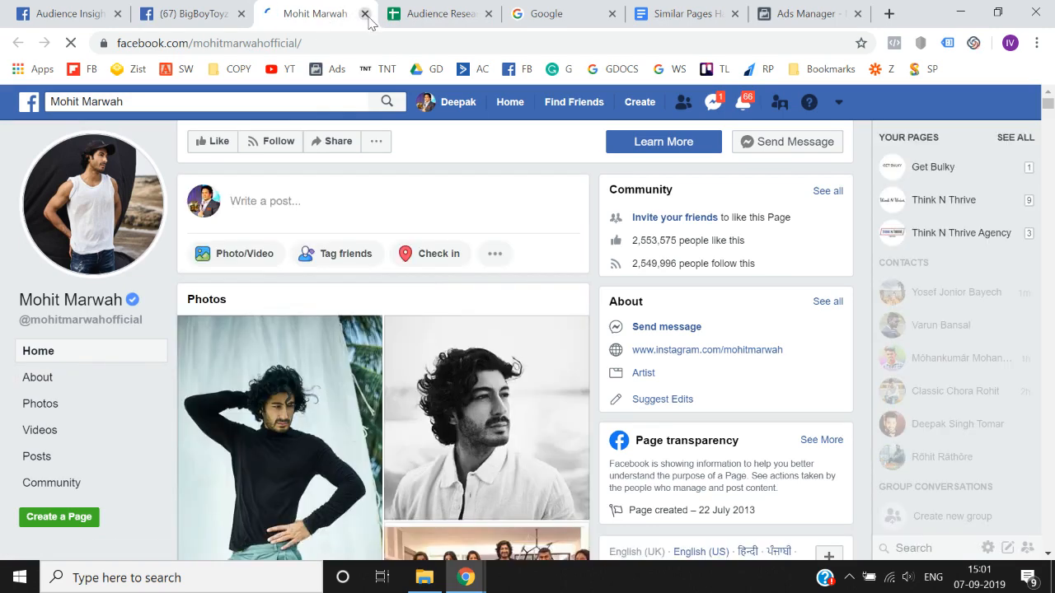
pyautogui.click(188, 12)
pyautogui.click(76, 10)
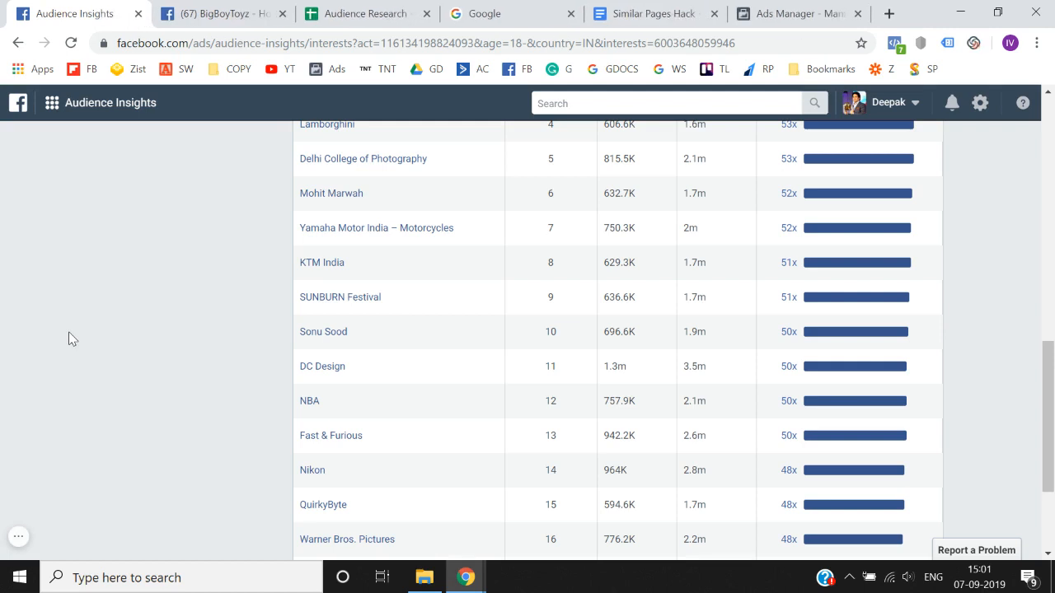
# - Review the lower-ranked pages in the expanded Page Likes table for relevance to the bodybuilding audience
pyautogui.scroll(-2, 70, 338)
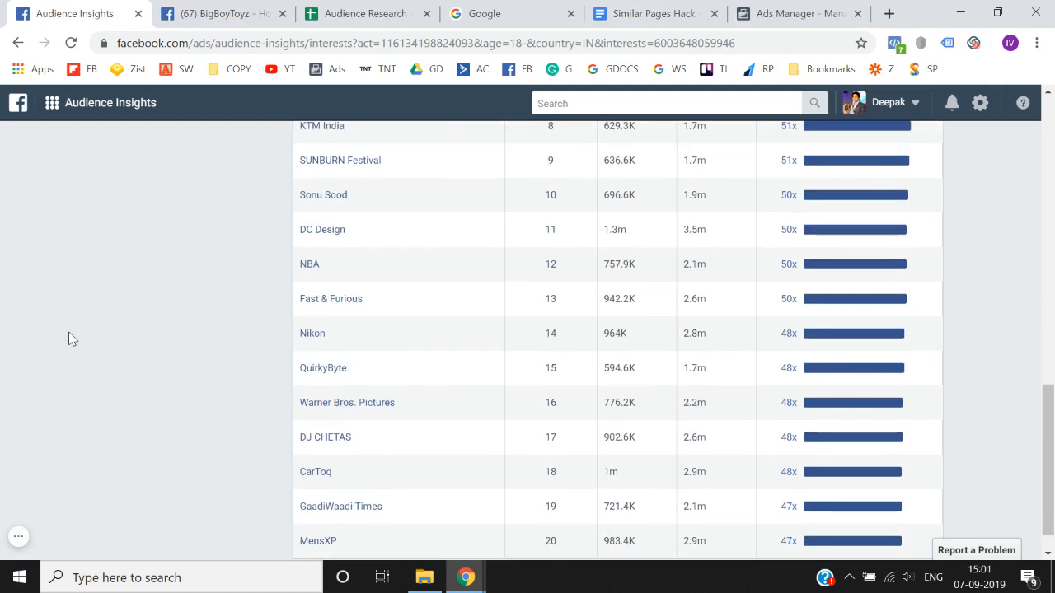
pyautogui.scroll(-1, 71, 338)
pyautogui.scroll(2, 70, 338)
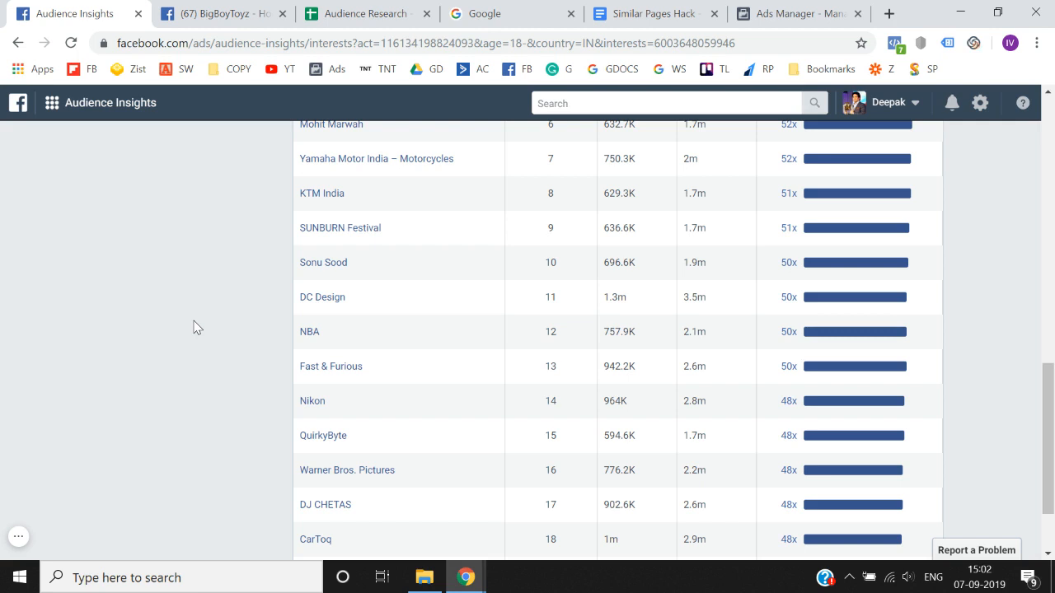
# - Review the remaining Page Likes rows and the Top Categories of the Bodybuilding audience for relevant pages
pyautogui.scroll(-2, 194, 327)
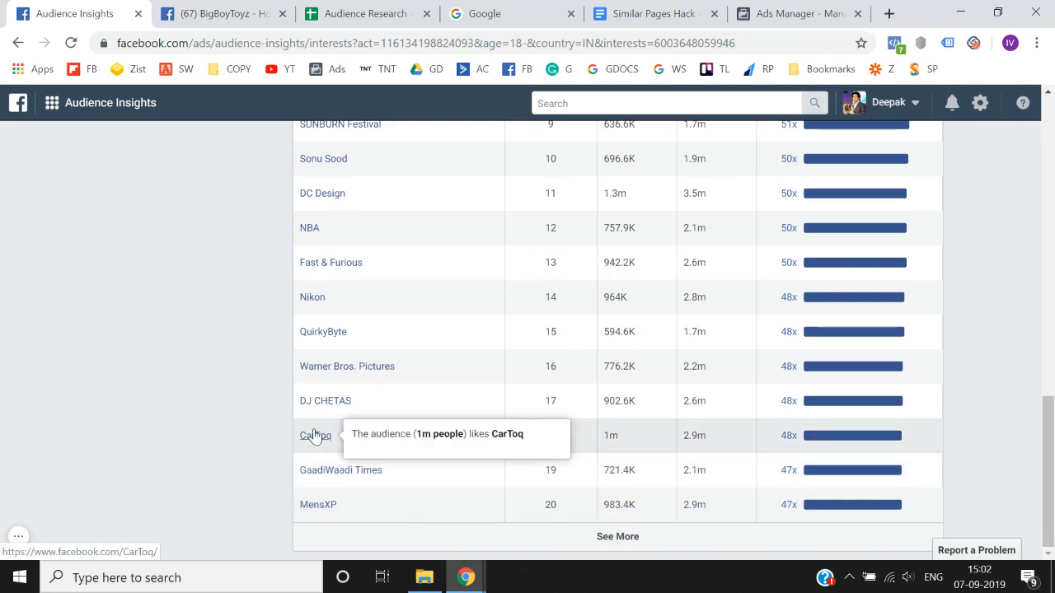
pyautogui.scroll(3, 216, 362)
pyautogui.scroll(10, 217, 363)
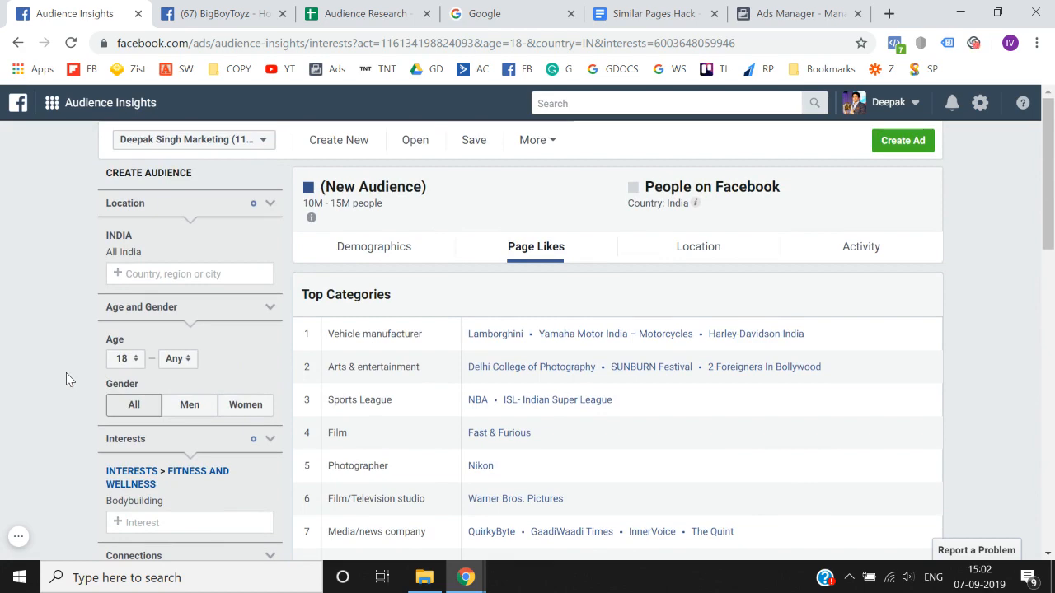
pyautogui.scroll(-3, 96, 321)
pyautogui.scroll(3, 96, 320)
pyautogui.scroll(-1, 96, 321)
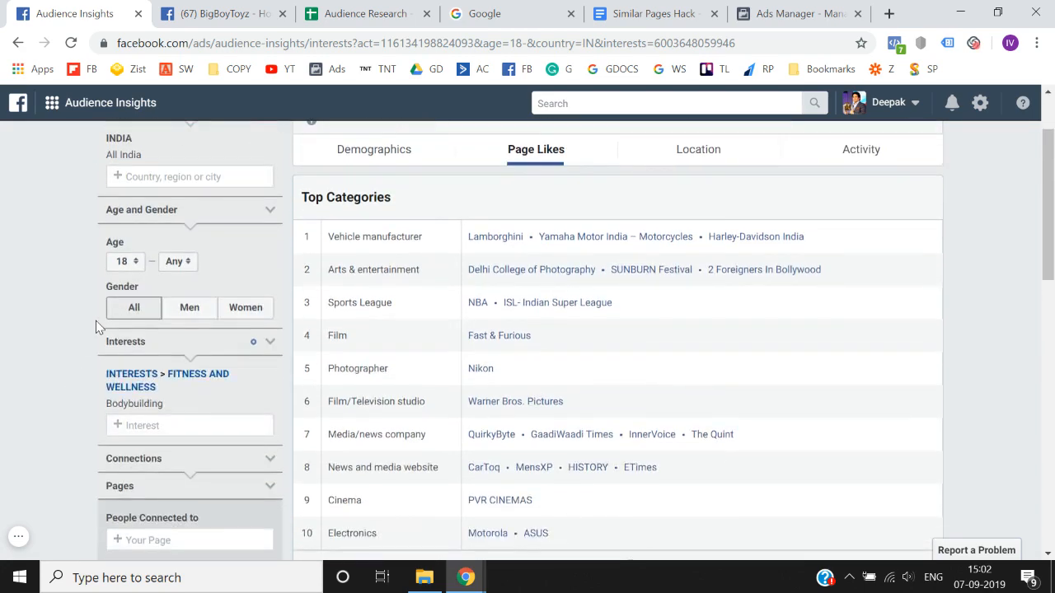
pyautogui.scroll(1, 95, 320)
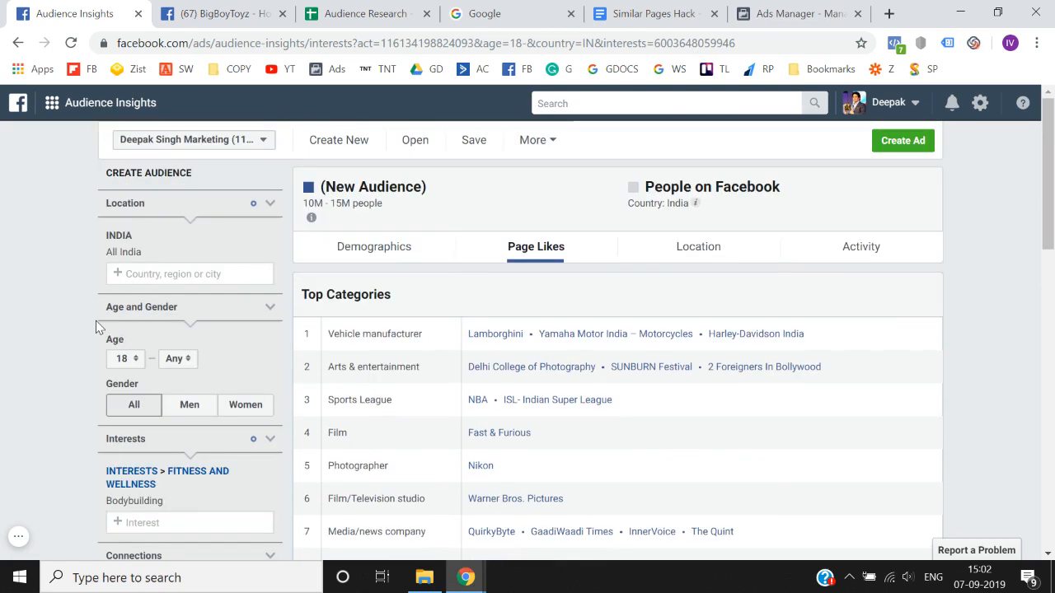
pyautogui.scroll(-2, 95, 321)
pyautogui.scroll(-1, 45, 370)
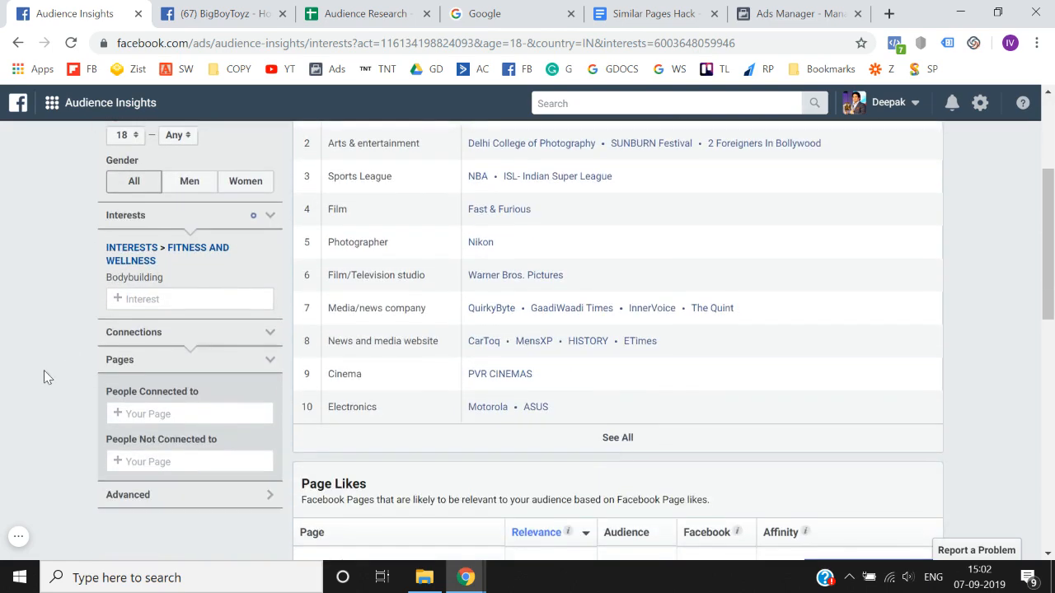
pyautogui.click(511, 13)
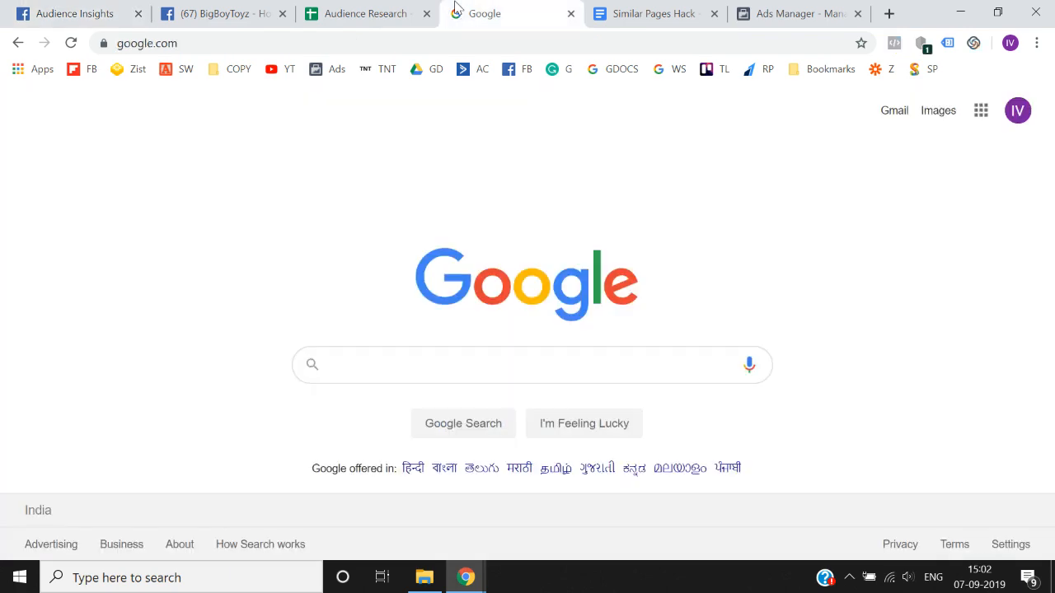
pyautogui.click(136, 8)
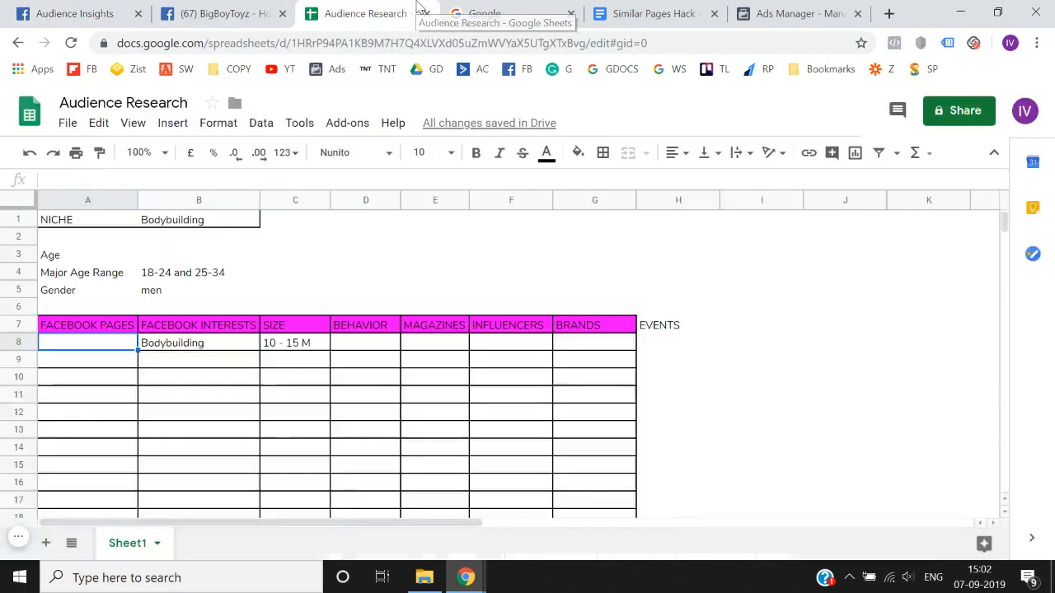
# - Check the Bodybuilding interest and size entries in the Audience Research spreadsheet, and return to Audience Insights
pyautogui.click(420, 10)
pyautogui.press('Up')
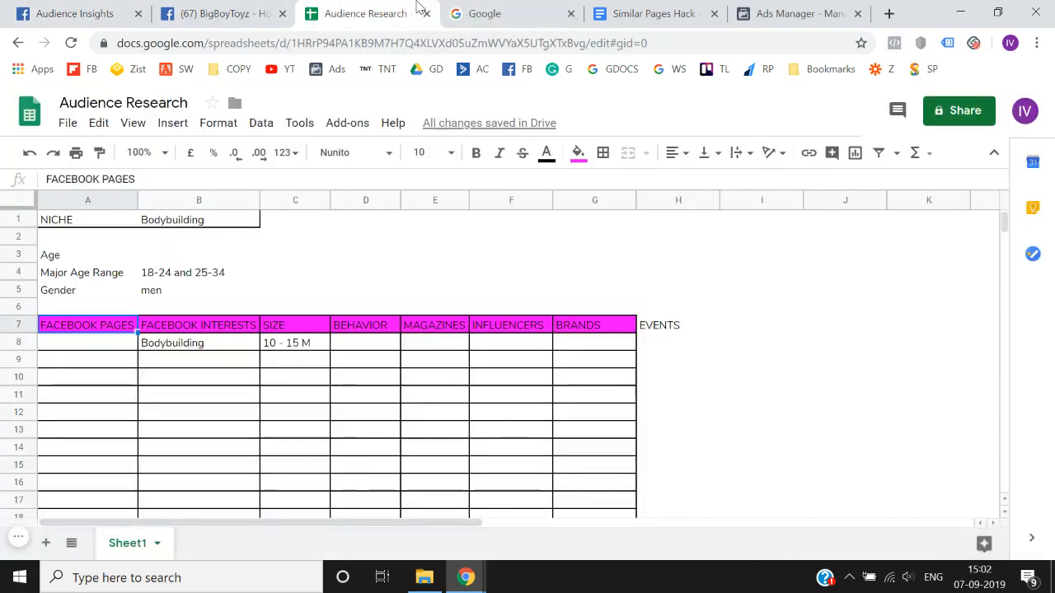
pyautogui.press('Down')
pyautogui.press('Right')
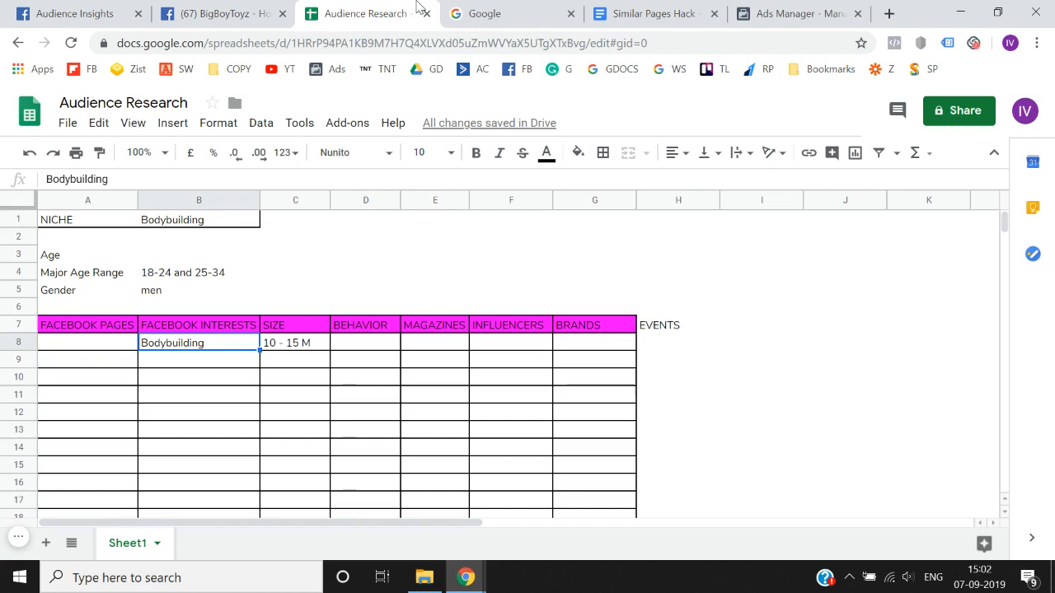
pyautogui.press('Right')
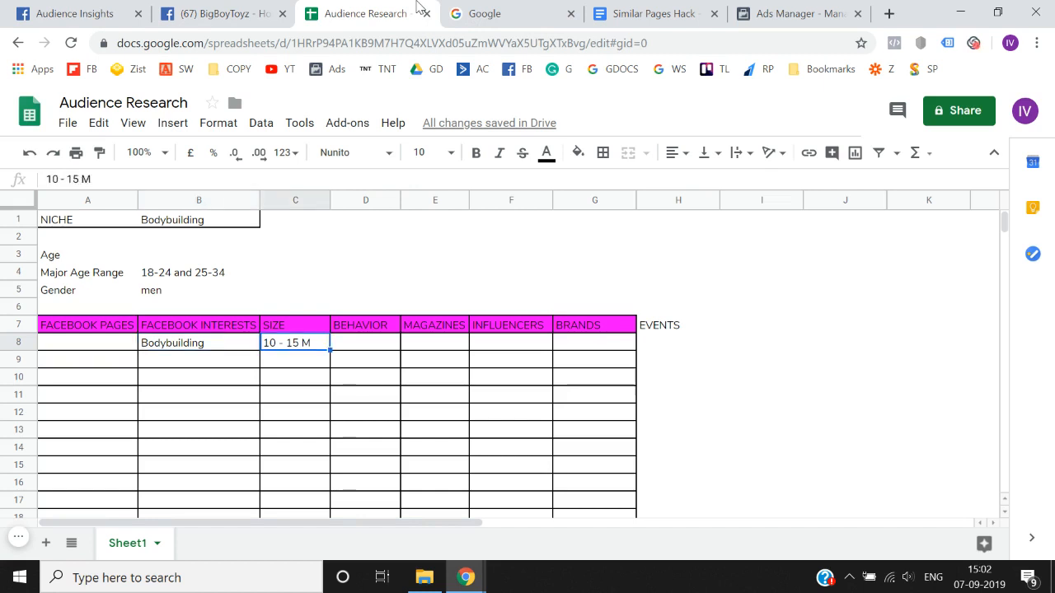
pyautogui.press('Left')
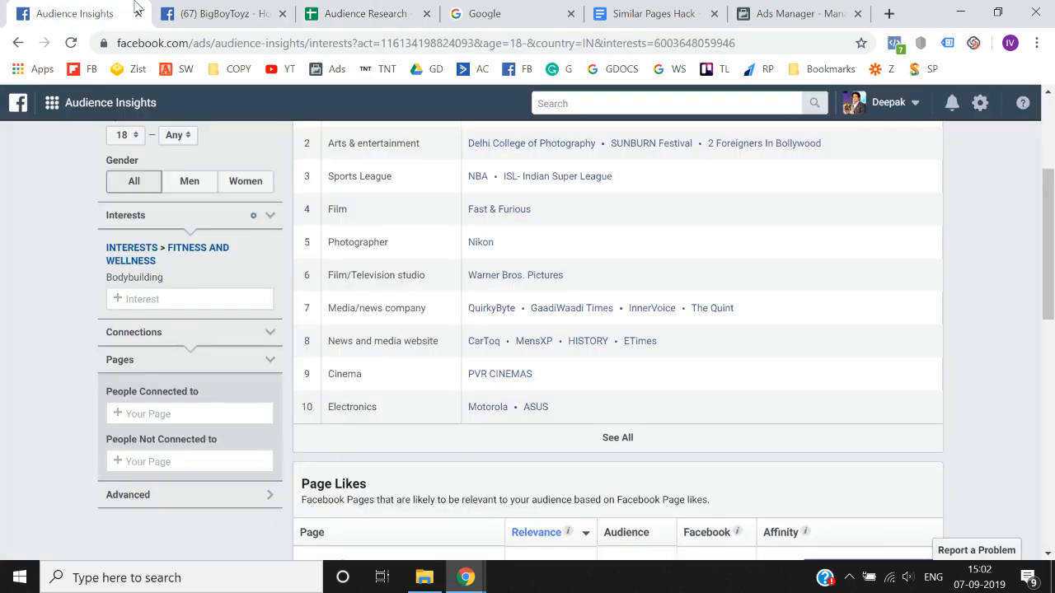
pyautogui.click(78, 13)
# - Switch to the Audience Research spreadsheet and go through the Size, Behavior and Magazines column headings
pyautogui.click(307, 8)
pyautogui.press('Right')
pyautogui.press('Up')
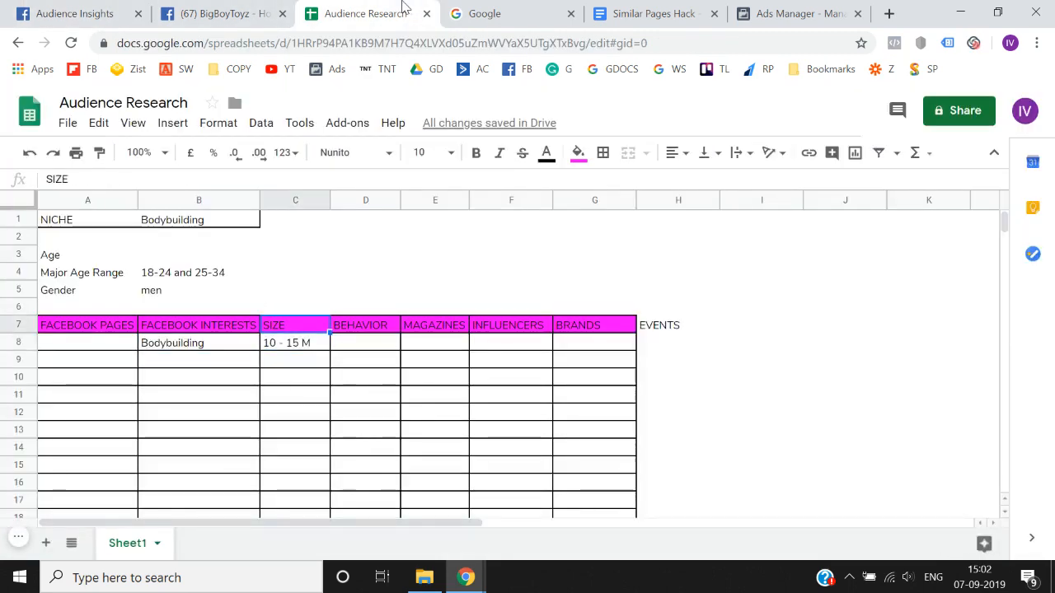
pyautogui.press('Right')
pyautogui.press('Left')
pyautogui.press('Down')
pyautogui.press('Up')
pyautogui.press('Right')
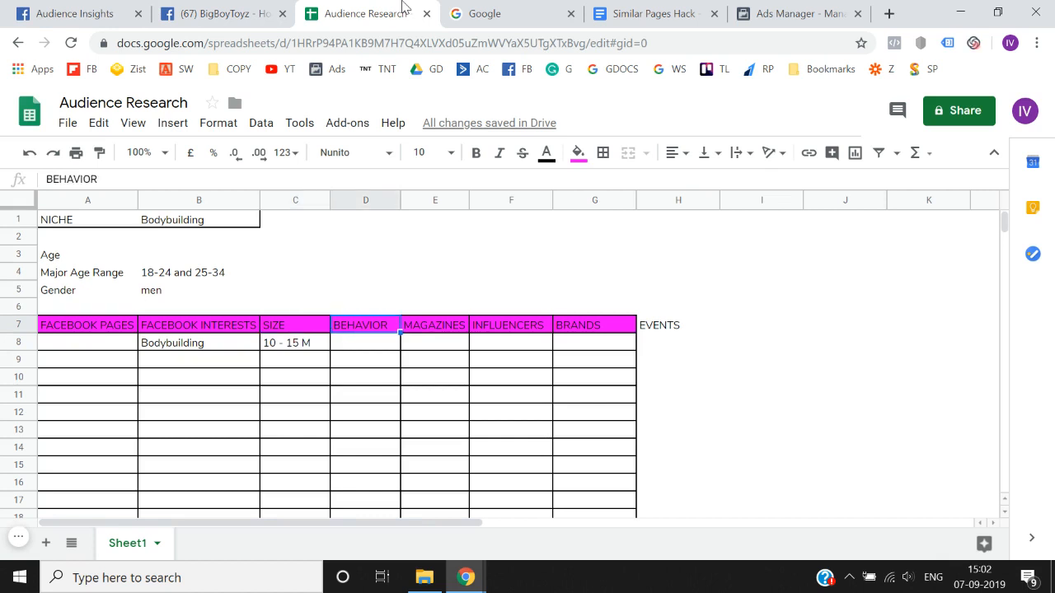
pyautogui.press('Down')
pyautogui.press('Right')
pyautogui.press('Up')
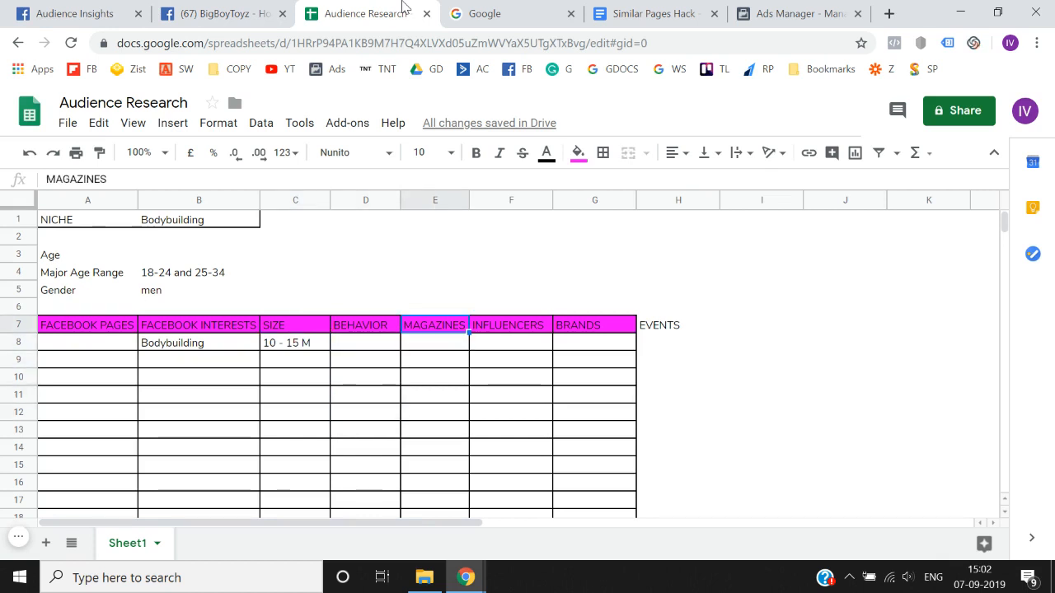
pyautogui.press('Left')
pyautogui.press('Right')
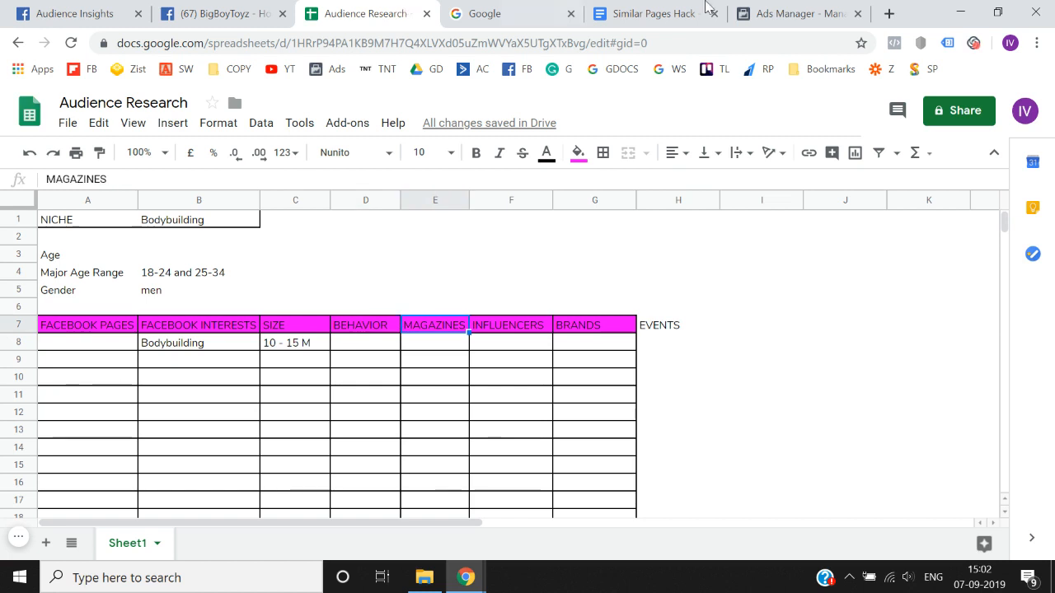
# - Search Google for "bodybuilding magazines" in a new browser tab
pyautogui.click(888, 13)
pyautogui.write('bodyb')
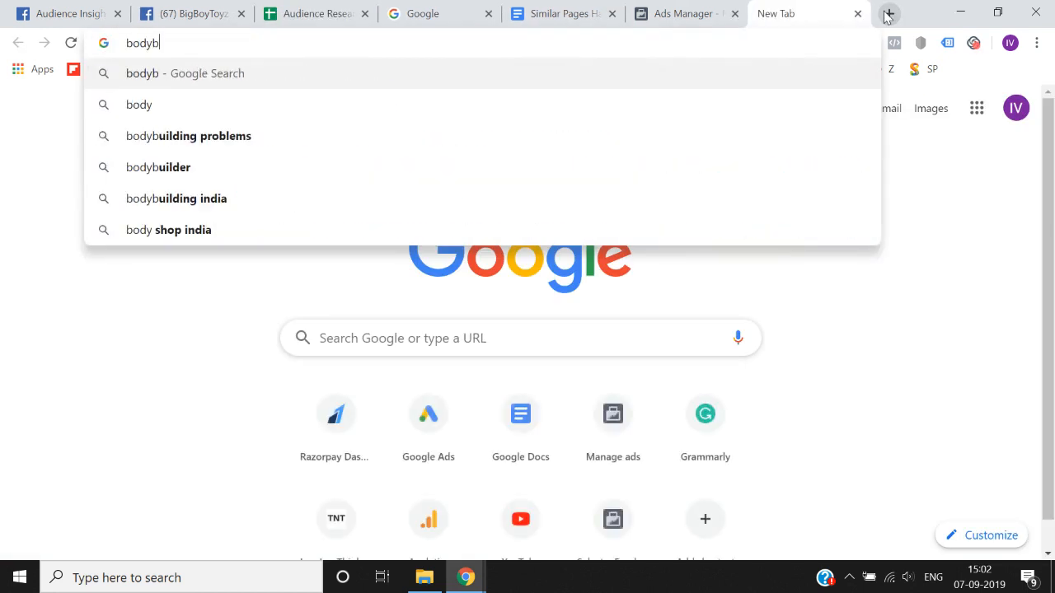
pyautogui.write('uilding magazines')
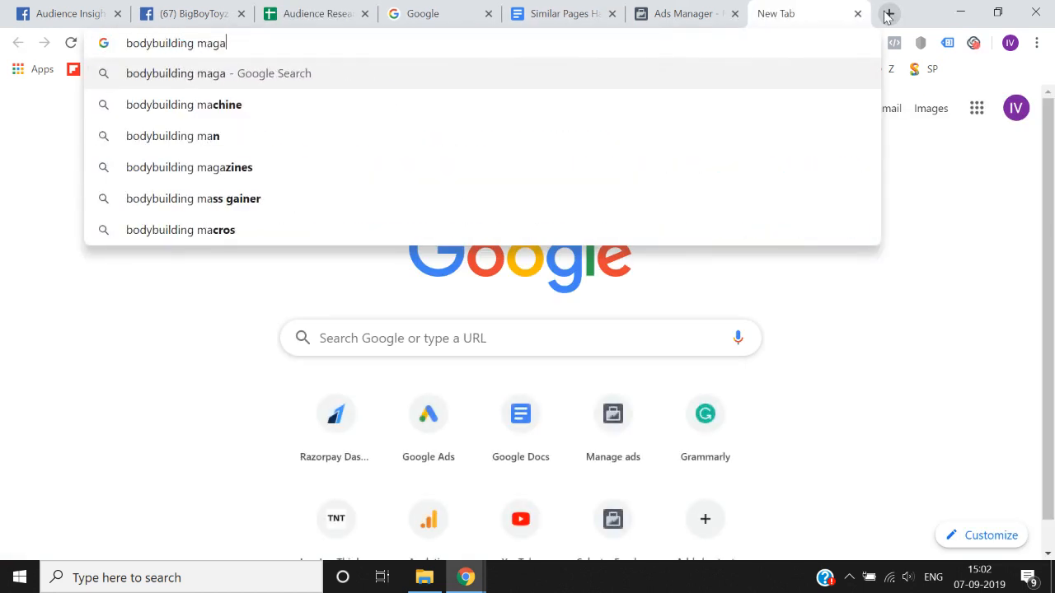
pyautogui.press('Return')
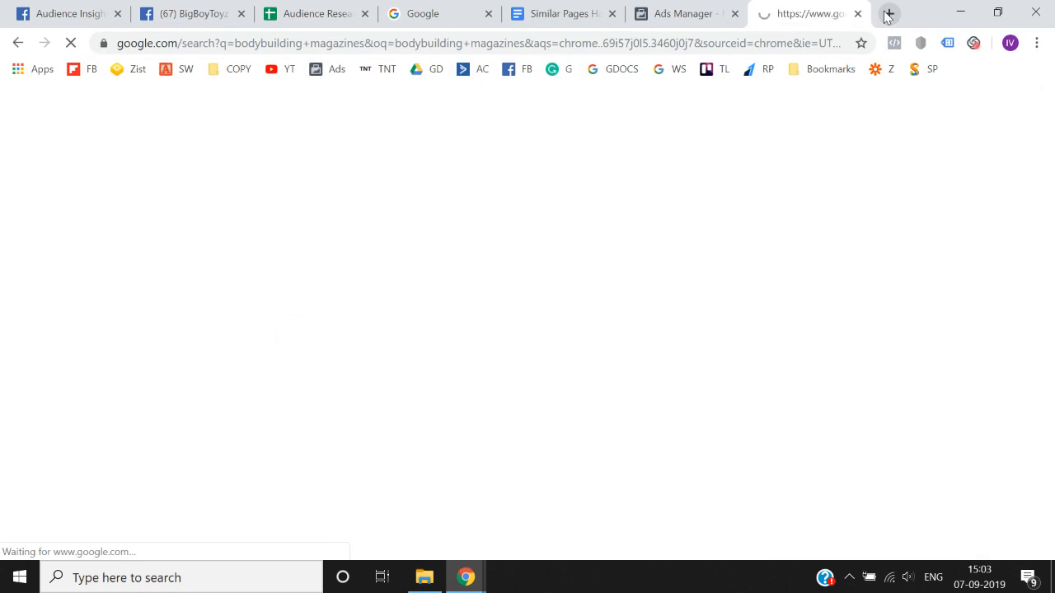
# - Check the spreadsheet's Magazines column and browse the list of bodybuilding magazines in the Google results
pyautogui.click(338, 9)
pyautogui.press('Right')
pyautogui.press('Left')
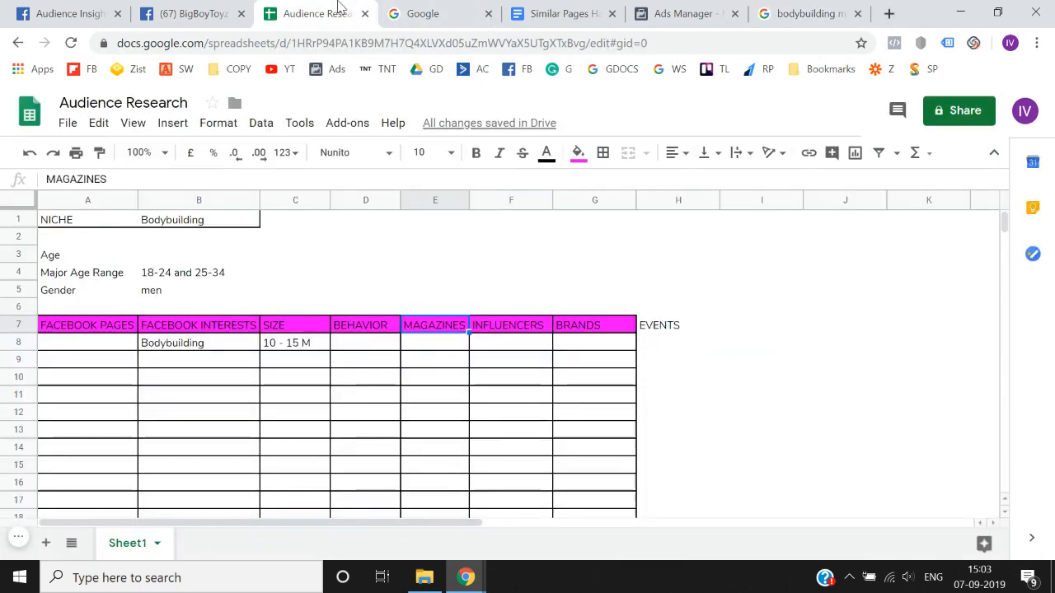
pyautogui.click(754, 11)
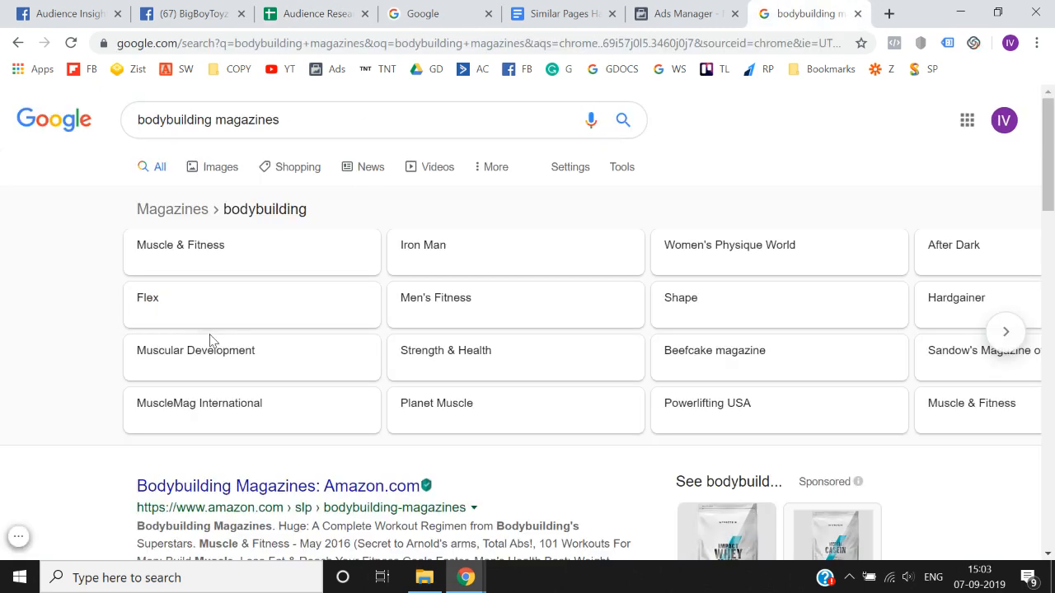
pyautogui.scroll(-3, 38, 353)
pyautogui.scroll(3, 38, 353)
pyautogui.click(1006, 331)
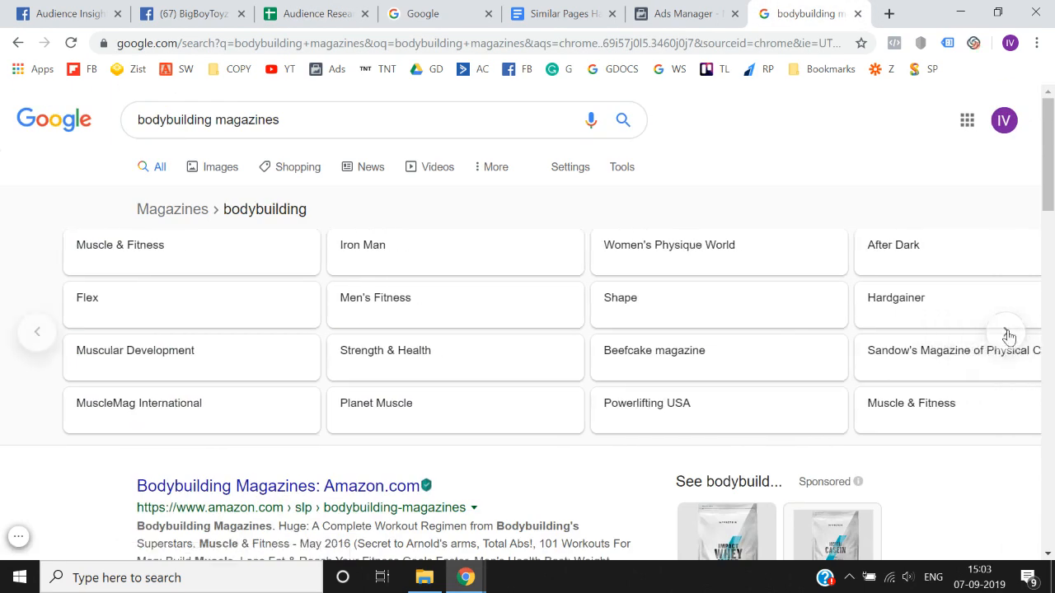
pyautogui.click(34, 333)
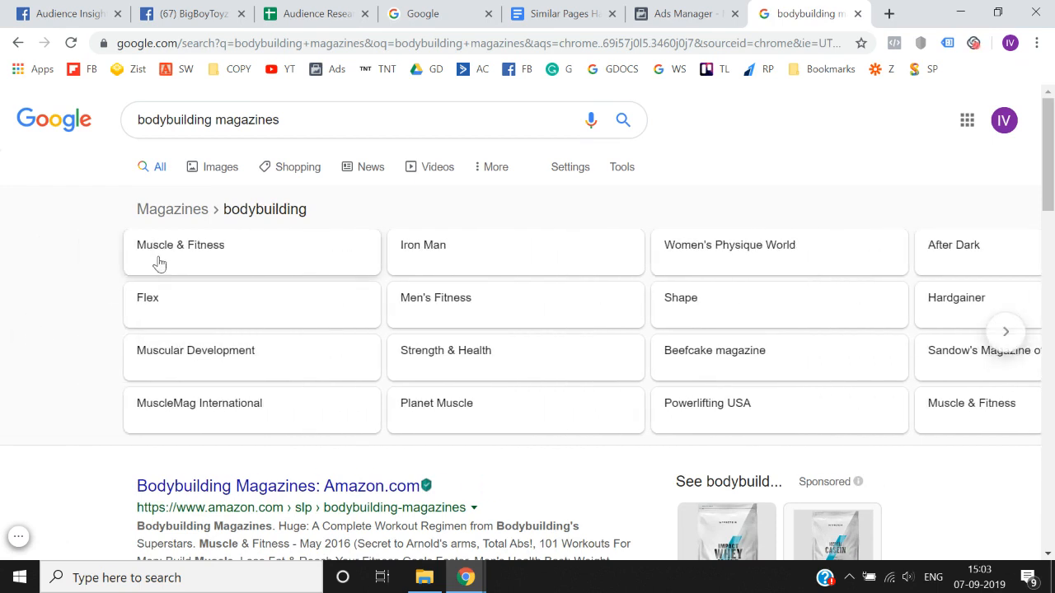
# - Open Muscle & Fitness from the list of bodybuilding magazines and copy its name
pyautogui.moveTo(237, 260); pyautogui.dragTo(305, 284)
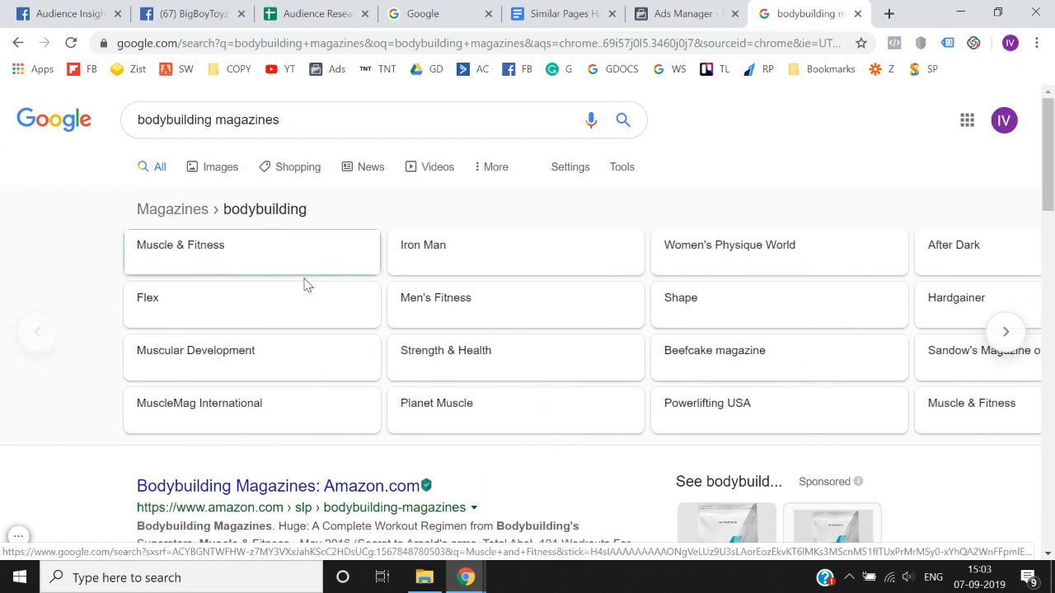
pyautogui.click(221, 261)
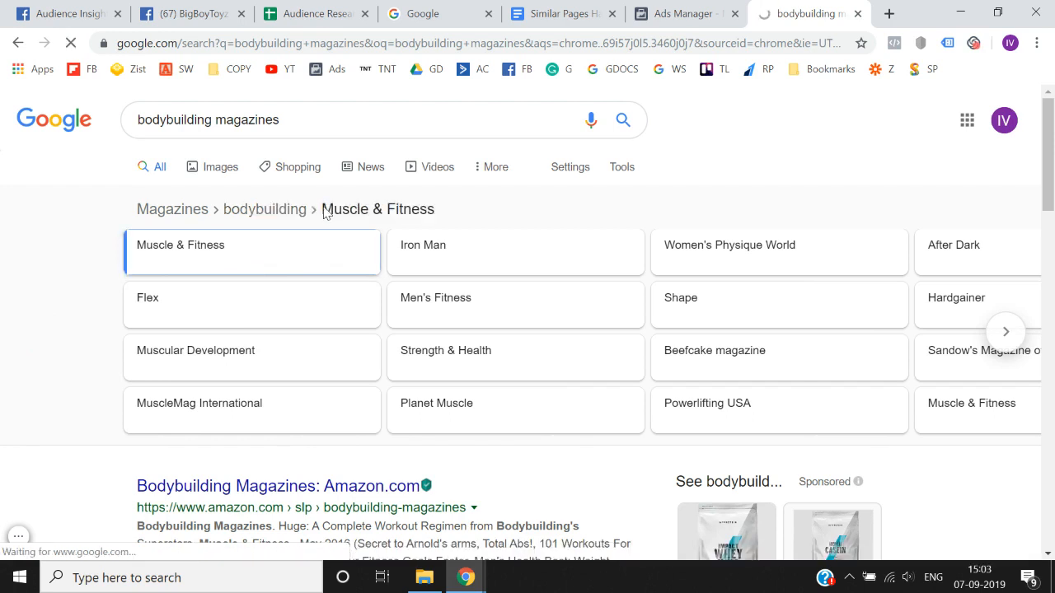
pyautogui.click(324, 209)
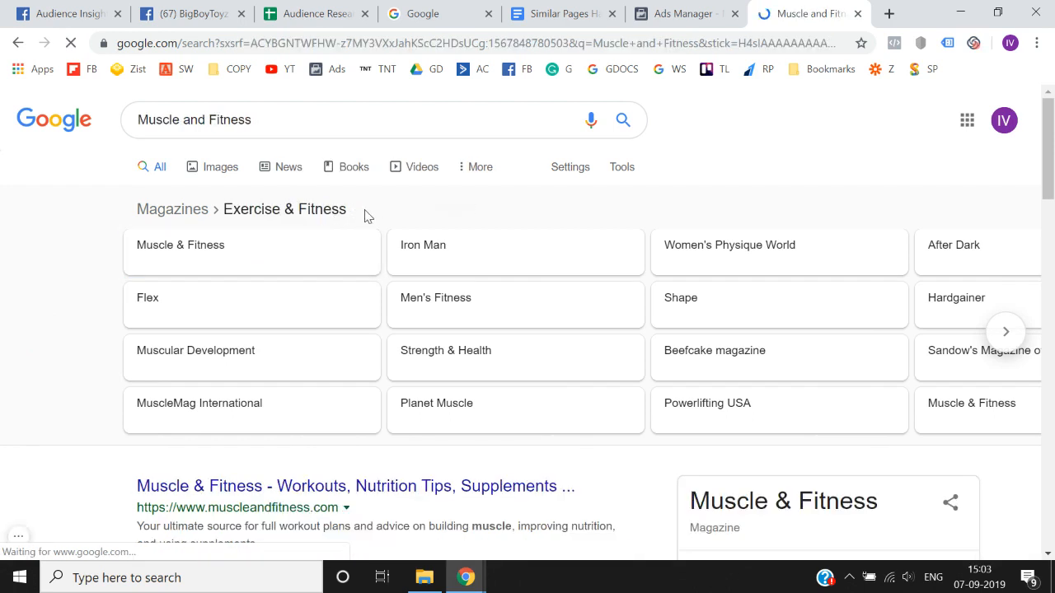
pyautogui.click(160, 271)
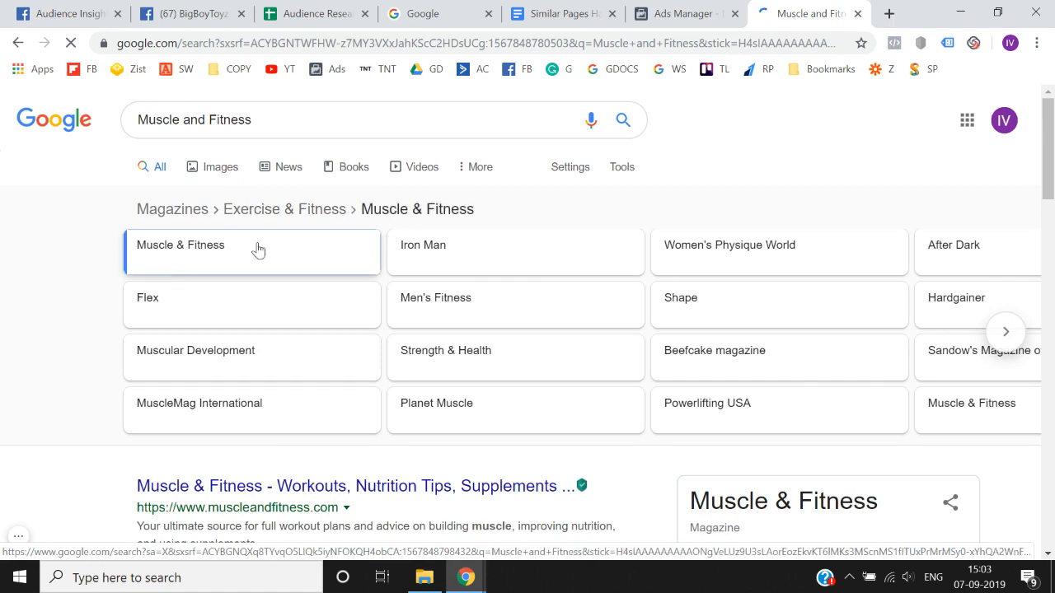
pyautogui.moveTo(474, 215); pyautogui.dragTo(356, 216)
pyautogui.hotkey('ctrl', 'c')
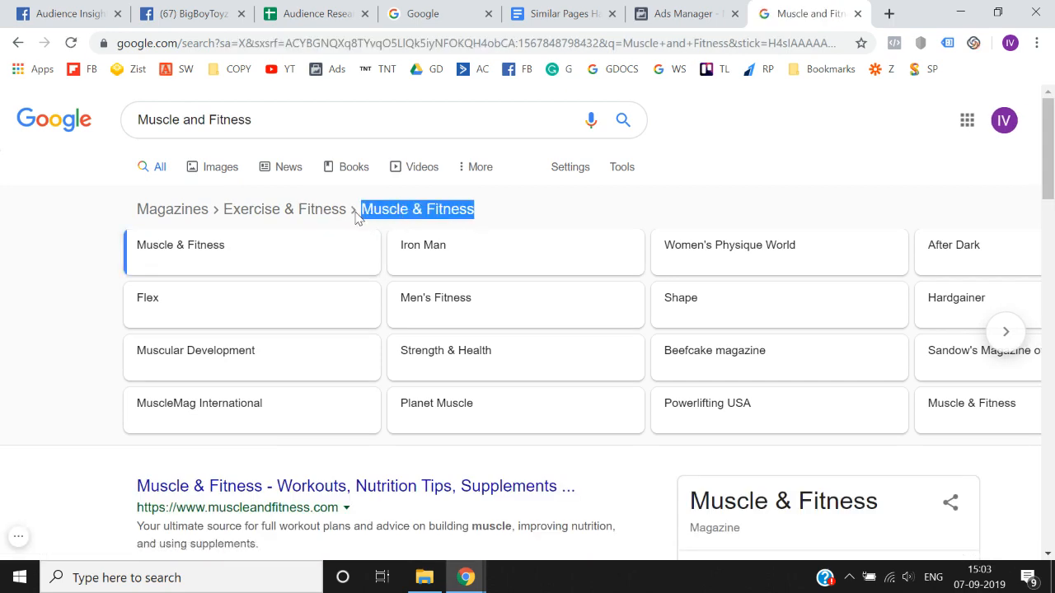
# - In Audience Insights, replace the Bodybuilding interest with Muscle & Fitness
pyautogui.click(217, 12)
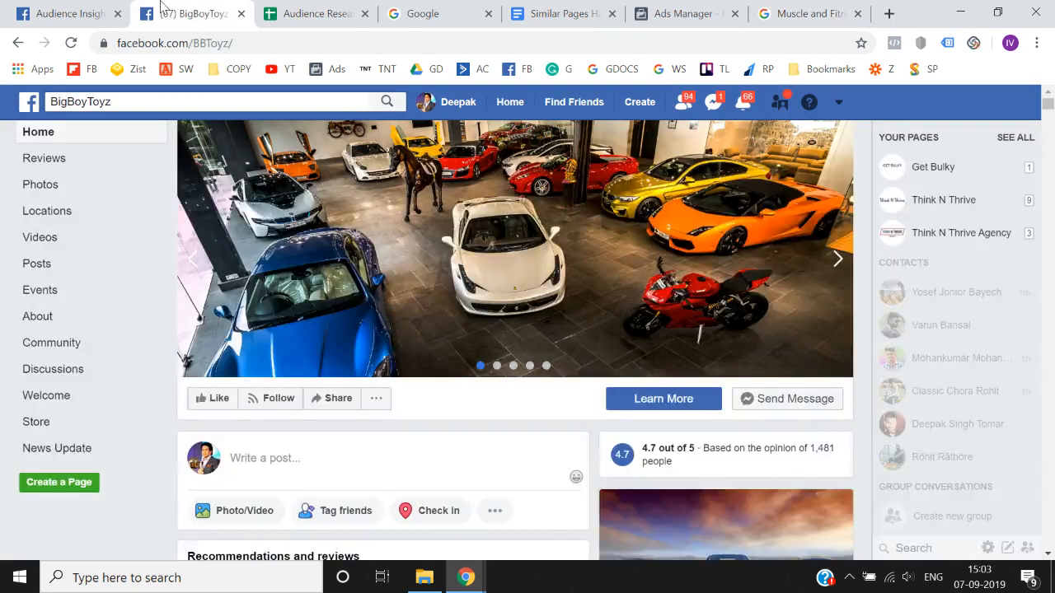
pyautogui.click(91, 8)
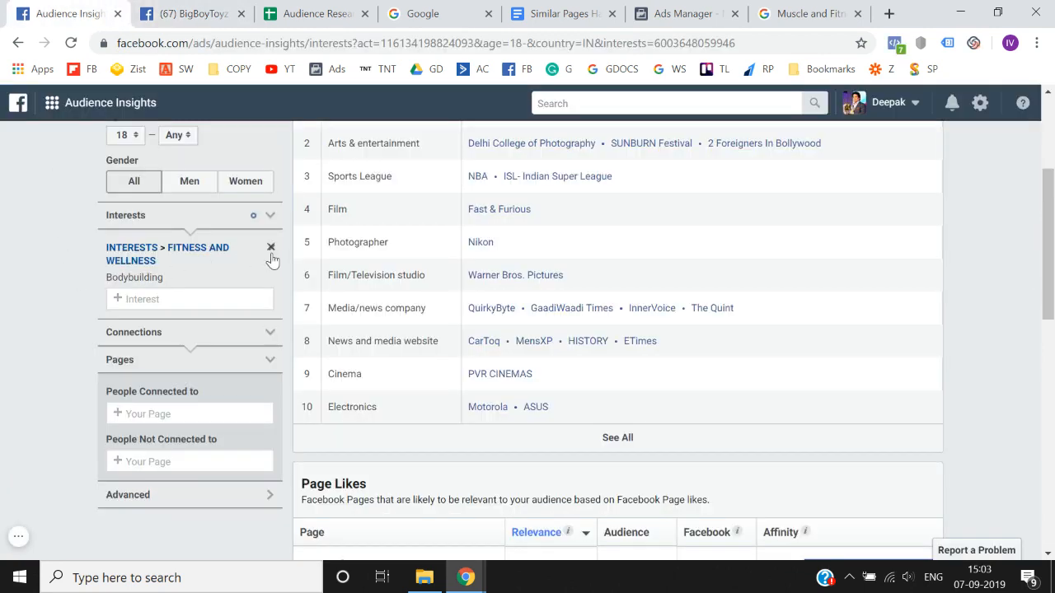
pyautogui.click(270, 247)
pyautogui.click(204, 252)
pyautogui.hotkey('ctrl', 'v')
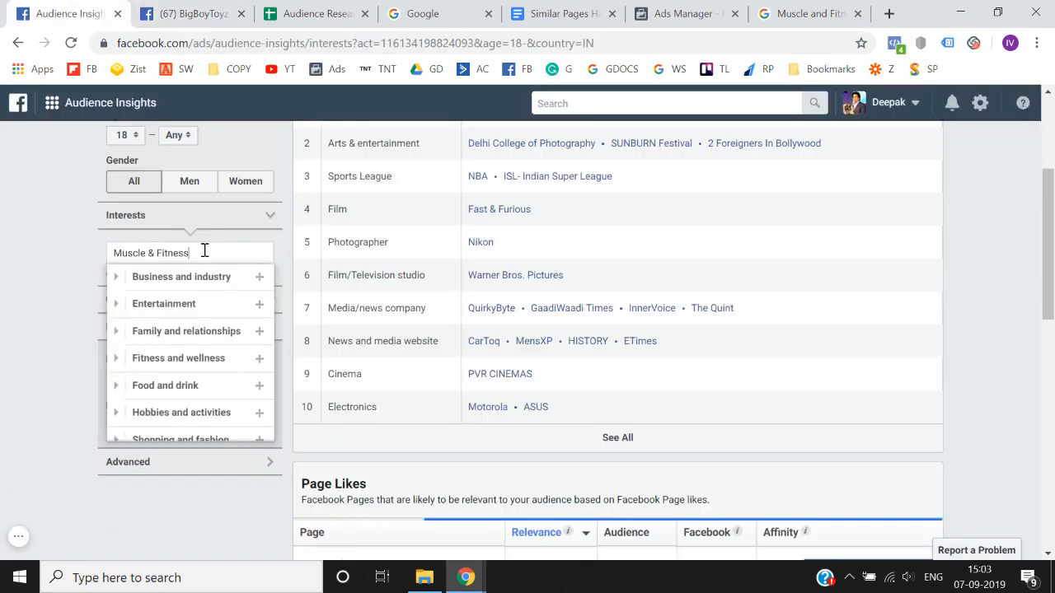
pyautogui.click(184, 279)
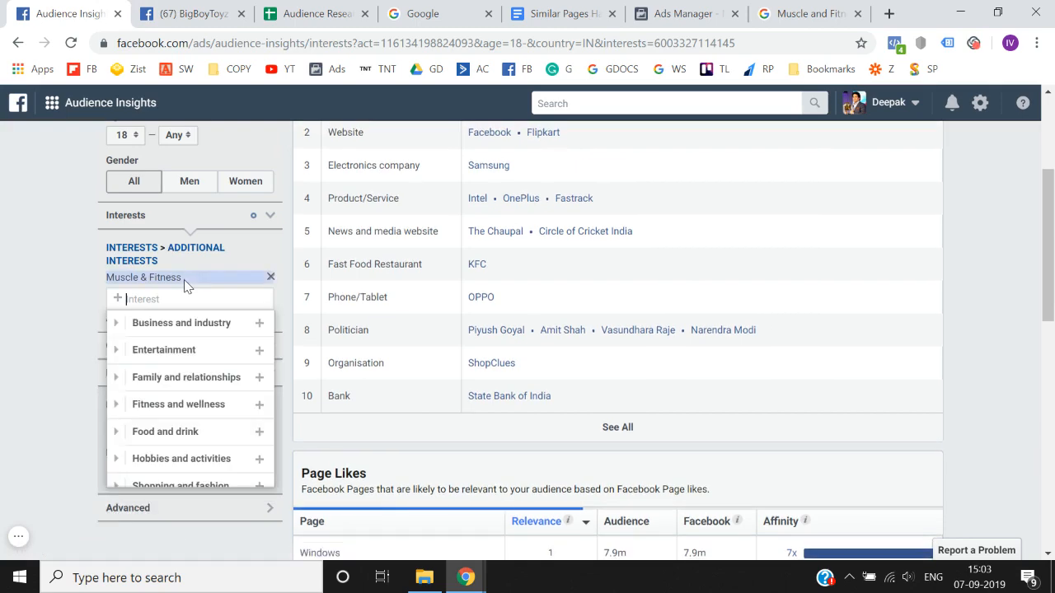
pyautogui.click(29, 327)
# - Examine the audience size and Top Categories for the Muscle & Fitness interest
pyautogui.scroll(3, 29, 328)
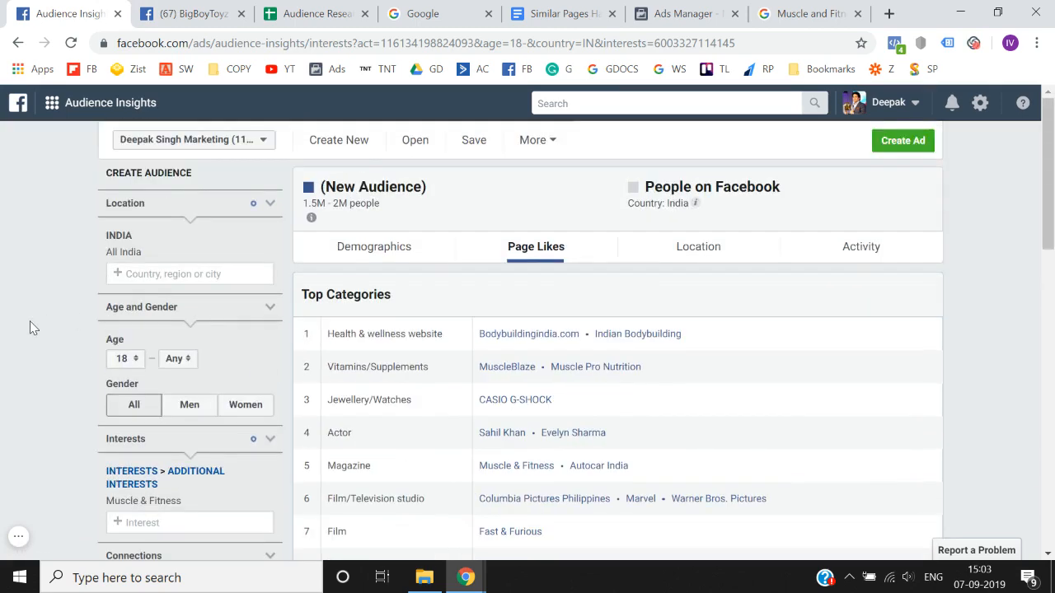
pyautogui.scroll(-2, 30, 328)
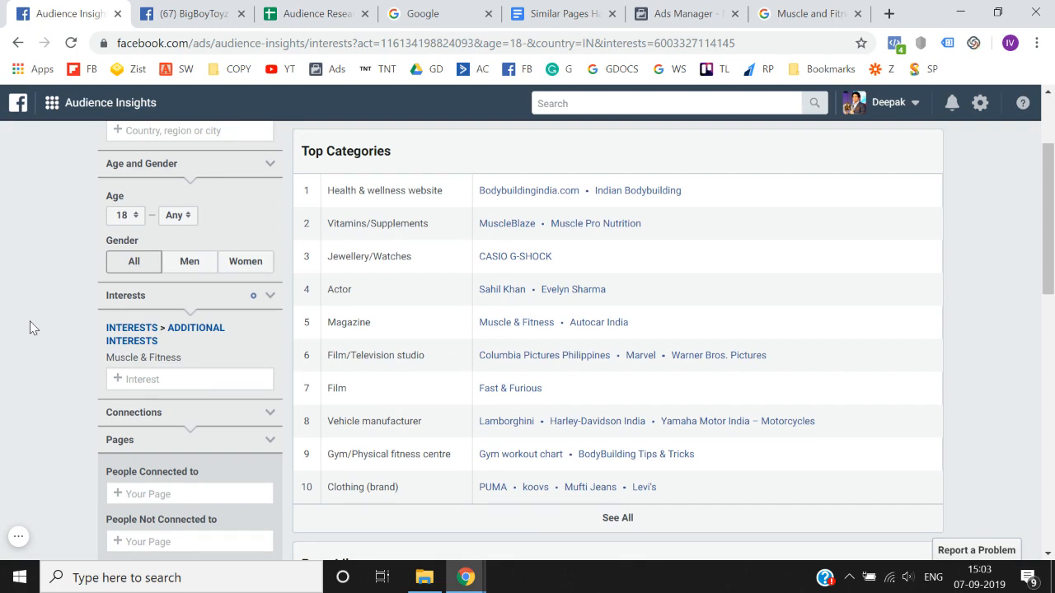
pyautogui.scroll(2, 30, 328)
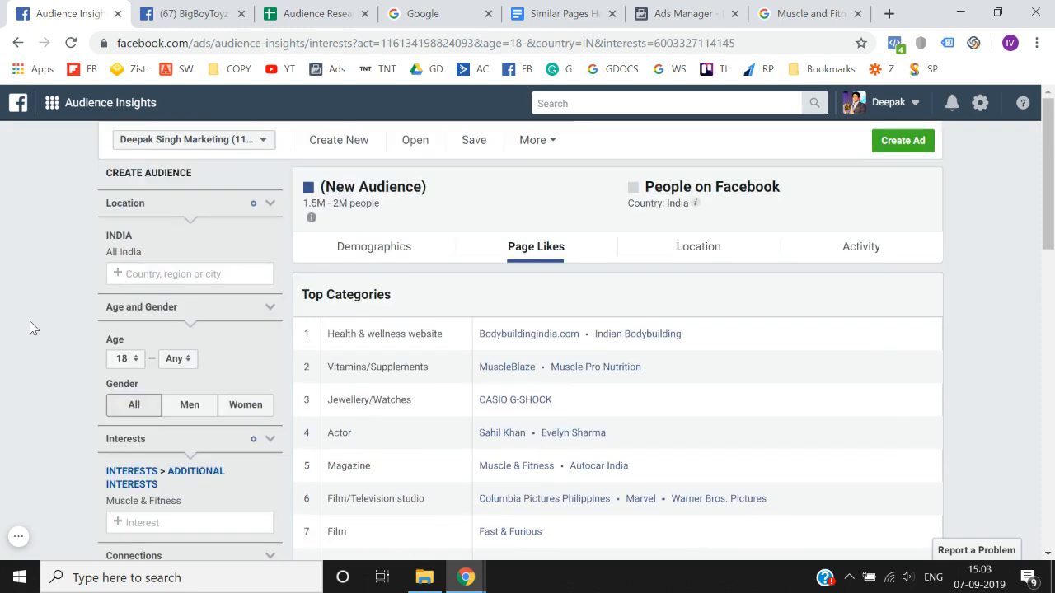
# - Copy the Muscle & Fitness interest name from Audience Insights into the first entry under MAGAZINES in the Audience Research spreadsheet
pyautogui.scroll(-1, 30, 328)
pyautogui.moveTo(107, 388); pyautogui.dragTo(183, 402)
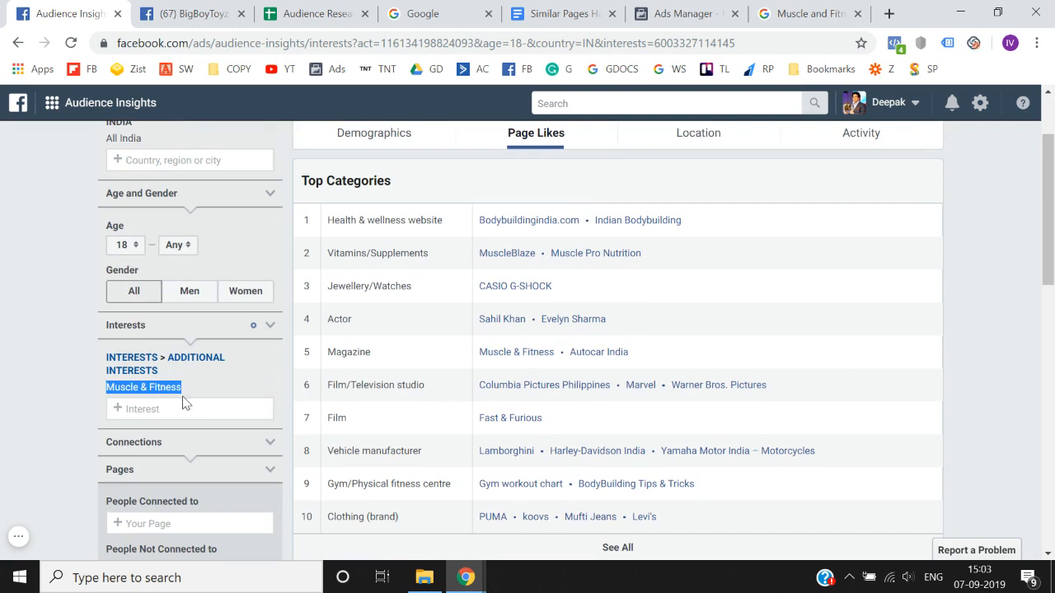
pyautogui.click(269, 10)
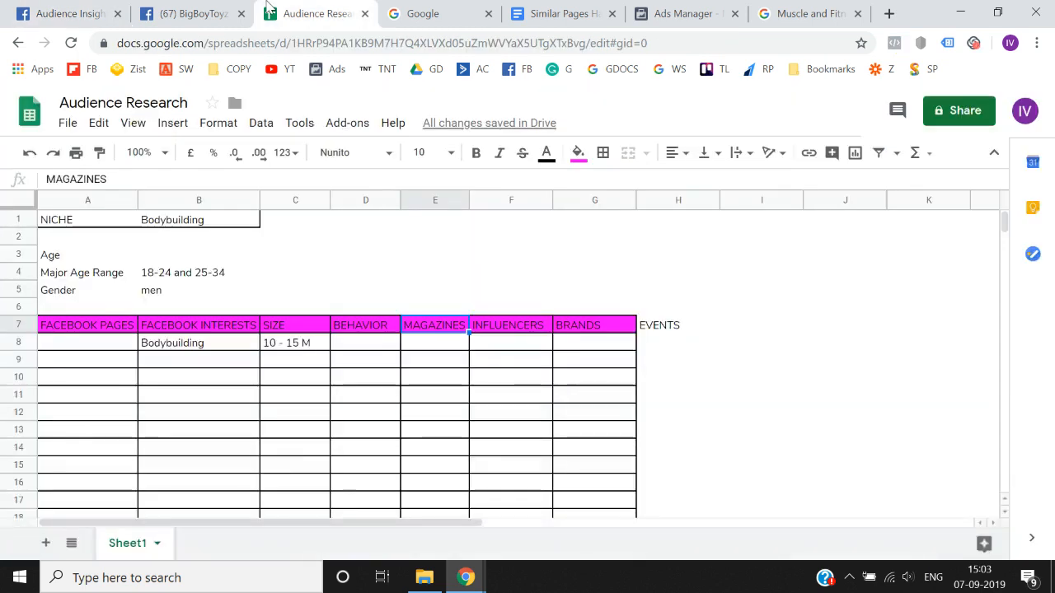
pyautogui.press('Return')
pyautogui.write('Muscle & Fitness Close')
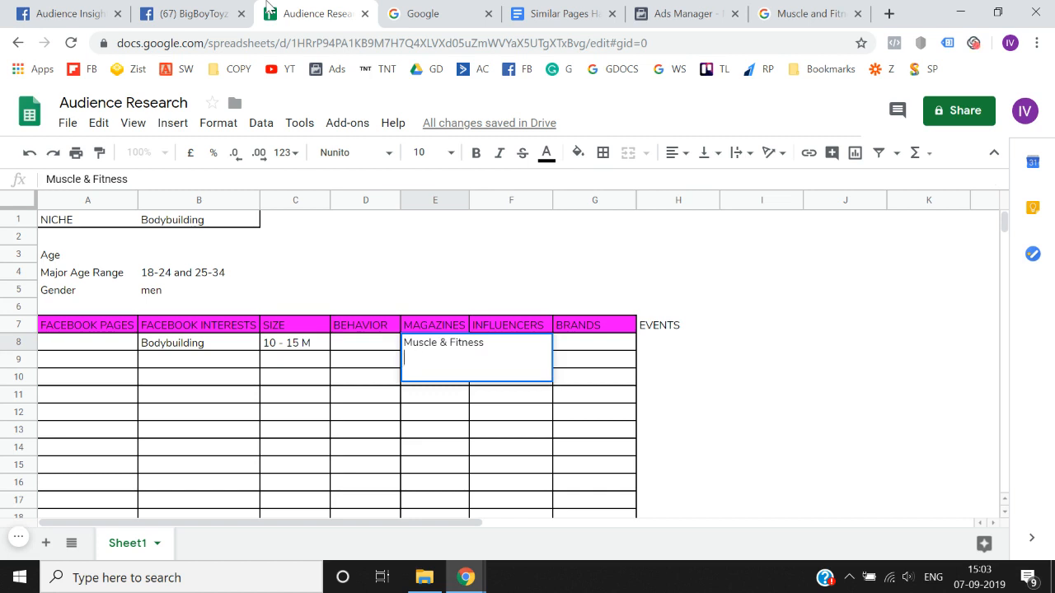
pyautogui.press('Return')
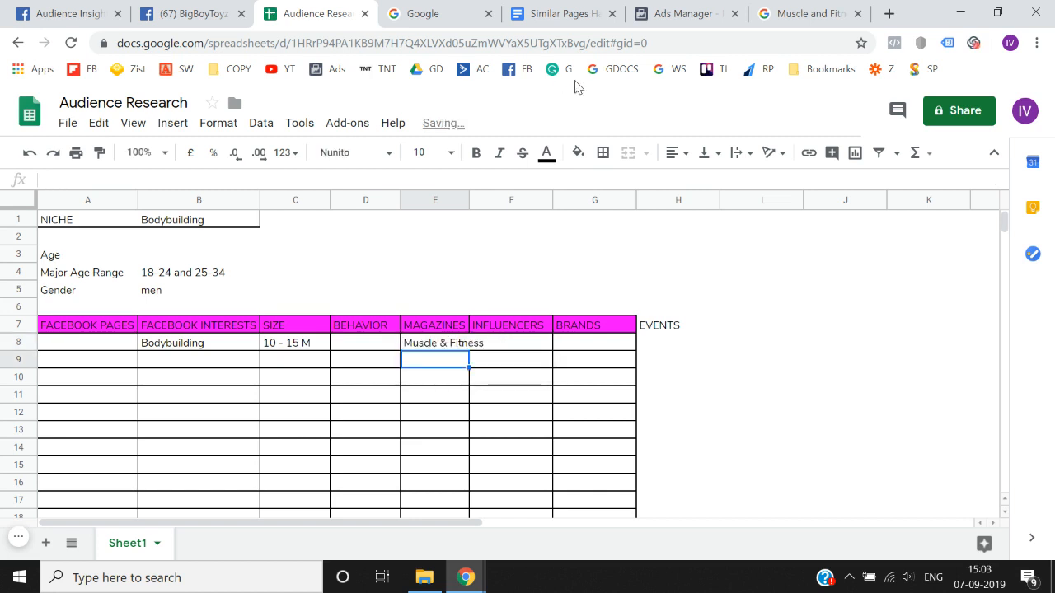
# - Insert a blank column before the INFLUENCERS column
pyautogui.click(499, 200)
pyautogui.rightClick(499, 200)
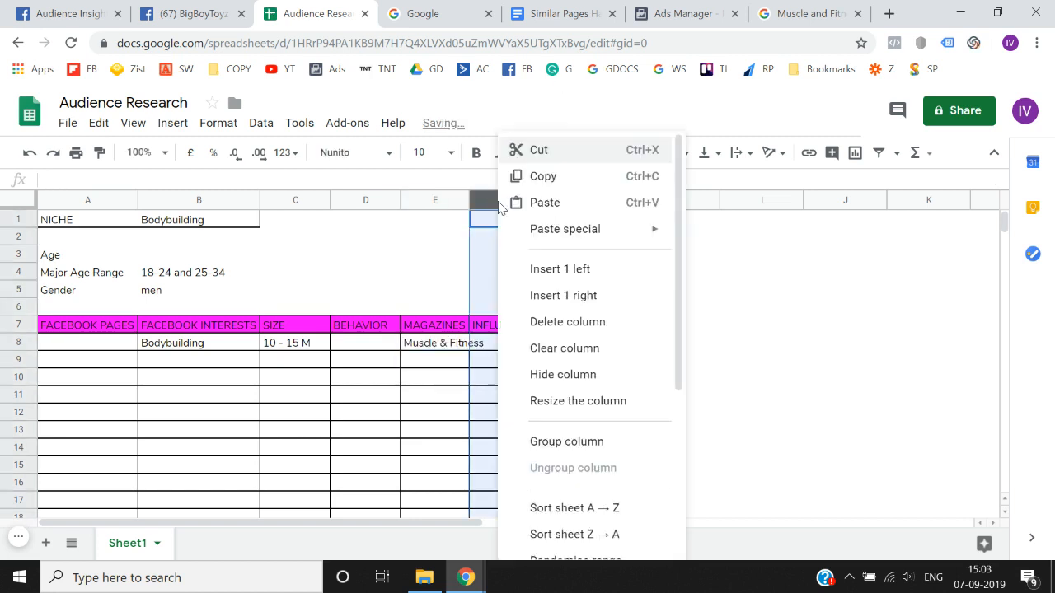
pyautogui.click(550, 275)
# - Copy the SIZE header from column C into the header cell of the blank column beside MAGAZINES
pyautogui.press('Left')
pyautogui.press('Left')
pyautogui.press('Down')
pyautogui.press('Down')
pyautogui.press('Down')
pyautogui.press('Down')
pyautogui.press('Down')
pyautogui.press('Left')
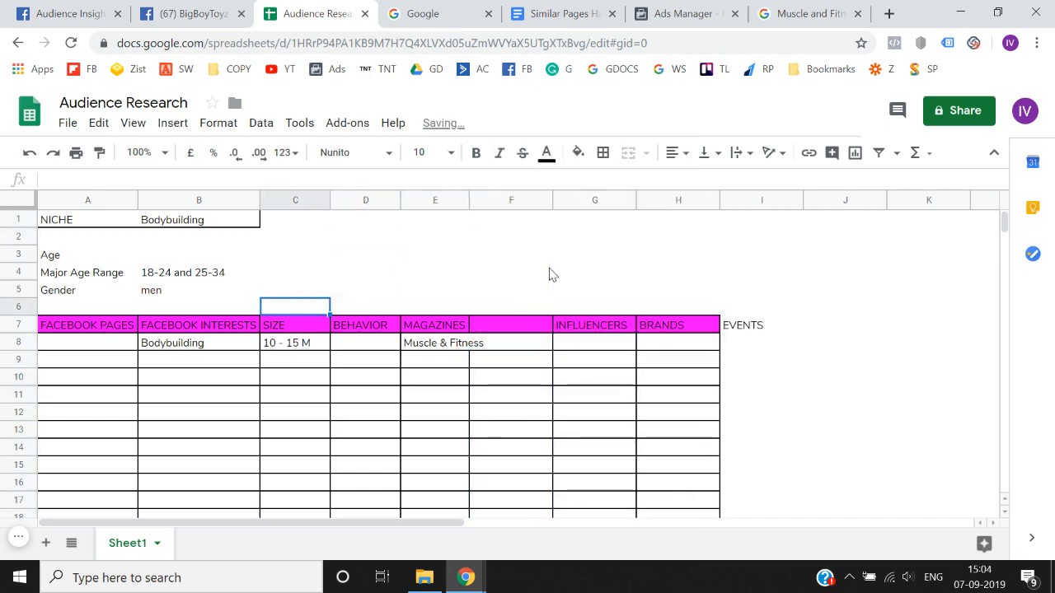
pyautogui.press('Down')
pyautogui.hotkey('ctrl', 'c')
pyautogui.press('Right')
pyautogui.press('Right')
pyautogui.press('Right')
pyautogui.hotkey('ctrl', 'v')
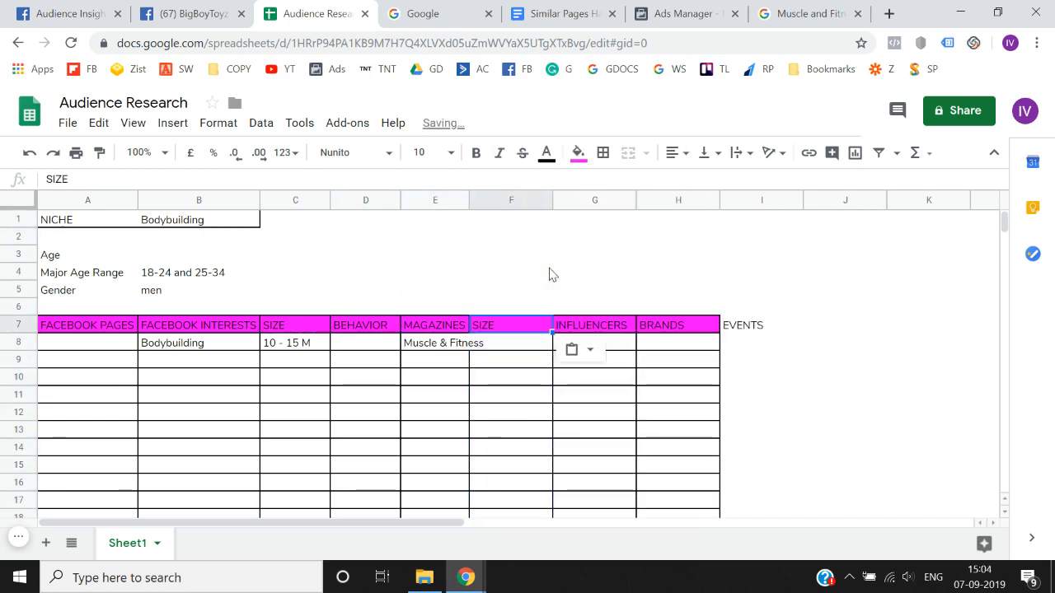
# - Check the Muscle & Fitness audience size in Audience Insights and enter 1.5 - 2m as its size in the spreadsheet
pyautogui.click(72, 6)
pyautogui.scroll(2, 58, 281)
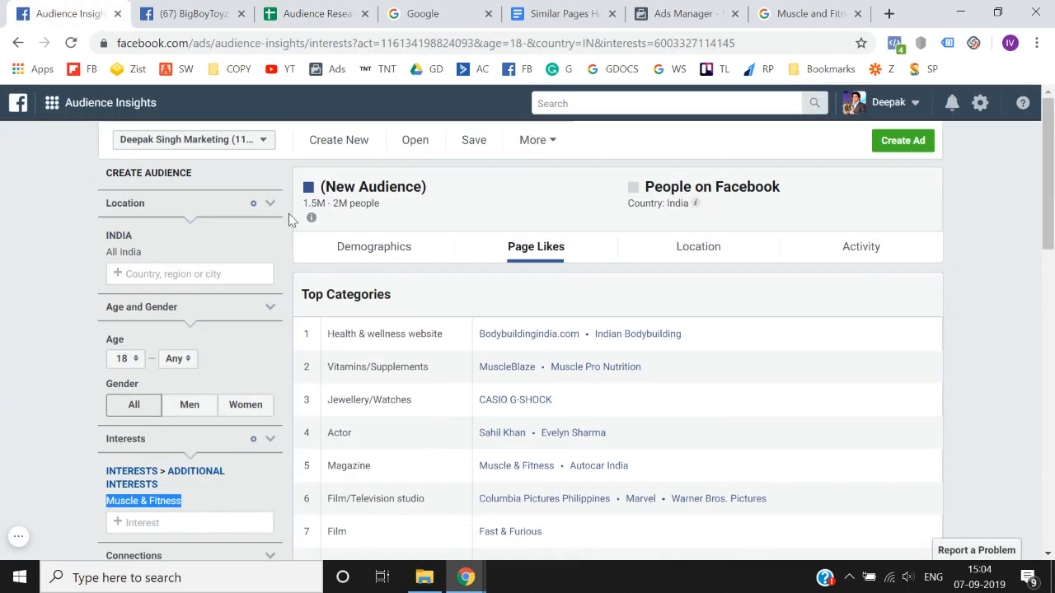
pyautogui.click(566, 11)
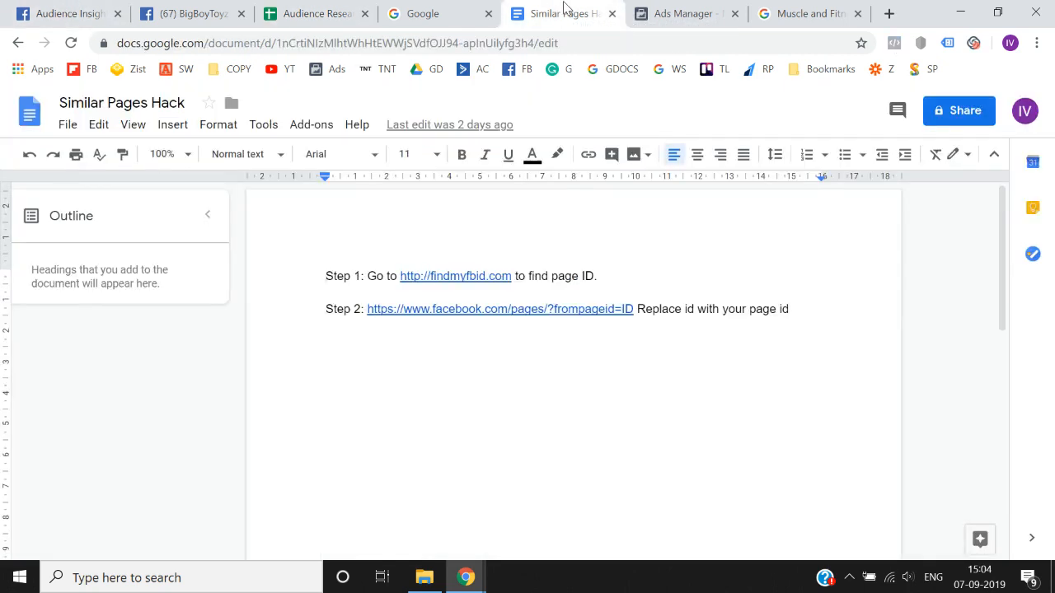
pyautogui.click(342, 7)
pyautogui.write('1.5')
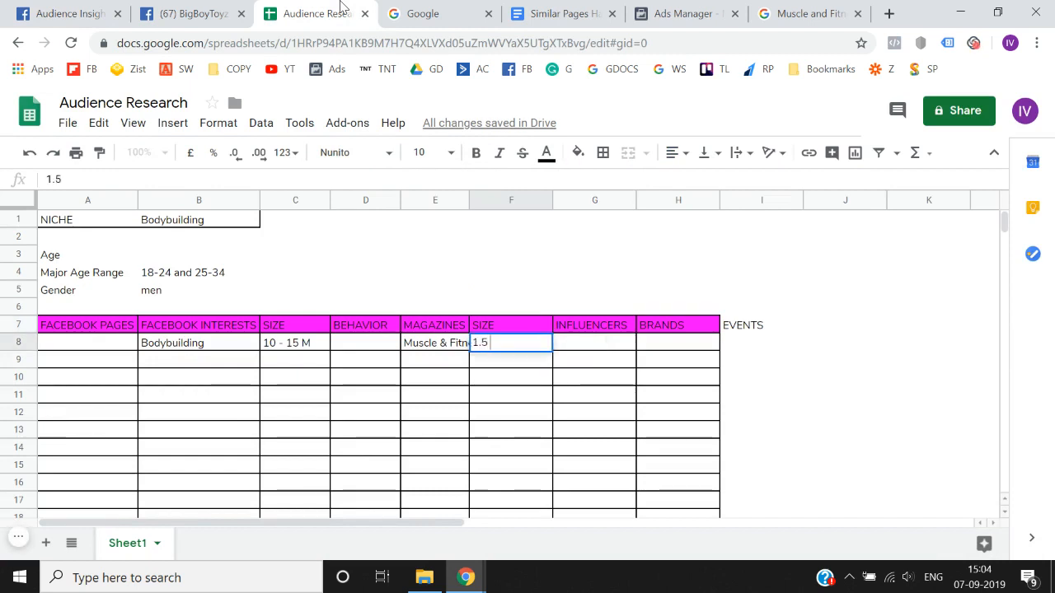
pyautogui.write(' - 2,')
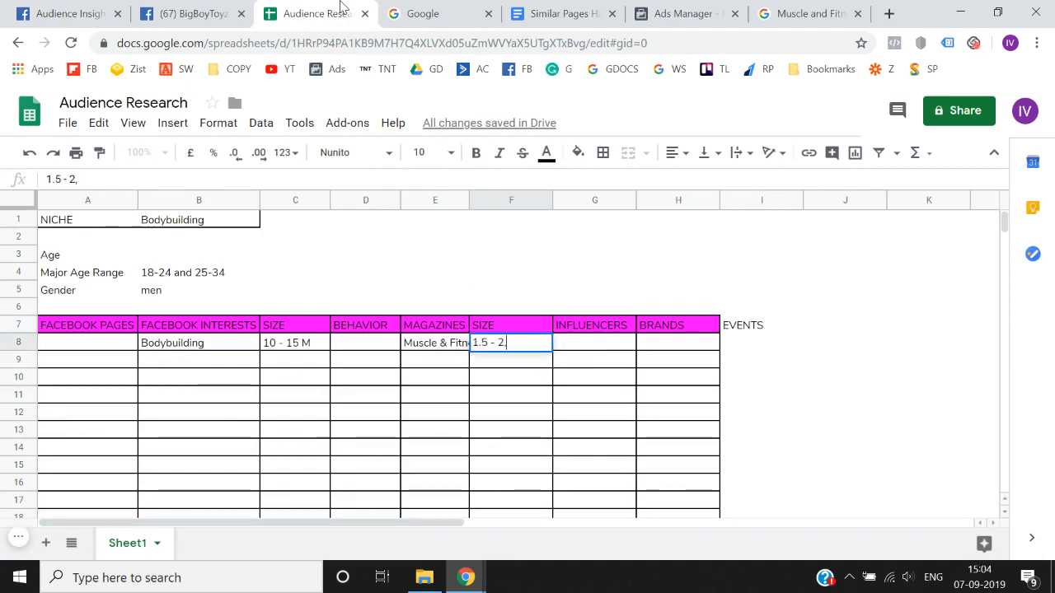
pyautogui.press('BackSpace')
pyautogui.write('m')
pyautogui.press('Return')
pyautogui.press('Up')
pyautogui.press('Left')
pyautogui.press('Left')
pyautogui.press('Left')
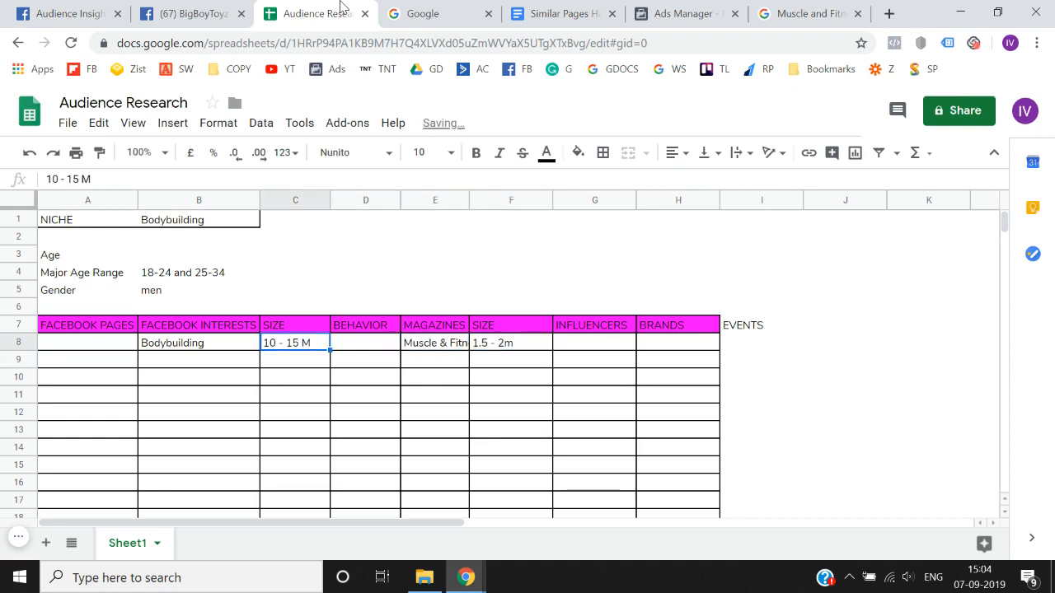
# - Open the Bodybuildingindia.com page from the Health & wellness website category in Audience Insights and copy its page name
pyautogui.click(89, 10)
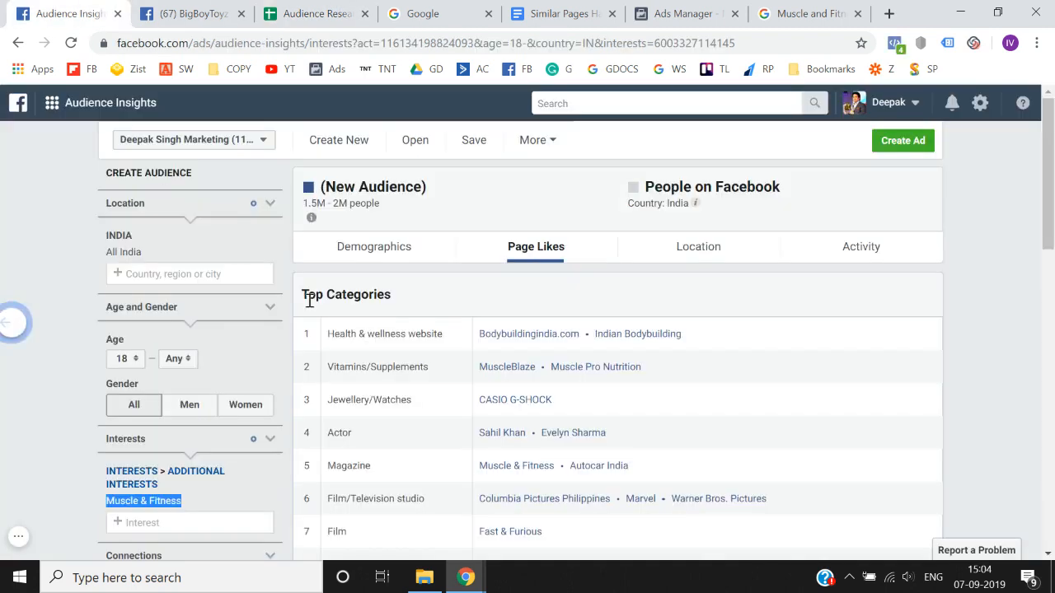
pyautogui.scroll(-1, 535, 323)
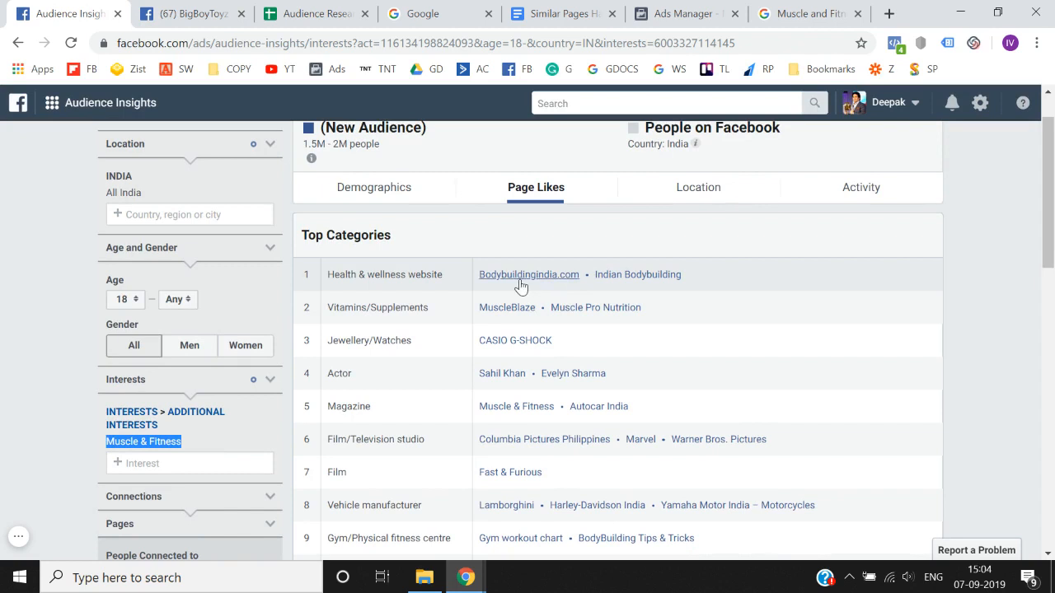
pyautogui.rightClick(525, 281)
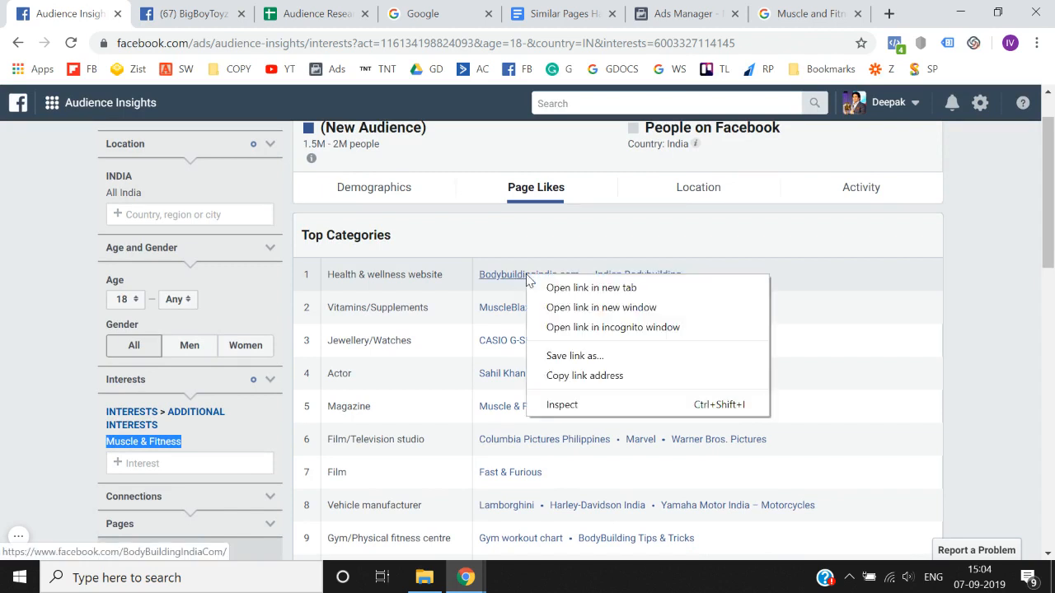
pyautogui.click(577, 285)
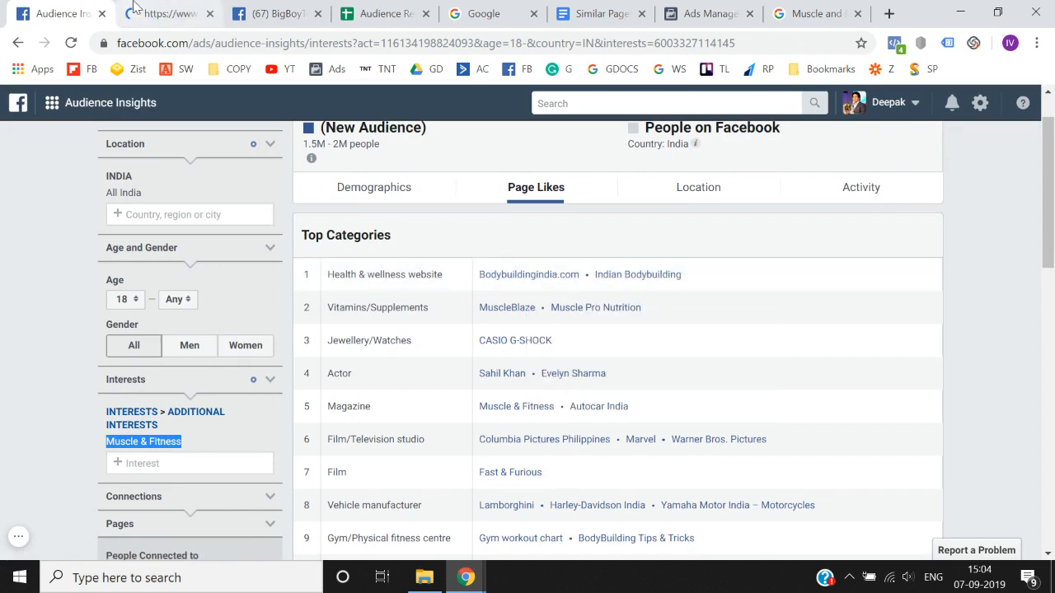
pyautogui.click(144, 13)
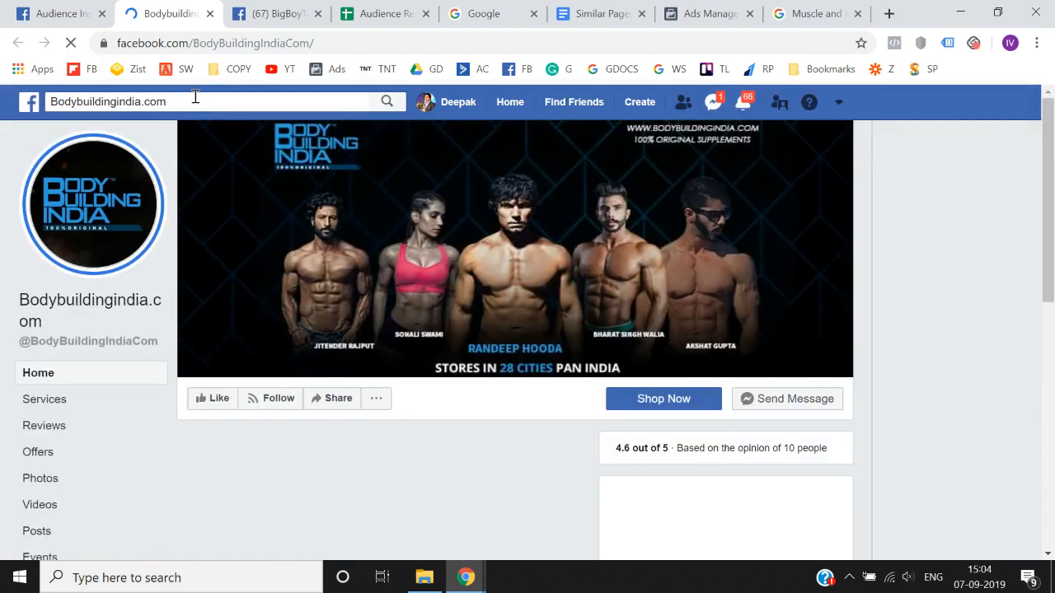
pyautogui.click(190, 100)
pyautogui.hotkey('ctrl', 'c')
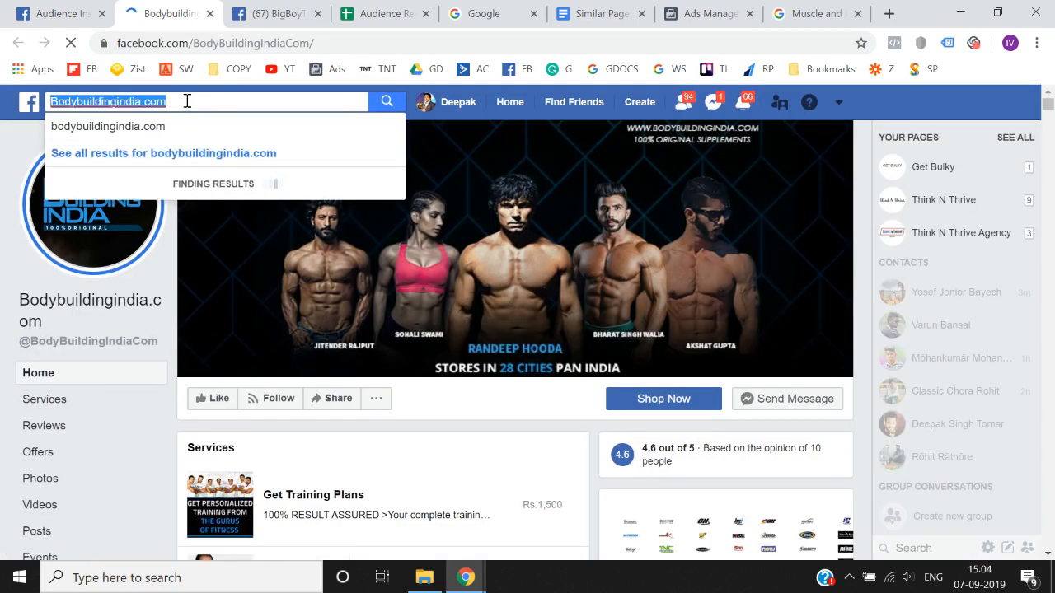
# - Search the Audience Insights interests for Bodybuildingindia.com and clear the search text
pyautogui.click(75, 8)
pyautogui.scroll(-2, 32, 404)
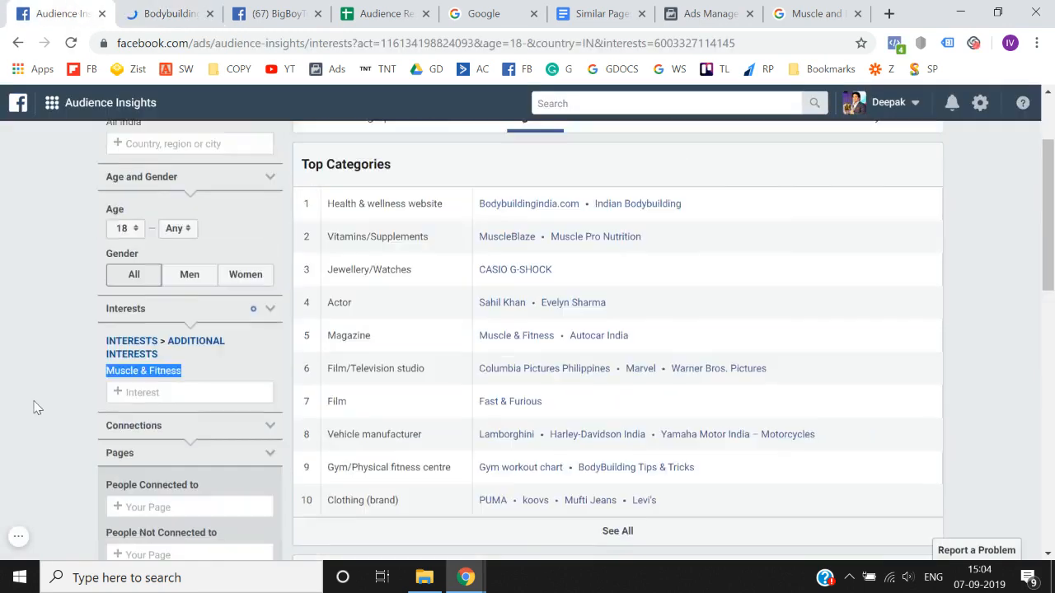
pyautogui.click(147, 358)
pyautogui.hotkey('ctrl', 'v')
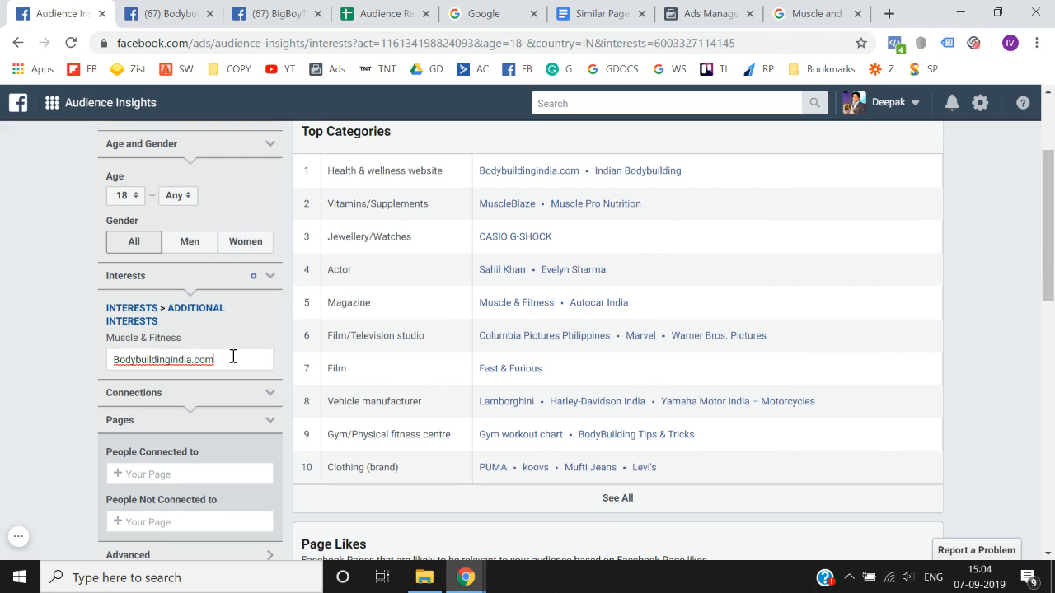
pyautogui.press('BackSpace')
pyautogui.press('BackSpace')
pyautogui.hotkey('ctrl', 'a')
pyautogui.press('BackSpace')
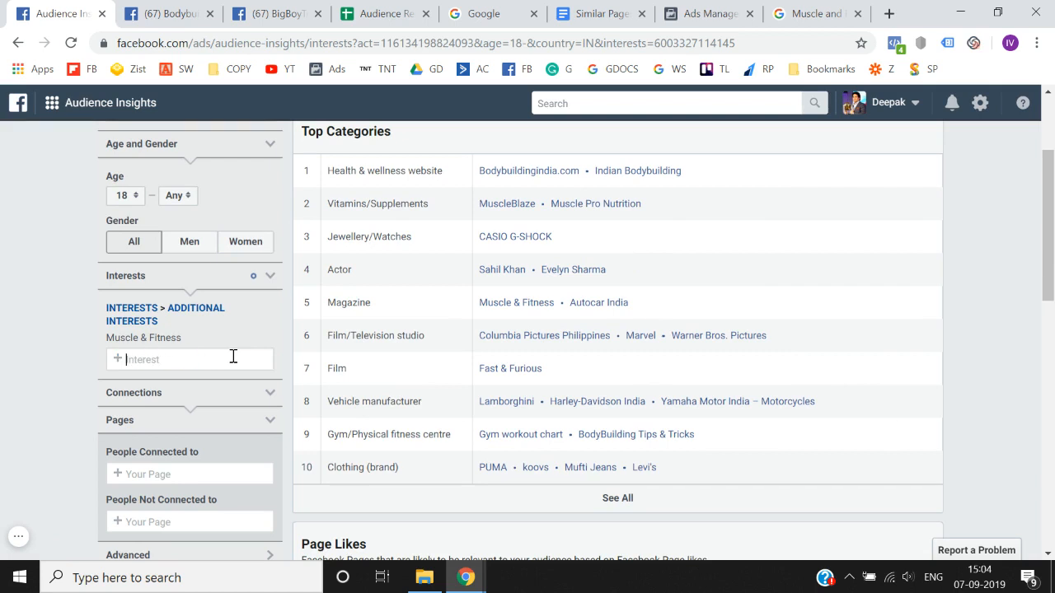
# - Search for Bodybuildingindia.com in Ads Manager's detailed targeting, clear the search, and close the Bodybuildingindia.com page
pyautogui.click(725, 7)
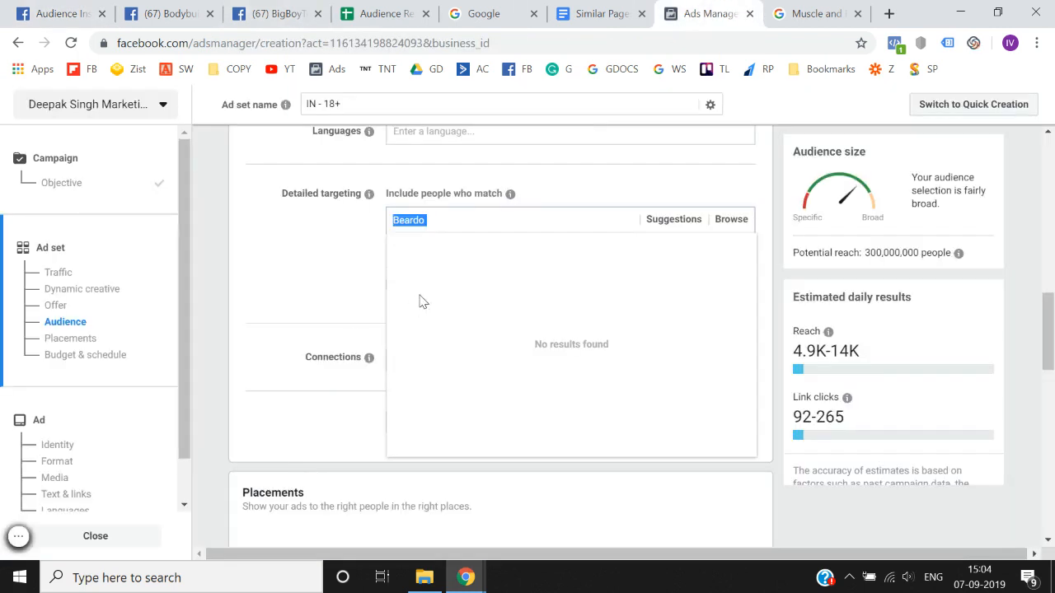
pyautogui.hotkey('ctrl', 'v')
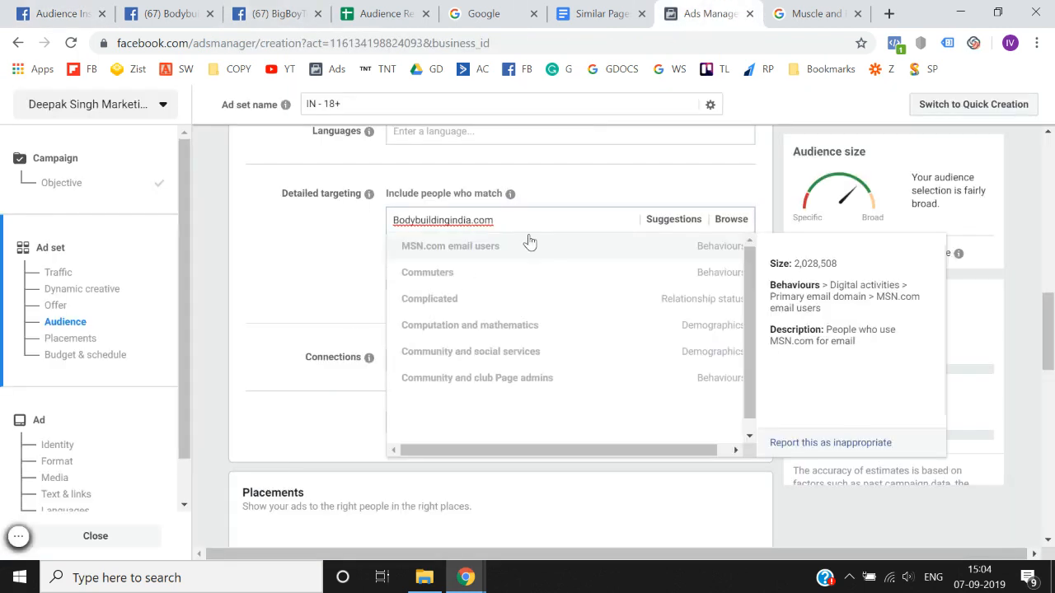
pyautogui.hotkey('ctrl', 'a')
pyautogui.press('BackSpace')
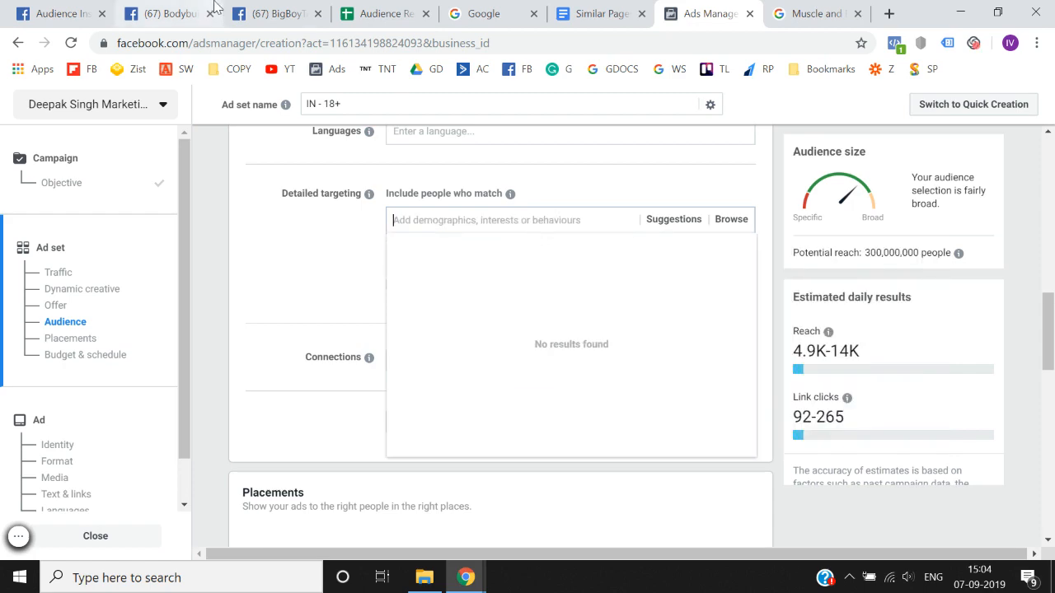
pyautogui.click(198, 5)
pyautogui.click(284, 10)
pyautogui.click(198, 12)
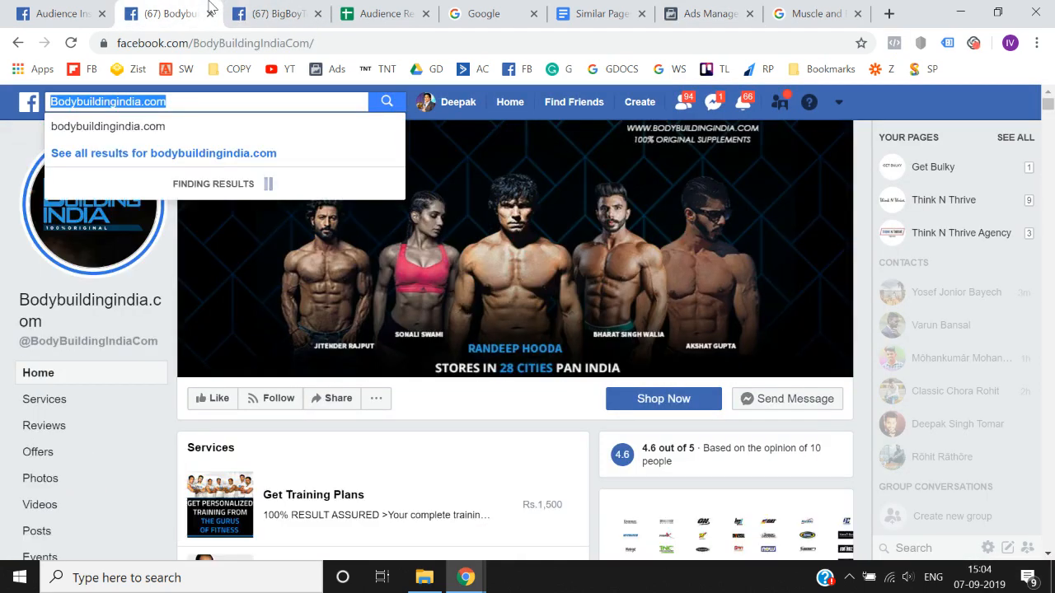
pyautogui.click(210, 16)
pyautogui.click(61, 13)
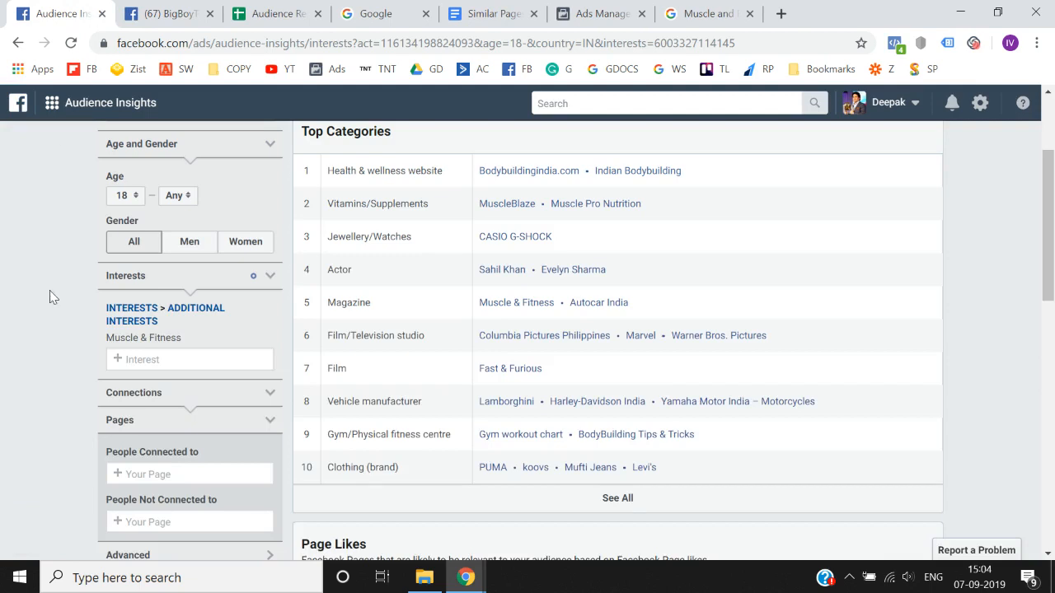
# - Open the Indian Bodybuilding page from the Health & wellness website category and copy its page name
pyautogui.rightClick(634, 178)
pyautogui.click(659, 183)
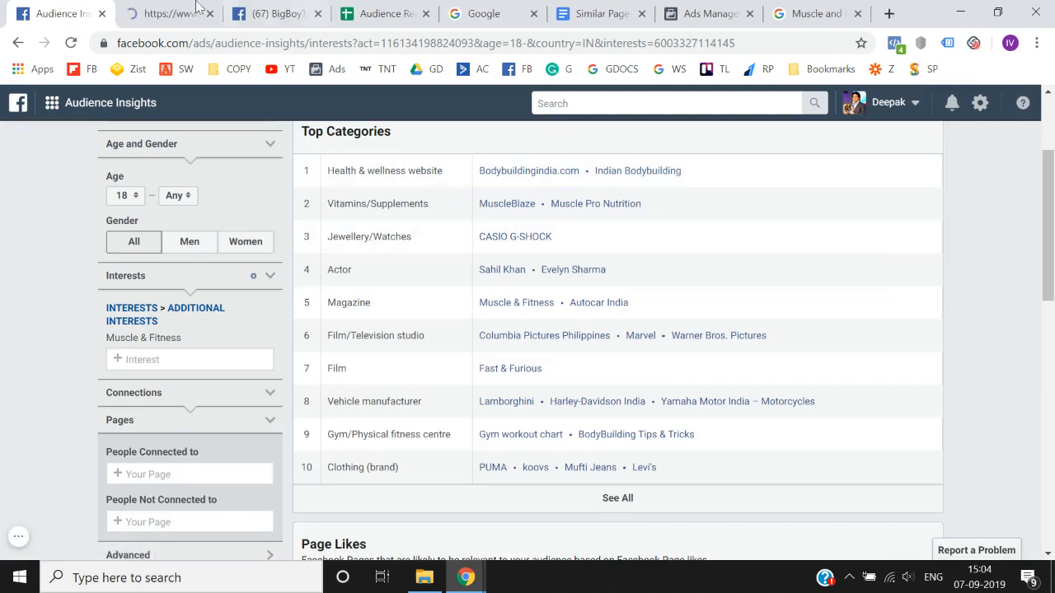
pyautogui.click(134, 8)
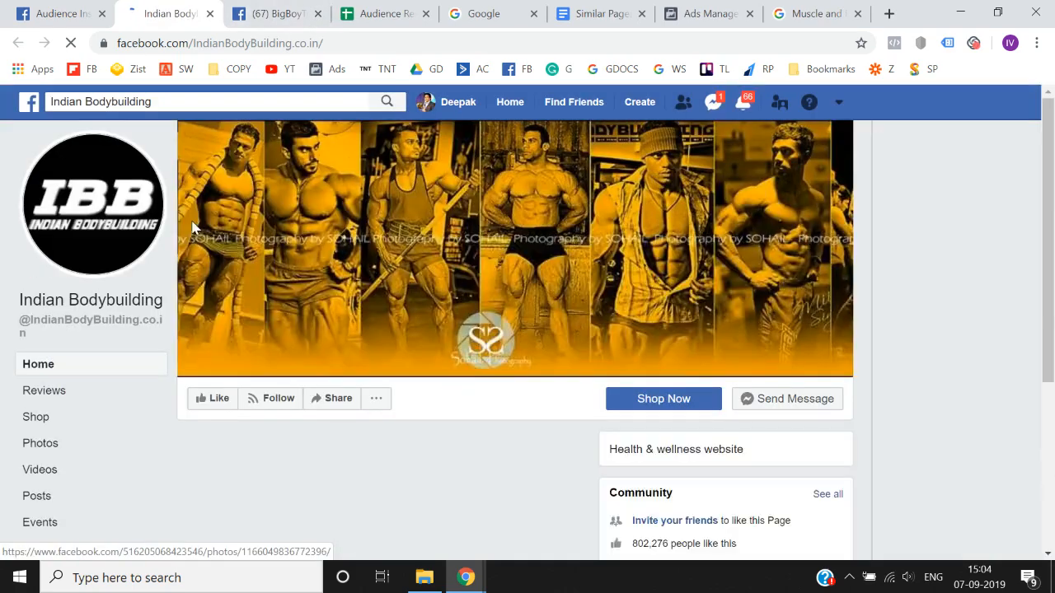
pyautogui.click(229, 103)
pyautogui.hotkey('ctrl', 'c')
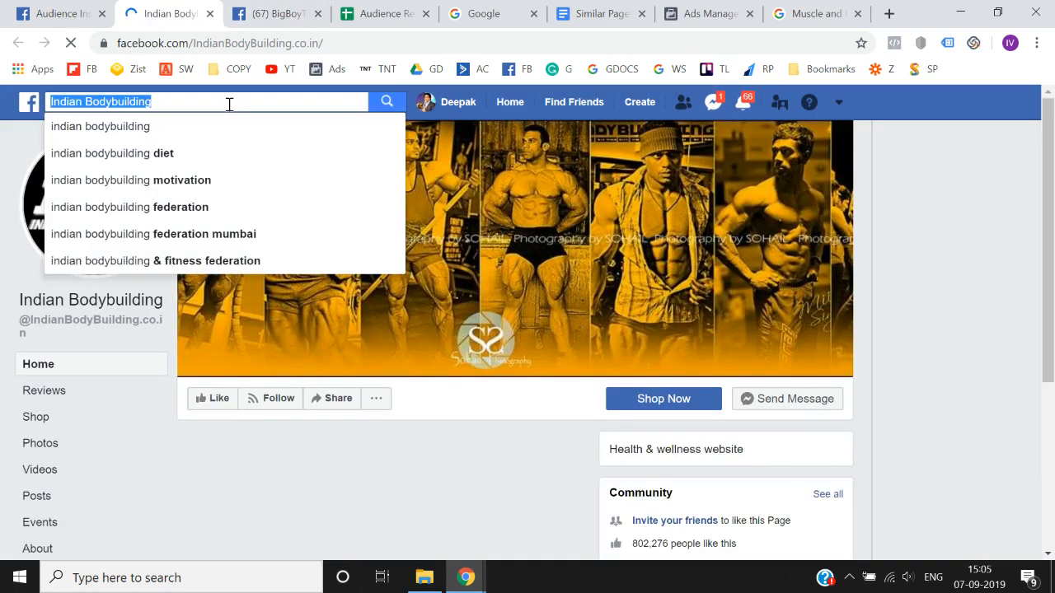
# - In Audience Insights, replace the Muscle & Fitness interest with Indian Bodybuilding and check the audience size
pyautogui.click(83, 12)
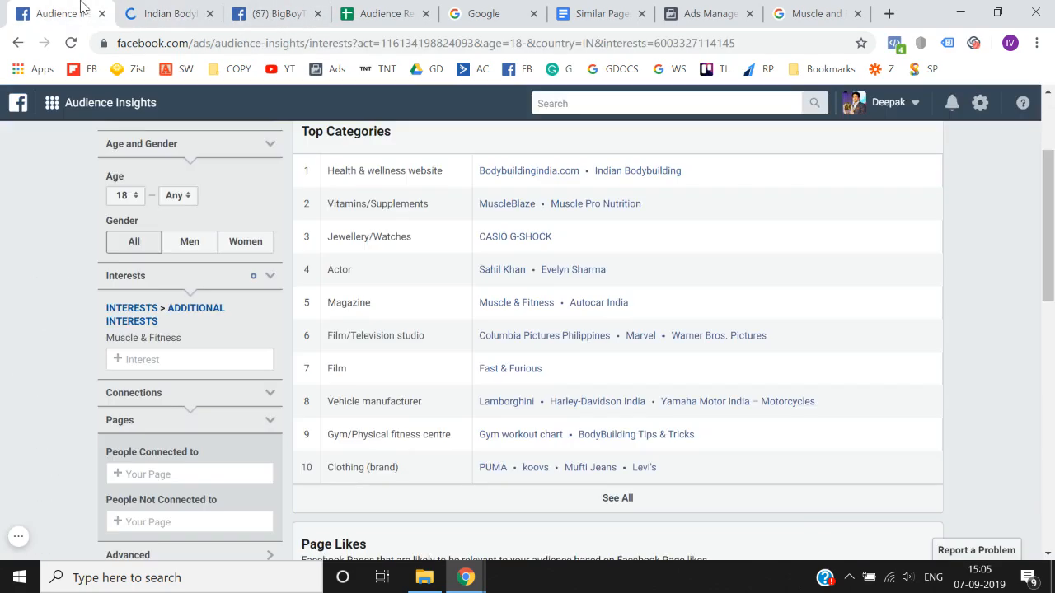
pyautogui.click(158, 360)
pyautogui.hotkey('ctrl', 'v')
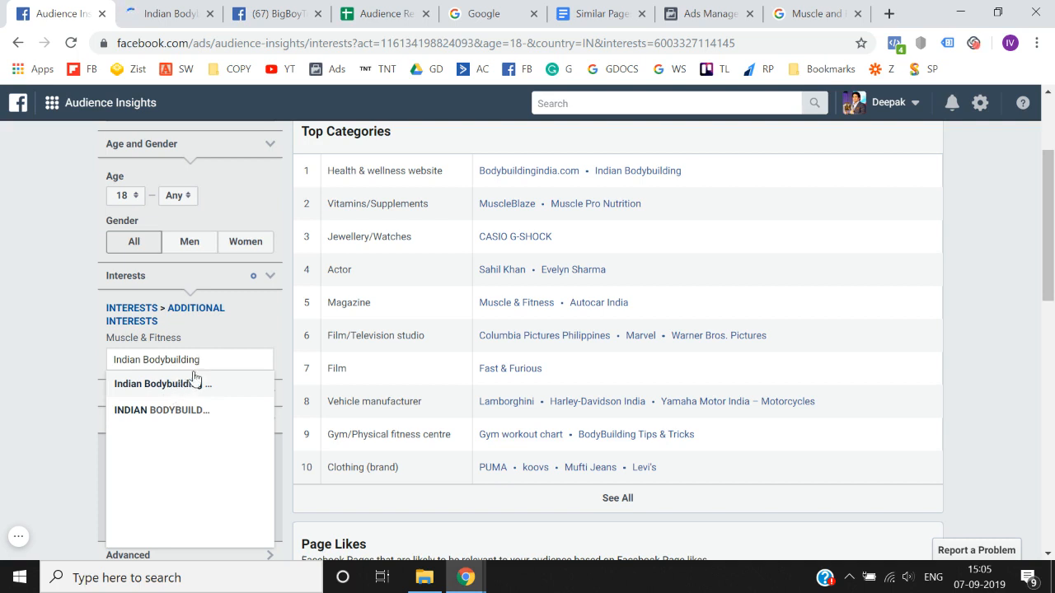
pyautogui.click(272, 338)
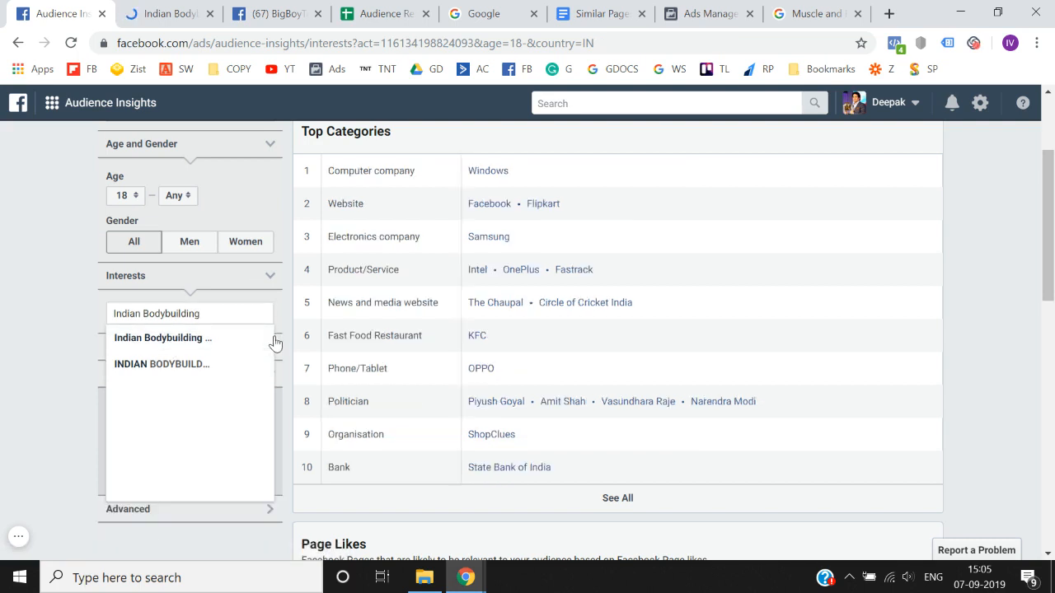
pyautogui.click(212, 340)
pyautogui.click(2, 369)
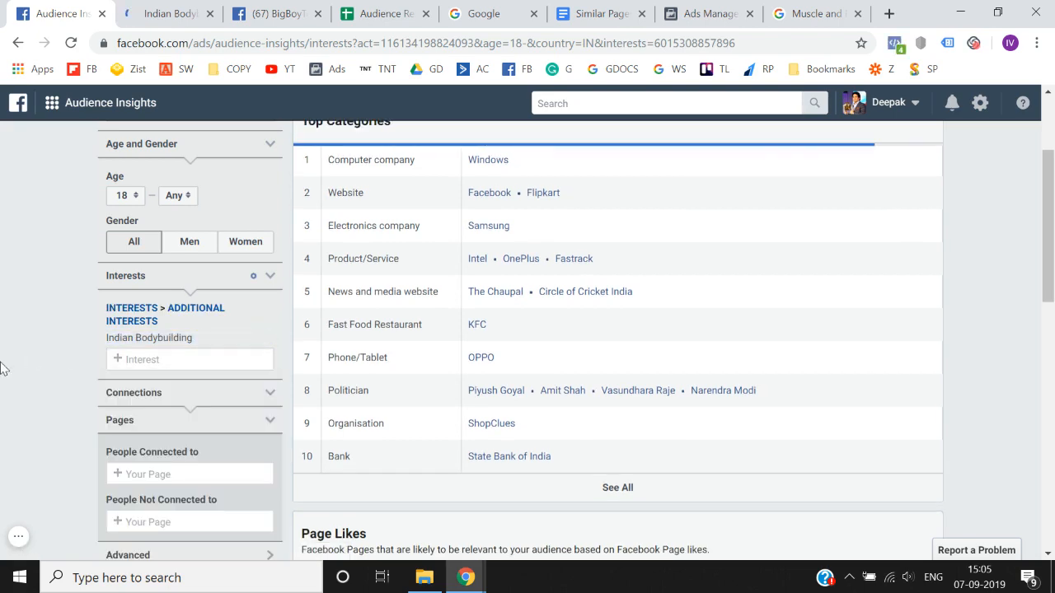
pyautogui.scroll(2, 2, 368)
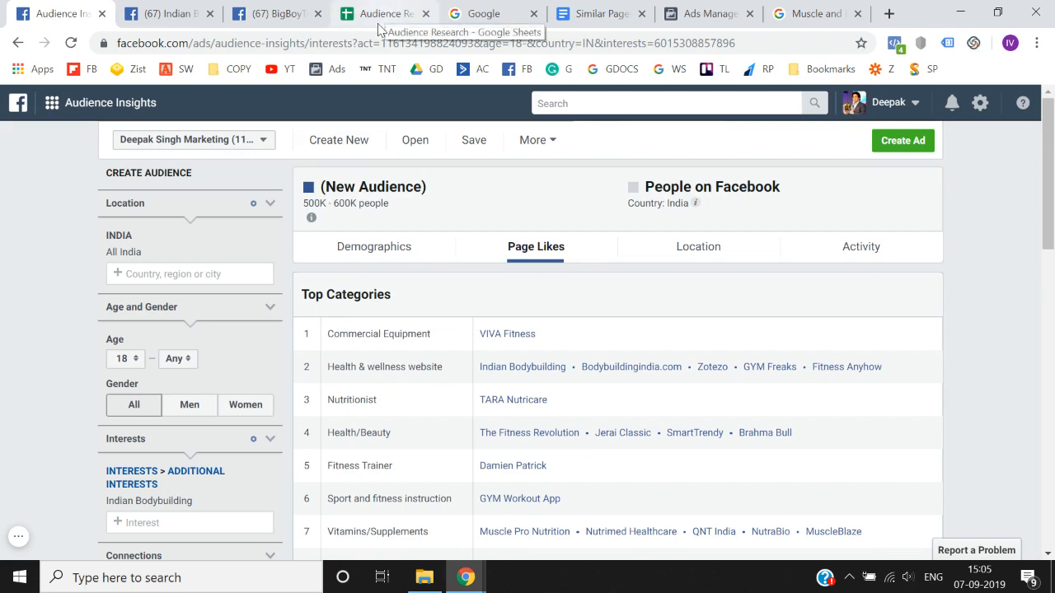
# - Copy the Indian Bodybuilding interest name from Audience Insights and enter it under FACEBOOK PAGES in cell A9 of the Audience Research spreadsheet
pyautogui.scroll(-2, 200, 284)
pyautogui.moveTo(106, 313); pyautogui.dragTo(215, 320)
pyautogui.hotkey('ctrl', 'c')
pyautogui.click(280, 13)
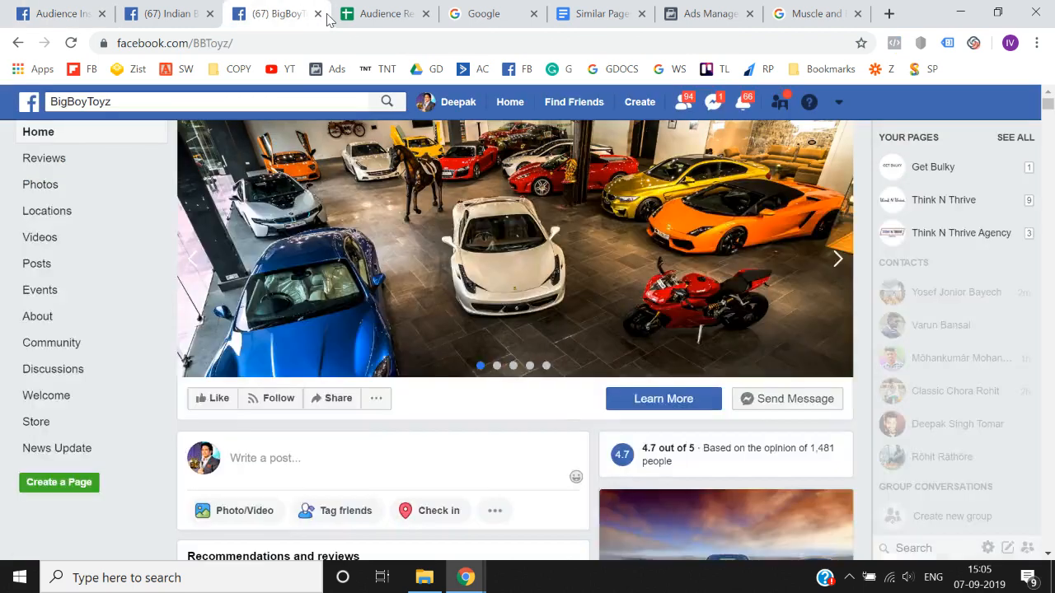
pyautogui.click(356, 15)
pyautogui.press('Left')
pyautogui.press('Down')
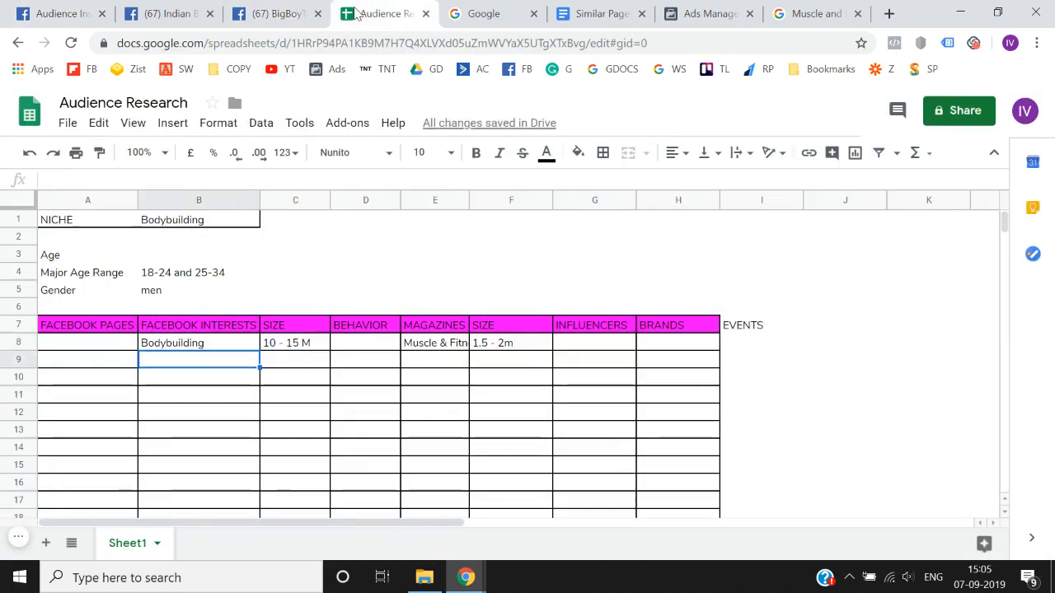
pyautogui.press('Right')
pyautogui.press('Right')
pyautogui.press('Right')
pyautogui.press('Left')
pyautogui.press('Left')
pyautogui.press('Left')
pyautogui.press('Left')
pyautogui.press('Return')
pyautogui.hotkey('ctrl', 'v')
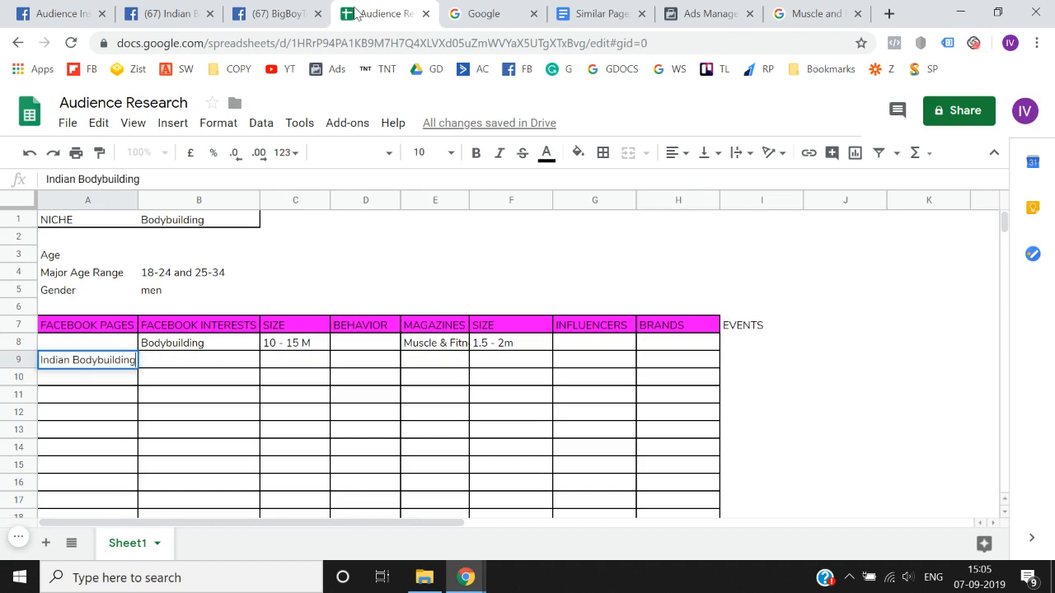
pyautogui.press('Return')
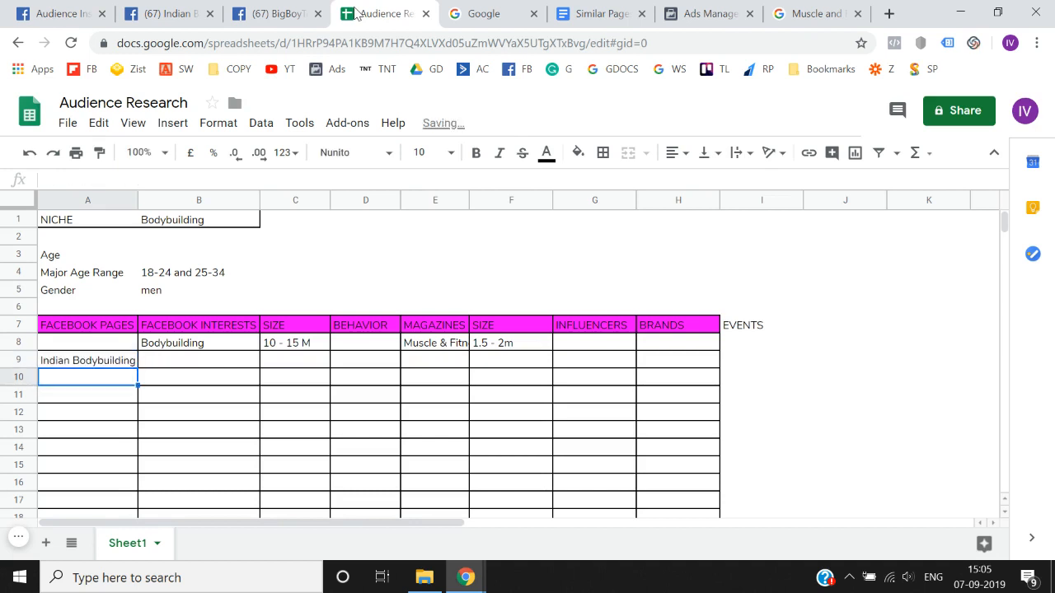
# - Insert a column directly after FACEBOOK PAGES and copy the SIZE header into its cell B7
pyautogui.rightClick(190, 204)
pyautogui.click(240, 280)
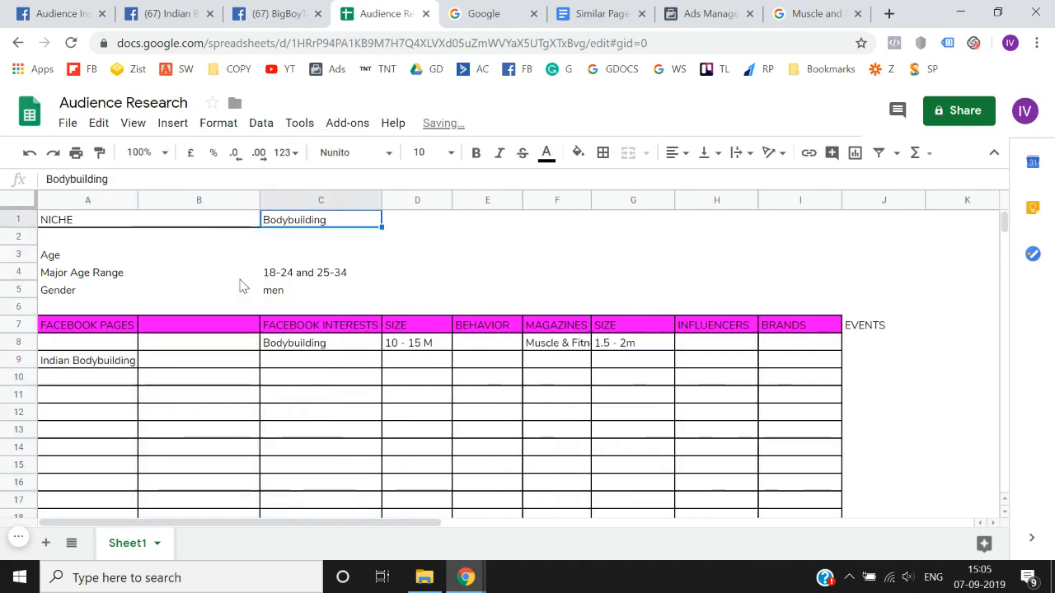
pyautogui.press('Down')
pyautogui.press('Down')
pyautogui.press('Down')
pyautogui.press('Down')
pyautogui.press('Down')
pyautogui.press('Left')
pyautogui.hotkey('ctrl', 'c')
pyautogui.press('Left')
pyautogui.press('Left')
pyautogui.press('Left')
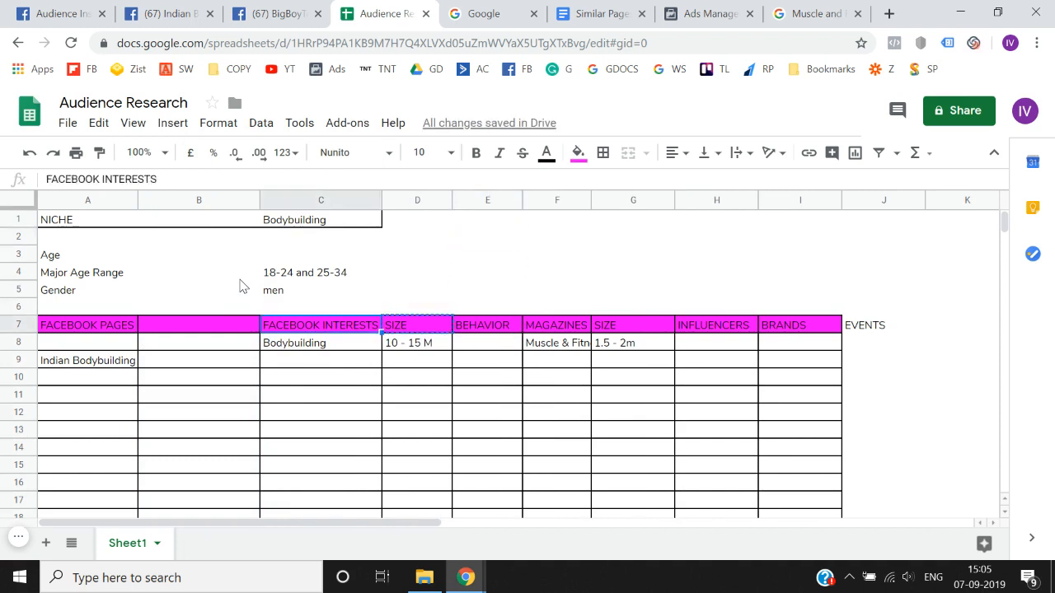
pyautogui.press('Right')
pyautogui.hotkey('ctrl', 'v')
# - Enter "5 - 6 l" as the size of Indian Bodybuilding in cell B9
pyautogui.press('Down')
pyautogui.press('Down')
pyautogui.press('Down')
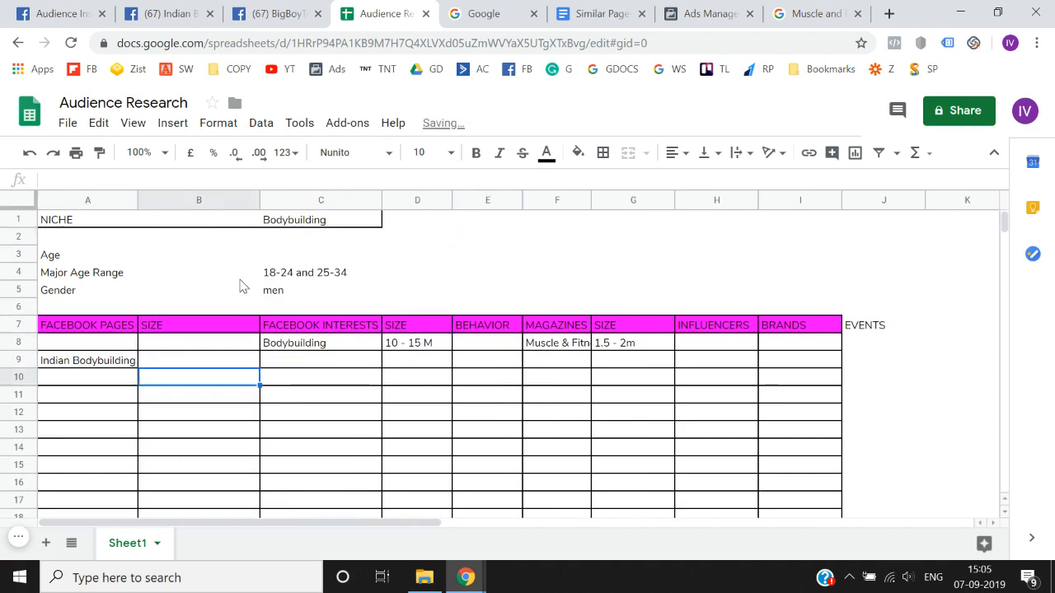
pyautogui.press('Up')
pyautogui.write('5')
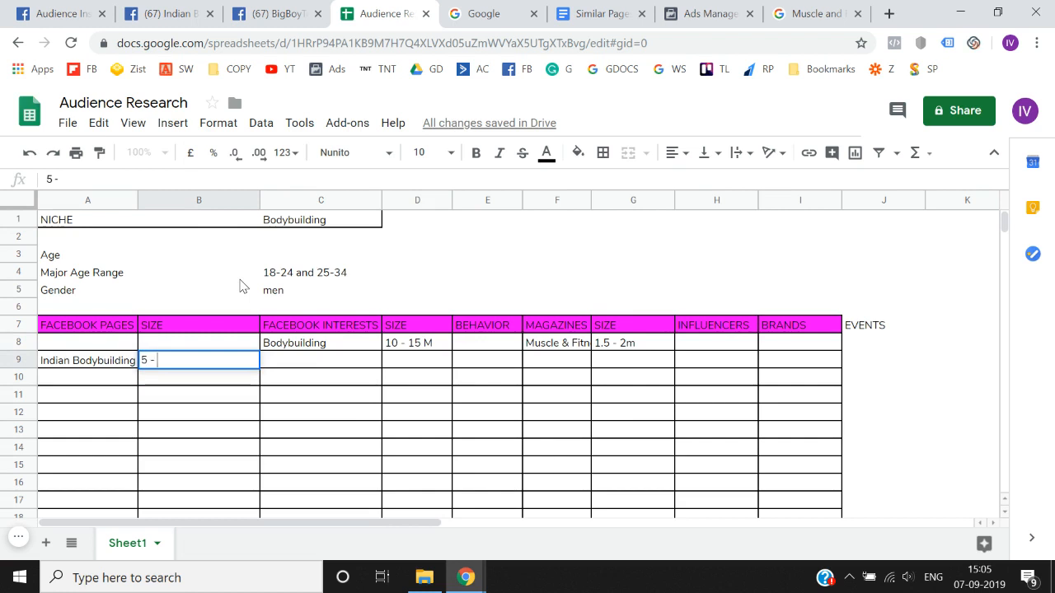
pyautogui.write(' - 6 l')
pyautogui.press('Return')
pyautogui.press('Up')
pyautogui.press('F2')
pyautogui.press('BackSpace')
pyautogui.write('l')
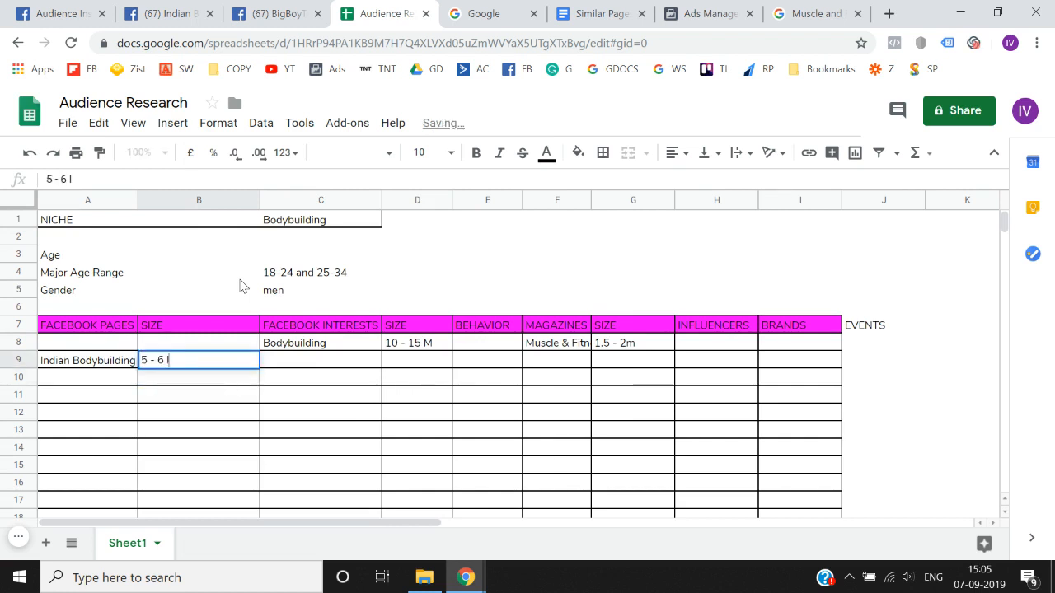
pyautogui.press('Return')
pyautogui.click(70, 9)
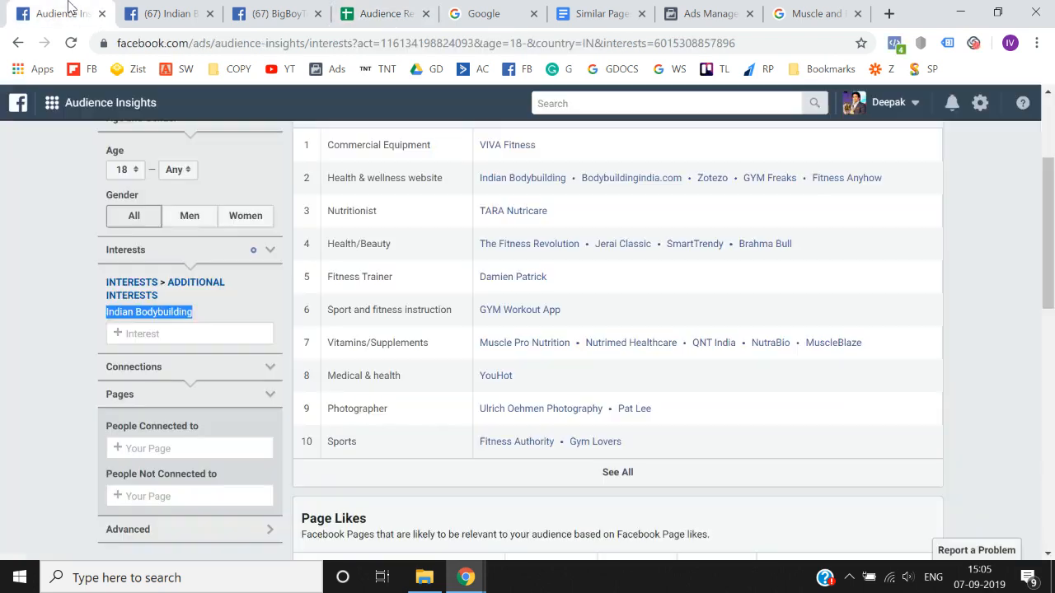
pyautogui.click(181, 8)
pyautogui.hotkey('ctrl', 'Tab')
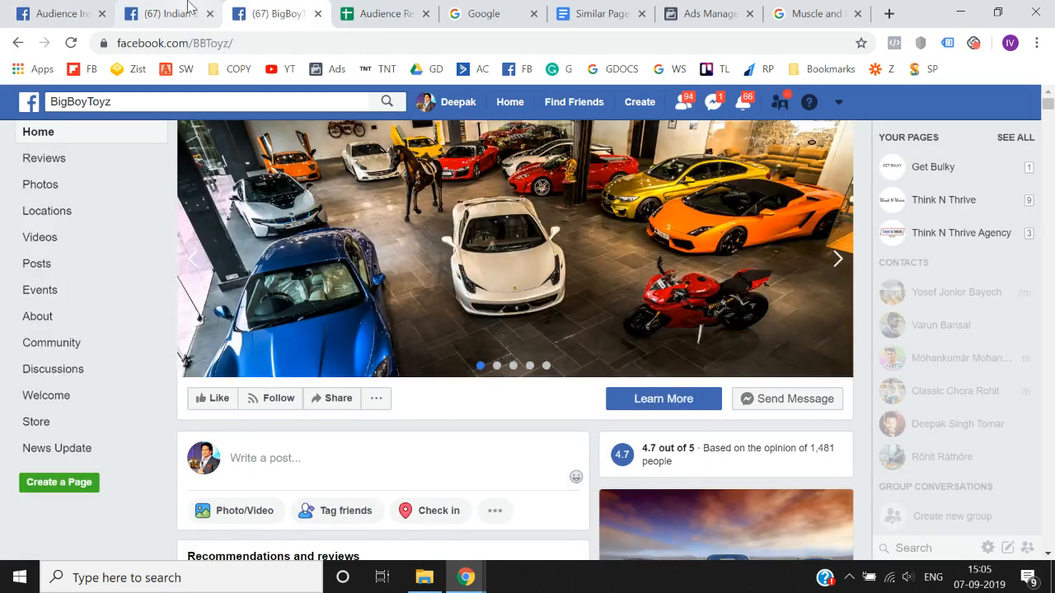
pyautogui.click(383, 13)
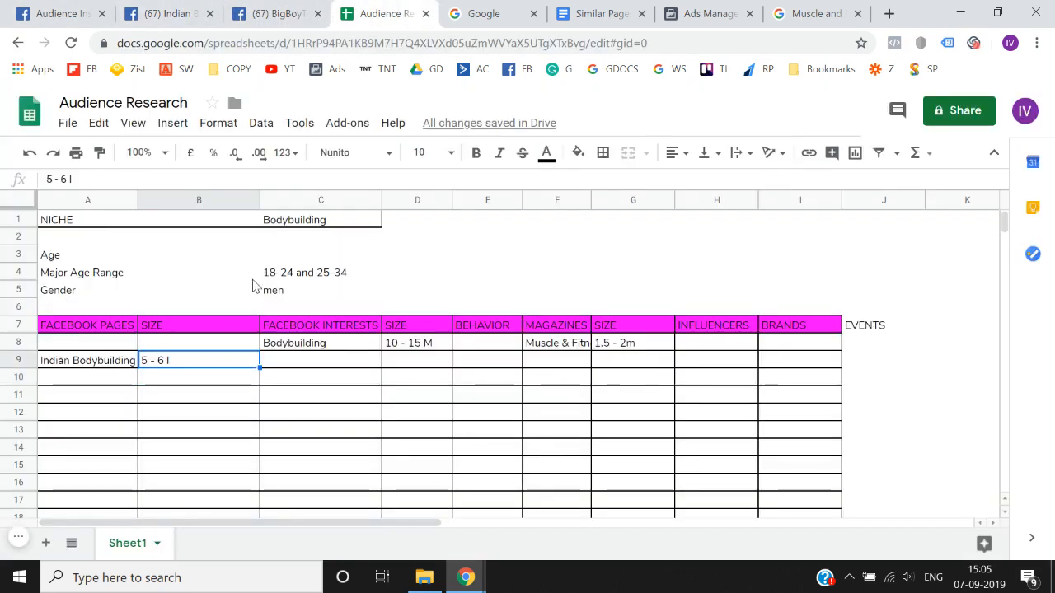
pyautogui.press('Up')
pyautogui.press('Right')
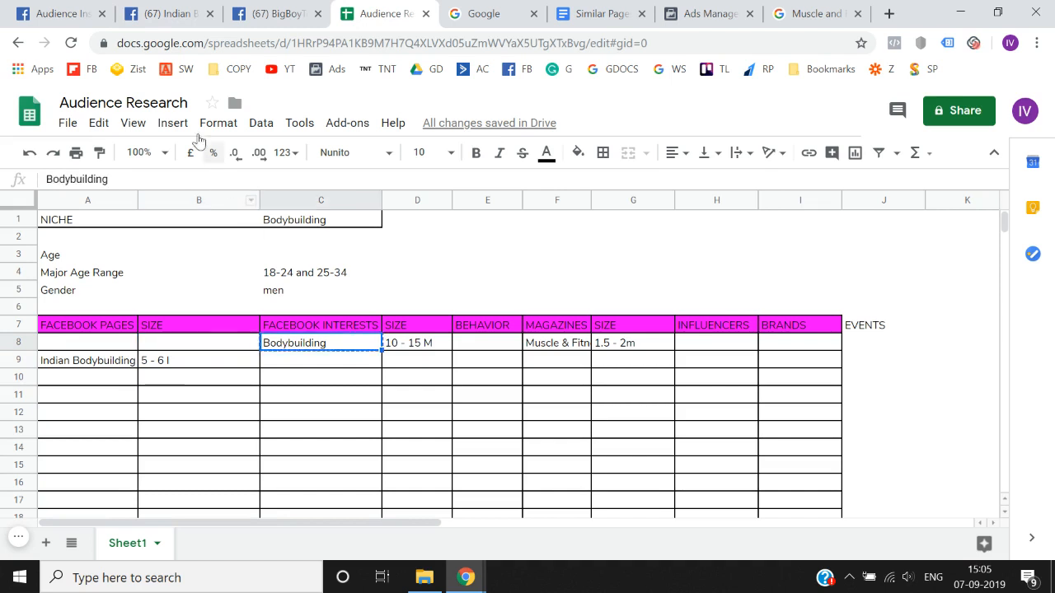
pyautogui.click(88, 9)
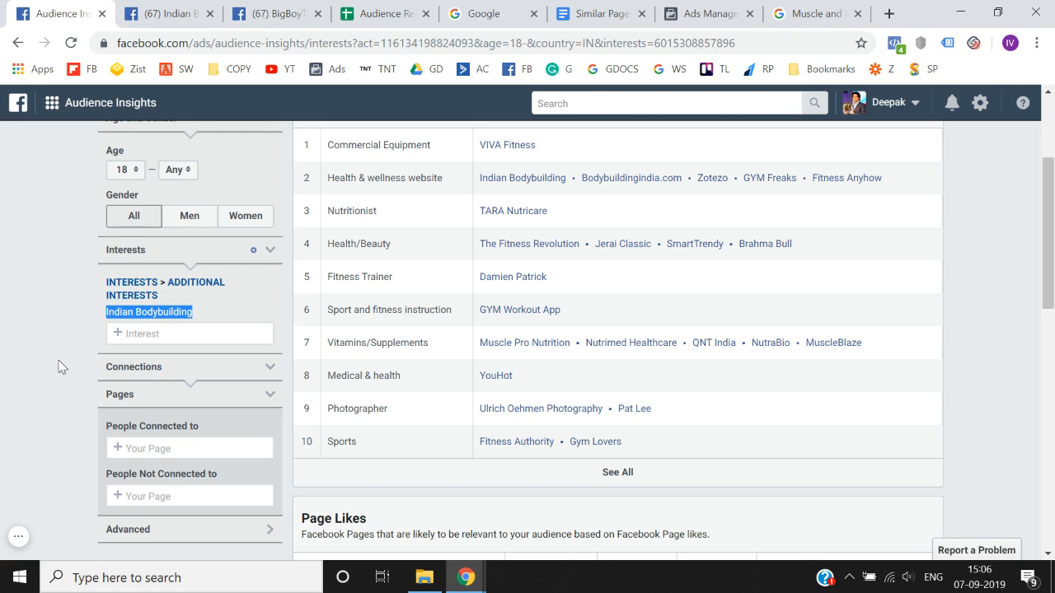
pyautogui.click(381, 10)
pyautogui.press('Left')
pyautogui.press('Right')
pyautogui.press('Right')
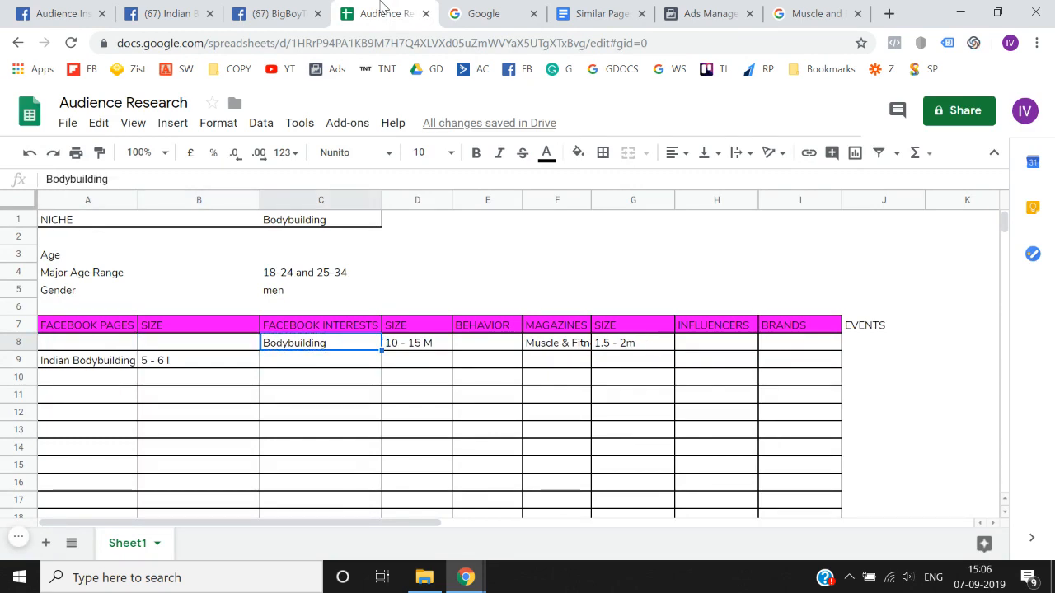
# - In Audience Insights, open the VIVA Fitness page from the Commercial Equipment category and copy its page name
pyautogui.click(83, 10)
pyautogui.scroll(2, 66, 266)
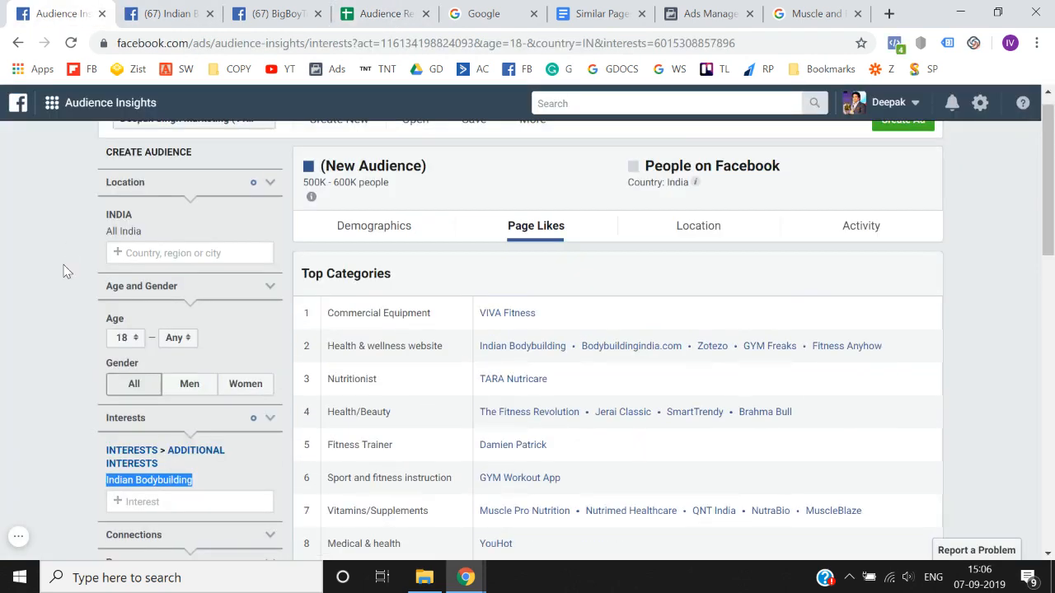
pyautogui.scroll(-1, 52, 481)
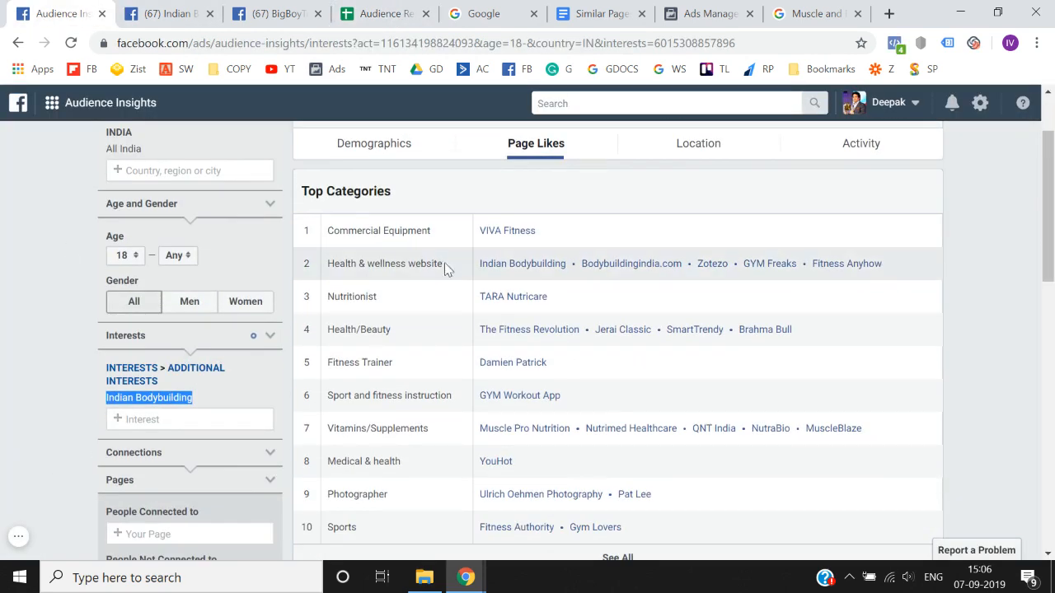
pyautogui.rightClick(512, 232)
pyautogui.click(535, 246)
pyautogui.click(157, 12)
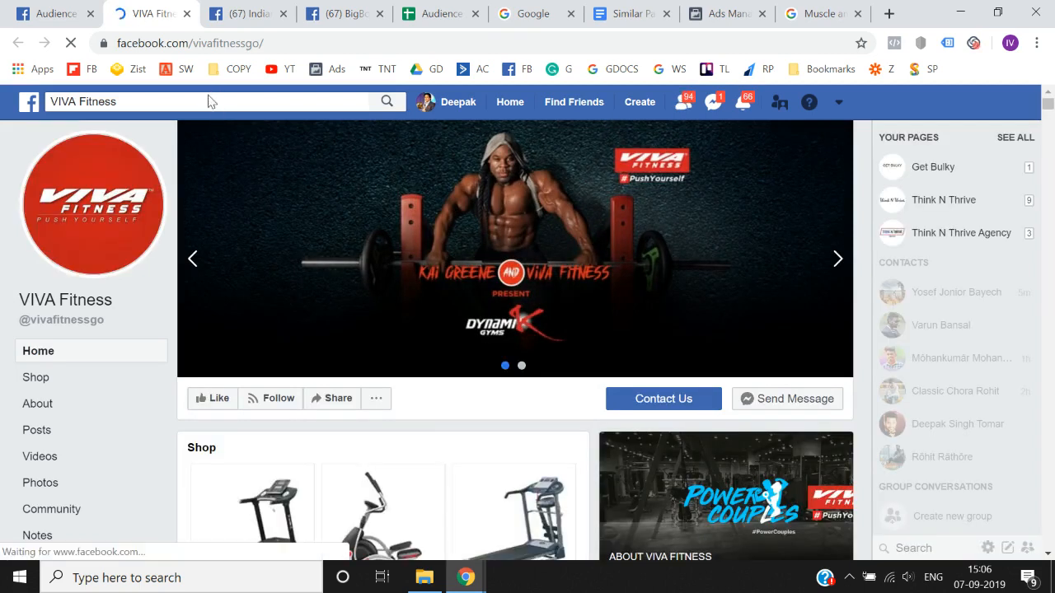
pyautogui.click(203, 103)
pyautogui.hotkey('ctrl', 'c')
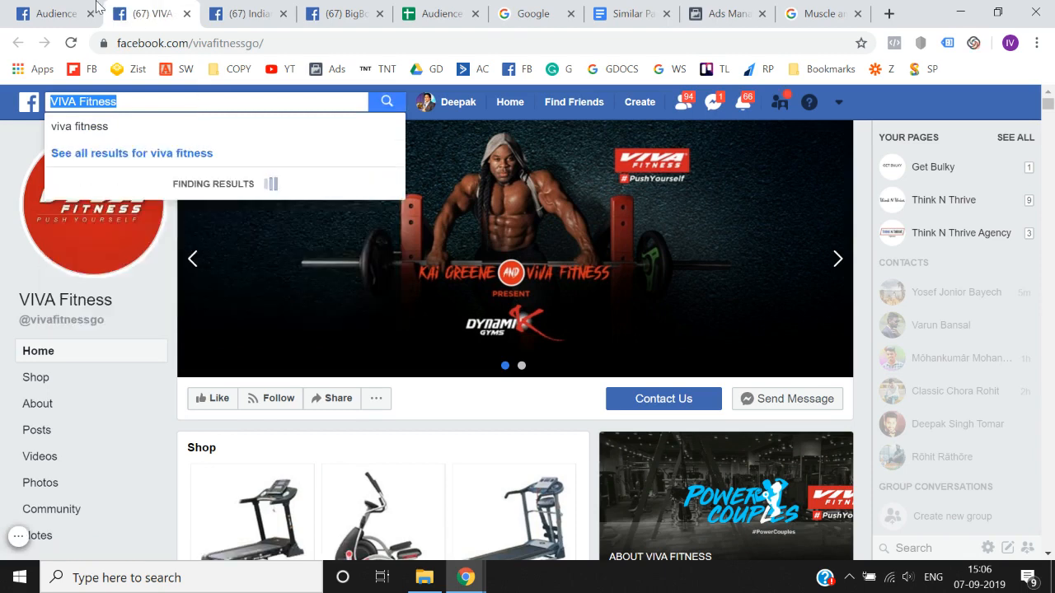
# - Search the Audience Insights interests for VIVA Fitness and clear the search text
pyautogui.click(57, 6)
pyautogui.scroll(-1, 156, 408)
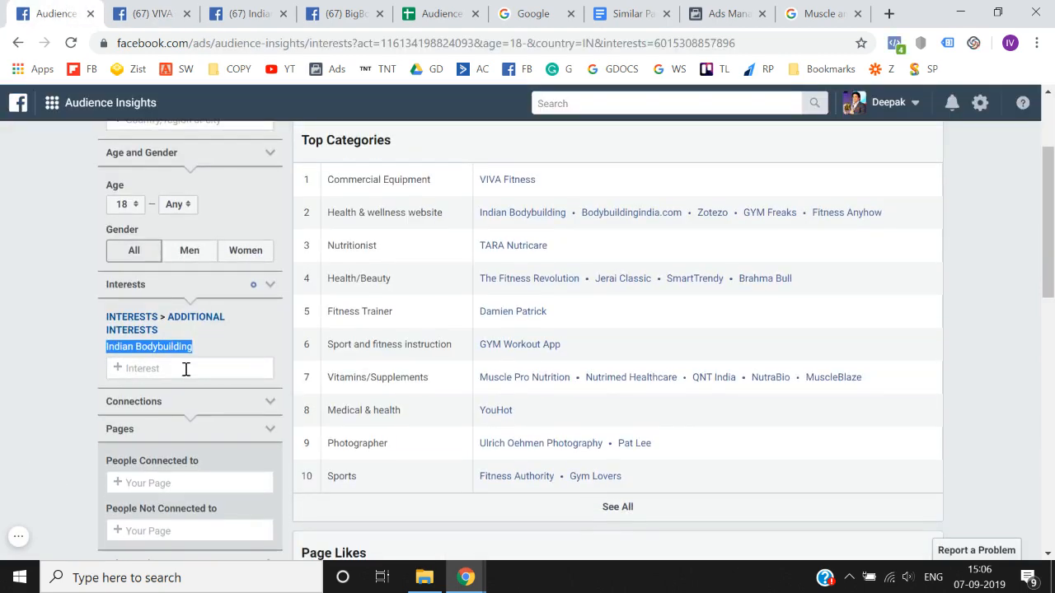
pyautogui.click(185, 368)
pyautogui.hotkey('ctrl', 'v')
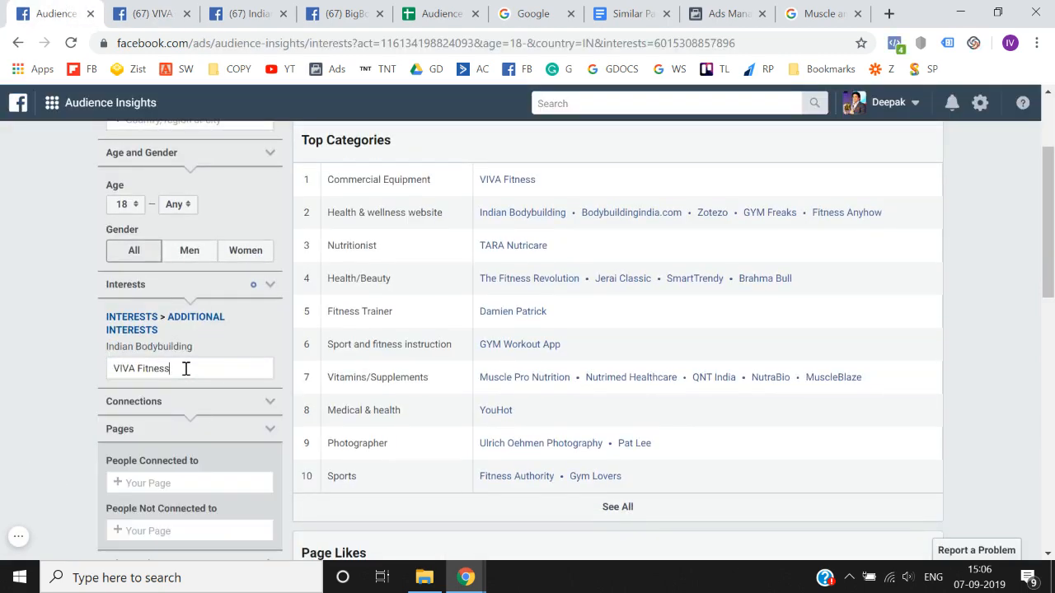
pyautogui.hotkey('ctrl', 'a')
pyautogui.press('BackSpace')
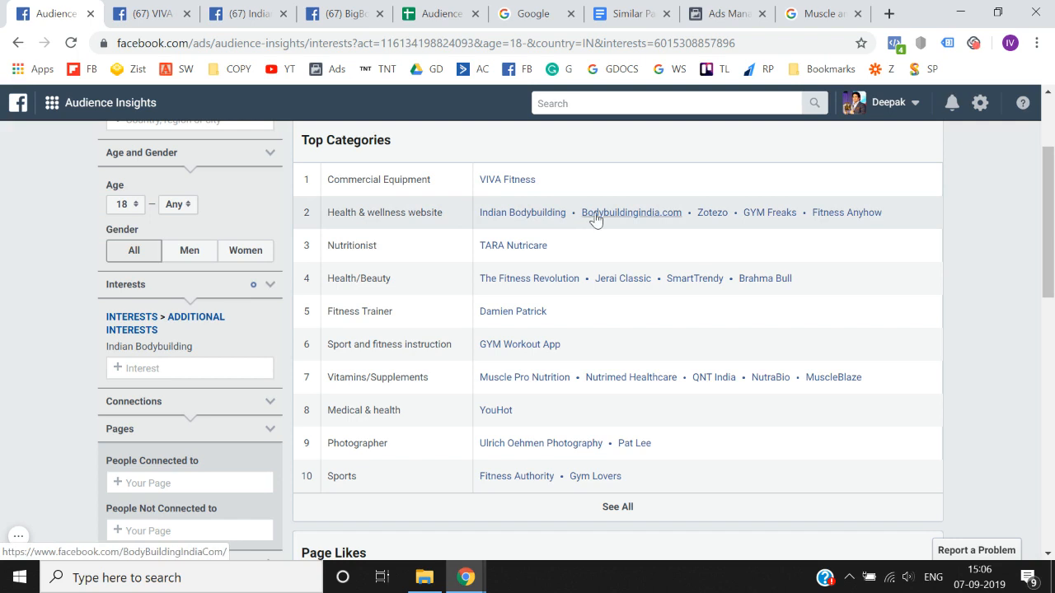
# - Open the GYM Freaks page from the Health & wellness website category and copy its page name
pyautogui.rightClick(774, 212)
pyautogui.click(808, 221)
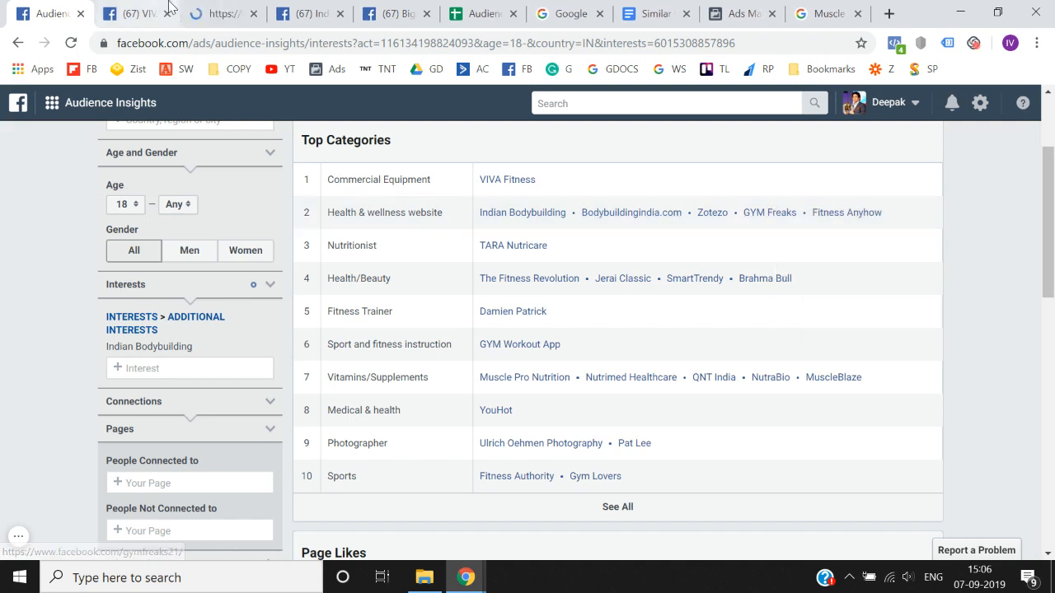
pyautogui.click(202, 14)
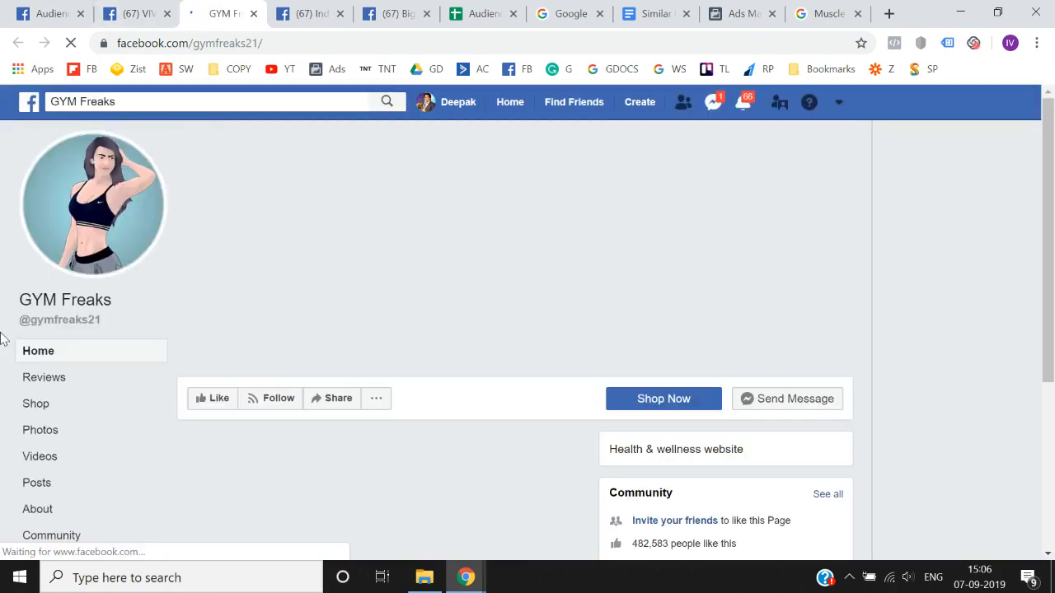
pyautogui.click(242, 103)
pyautogui.hotkey('ctrl', 'c')
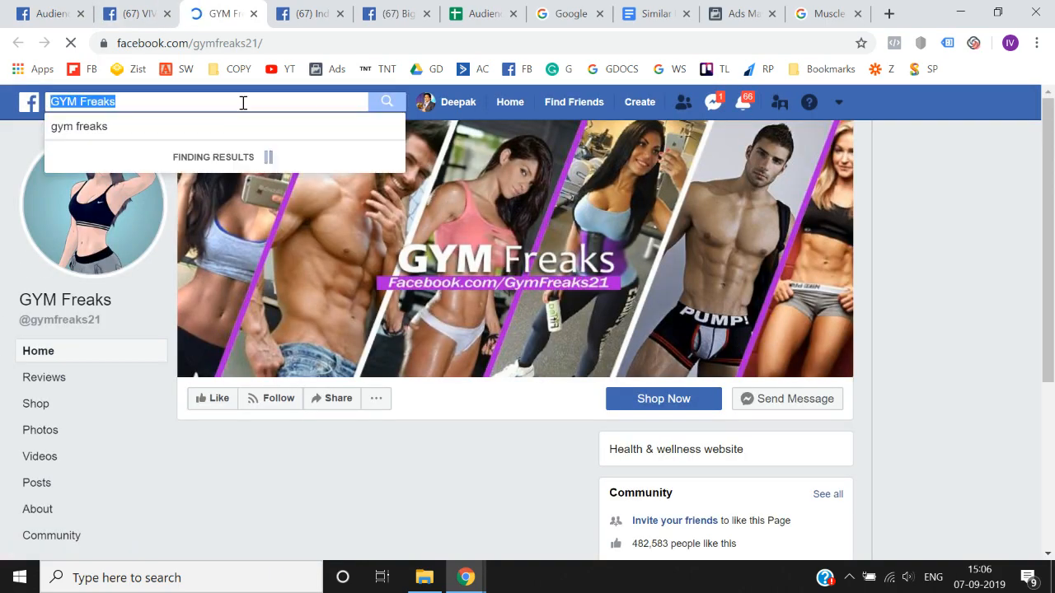
# - Search the Audience Insights interests for GYM Freaks and clear the search text
pyautogui.click(4, 9)
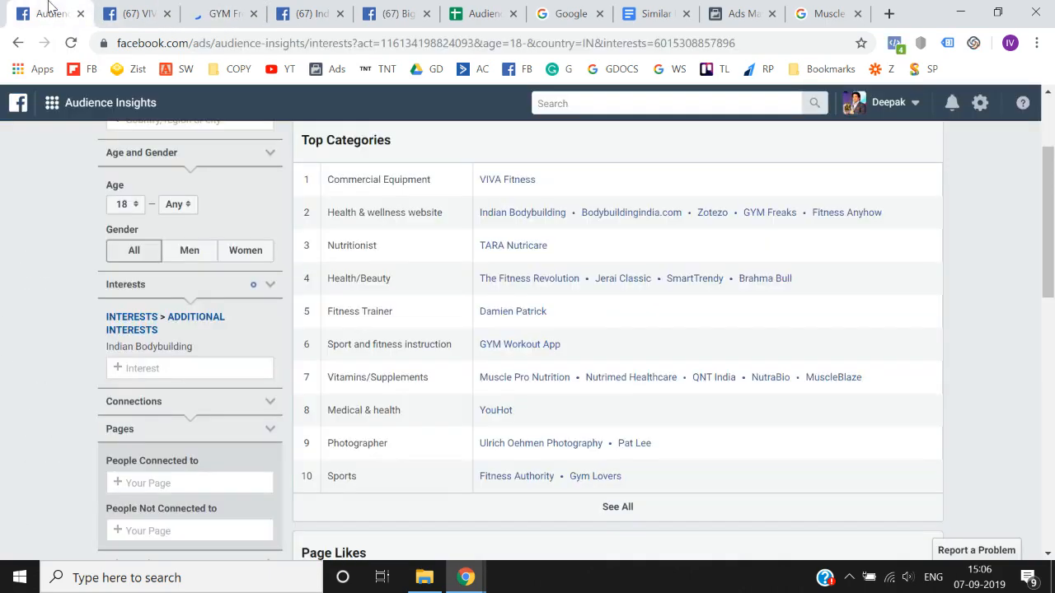
pyautogui.click(159, 367)
pyautogui.hotkey('ctrl', 'v')
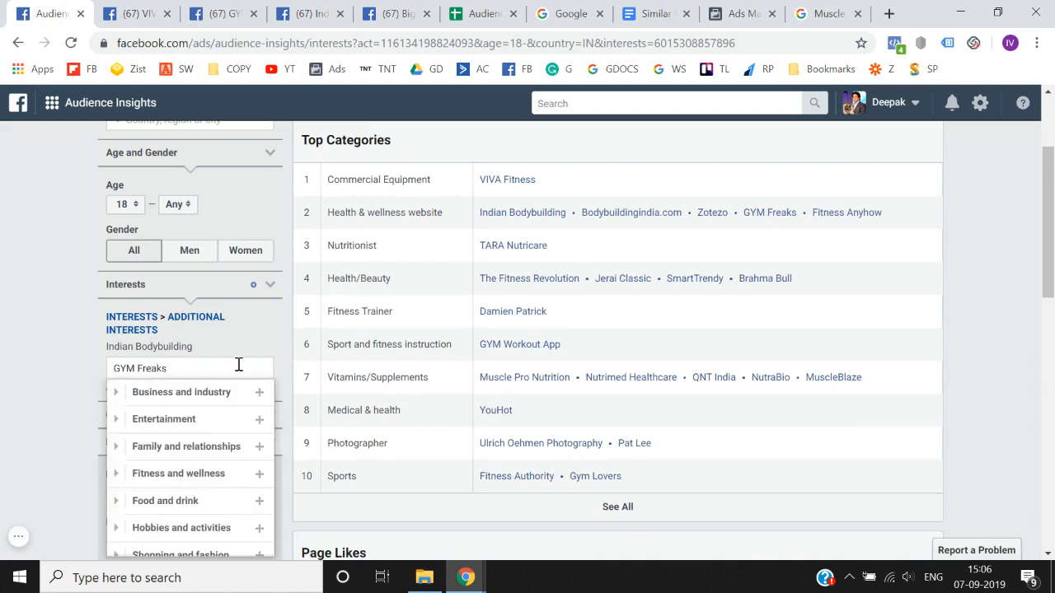
pyautogui.press('BackSpace')
pyautogui.press('BackSpace')
pyautogui.press('BackSpace')
pyautogui.press('BackSpace')
pyautogui.press('BackSpace')
pyautogui.press('BackSpace')
pyautogui.press('BackSpace')
pyautogui.press('BackSpace')
pyautogui.click(21, 396)
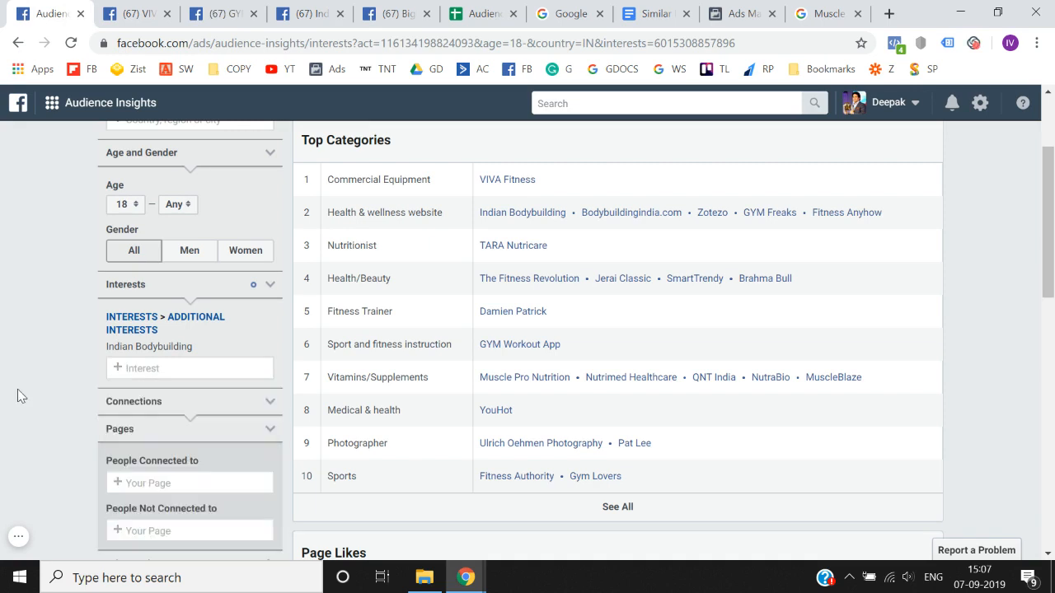
# - Open the Fitness Anyhow page, close the VIVA Fitness and GYM Freaks pages, and copy the Fitness Anyhow page name
pyautogui.rightClick(812, 215)
pyautogui.click(848, 233)
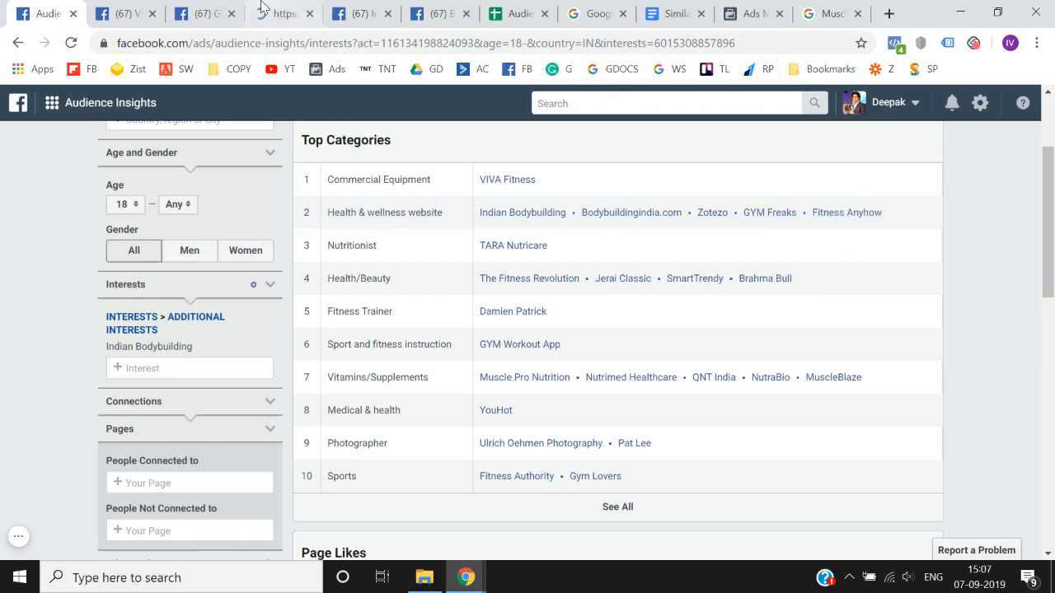
pyautogui.click(152, 13)
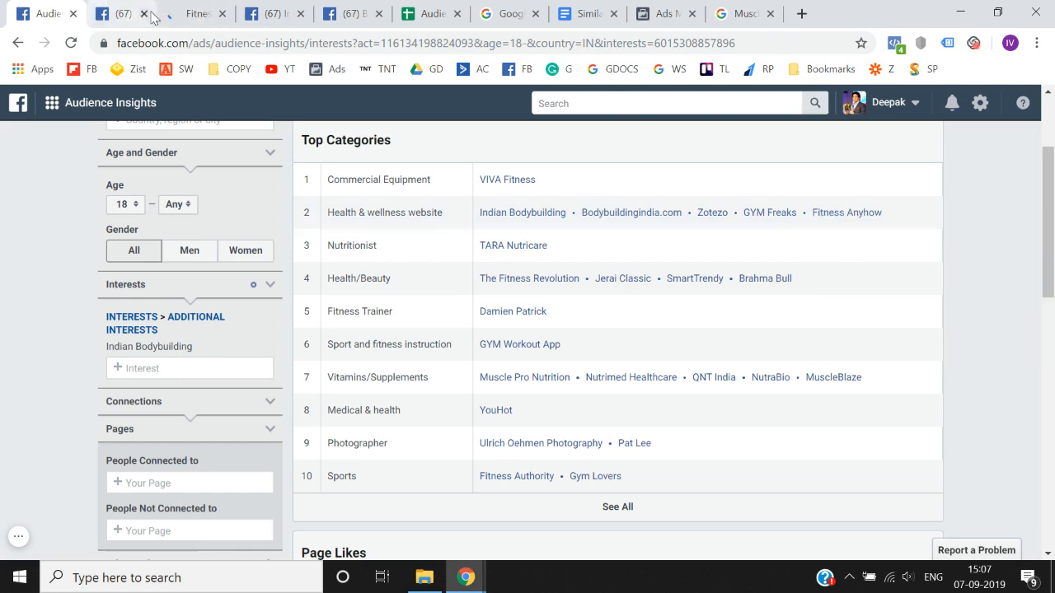
pyautogui.click(151, 14)
pyautogui.click(141, 10)
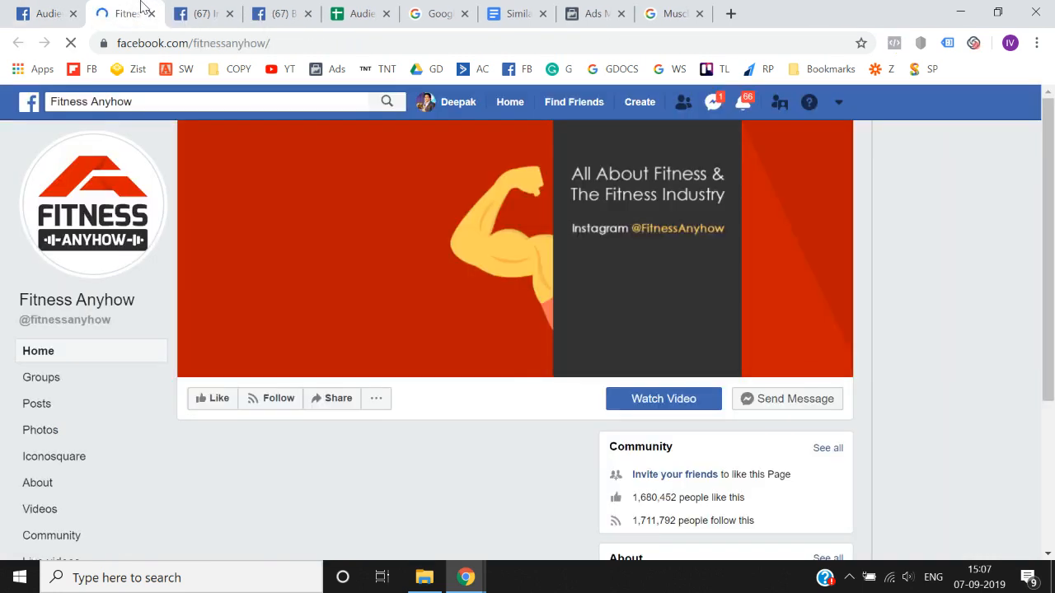
pyautogui.click(304, 106)
pyautogui.hotkey('ctrl', 'c')
# - Search the Audience Insights interests for Fitness Anyhow, retry with "Fitness ANYHOW", and clear the search text
pyautogui.click(22, 8)
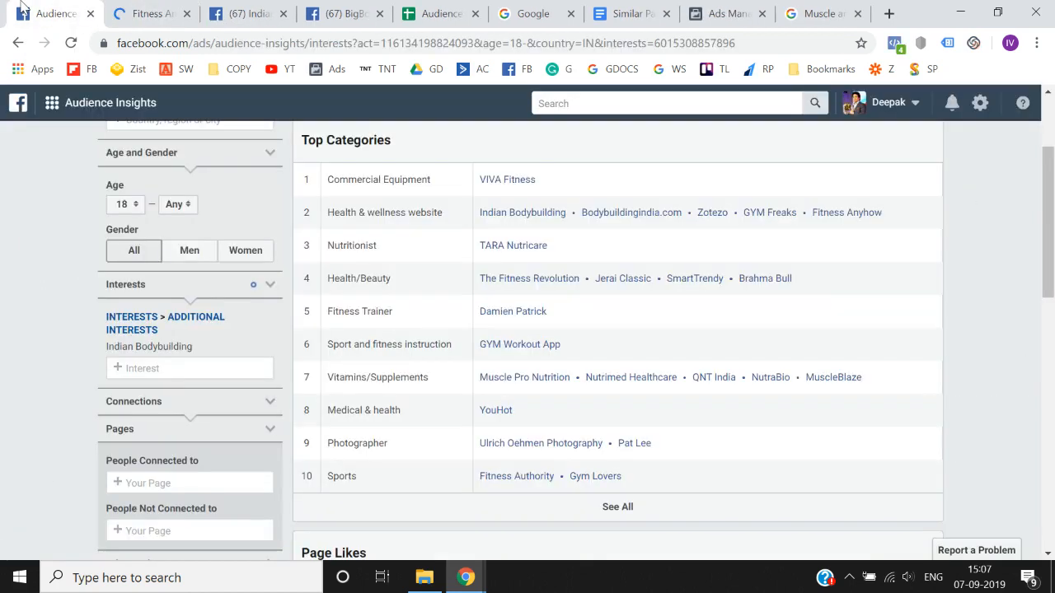
pyautogui.click(153, 369)
pyautogui.hotkey('ctrl', 'v')
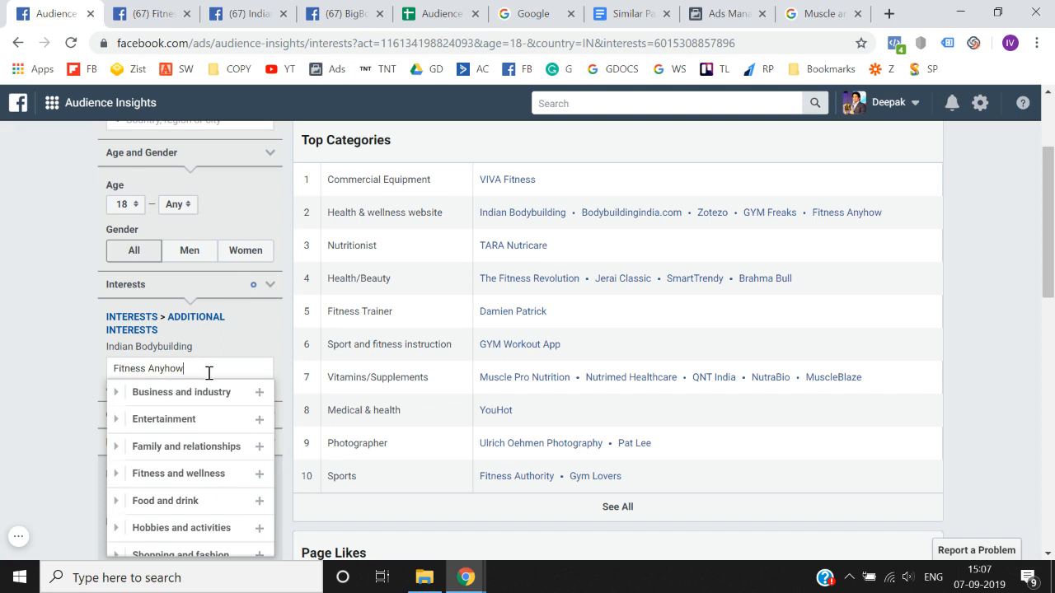
pyautogui.hotkey('ctrl', 'a')
pyautogui.hotkey('ctrl', 'x')
pyautogui.hotkey('ctrl', 'v')
pyautogui.write('ANY')
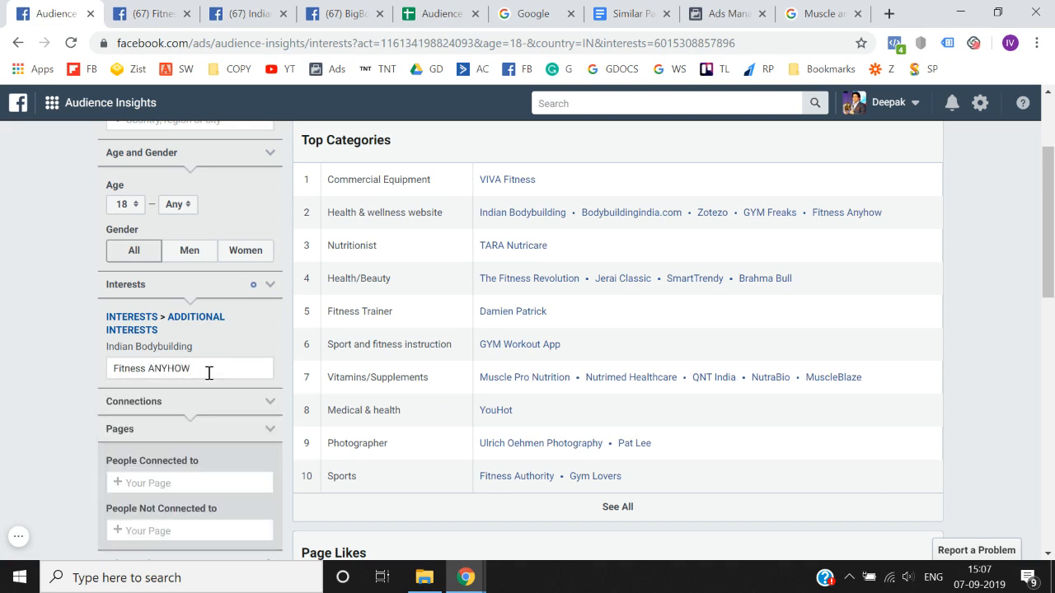
pyautogui.hotkey('ctrl', 'a')
pyautogui.hotkey('ctrl', 'x')
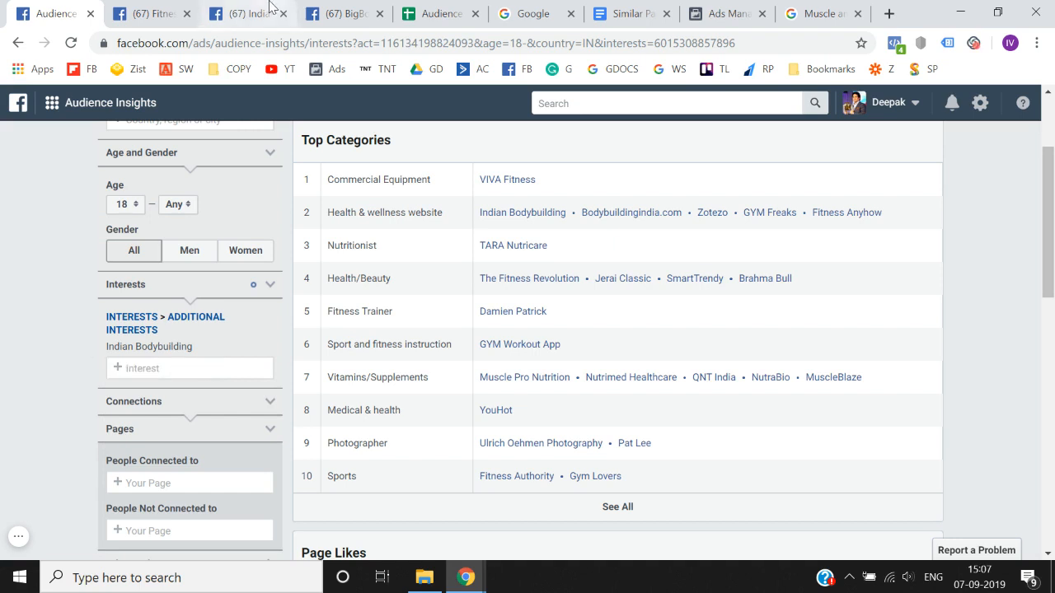
# - Open the TARA Nutricare page from the Nutritionist category, close the Fitness Anyhow page, and copy the TARA Nutricare page name
pyautogui.rightClick(519, 244)
pyautogui.click(526, 257)
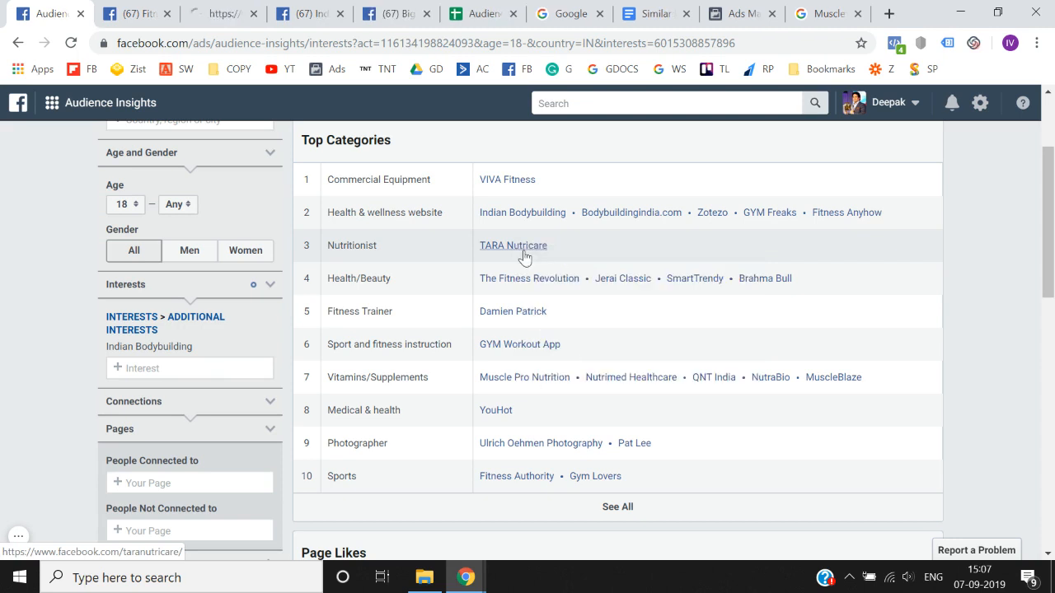
pyautogui.click(222, 13)
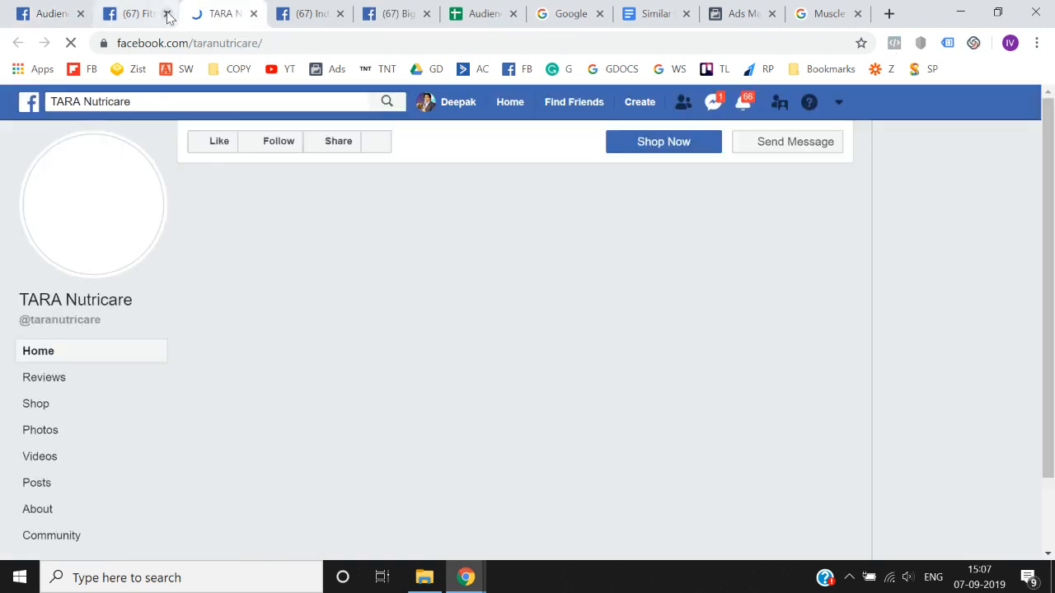
pyautogui.click(168, 14)
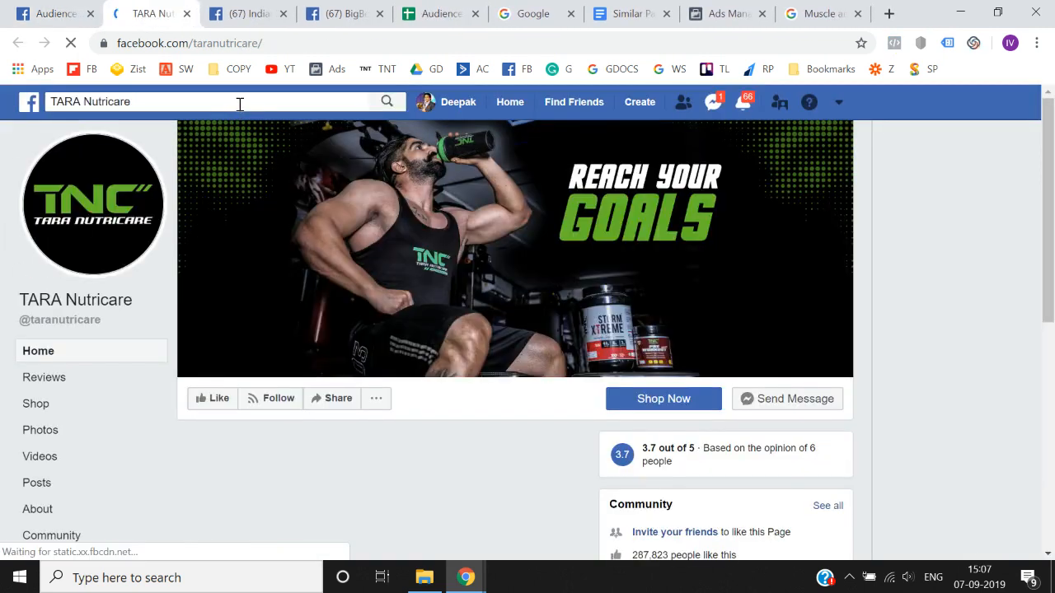
pyautogui.click(240, 104)
# - Search the Audience Insights interests for TARA Nutricare and clear the search text
pyautogui.click(66, 4)
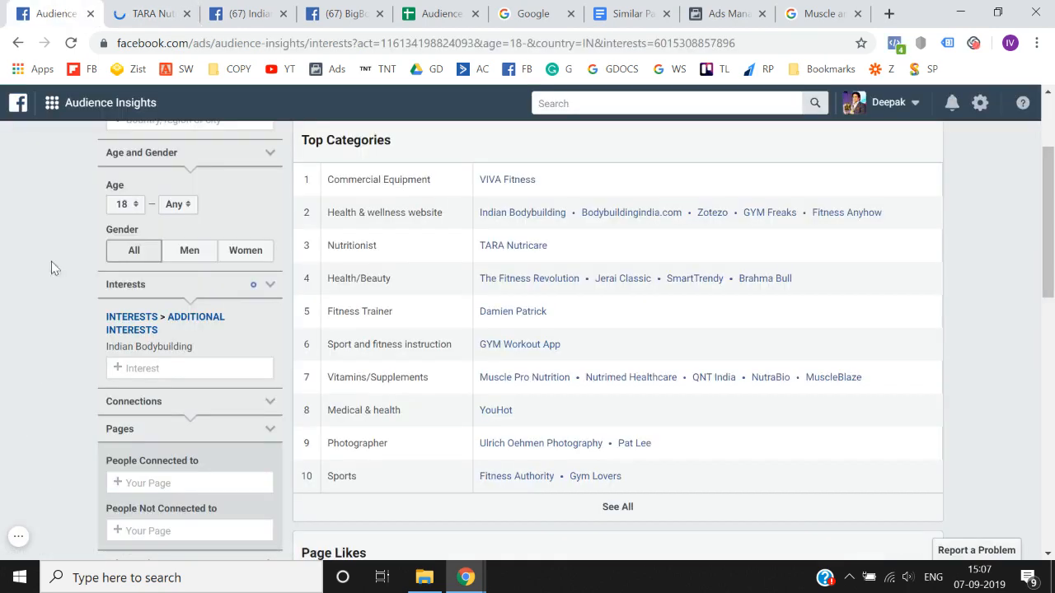
pyautogui.click(163, 369)
pyautogui.hotkey('ctrl', 'v')
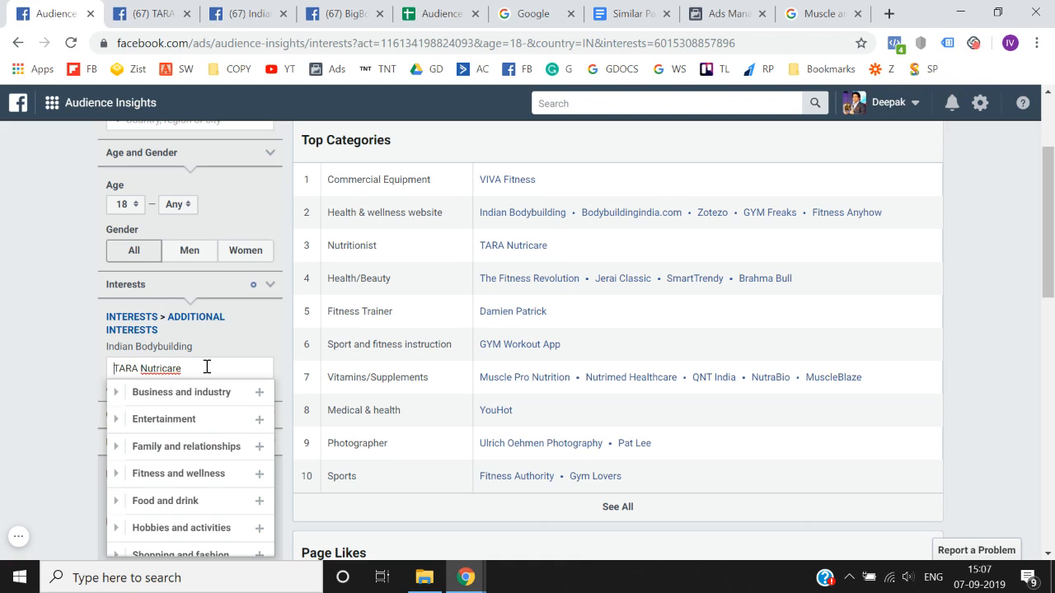
pyautogui.hotkey('ctrl', 'a')
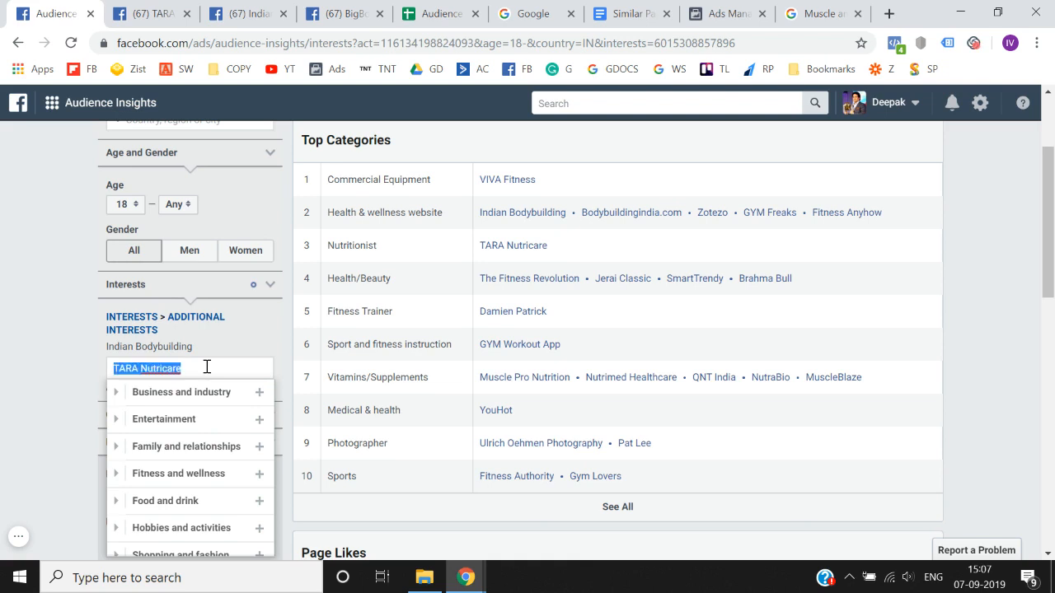
pyautogui.press('BackSpace')
pyautogui.click(3, 372)
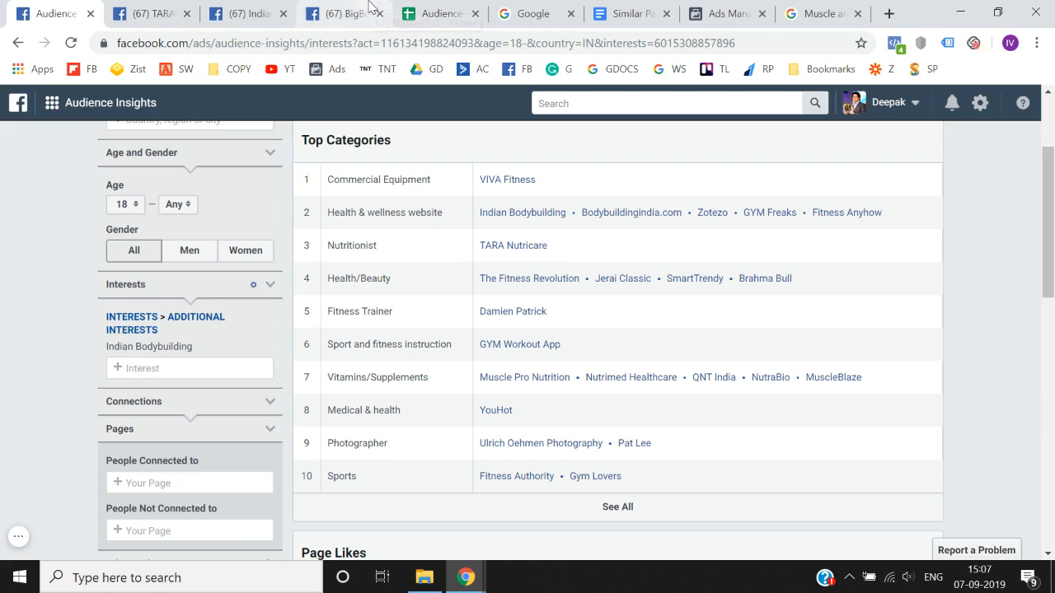
# - Open The Fitness Revolution page from the Health/Beauty category and copy its page name
pyautogui.click(328, 10)
pyautogui.click(169, 13)
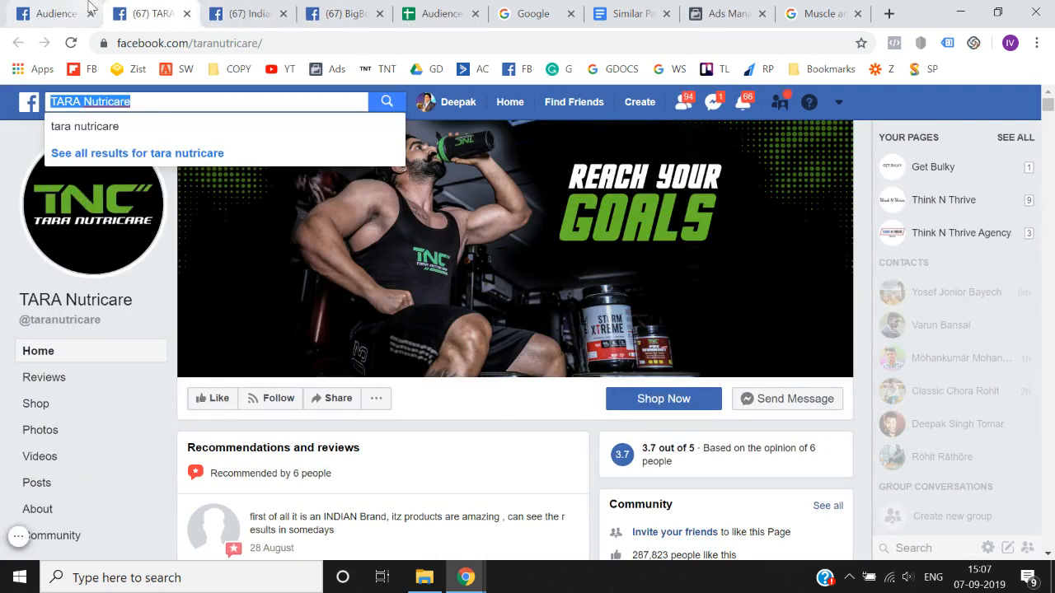
pyautogui.click(51, 13)
pyautogui.scroll(-1, 497, 341)
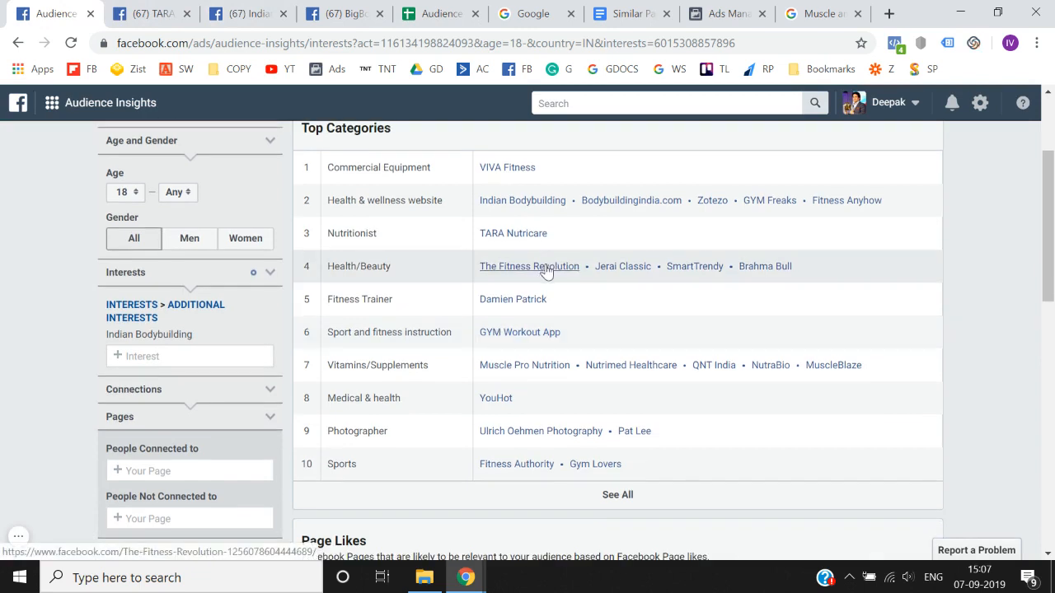
pyautogui.rightClick(545, 273)
pyautogui.click(567, 279)
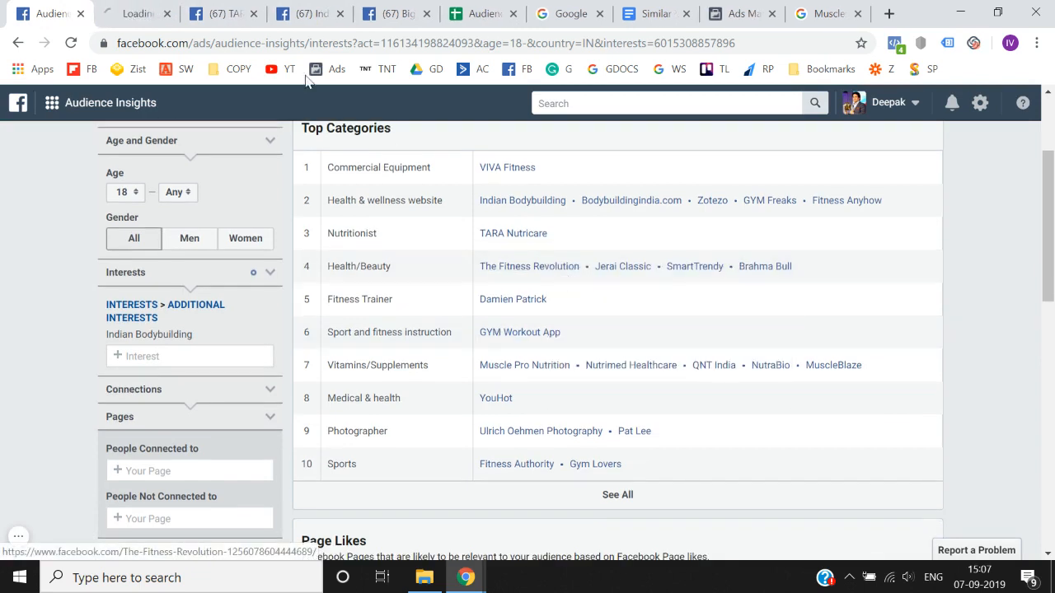
pyautogui.click(132, 13)
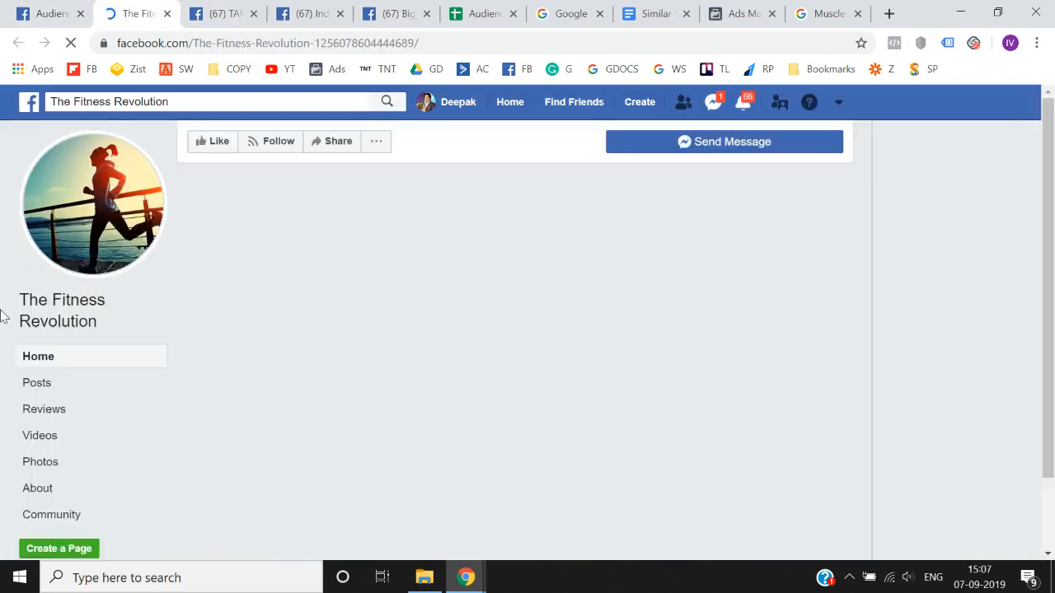
pyautogui.click(190, 102)
pyautogui.hotkey('ctrl', 'c')
# - Search the Audience Insights interests for The Fitness Revolution and clear the search text
pyautogui.click(71, 7)
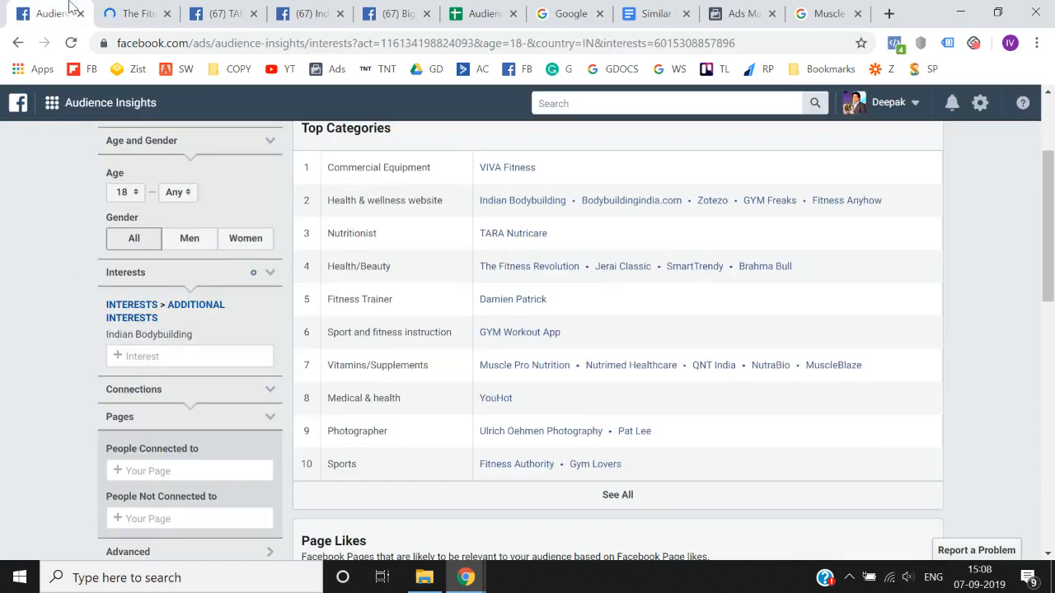
pyautogui.click(166, 356)
pyautogui.hotkey('ctrl', 'v')
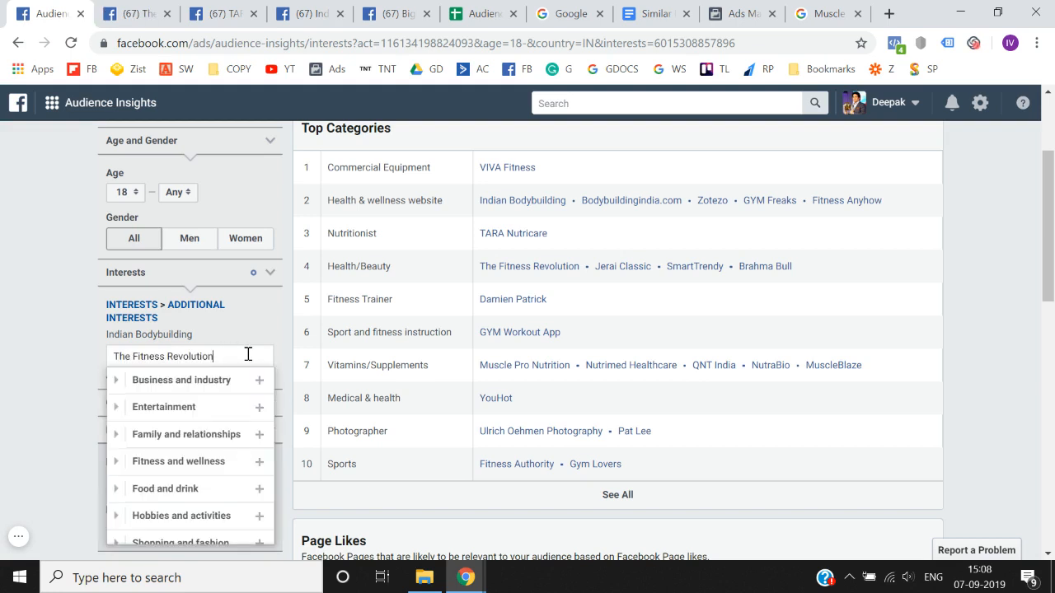
pyautogui.hotkey('ctrl', 'a')
pyautogui.press('BackSpace')
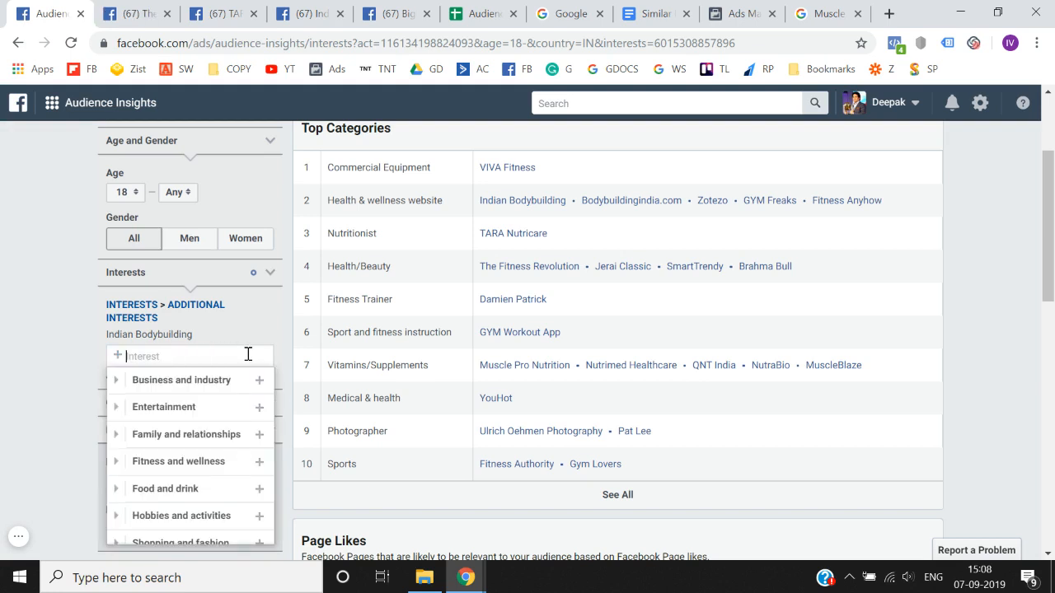
# - Close The Fitness Revolution page, open the Jerai Classic page from the Health/Beauty category, and copy its page name
pyautogui.click(152, 14)
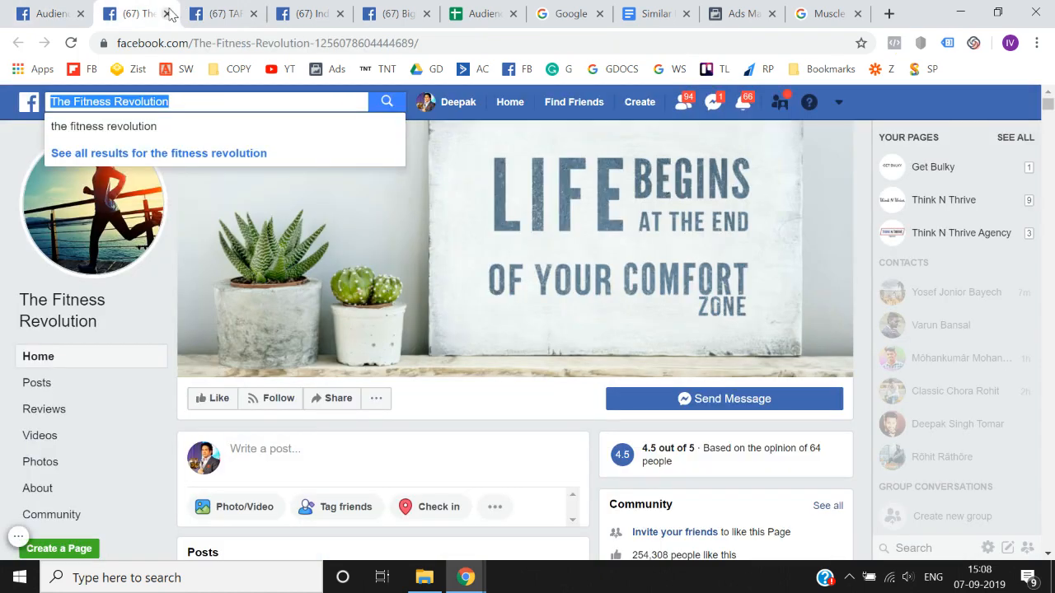
pyautogui.click(166, 14)
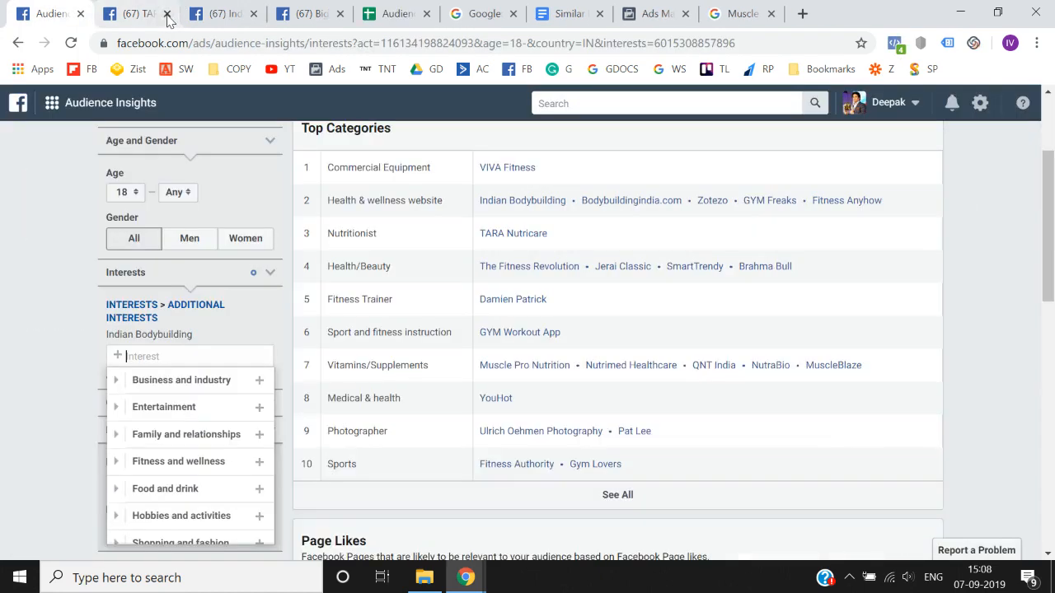
pyautogui.rightClick(610, 271)
pyautogui.click(655, 277)
pyautogui.click(144, 9)
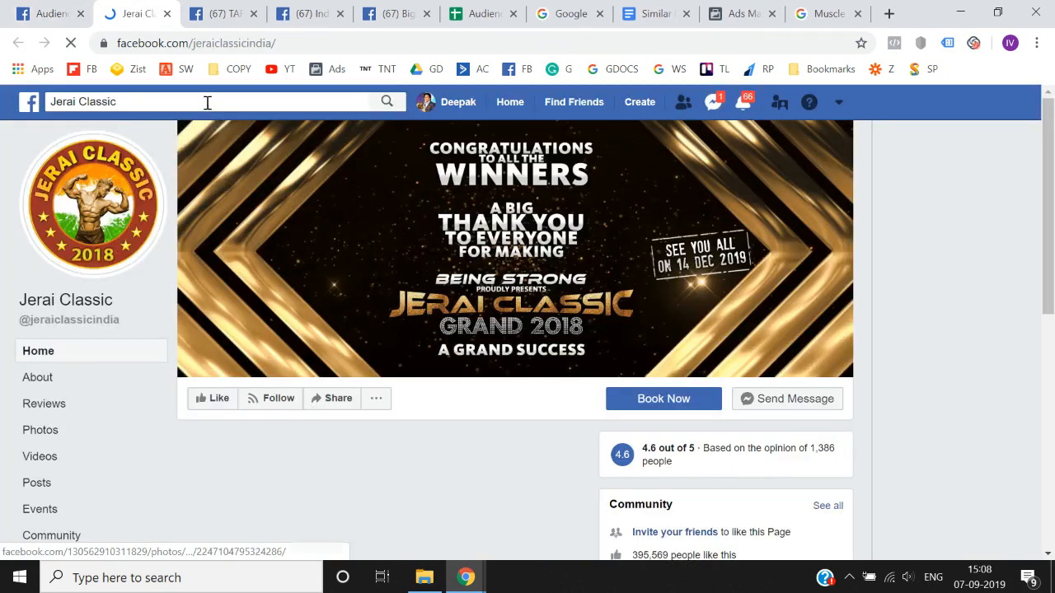
pyautogui.click(205, 101)
pyautogui.hotkey('ctrl', 'c')
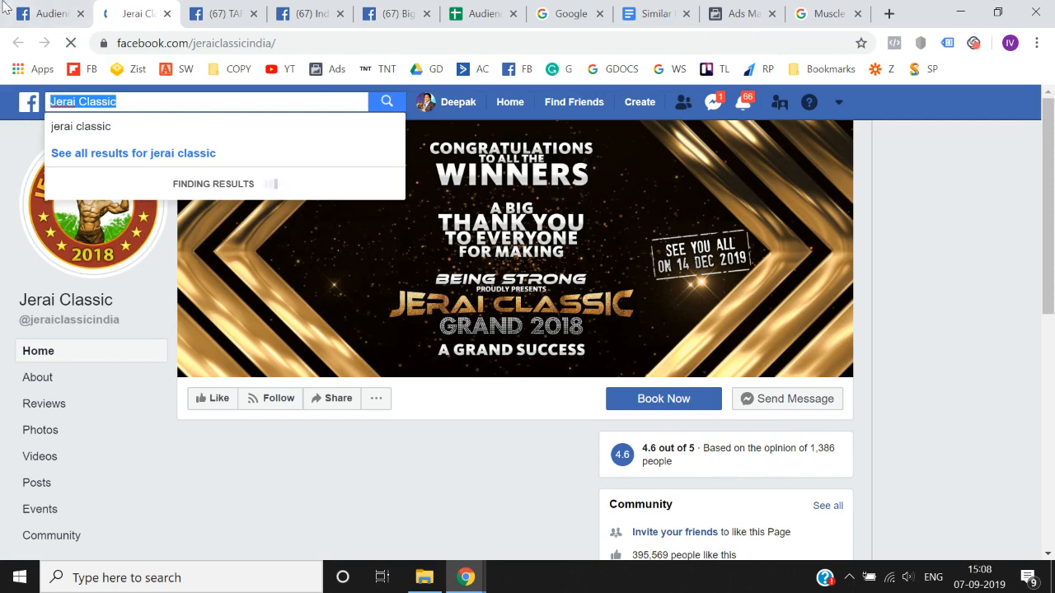
# - Search the Audience Insights interests for Jerai Classic, shorten the search to "Jerai", and clear the search text
pyautogui.click(50, 13)
pyautogui.click(141, 355)
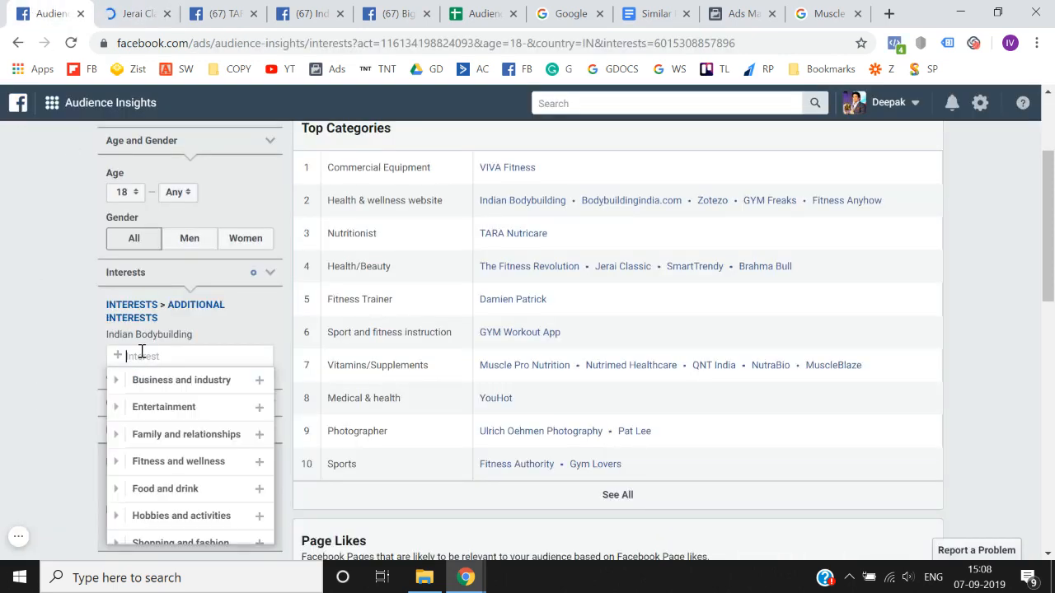
pyautogui.hotkey('ctrl', 'v')
pyautogui.press('BackSpace')
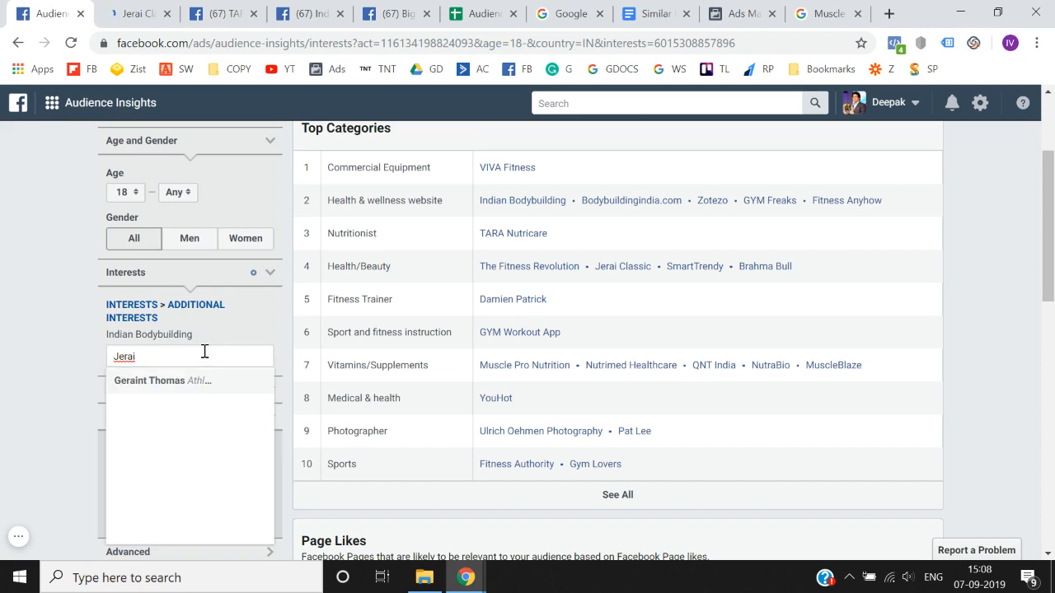
pyautogui.press('BackSpace')
pyautogui.press('BackSpace')
pyautogui.press('BackSpace')
pyautogui.press('BackSpace')
pyautogui.press('BackSpace')
pyautogui.press('BackSpace')
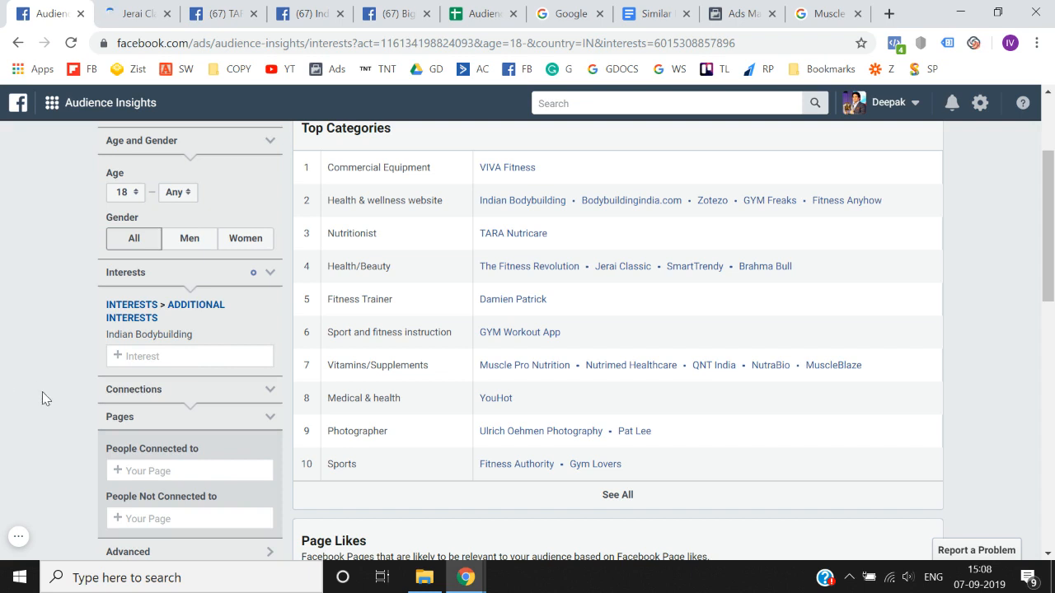
# - Open the Muscle Pro Nutrition page from the Vitamins/Supplements category, close the Jerai Classic page, and copy the Muscle Pro Nutrition page name
pyautogui.scroll(-1, 42, 392)
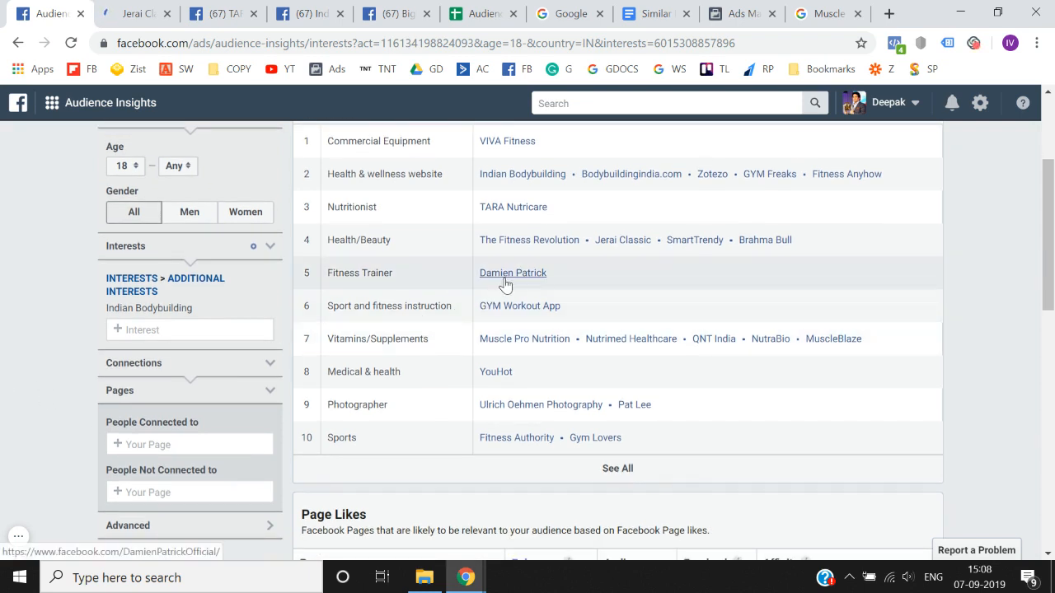
pyautogui.rightClick(535, 343)
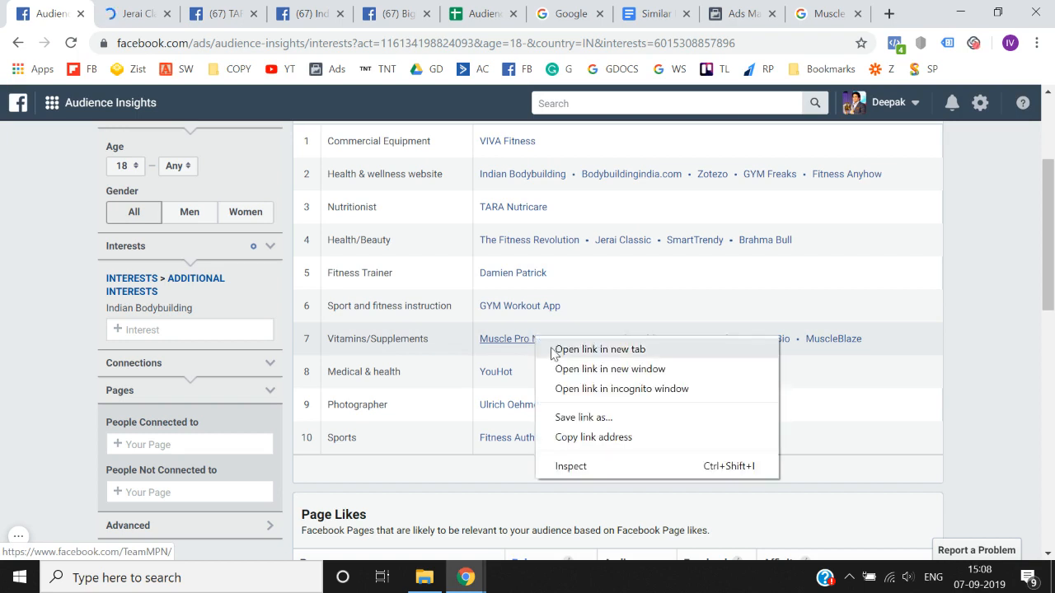
pyautogui.click(557, 350)
pyautogui.click(194, 14)
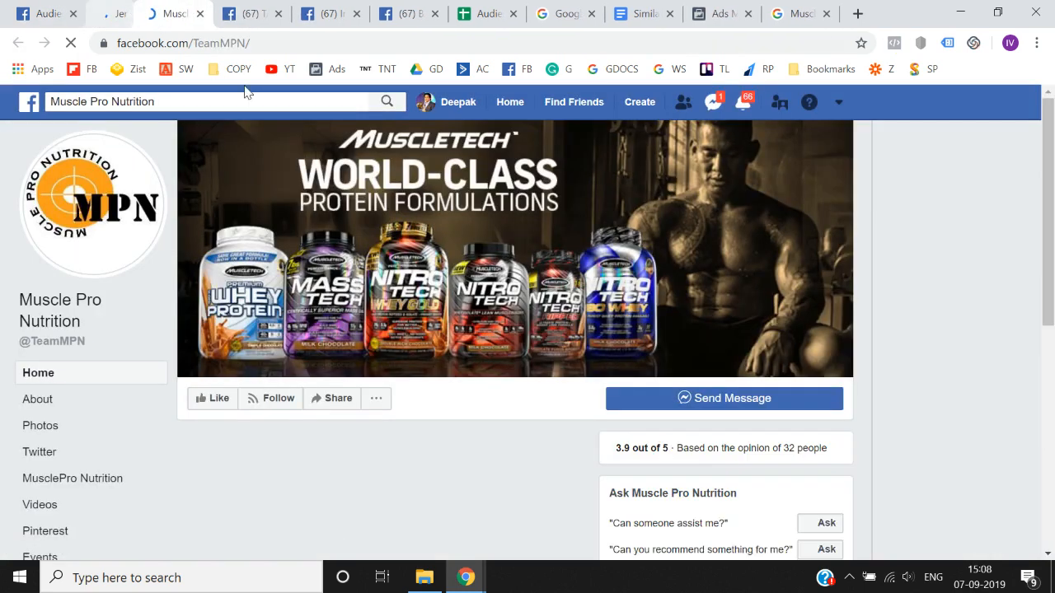
pyautogui.click(151, 13)
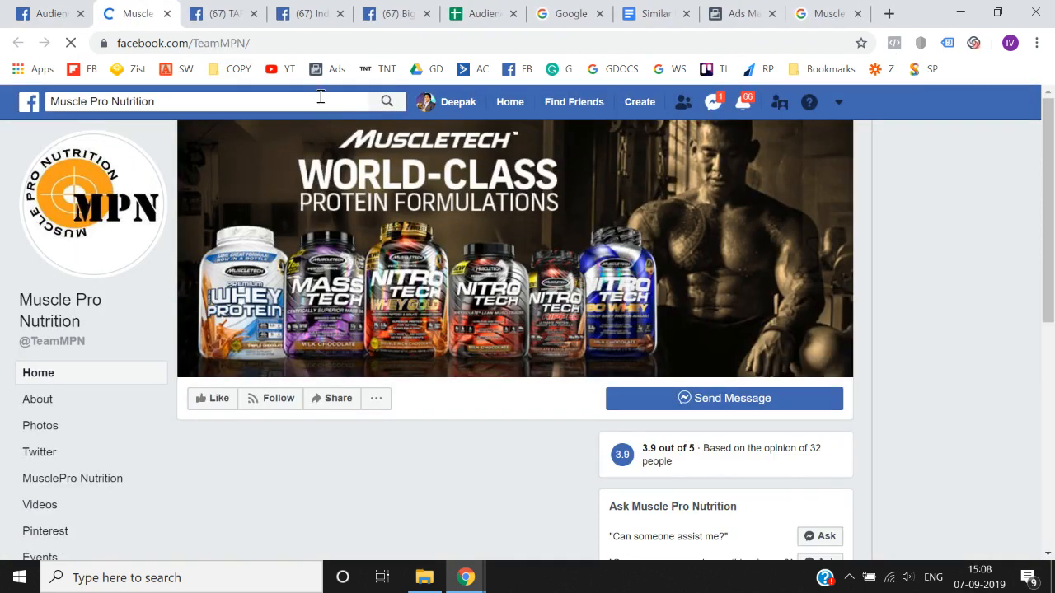
pyautogui.click(317, 99)
pyautogui.hotkey('ctrl', 'c')
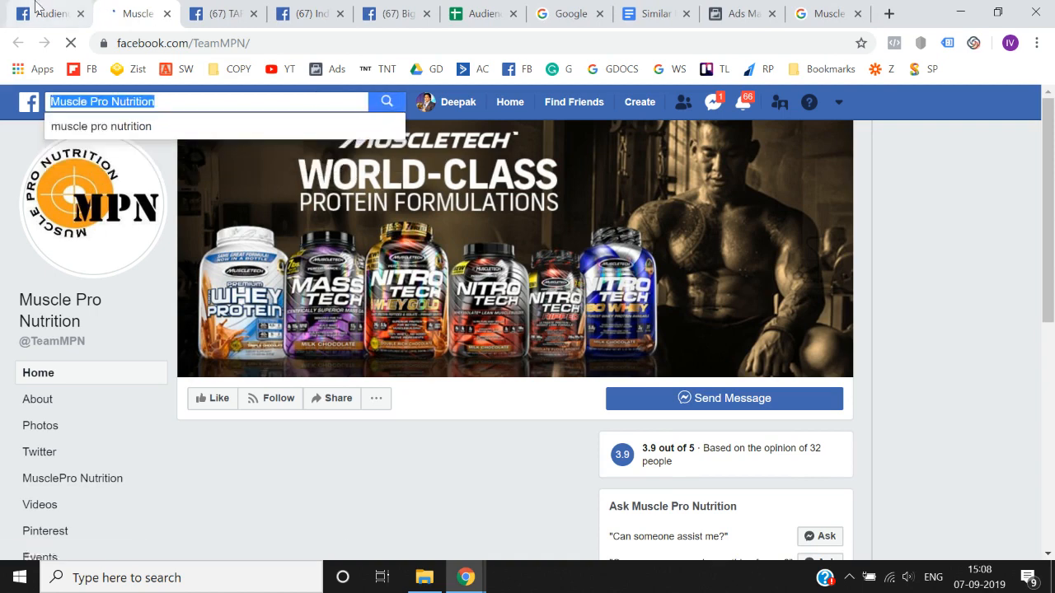
# - Search the Audience Insights interests for Muscle Pro Nutrition and clear the search text
pyautogui.hotkey('ctrl', 'shift', 'Tab')
pyautogui.click(195, 330)
pyautogui.hotkey('ctrl', 'v')
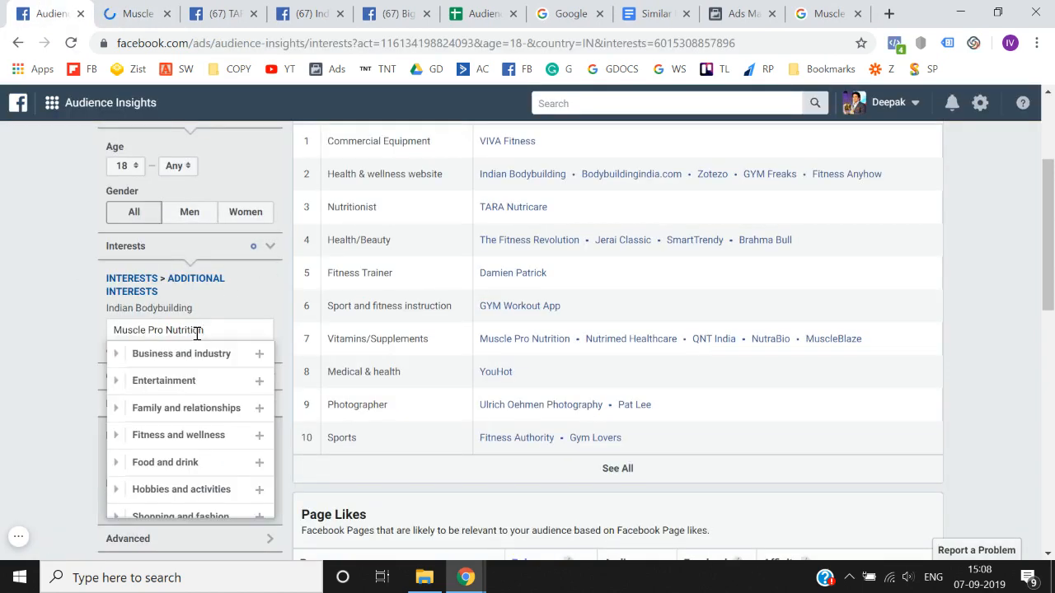
pyautogui.hotkey('ctrl', 'a')
pyautogui.press('BackSpace')
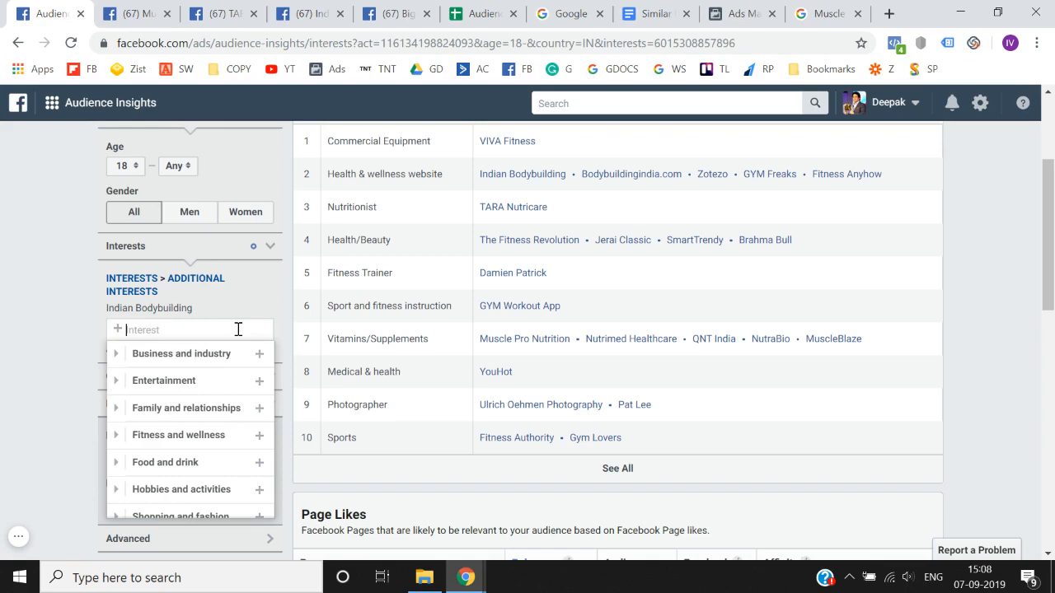
pyautogui.click(3, 394)
# - Open the Mukesh Singh Gahlot page from the Page Likes table and copy its page name
pyautogui.scroll(-3, 3, 393)
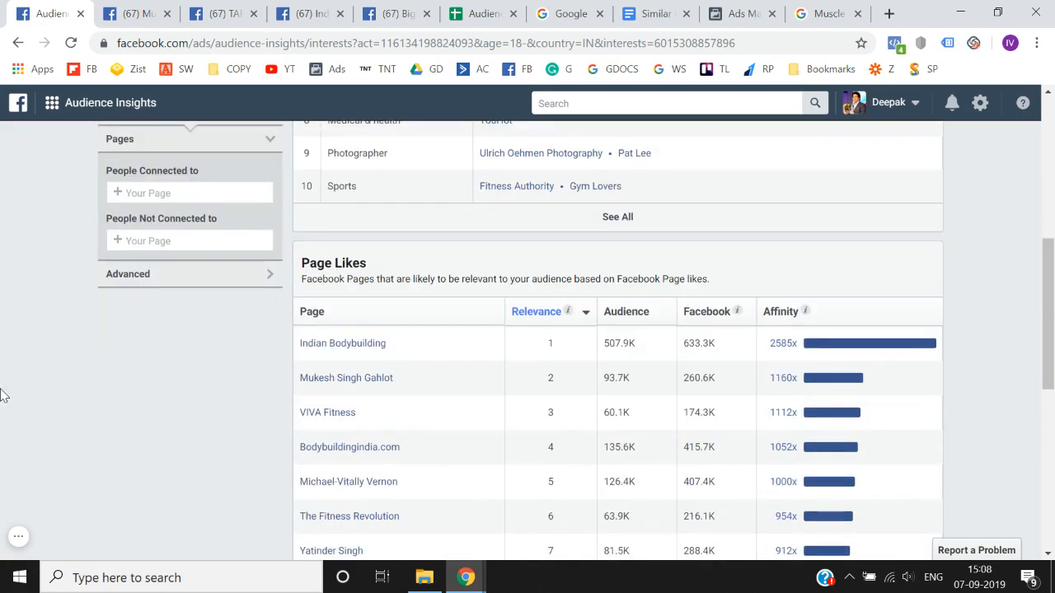
pyautogui.rightClick(331, 383)
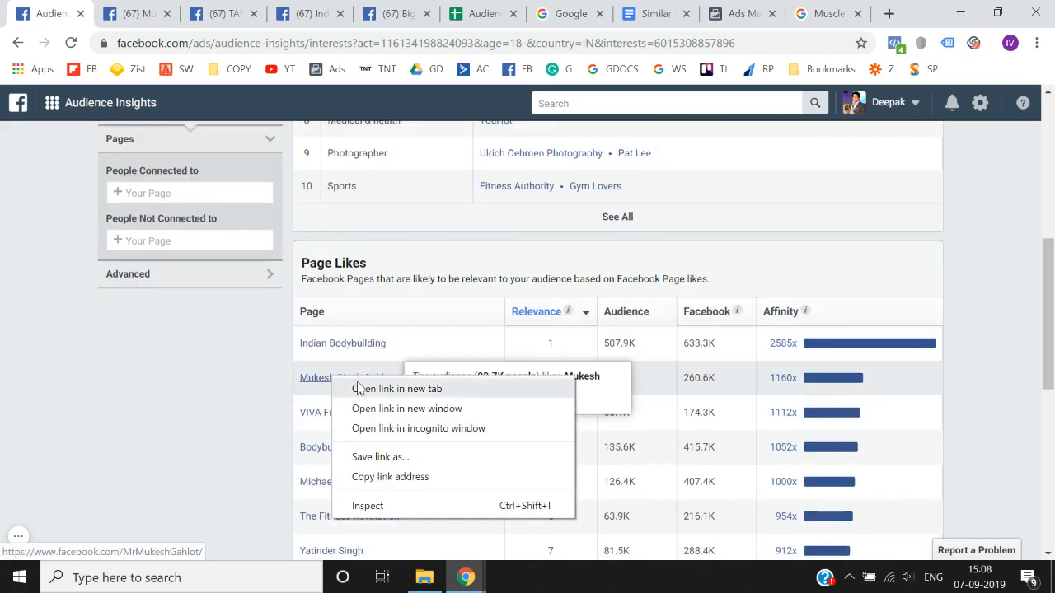
pyautogui.click(375, 388)
pyautogui.click(216, 7)
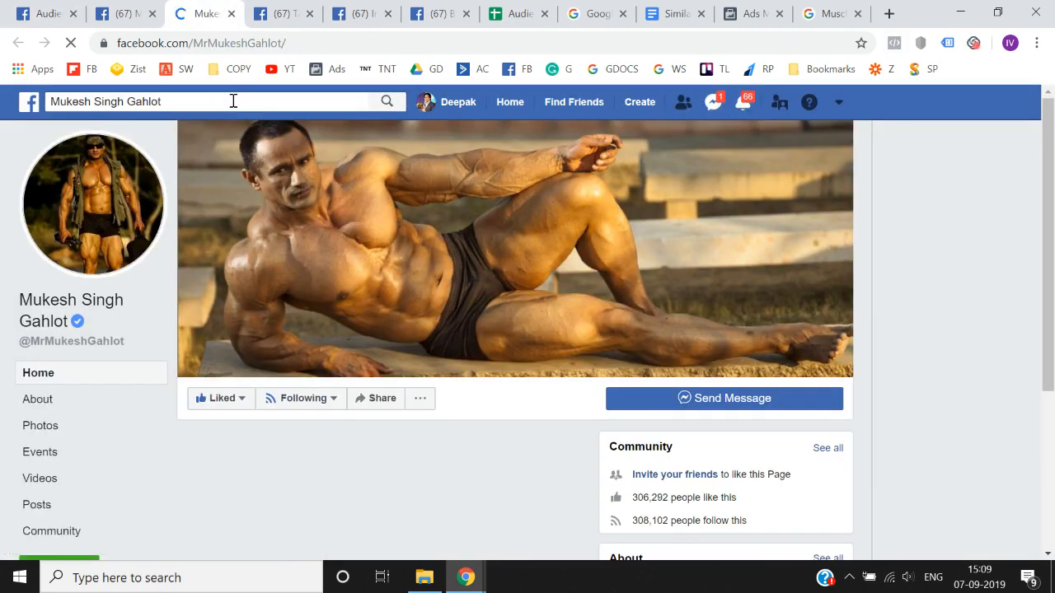
pyautogui.click(234, 100)
pyautogui.hotkey('ctrl', 'c')
# - Search the Audience Insights interests for Mukesh Singh Gahlot, shorten the search to "Mukesh Singh", and clear the search text
pyautogui.click(79, 6)
pyautogui.scroll(4, 57, 275)
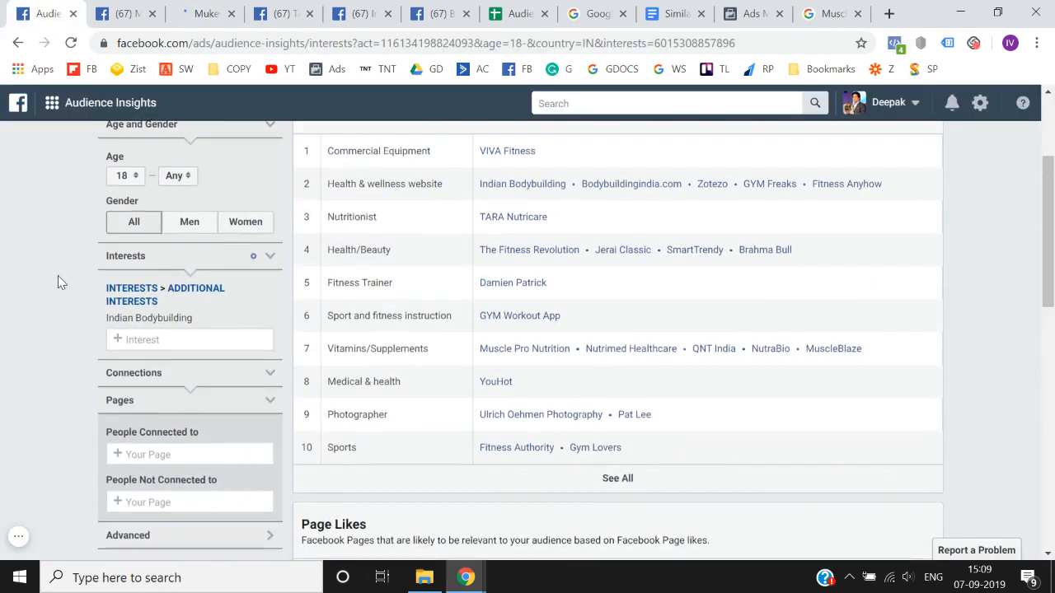
pyautogui.scroll(-1, 58, 275)
pyautogui.click(170, 277)
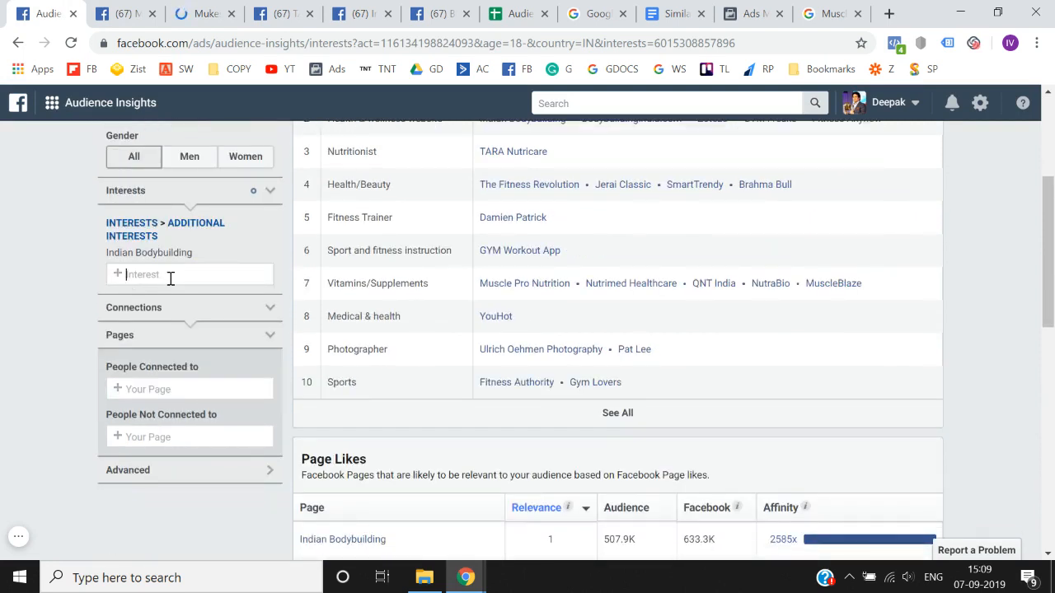
pyautogui.hotkey('ctrl', 'v')
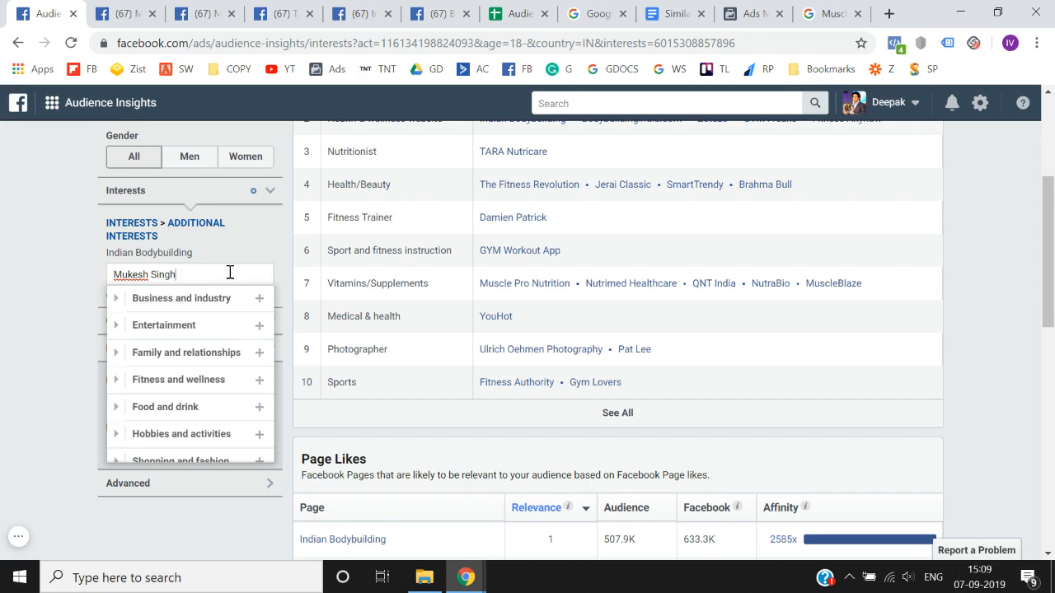
pyautogui.hotkey('ctrl', 'a')
pyautogui.press('BackSpace')
pyautogui.click(13, 337)
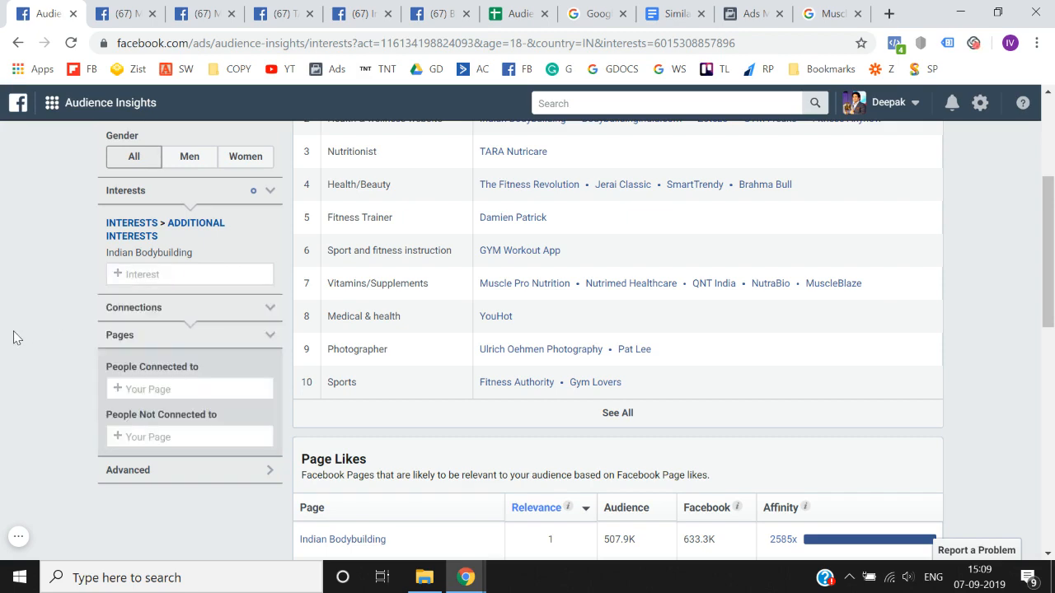
# - Open the Yatinder Singh page from the Page Likes table, close the Muscle Pro Nutrition and Mukesh Singh Gahlot pages, and copy the Yatinder Singh page name
pyautogui.scroll(-4, 13, 337)
pyautogui.scroll(-1, 14, 338)
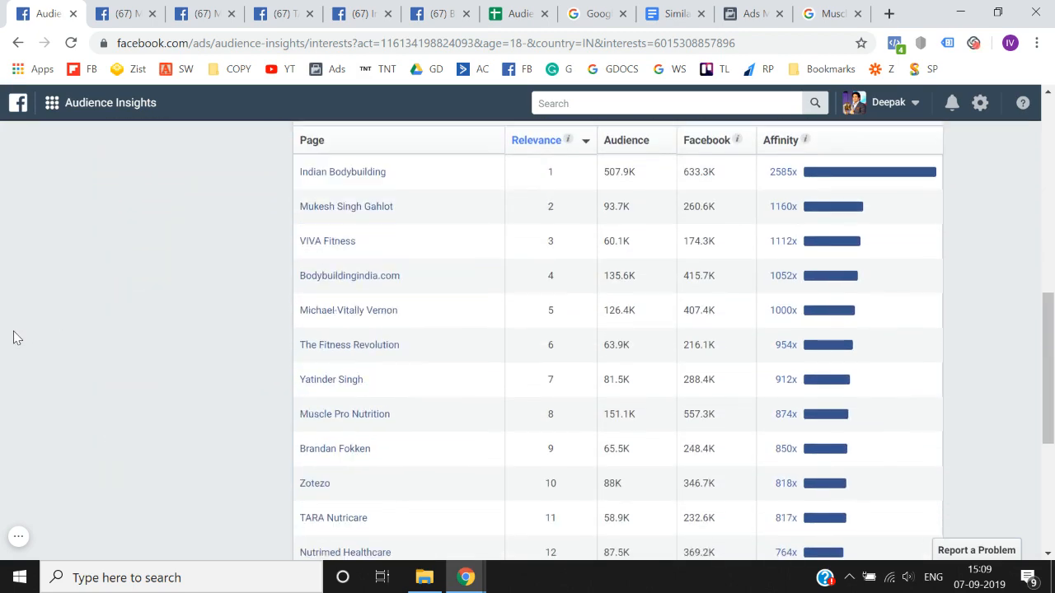
pyautogui.rightClick(347, 385)
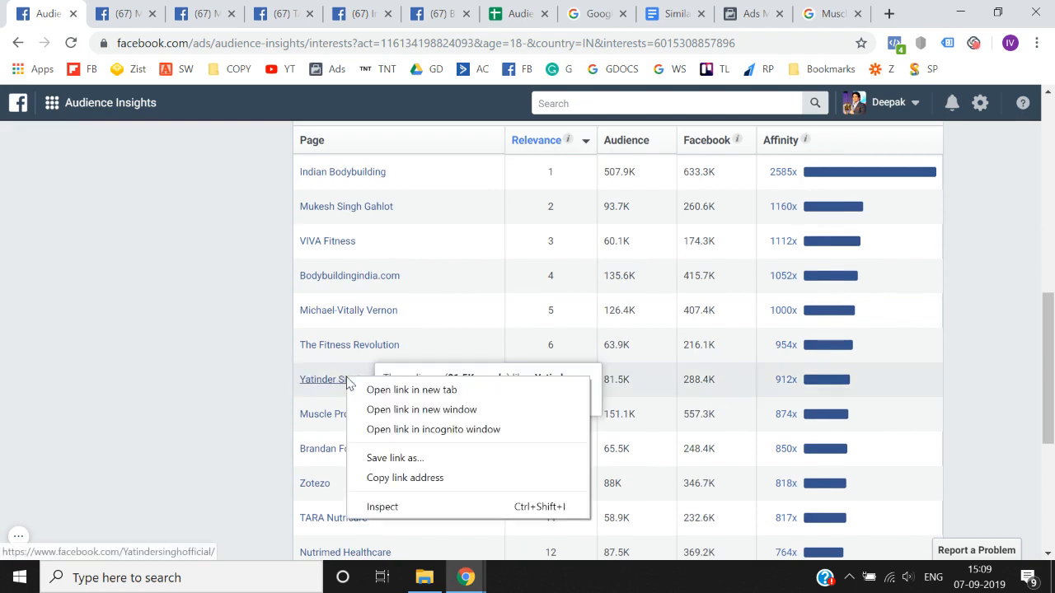
pyautogui.click(392, 393)
pyautogui.click(234, 8)
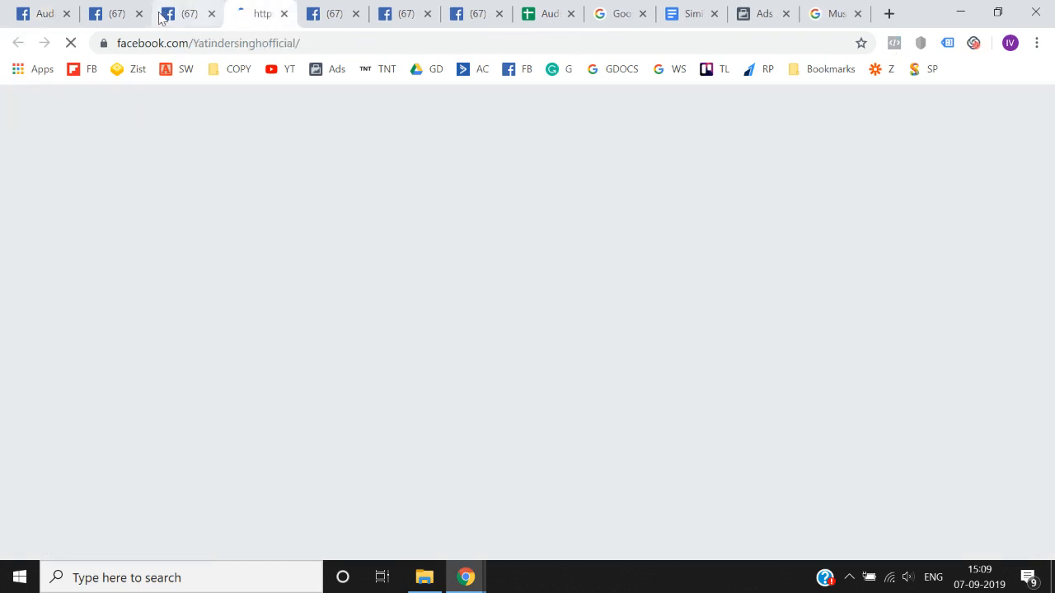
pyautogui.click(138, 14)
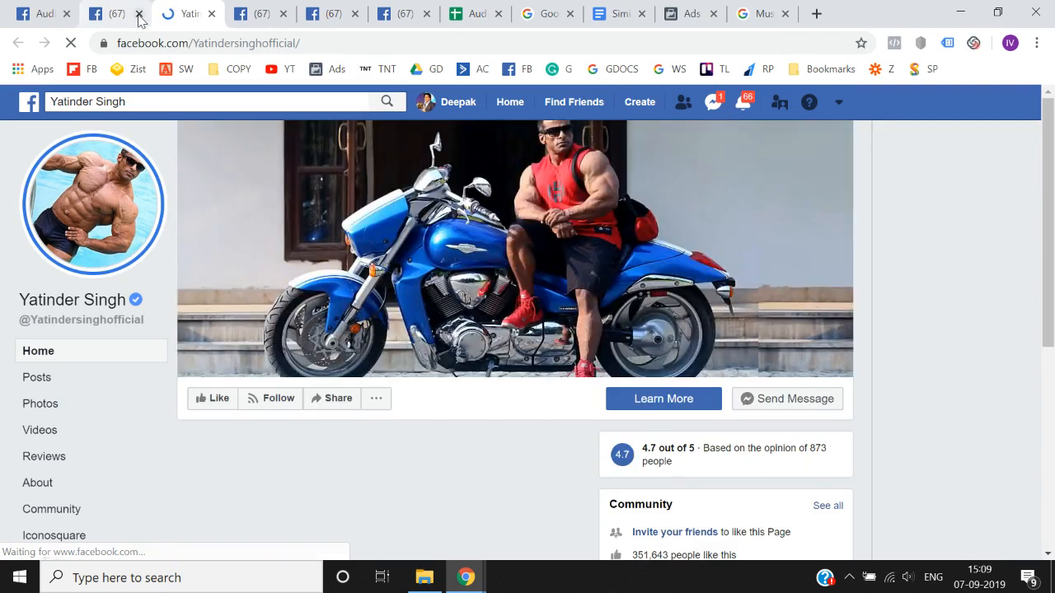
pyautogui.click(270, 102)
pyautogui.hotkey('ctrl', 'c')
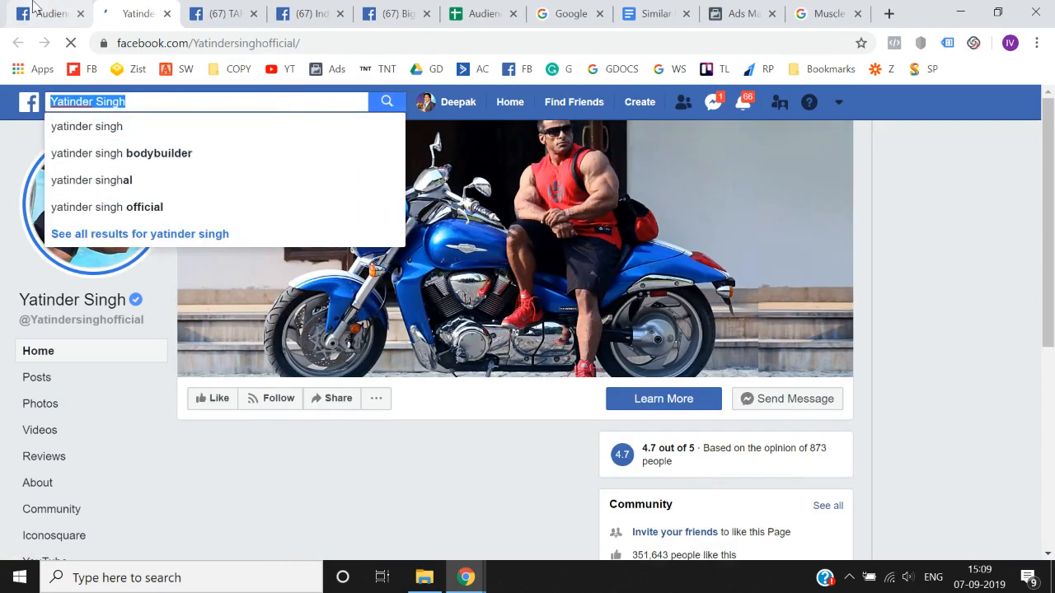
# - Search the Audience Insights interests for Yatinder Singh, shorten the search to "Yatinder", and clear the search text
pyautogui.hotkey('ctrl', 'shift', 'Tab')
pyautogui.scroll(10, 247, 229)
pyautogui.scroll(-2, 249, 230)
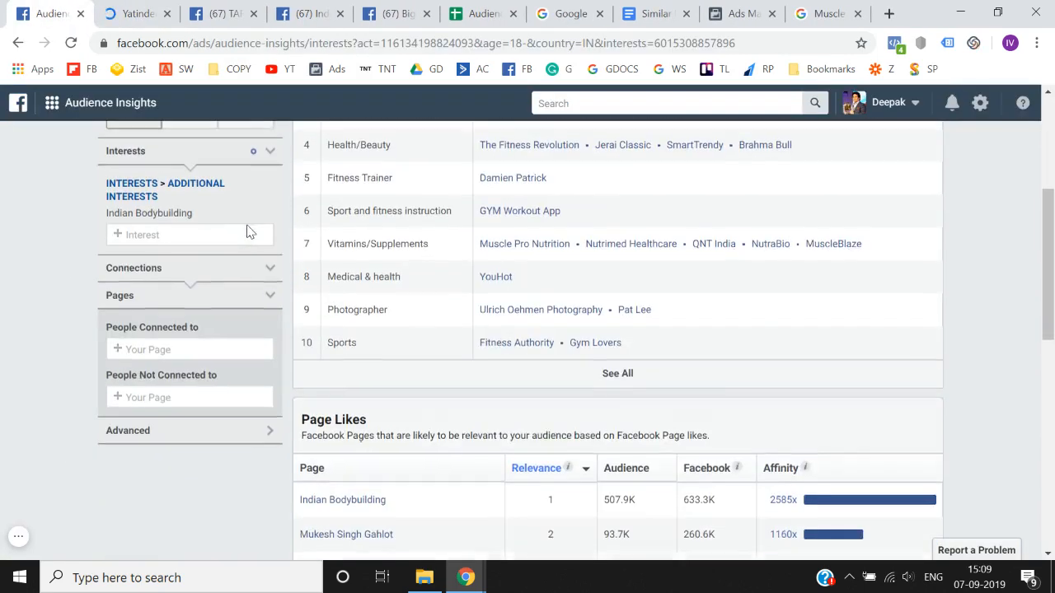
pyautogui.hotkey('ctrl', 'v')
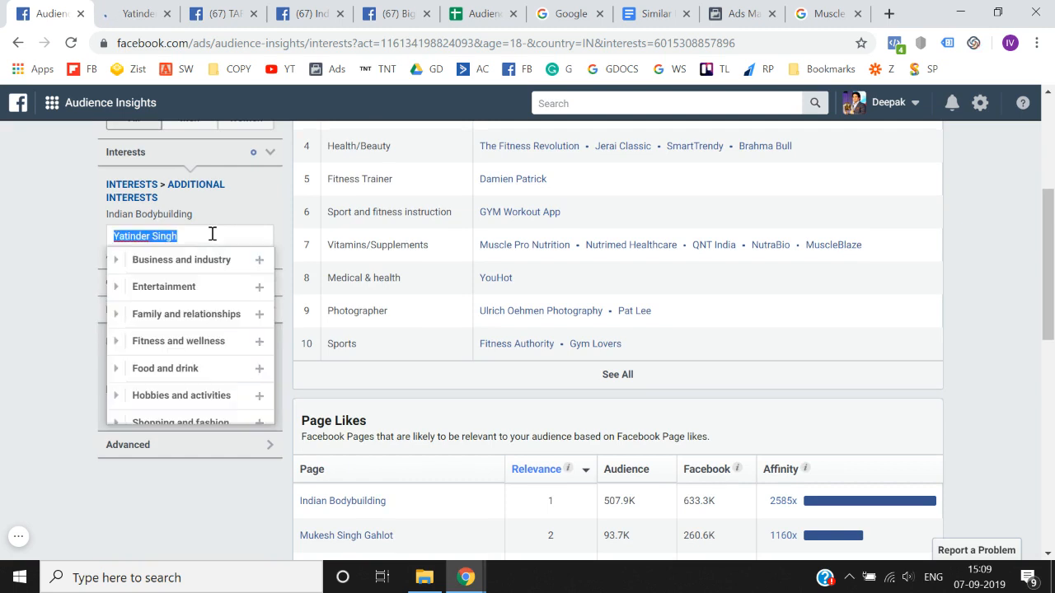
pyautogui.click(212, 234)
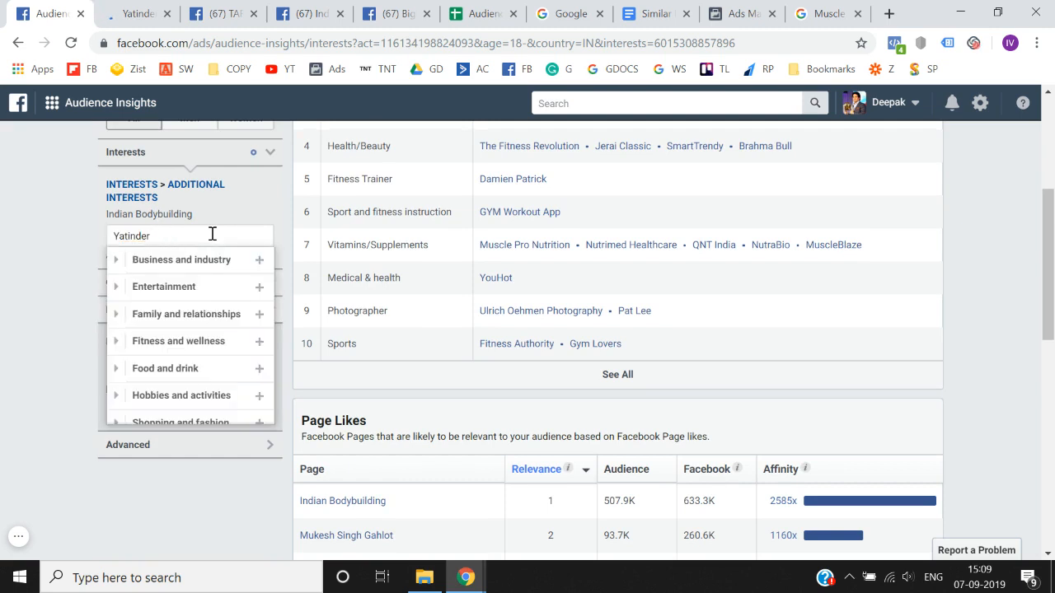
pyautogui.hotkey('ctrl', 'a')
pyautogui.press('BackSpace')
pyautogui.click(3, 336)
# - Open the John Lucas page from the Page Likes table and copy its page name
pyautogui.scroll(-5, 2, 336)
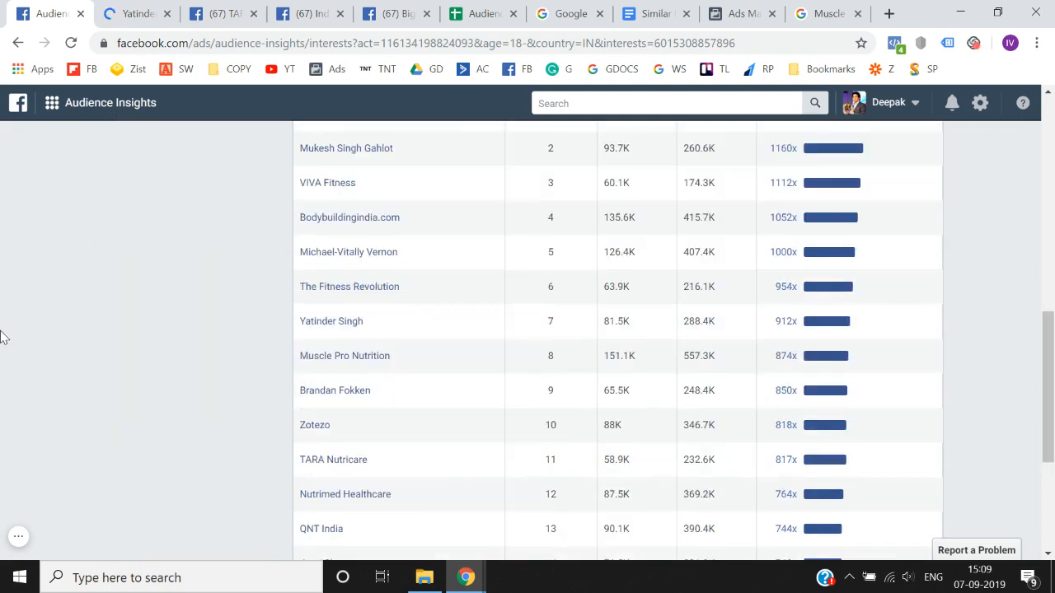
pyautogui.scroll(-3, 2, 336)
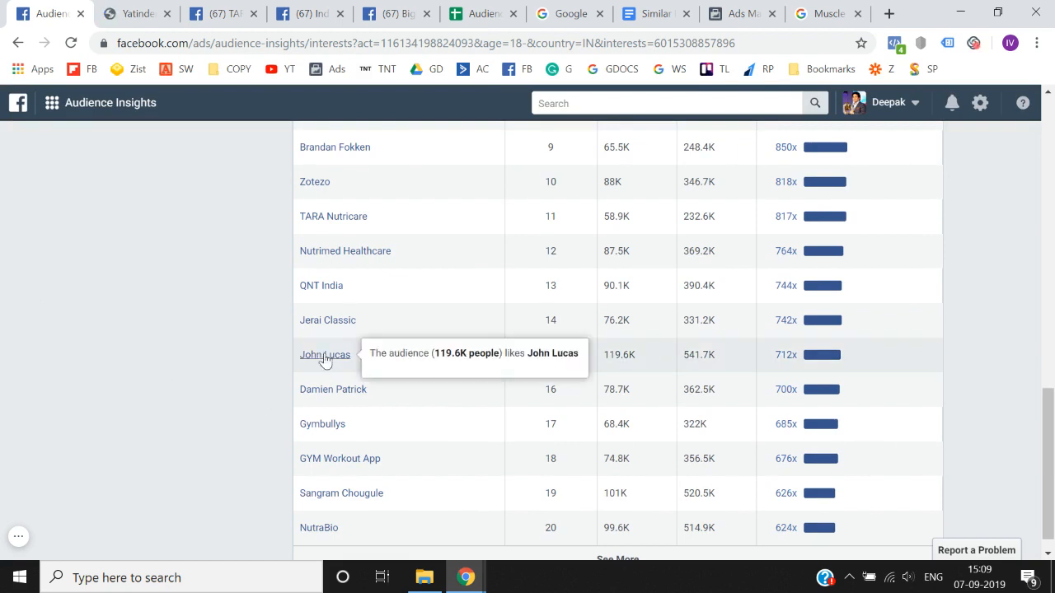
pyautogui.rightClick(327, 356)
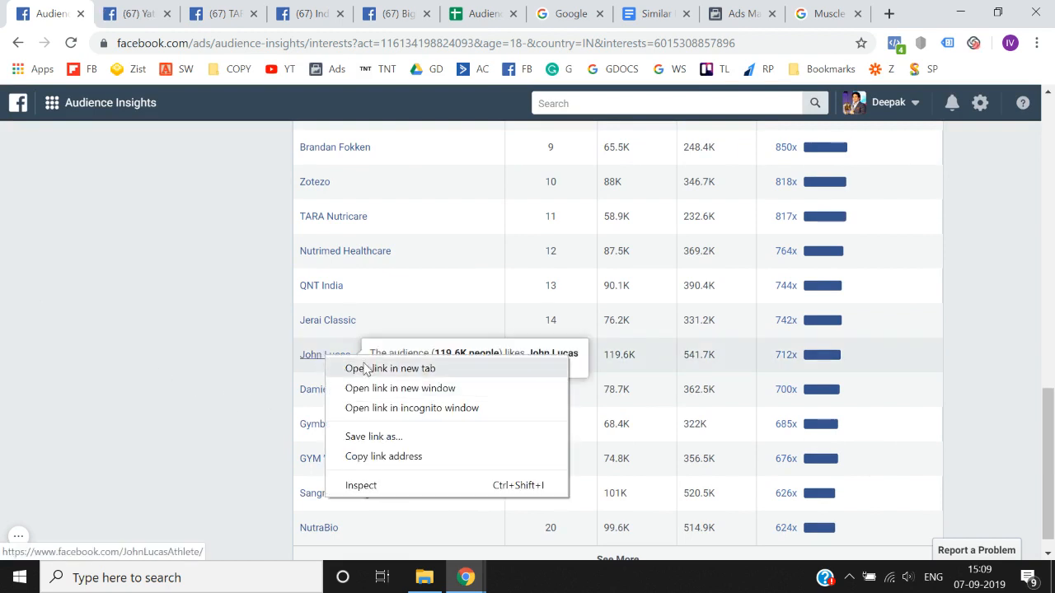
pyautogui.click(349, 368)
pyautogui.click(216, 8)
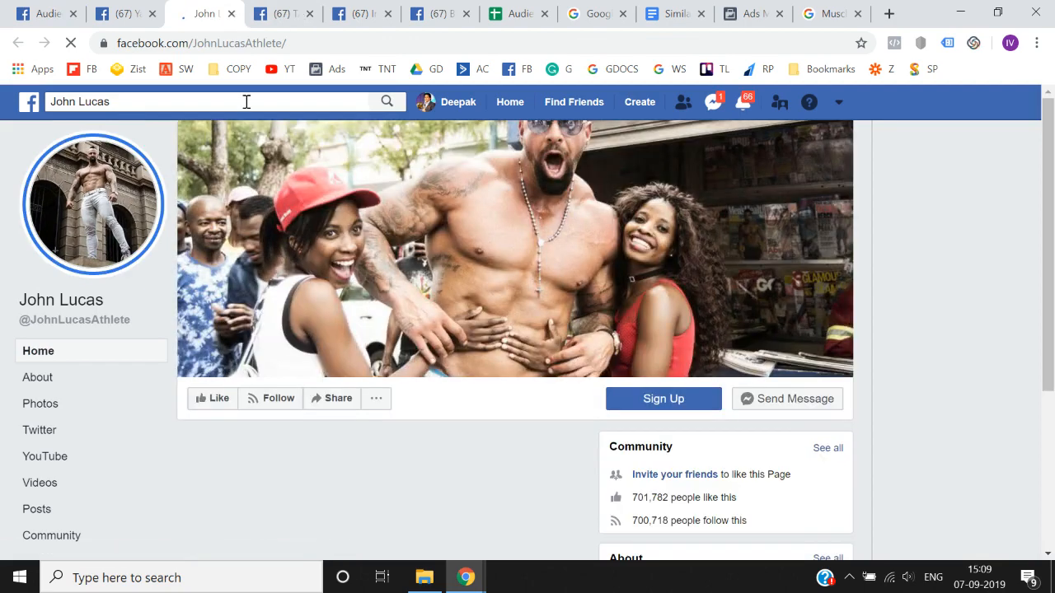
pyautogui.click(246, 101)
# - Search the Audience Insights interests for John Lucas, shorten the search to "John", and clear the search text
pyautogui.click(42, 12)
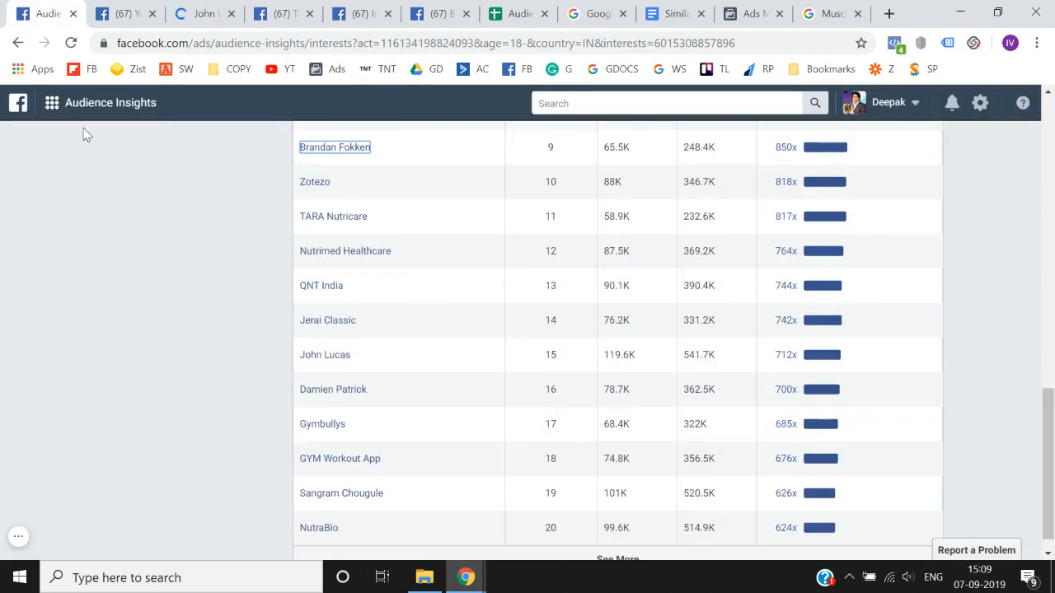
pyautogui.scroll(11, 124, 257)
pyautogui.scroll(-2, 123, 257)
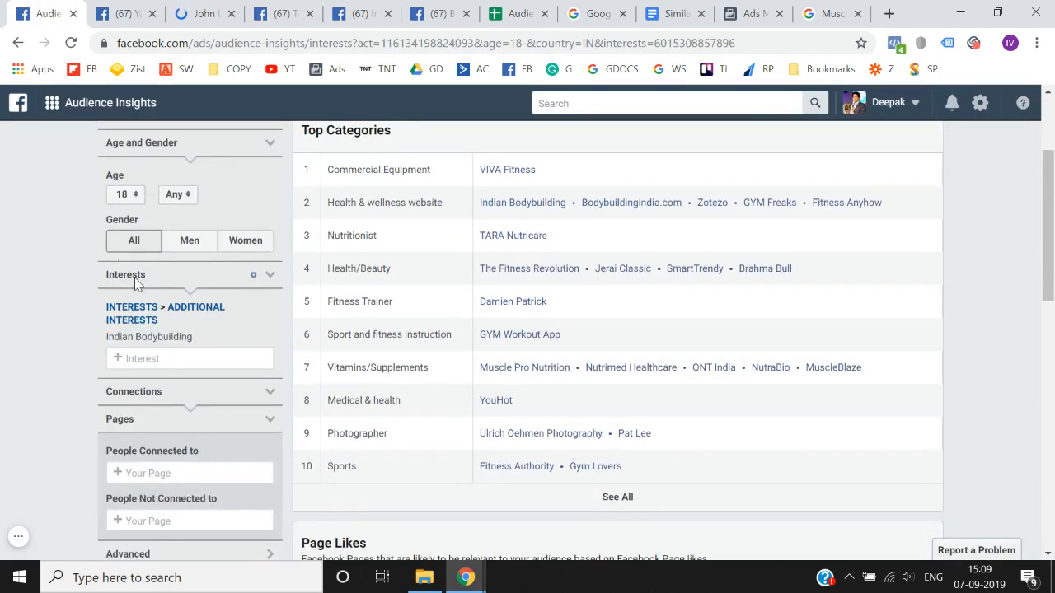
pyautogui.click(153, 355)
pyautogui.click(218, 360)
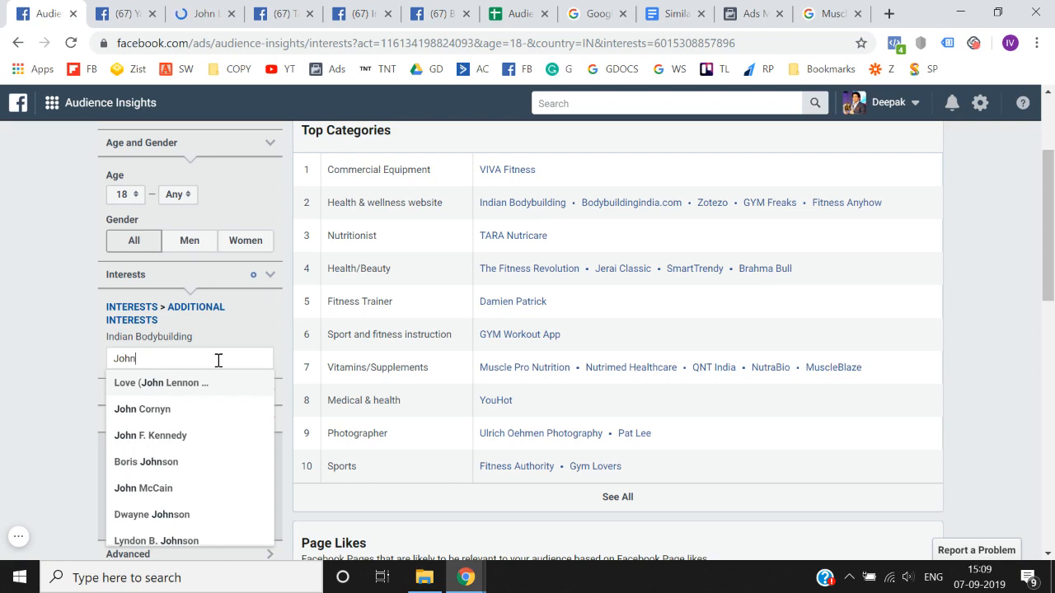
pyautogui.press('BackSpace')
pyautogui.press('BackSpace')
pyautogui.press('BackSpace')
pyautogui.press('BackSpace')
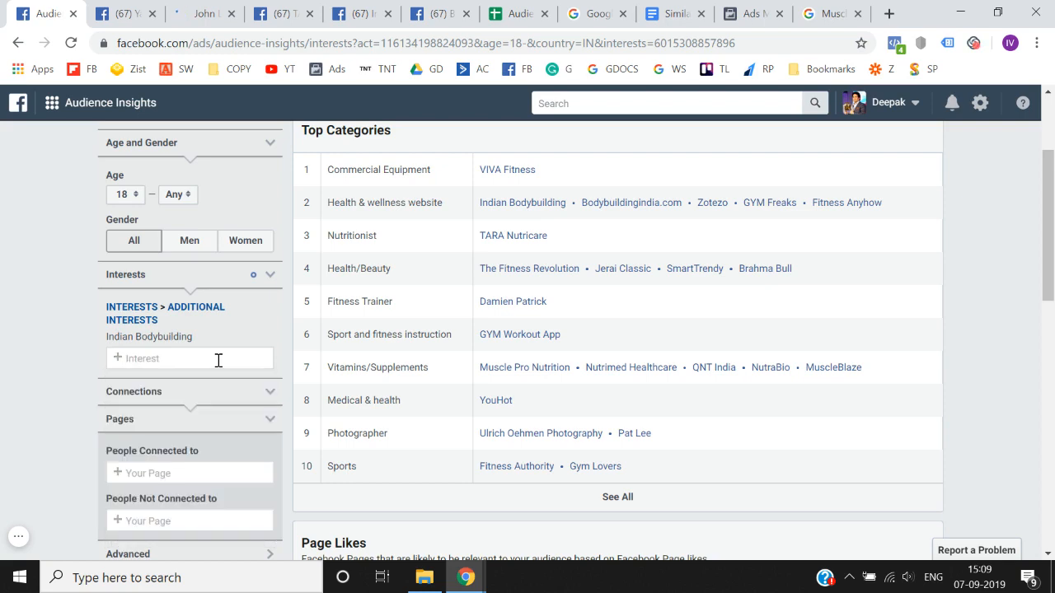
# - Review the pages in the Page Likes table and the magazine entries in the Audience Research spreadsheet
pyautogui.scroll(-7, 20, 396)
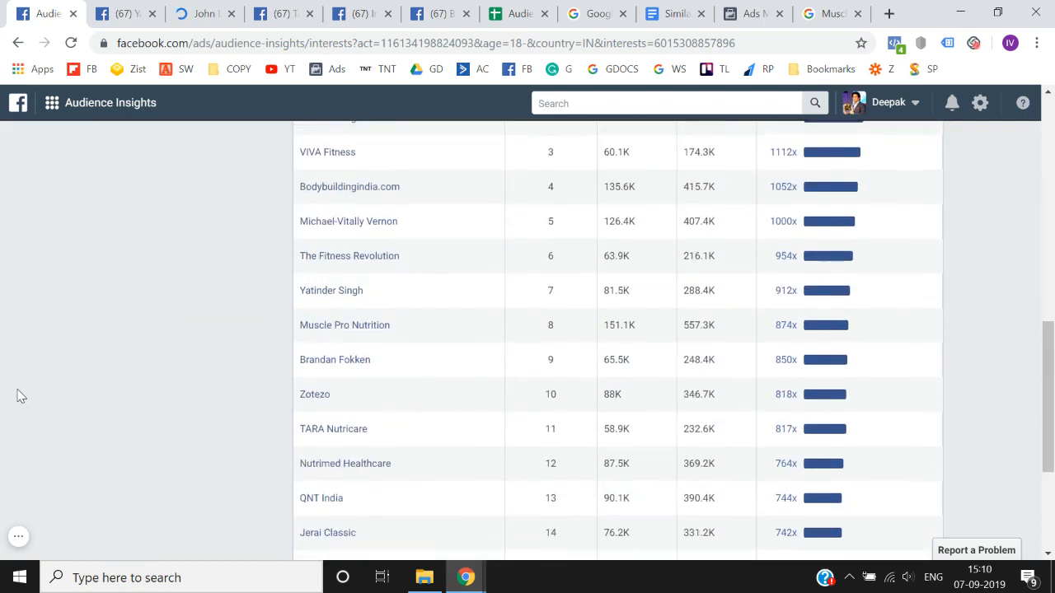
pyautogui.scroll(-2, 21, 396)
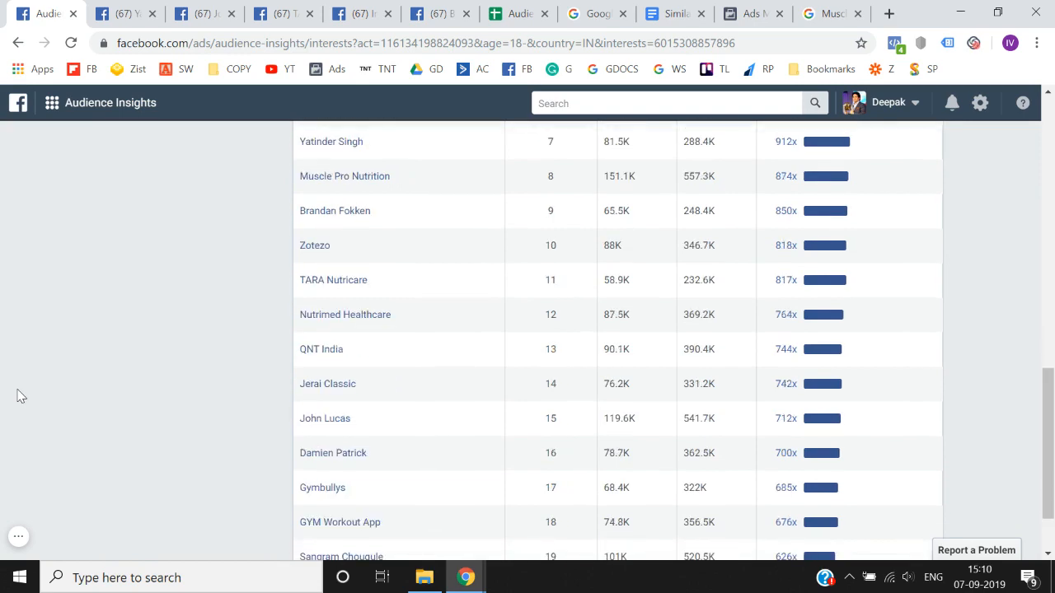
pyautogui.scroll(-2, 20, 395)
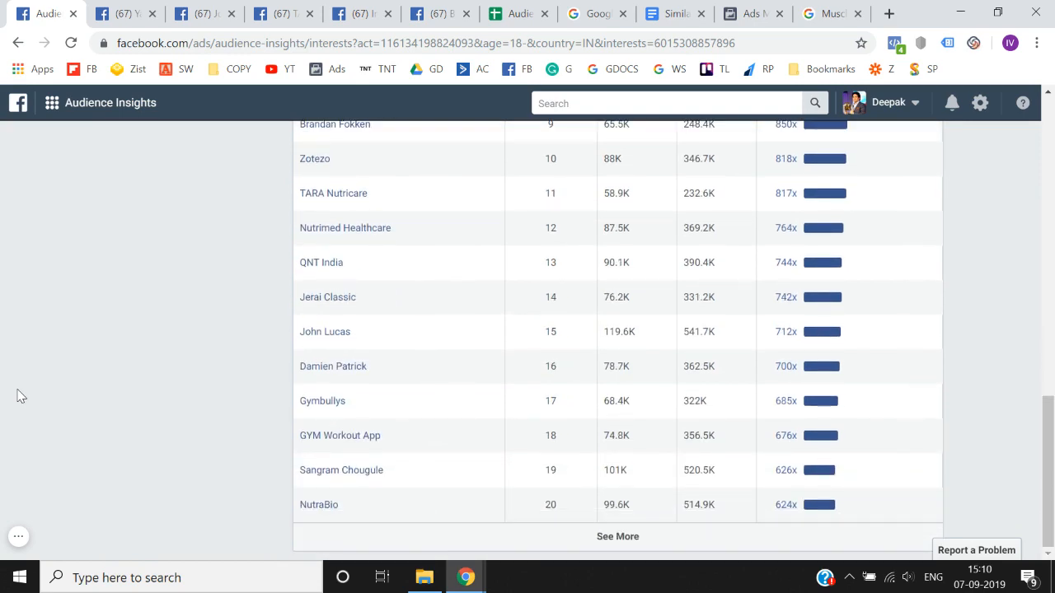
pyautogui.scroll(12, 21, 395)
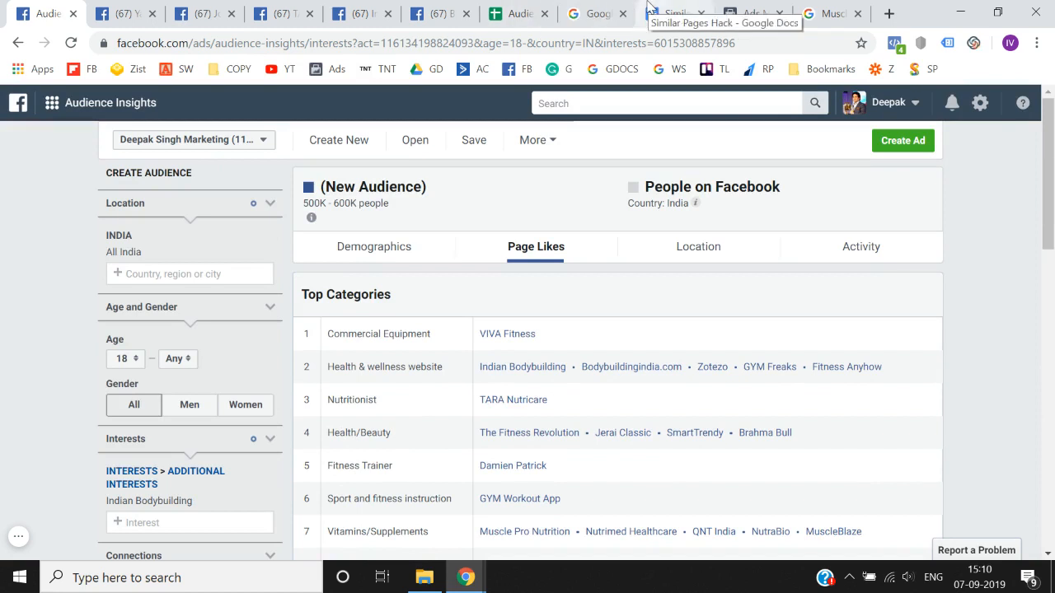
pyautogui.click(527, 10)
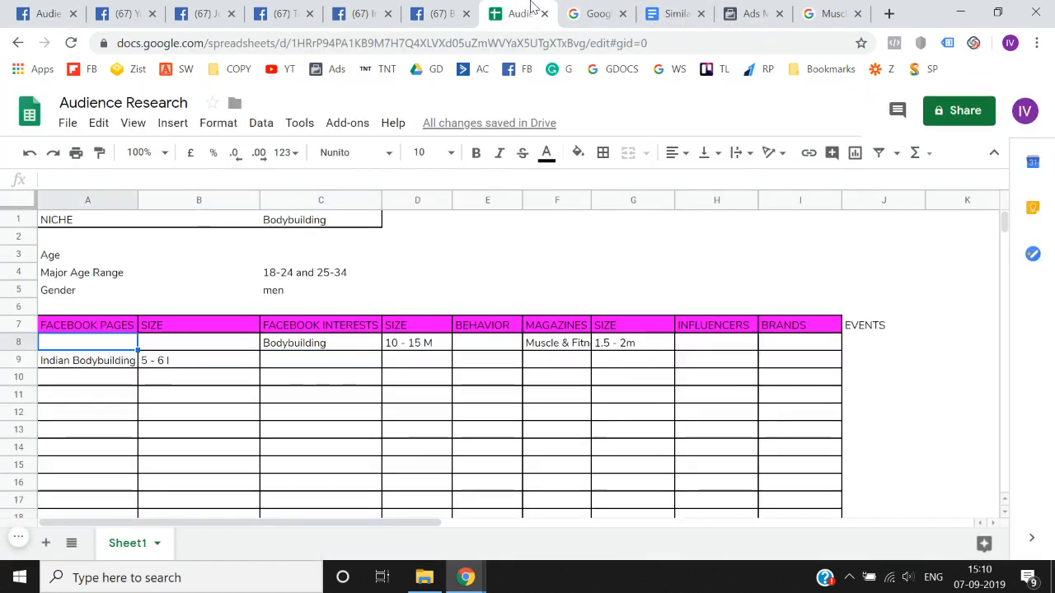
pyautogui.press('Right')
pyautogui.press('Right')
pyautogui.press('Right')
pyautogui.press('Right')
pyautogui.press('Right')
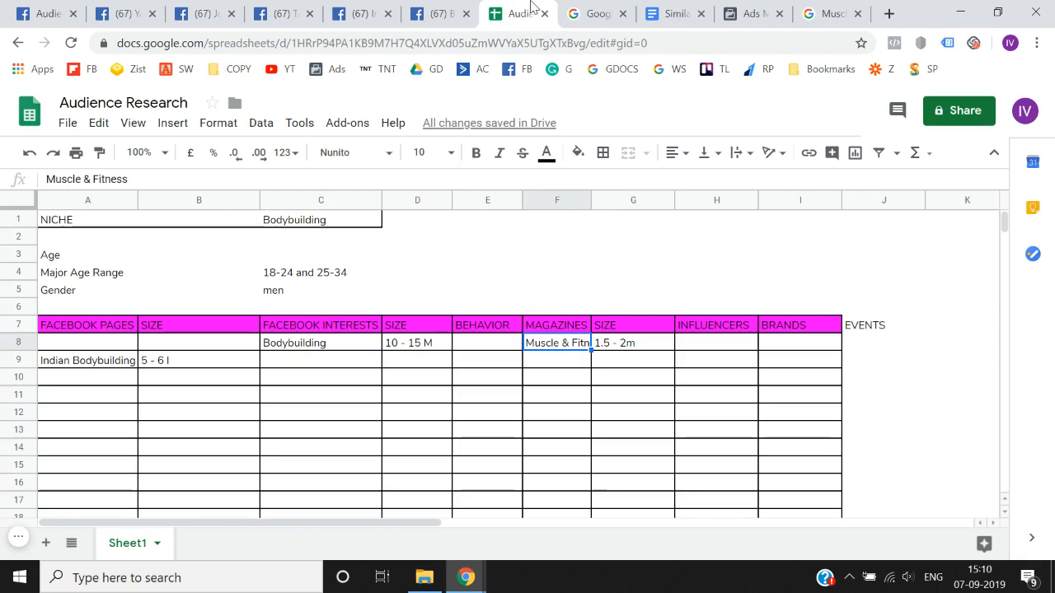
# - Choose the Flex magazine in Google's Exercise & Fitness magazine results and copy its name
pyautogui.click(828, 13)
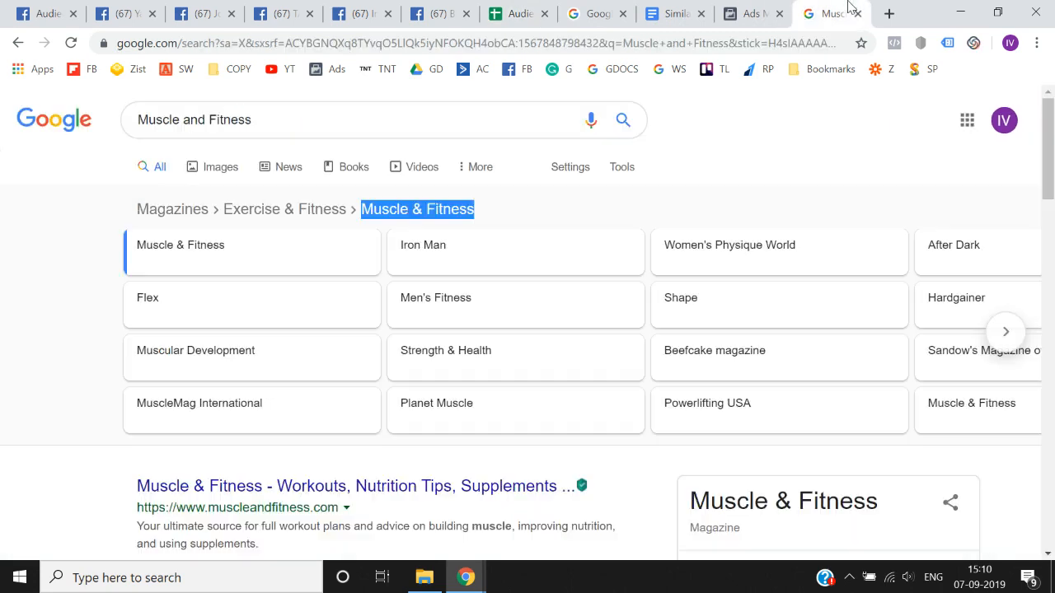
pyautogui.click(237, 318)
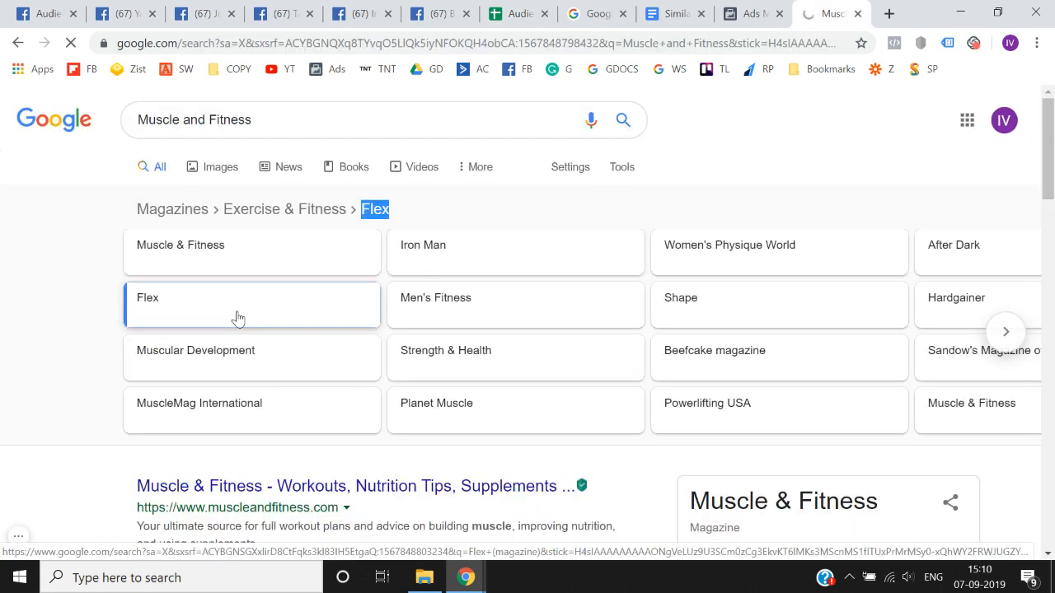
pyautogui.moveTo(398, 214); pyautogui.dragTo(359, 214)
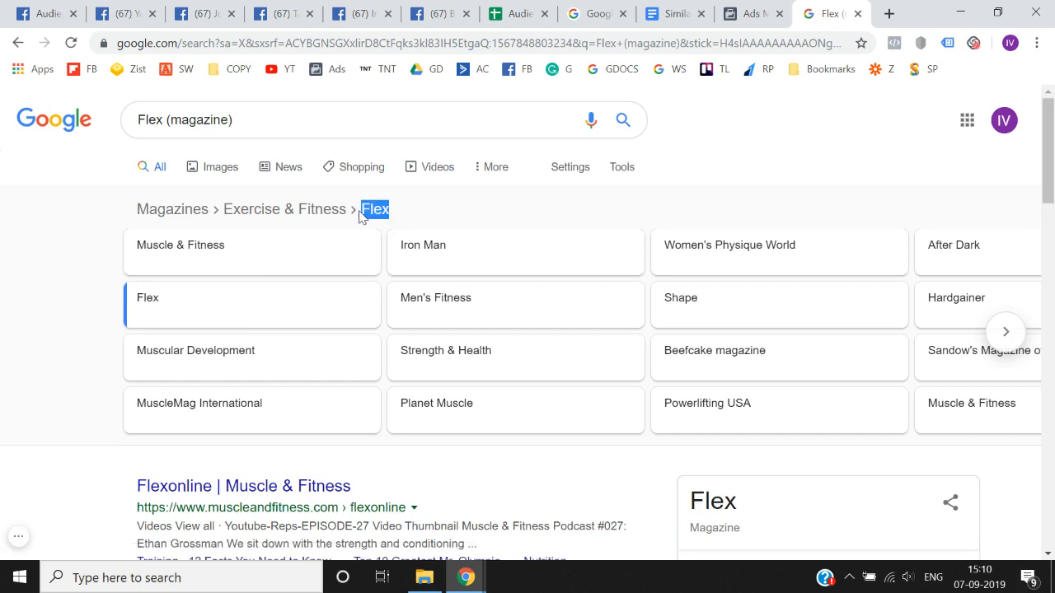
# - Return to Audience Insights and close all five open Facebook page tabs
pyautogui.click(101, 10)
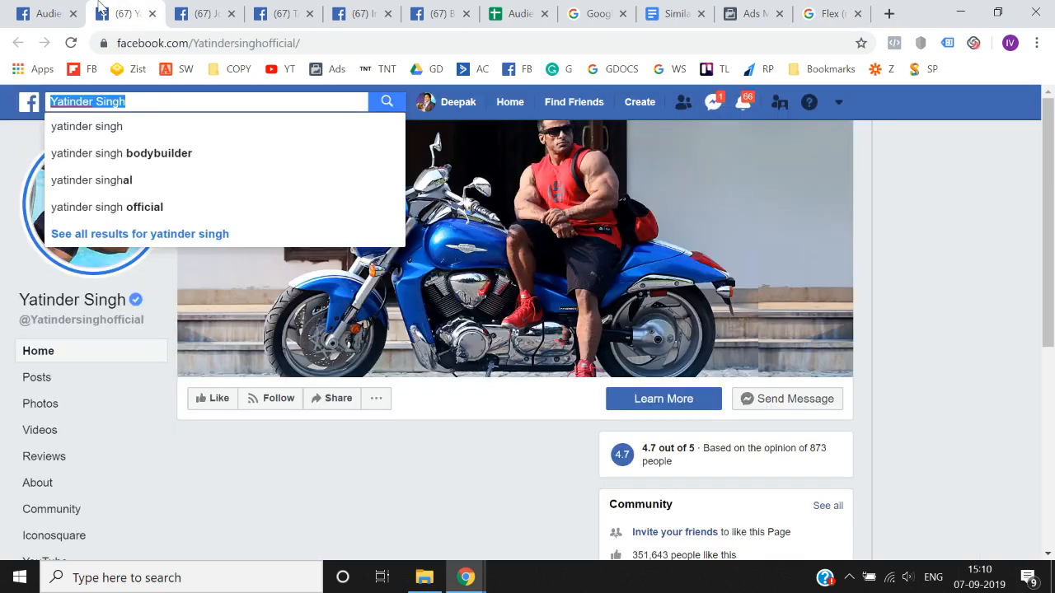
pyautogui.click(56, 13)
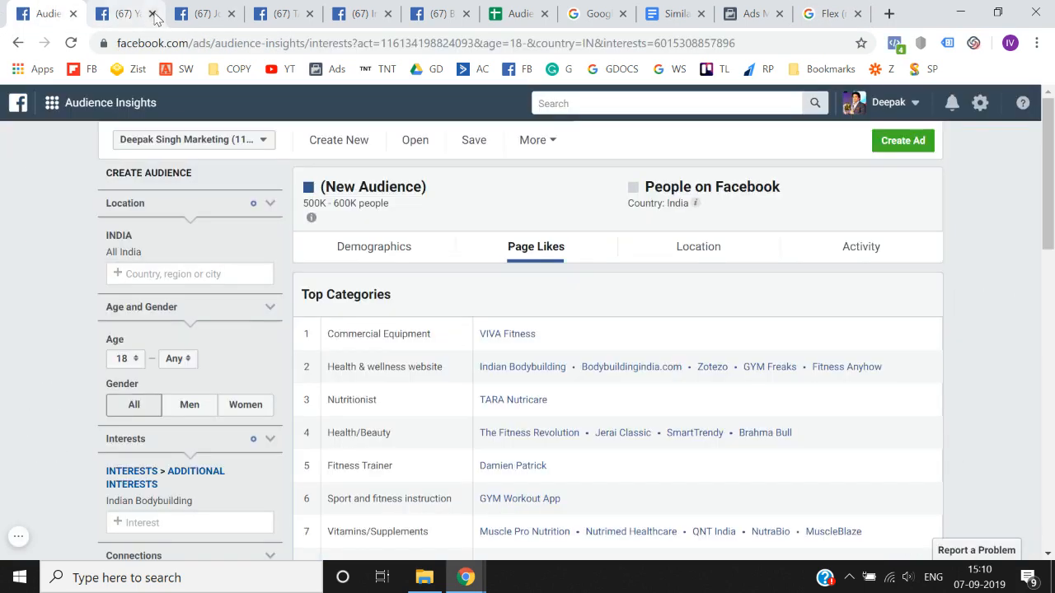
pyautogui.click(153, 14)
pyautogui.click(152, 14)
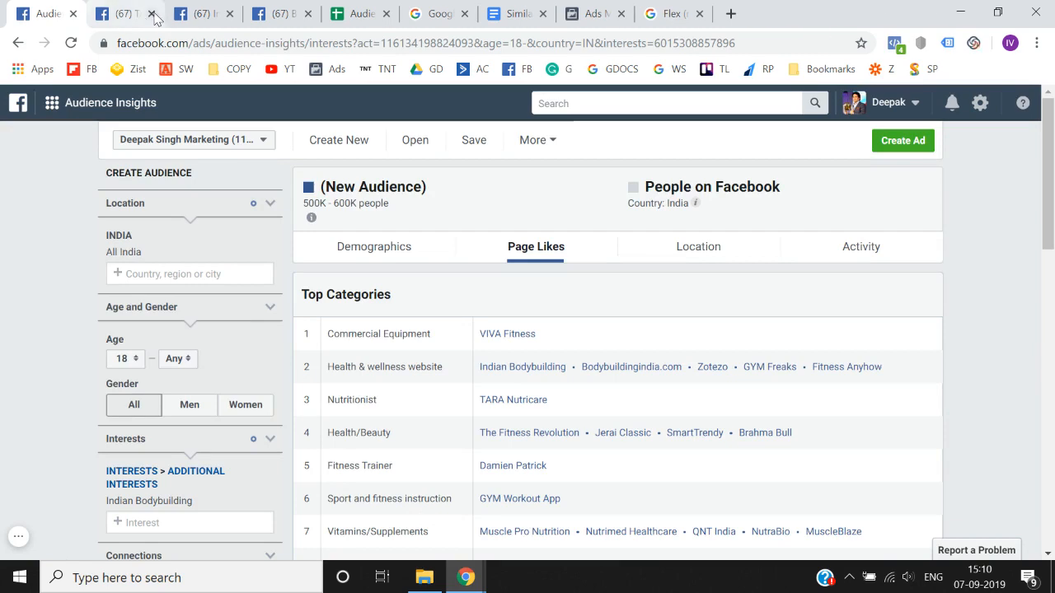
pyautogui.click(153, 14)
pyautogui.click(152, 14)
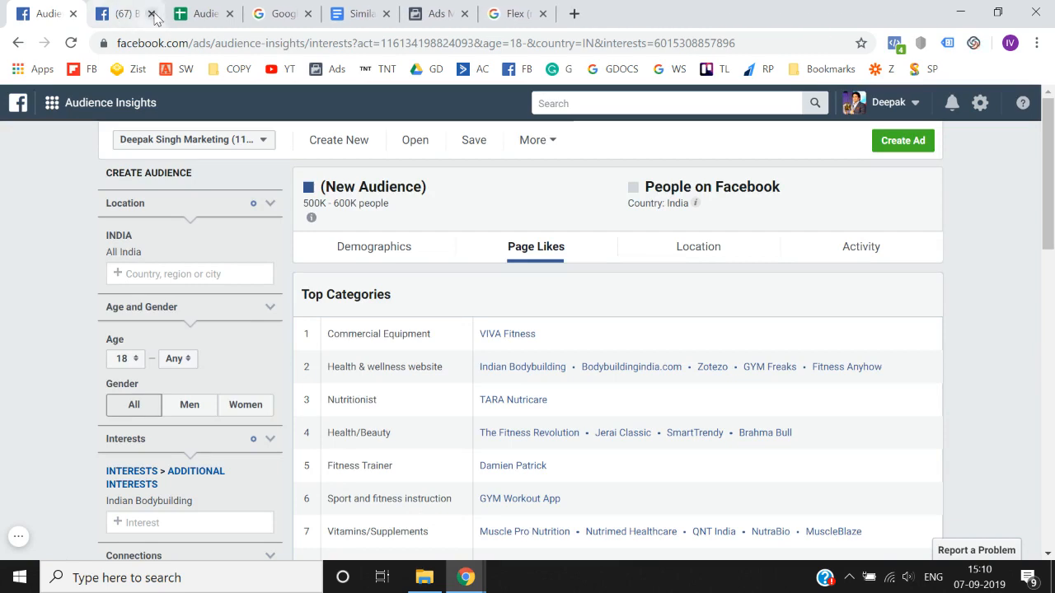
pyautogui.click(152, 14)
# - Replace the Indian Bodybuilding interest with Flex (magazine) in Audience Insights and view the resulting audience size and top categories
pyautogui.scroll(-3, 122, 445)
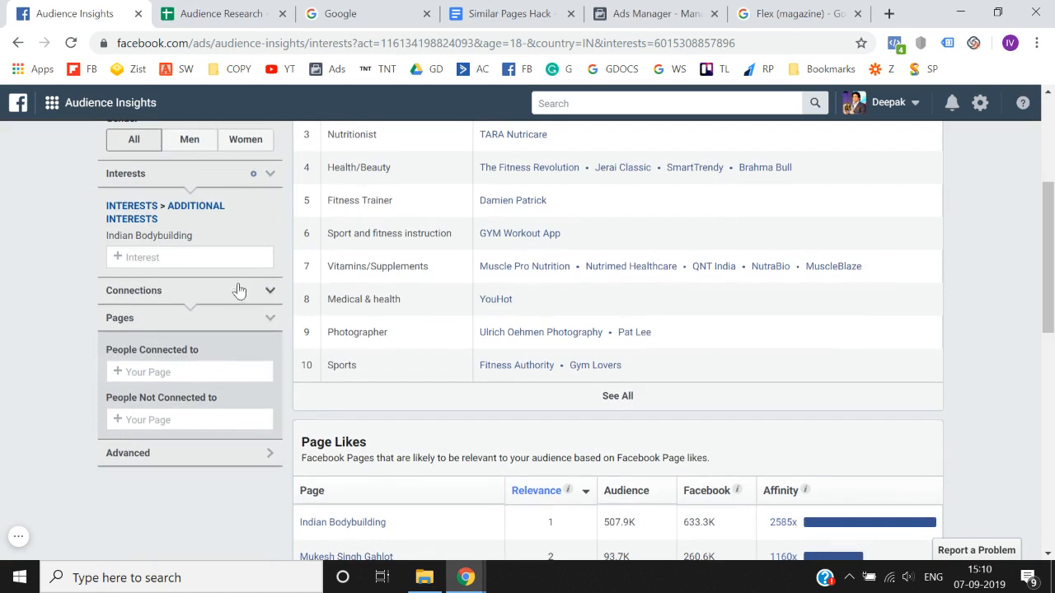
pyautogui.click(271, 237)
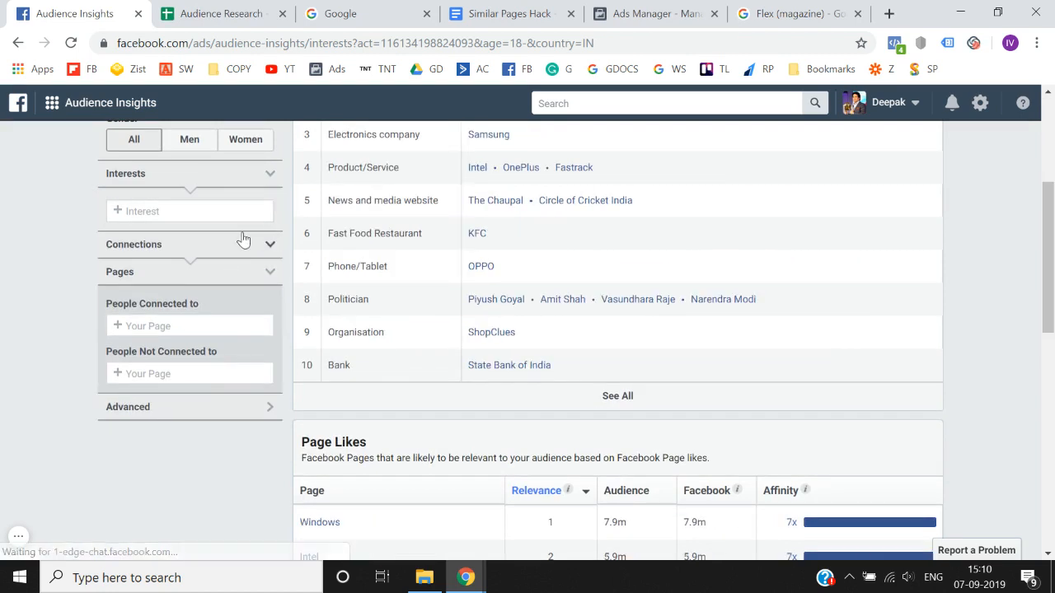
pyautogui.click(206, 209)
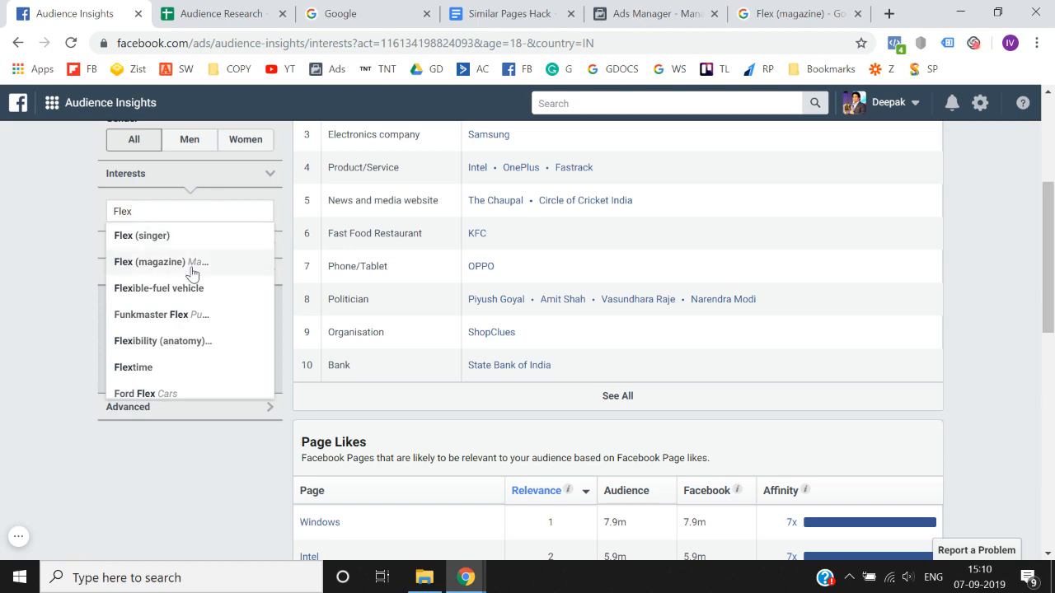
pyautogui.rightClick(191, 268)
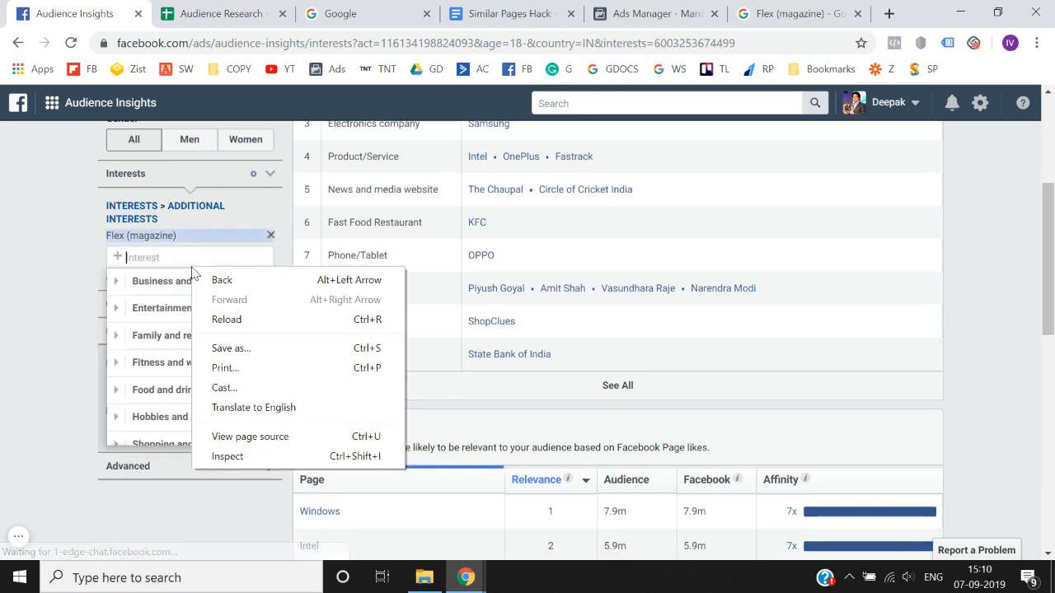
pyautogui.click(2, 314)
pyautogui.scroll(1, 3, 316)
pyautogui.scroll(2, 4, 313)
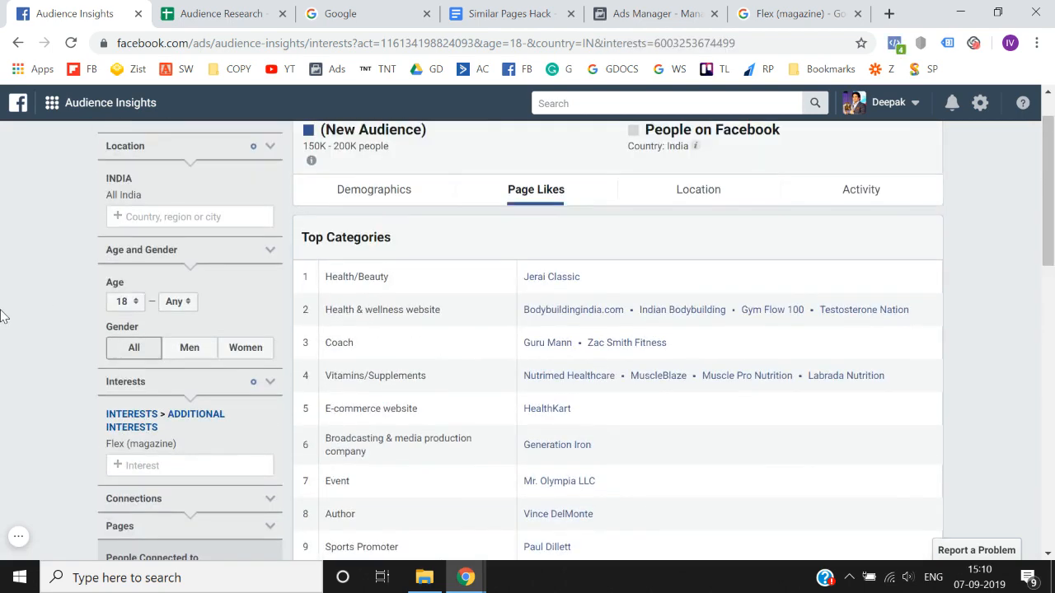
pyautogui.scroll(-1, 5, 313)
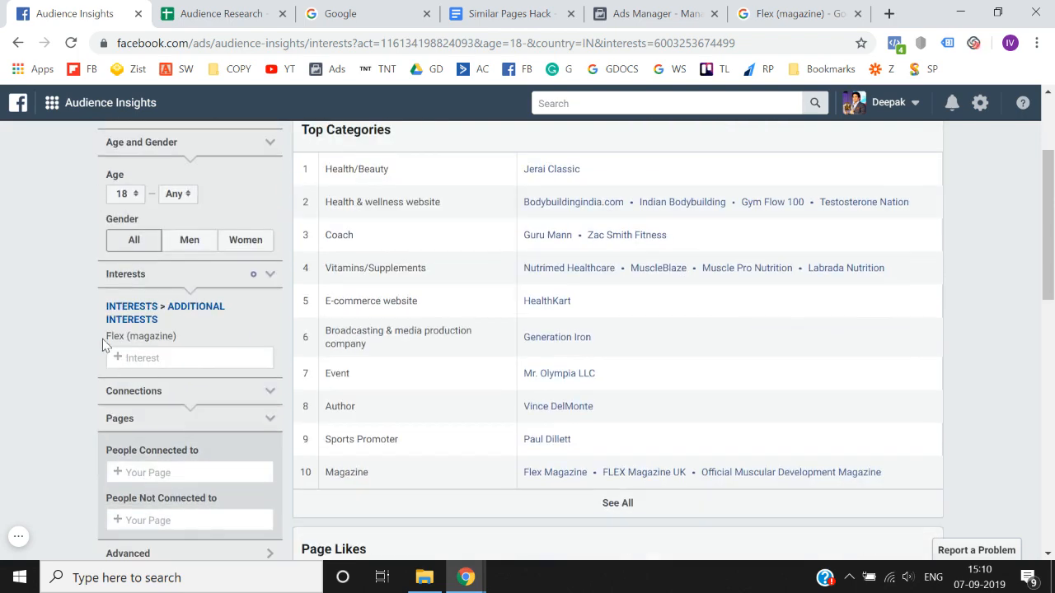
# - Copy the Flex (magazine) interest name from Audience Insights into cell F9 under Magazines in the Audience Research spreadsheet
pyautogui.moveTo(108, 343); pyautogui.dragTo(175, 345)
pyautogui.hotkey('ctrl', 'c')
pyautogui.scroll(2, 179, 344)
pyautogui.click(247, 13)
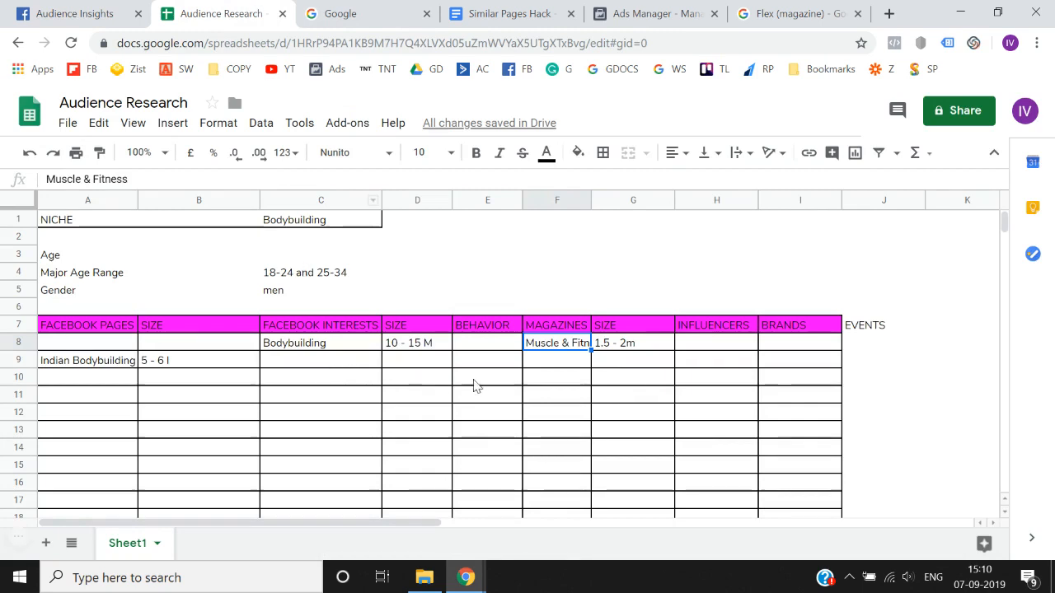
pyautogui.click(540, 363)
pyautogui.hotkey('ctrl', 'v')
pyautogui.press('Return')
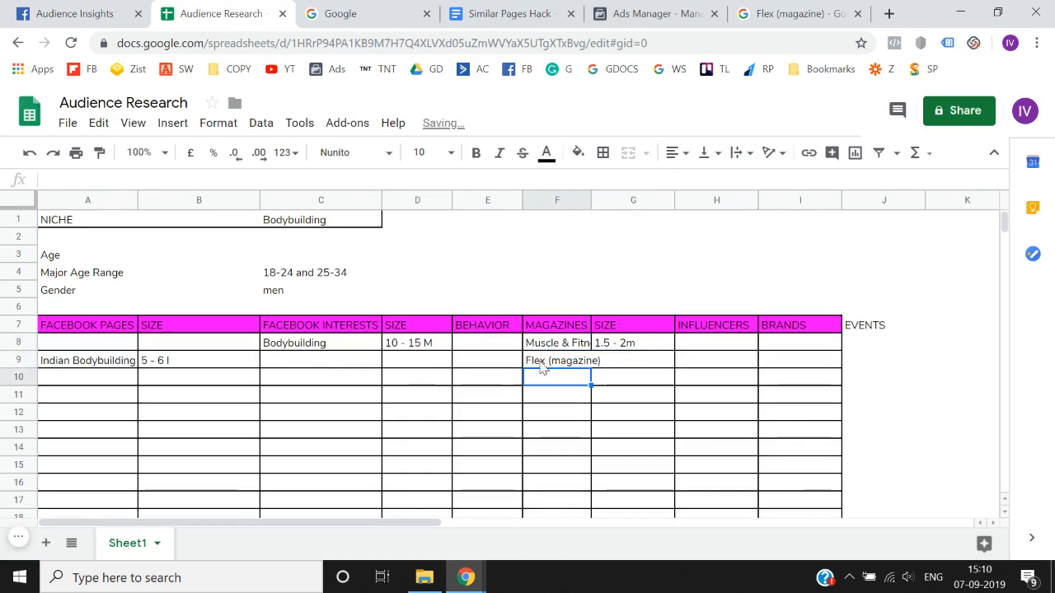
# - Copy the Flex (magazine) audience size from Audience Insights and record 150K - 200K people in cell G9 of the spreadsheet
pyautogui.click(78, 13)
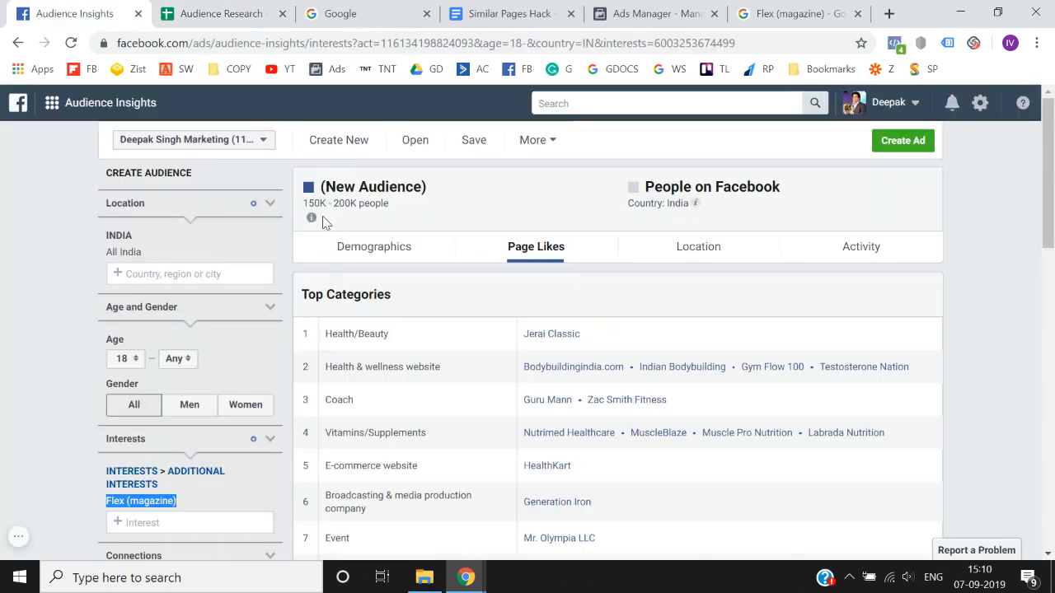
pyautogui.moveTo(305, 202); pyautogui.dragTo(403, 213)
pyautogui.hotkey('ctrl', 'c')
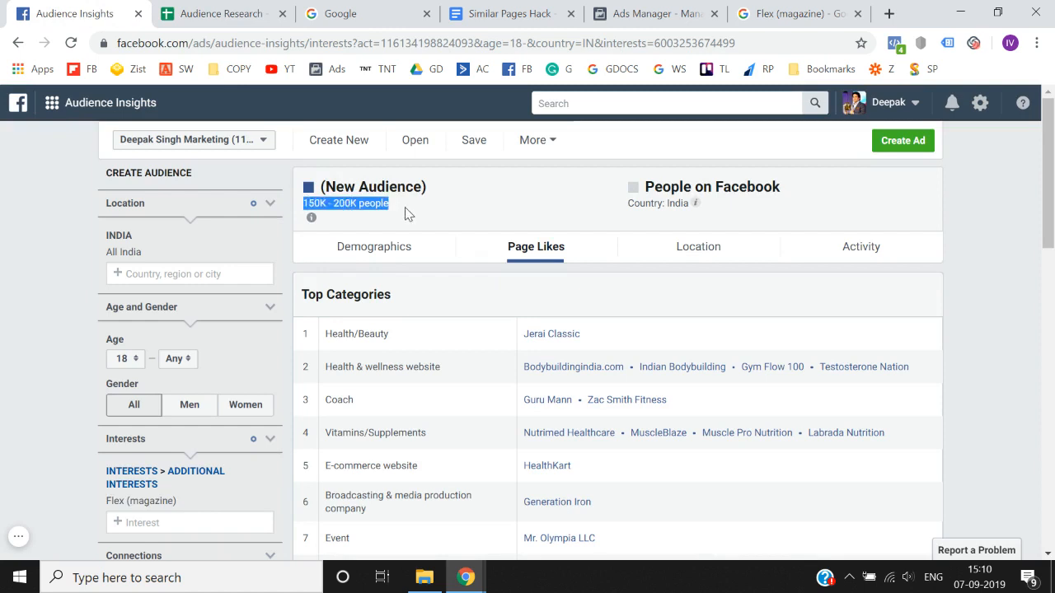
pyautogui.click(252, 9)
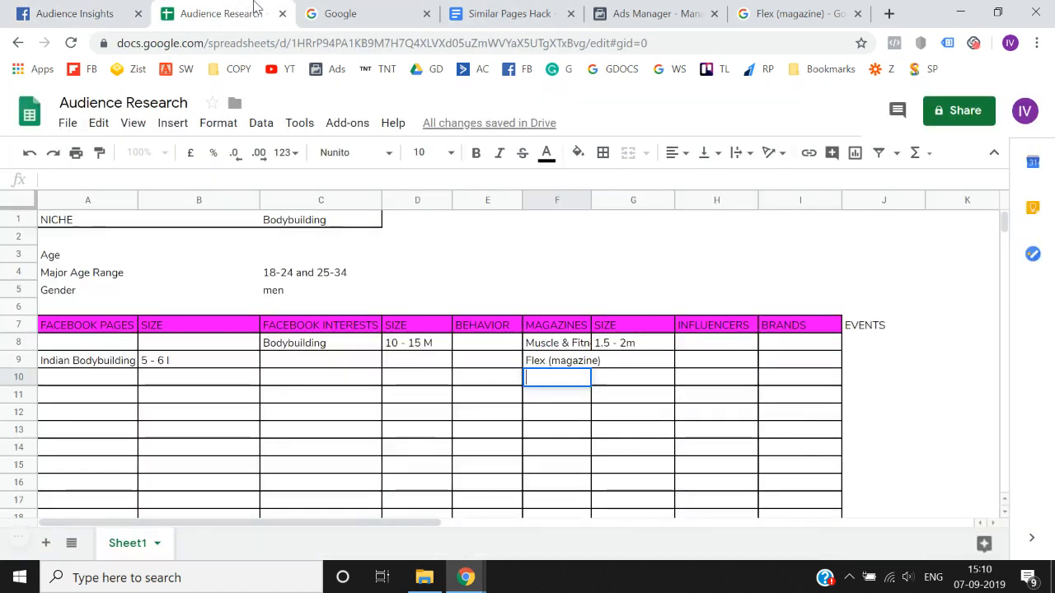
pyautogui.press('Right')
pyautogui.press('Up')
pyautogui.hotkey('ctrl', 'v')
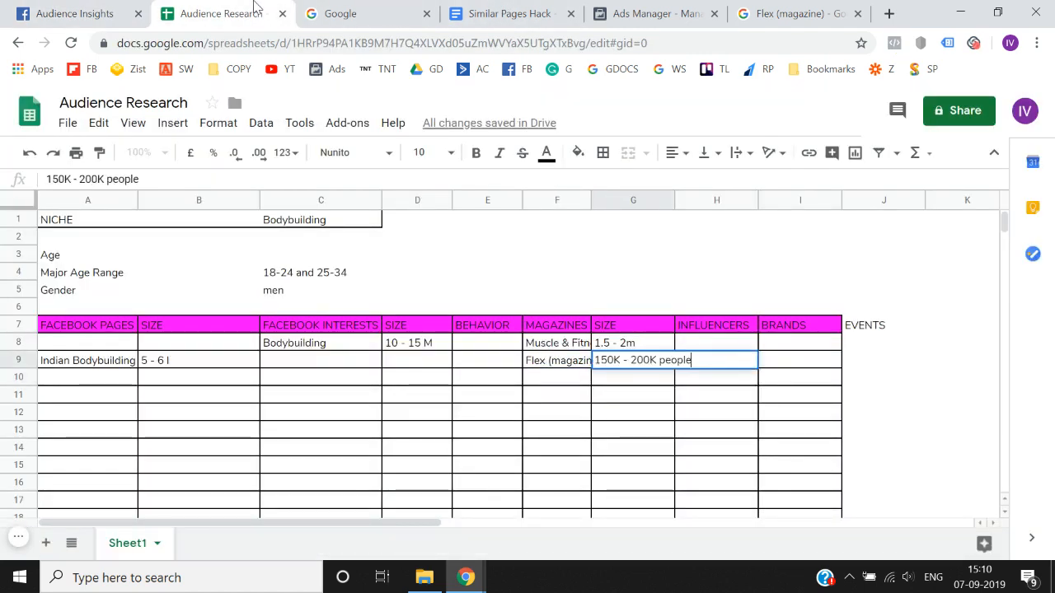
pyautogui.press('Return')
# - Open the Gym Flow 100 page from Top Categories in a new tab and copy its page name
pyautogui.click(124, 12)
pyautogui.scroll(-1, 505, 274)
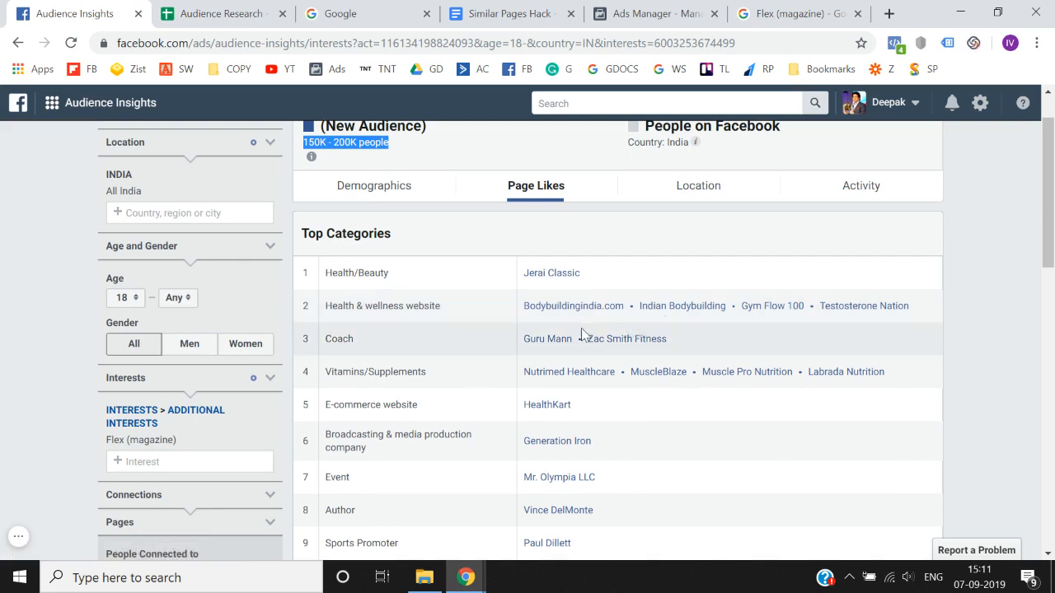
pyautogui.rightClick(769, 307)
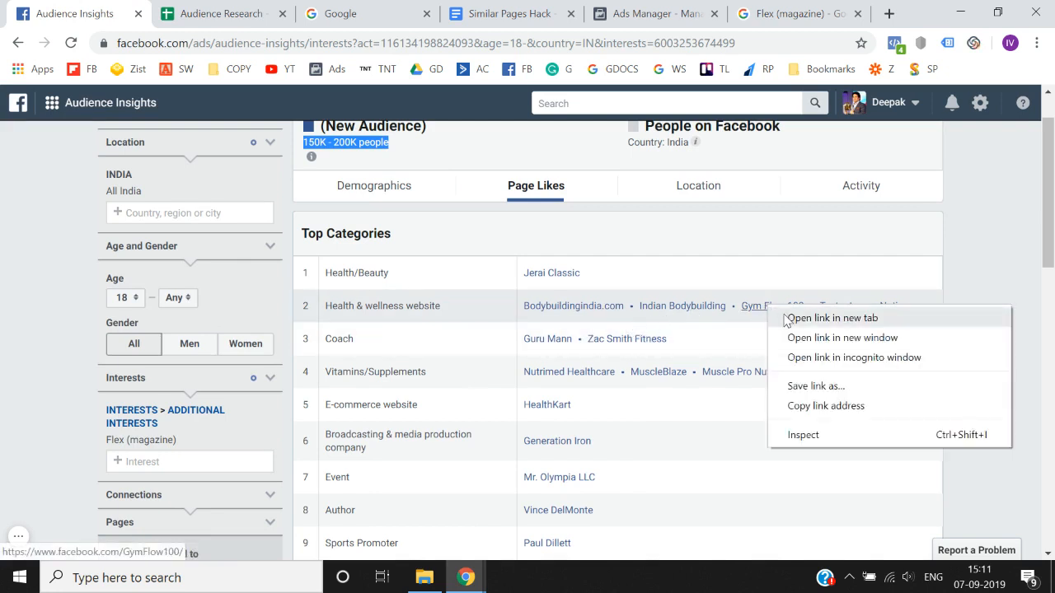
pyautogui.click(786, 318)
pyautogui.click(203, 13)
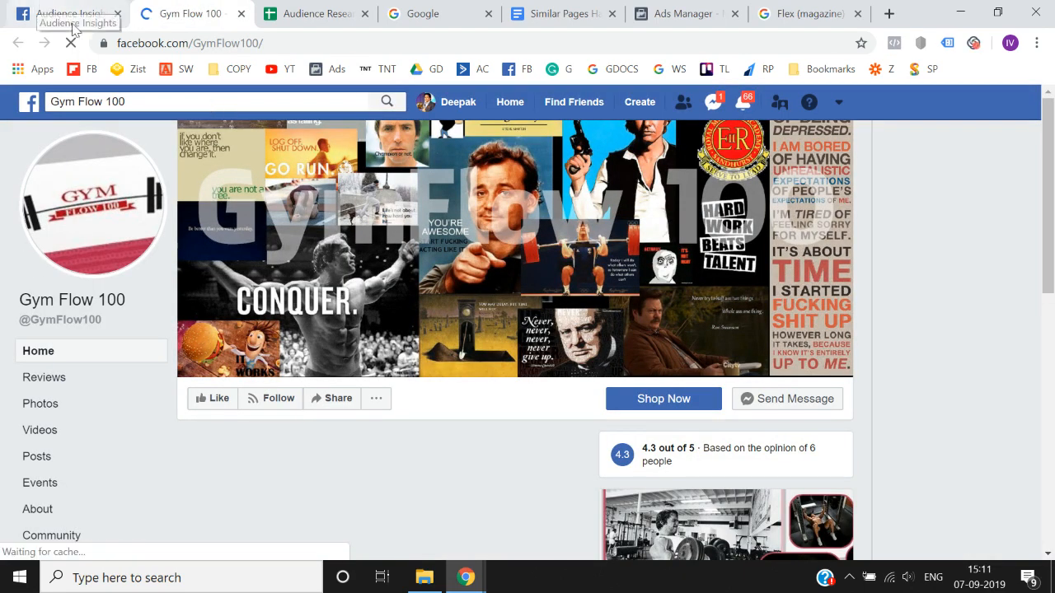
pyautogui.click(140, 102)
pyautogui.hotkey('ctrl', 'c')
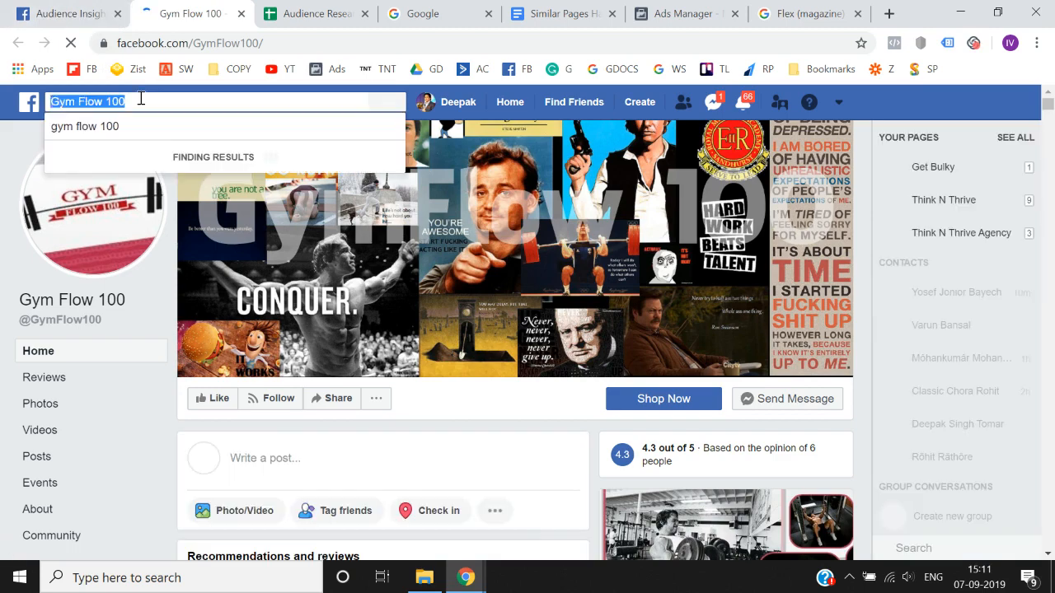
# - Replace the Flex (magazine) interest in Audience Insights with Gym Flow 100
pyautogui.click(59, 9)
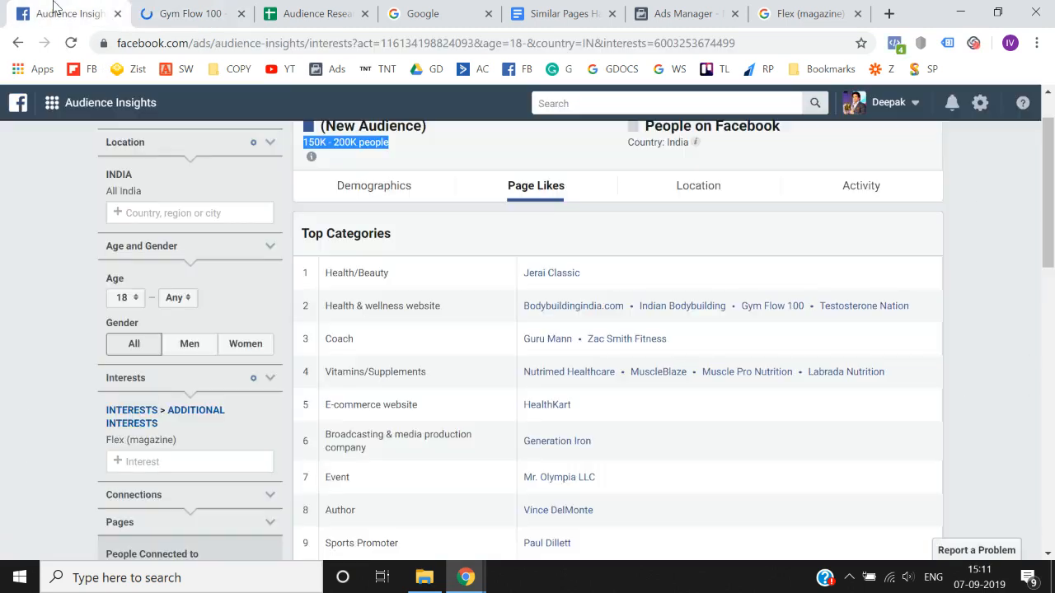
pyautogui.scroll(-3, 32, 375)
pyautogui.click(196, 239)
pyautogui.hotkey('ctrl', 'v')
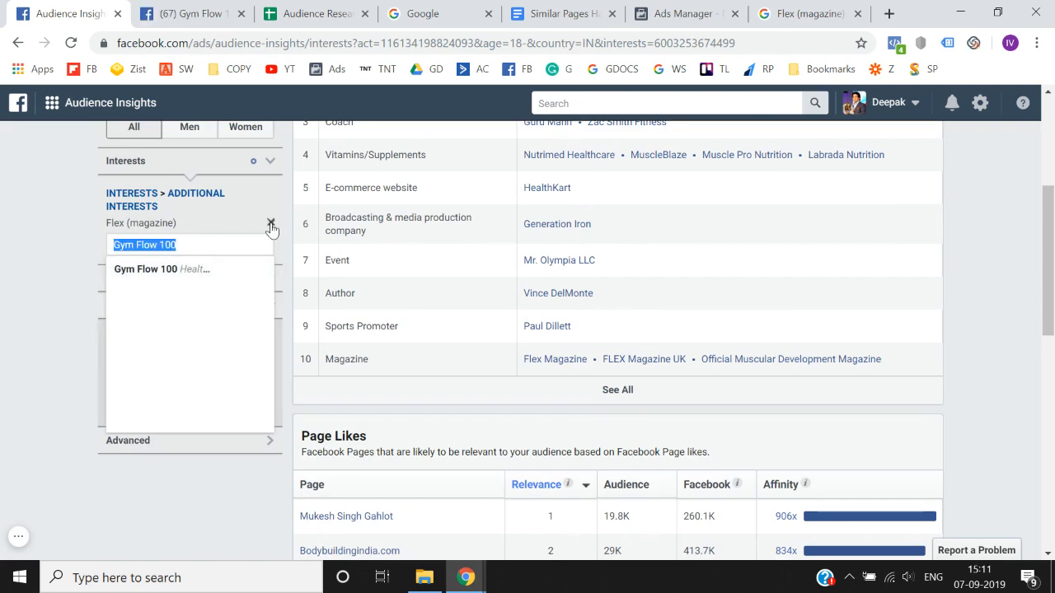
pyautogui.click(271, 226)
pyautogui.click(207, 222)
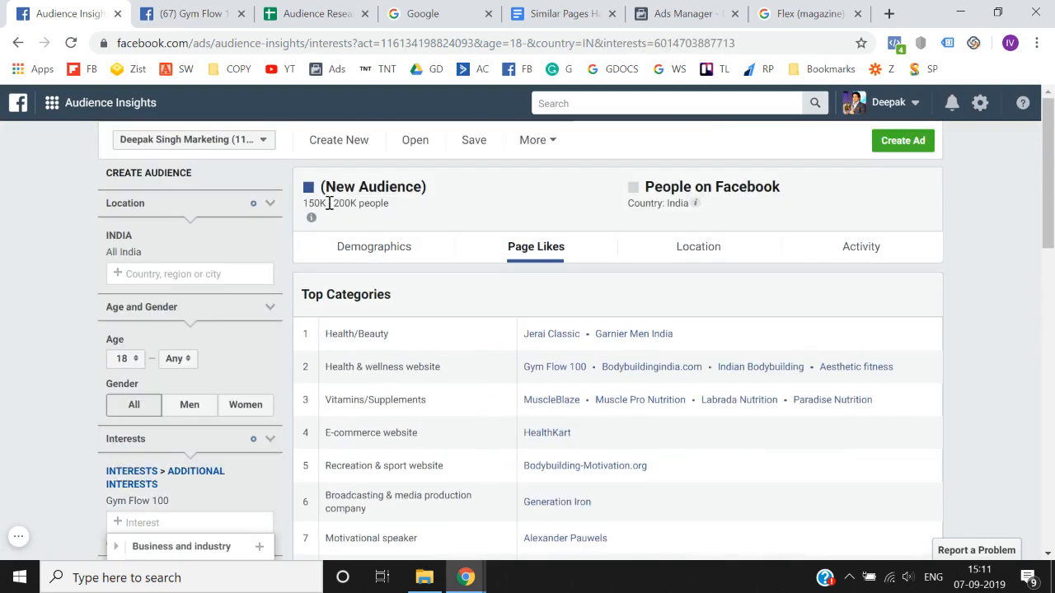
# - Copy the Gym Flow 100 audience size and record 150K - 200K people in cell B10 of the Audience Research spreadsheet
pyautogui.tripleClick(329, 203)
pyautogui.hotkey('ctrl', 'c')
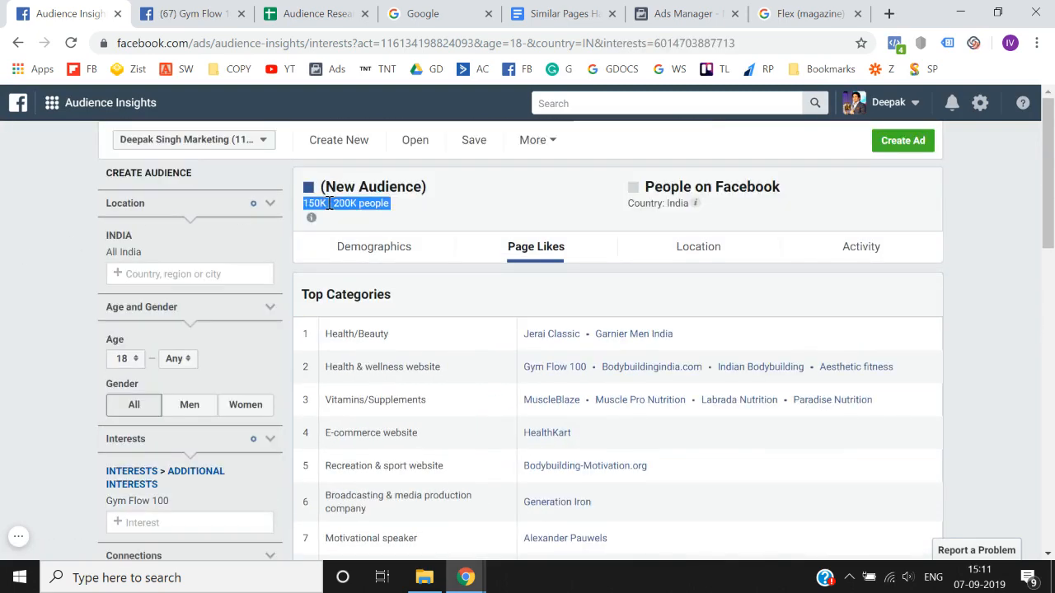
pyautogui.click(351, 8)
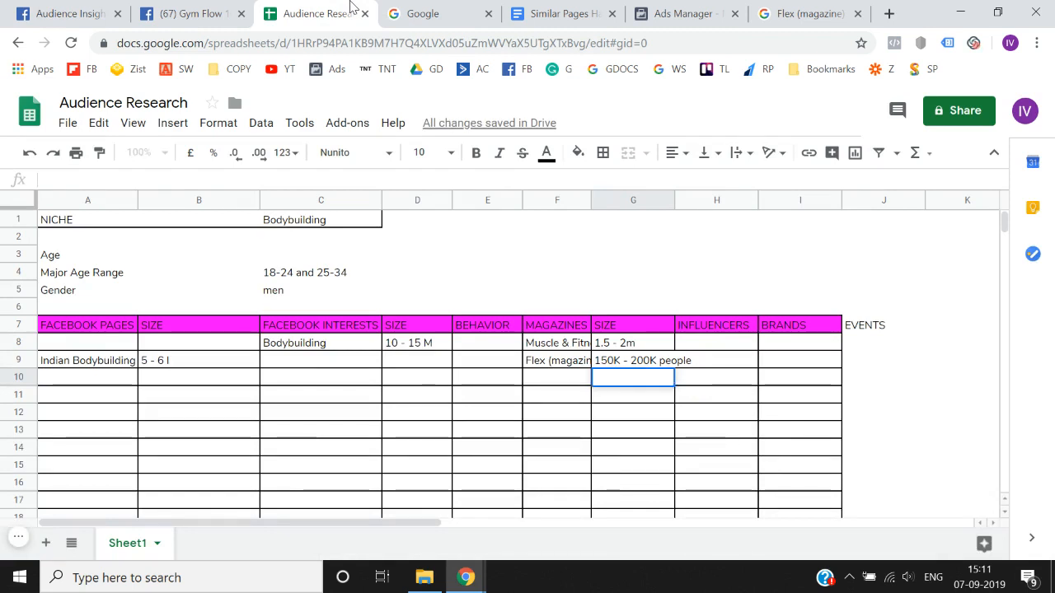
pyautogui.press('Left')
pyautogui.press('Right')
pyautogui.hotkey('ctrl', 'Left')
pyautogui.press('Right')
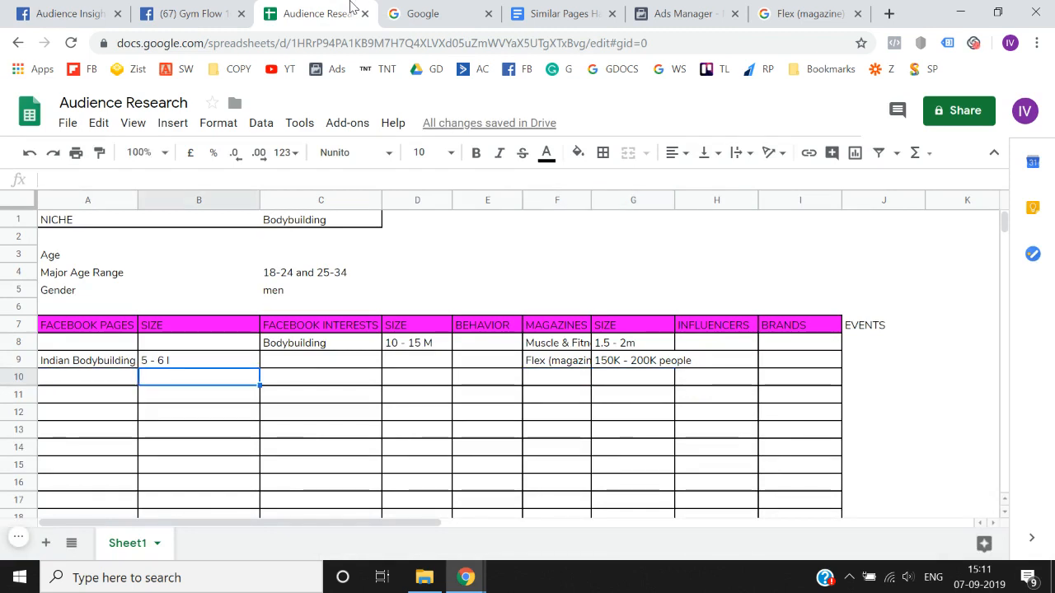
pyautogui.hotkey('ctrl', 'alt', 's')
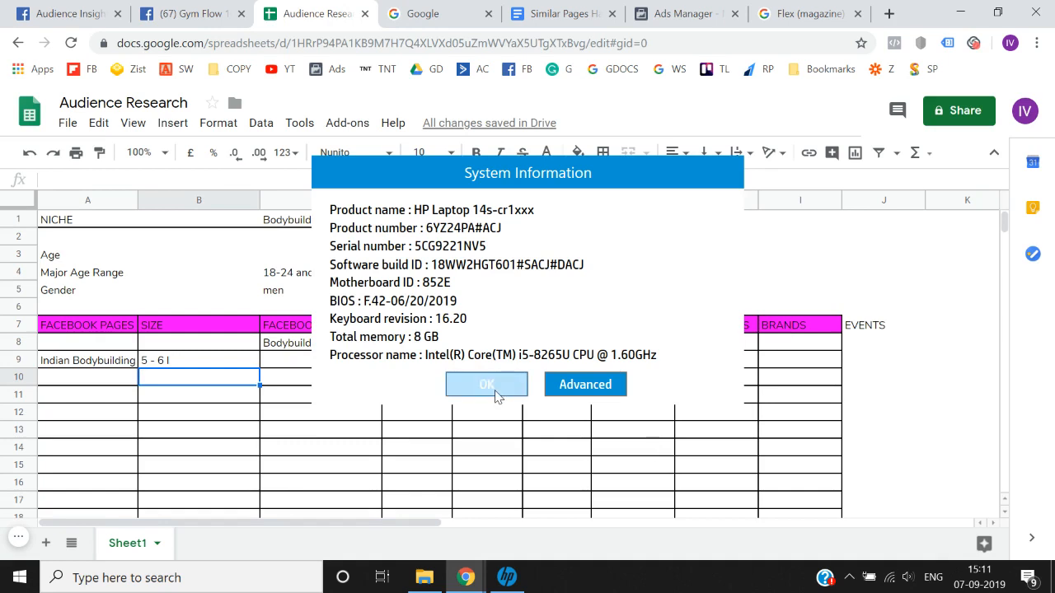
pyautogui.click(495, 385)
pyautogui.hotkey('ctrl', 'v')
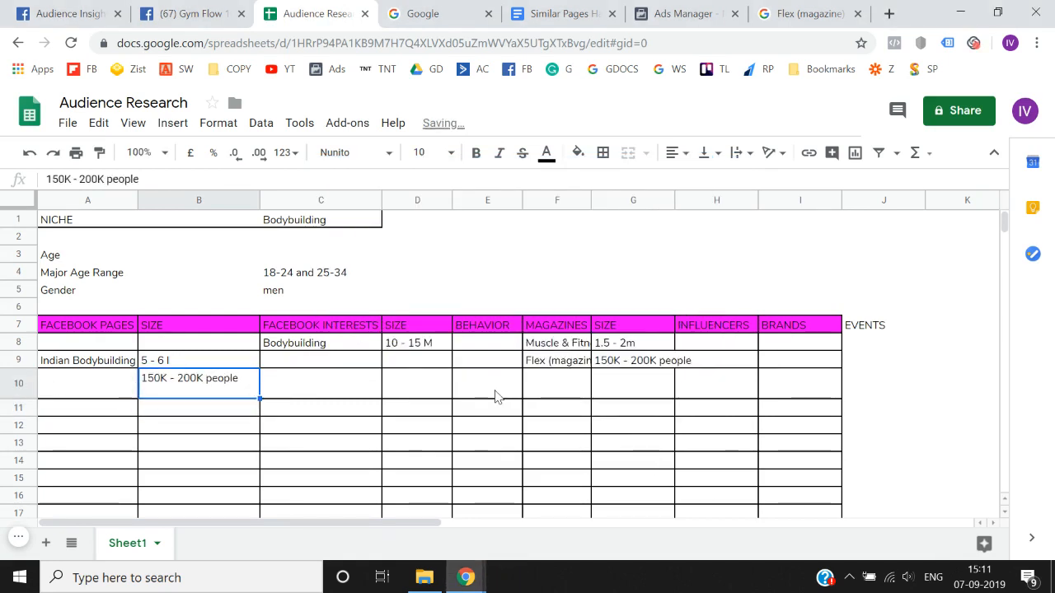
# - Copy the Gym Flow 100 interest name from Audience Insights into cell A10 under Facebook Pages in the spreadsheet
pyautogui.press('Left')
pyautogui.click(70, 13)
pyautogui.scroll(-2, 164, 332)
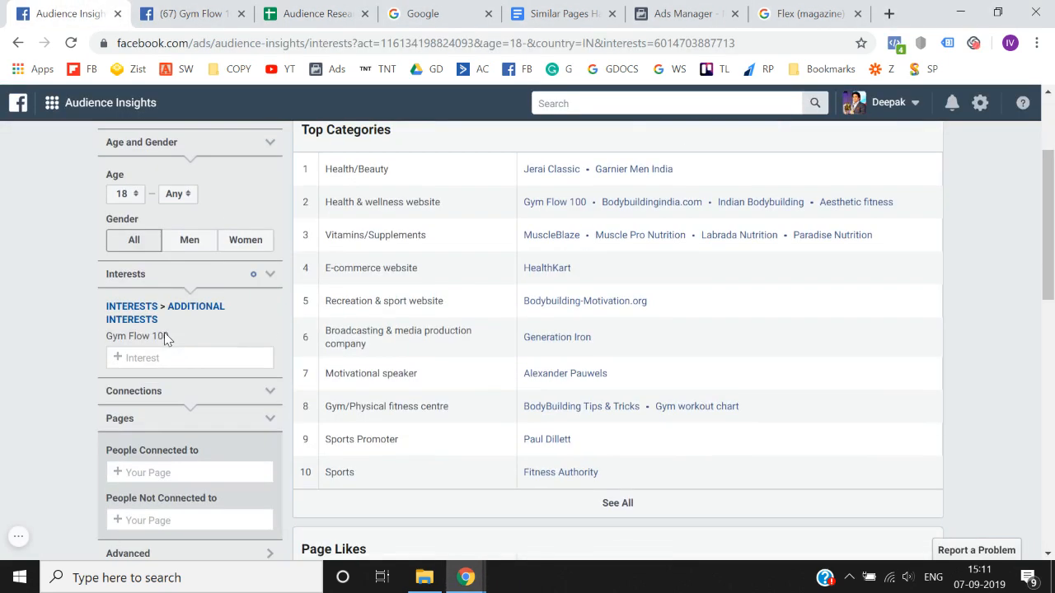
pyautogui.tripleClick(148, 338)
pyautogui.hotkey('ctrl', 'c')
pyautogui.click(317, 13)
pyautogui.hotkey('ctrl', 'v')
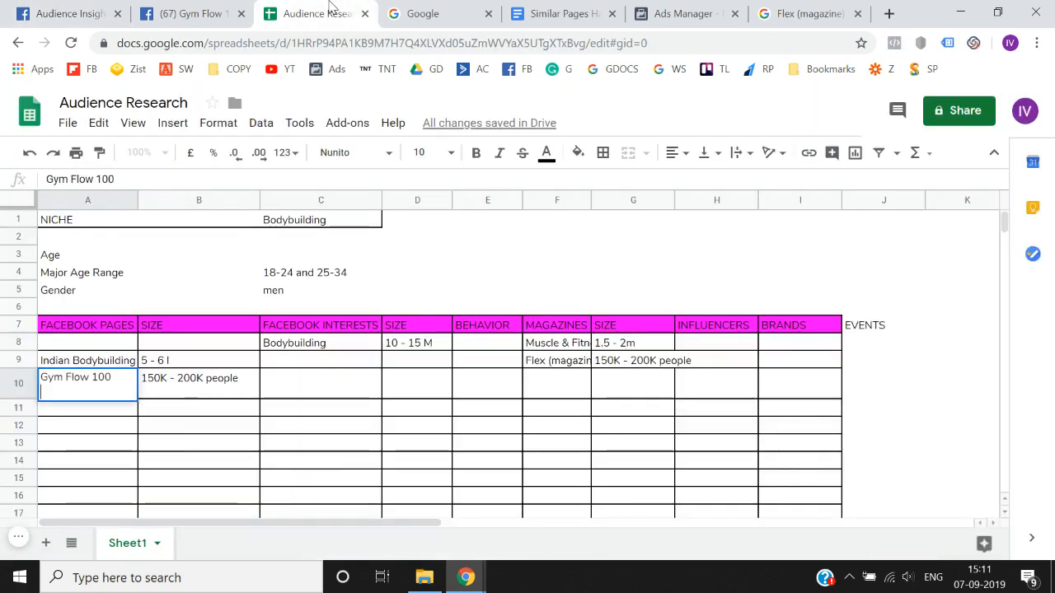
pyautogui.press('Return')
# - Copy the Flex (magazine) entry from cell F9 in the spreadsheet's Magazines column
pyautogui.press('Up')
pyautogui.press('Right')
pyautogui.press('Right')
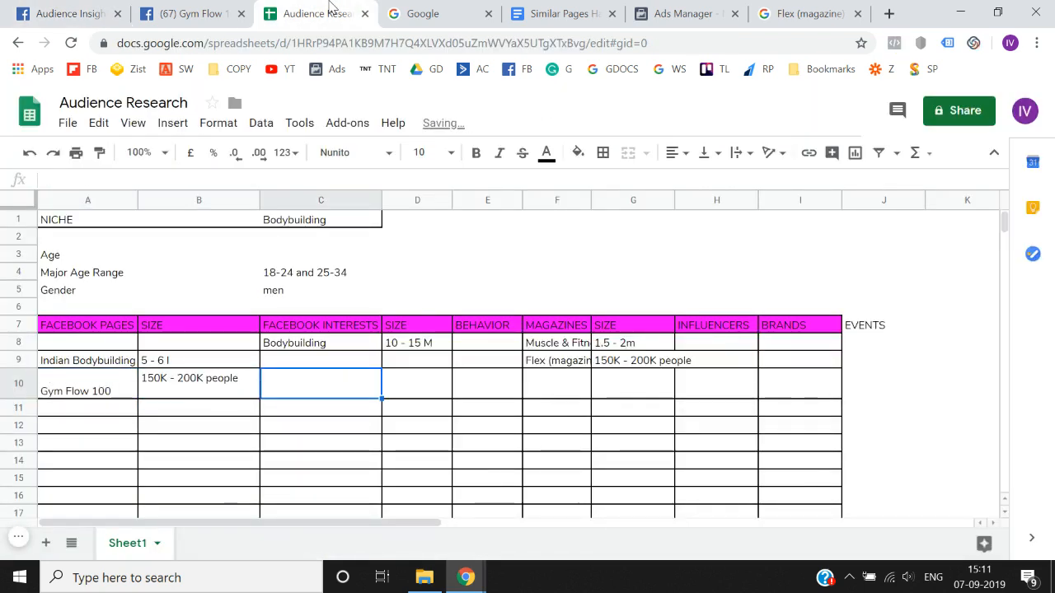
pyautogui.press('Up')
pyautogui.press('Up')
pyautogui.press('Right')
pyautogui.press('Right')
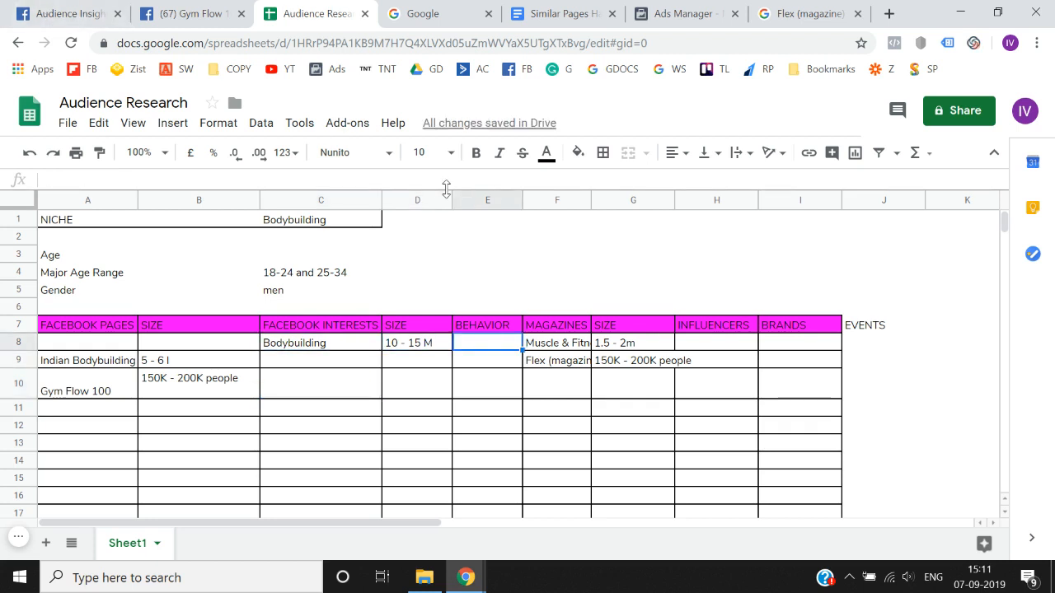
pyautogui.press('Right')
pyautogui.press('Down')
pyautogui.hotkey('ctrl', 'c')
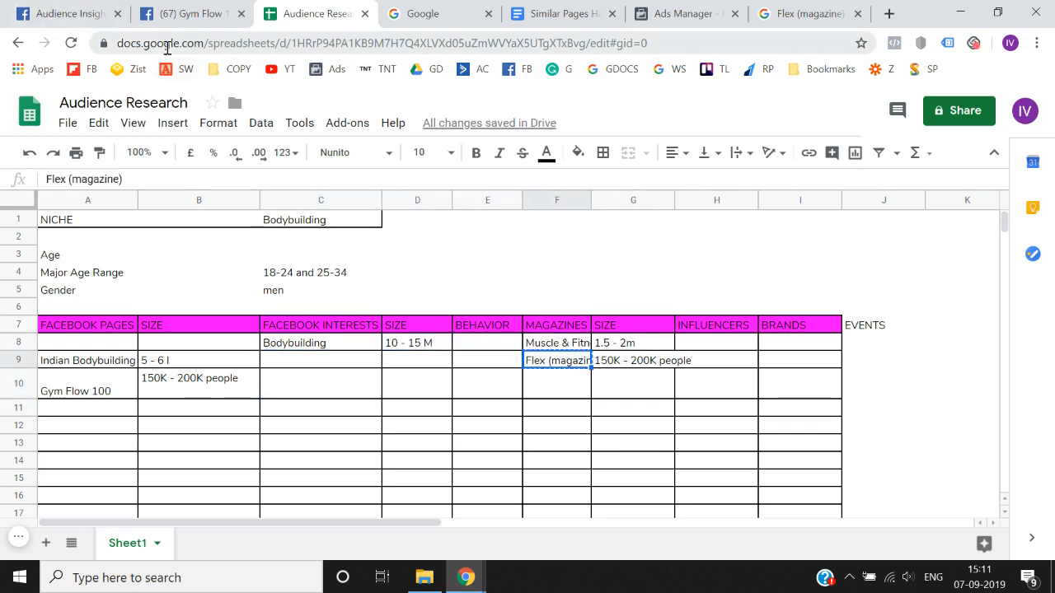
# - Return to Audience Insights and replace the Gym Flow 100 interest with Flex (magazine)
pyautogui.click(71, 13)
pyautogui.click(270, 337)
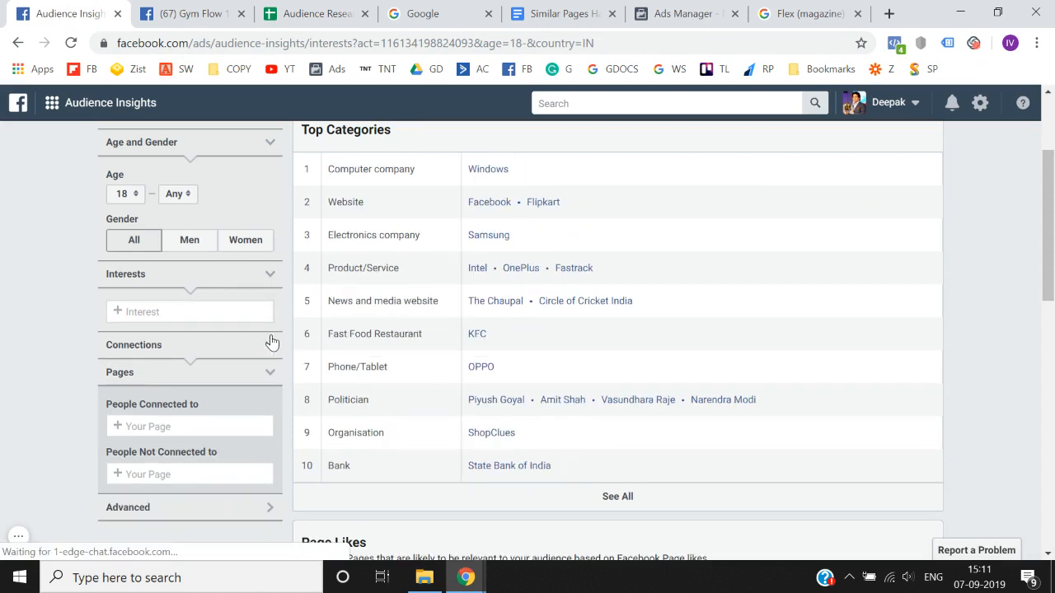
pyautogui.click(225, 311)
pyautogui.hotkey('ctrl', 'v')
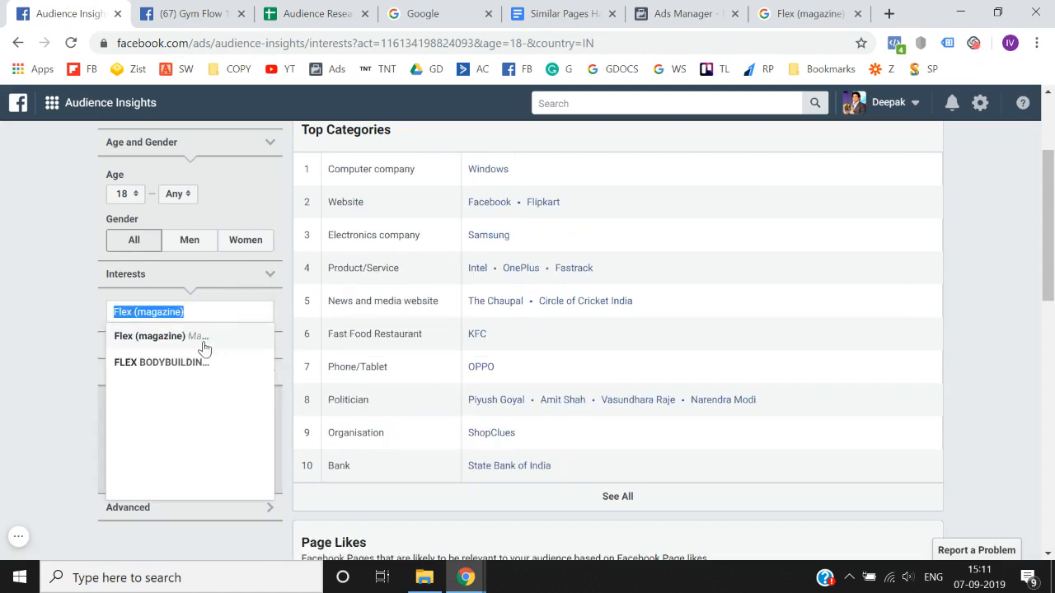
pyautogui.click(203, 350)
pyautogui.click(24, 341)
pyautogui.scroll(2, 24, 342)
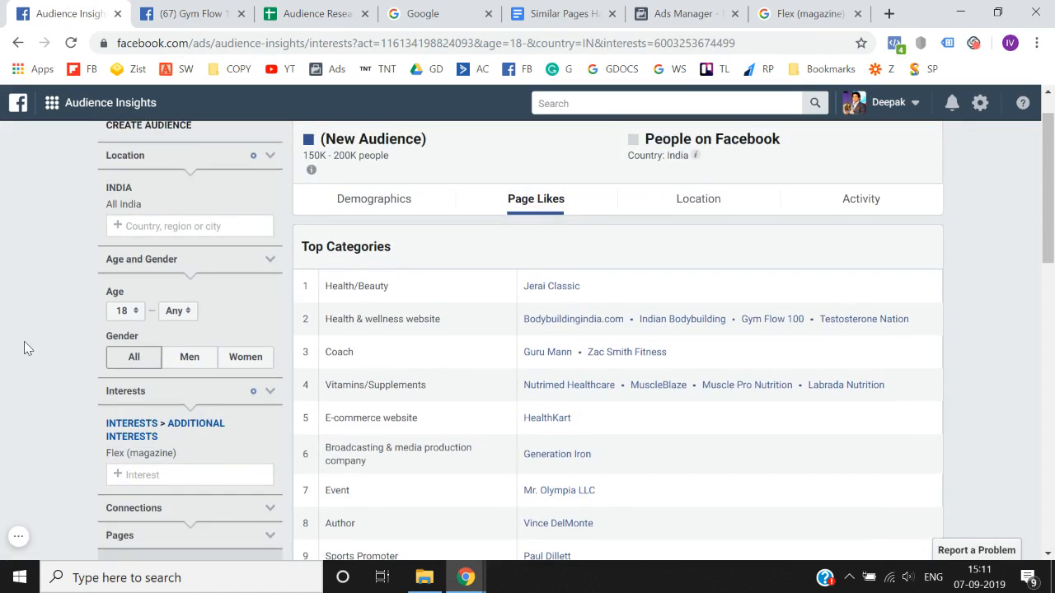
# - Open the MuscleBlaze page from the Vitamins/Supplements category in a new tab and copy its page name
pyautogui.scroll(-1, 24, 341)
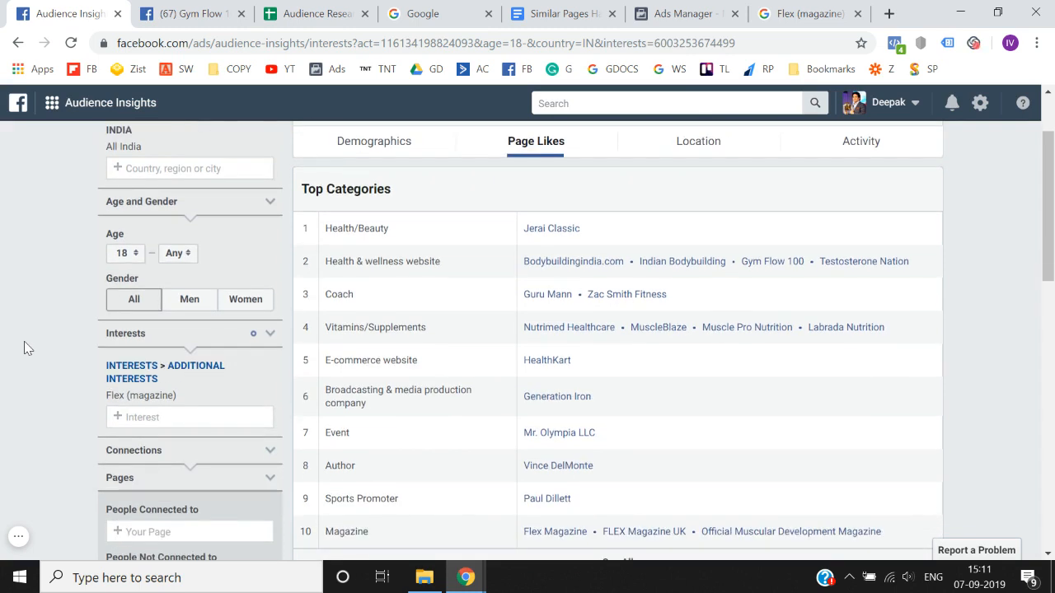
pyautogui.scroll(-1, 45, 370)
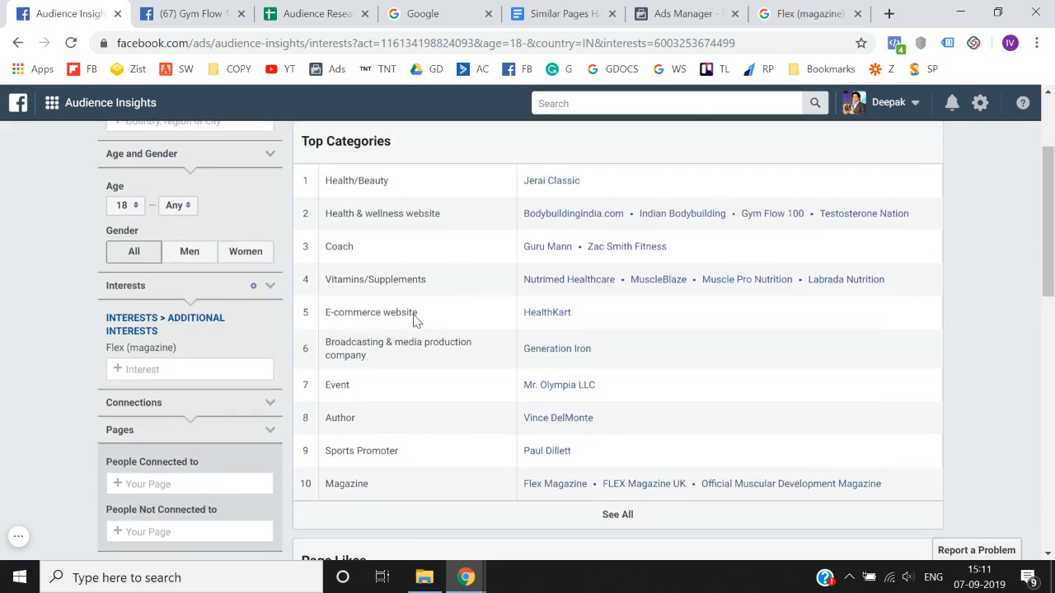
pyautogui.rightClick(671, 284)
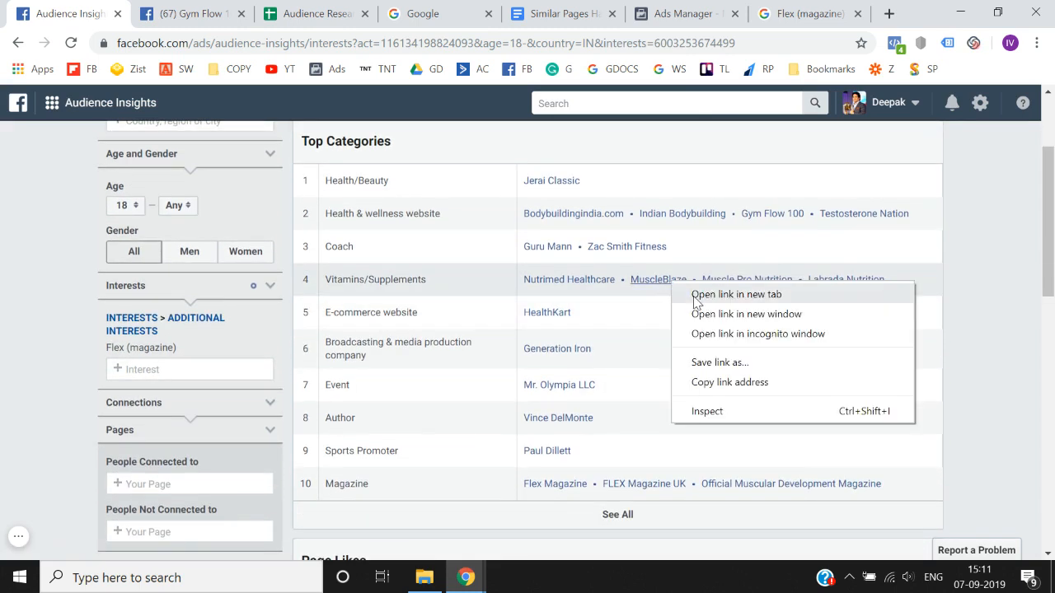
pyautogui.click(709, 294)
pyautogui.click(269, 8)
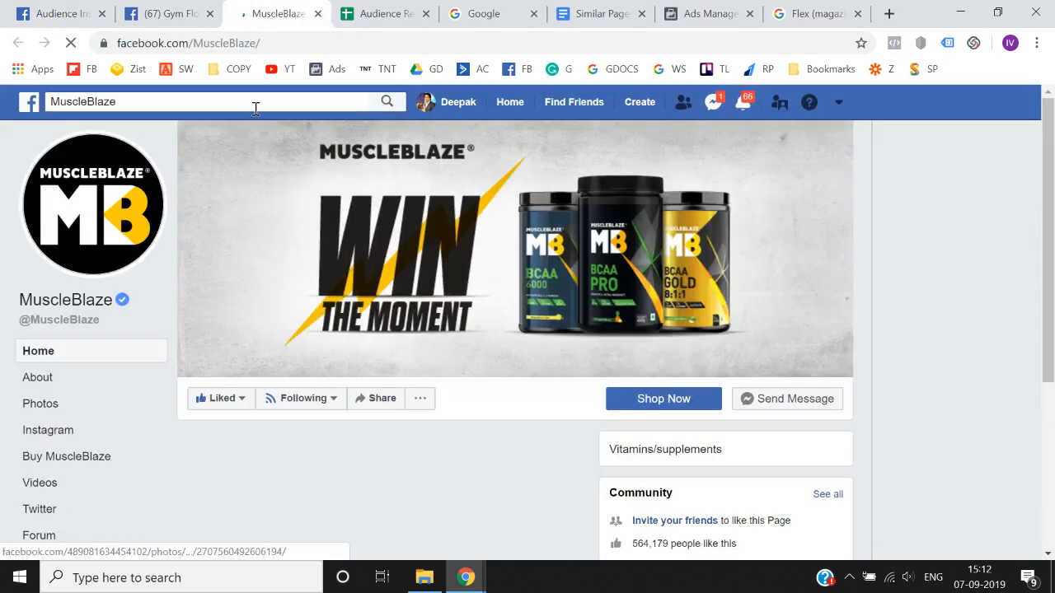
pyautogui.click(256, 101)
# - Replace the Flex (magazine) interest in Audience Insights with MuscleBlaze and view the audience size and top categories
pyautogui.click(64, 14)
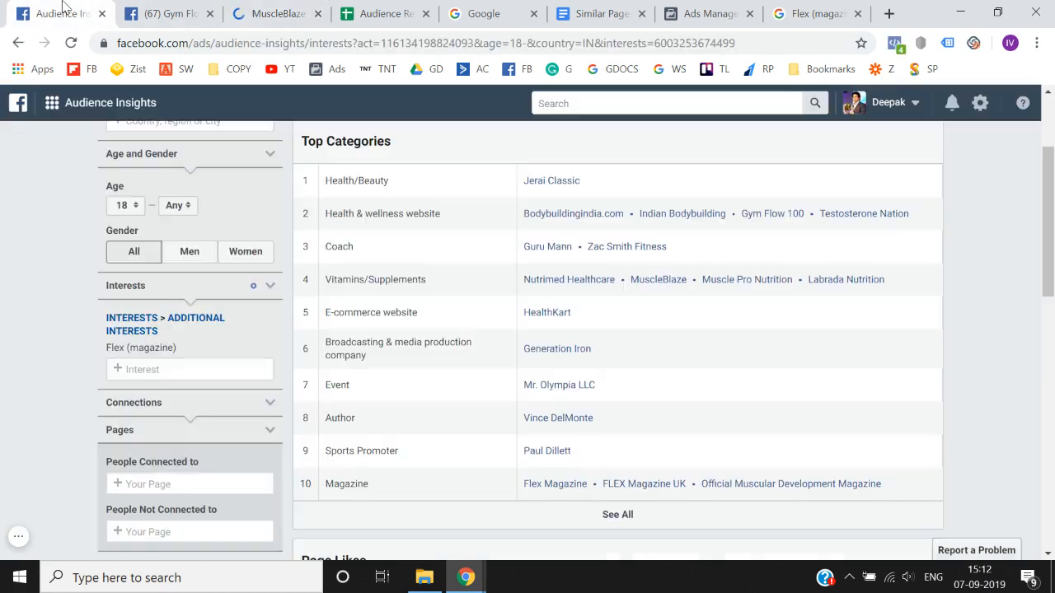
pyautogui.scroll(-2, 3, 299)
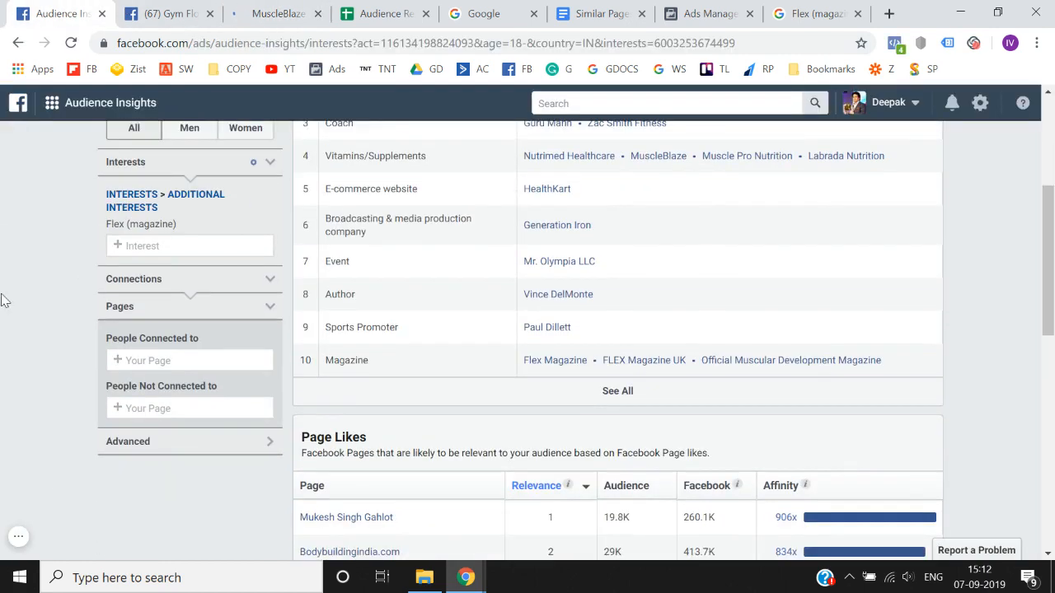
pyautogui.doubleClick(170, 246)
pyautogui.click(188, 272)
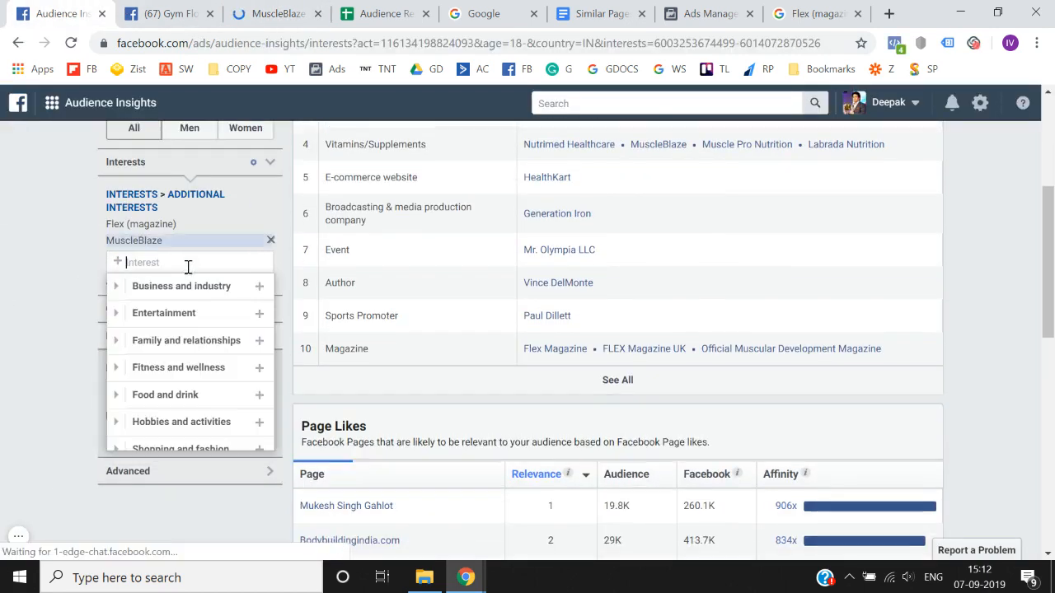
pyautogui.click(272, 224)
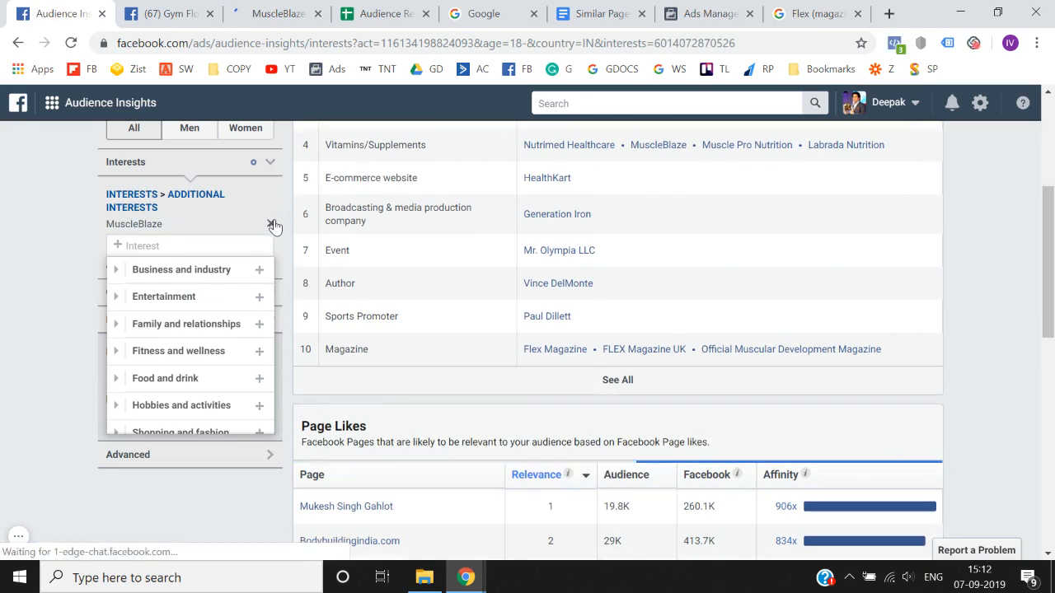
pyautogui.click(13, 283)
pyautogui.scroll(3, 13, 283)
pyautogui.scroll(1, 13, 282)
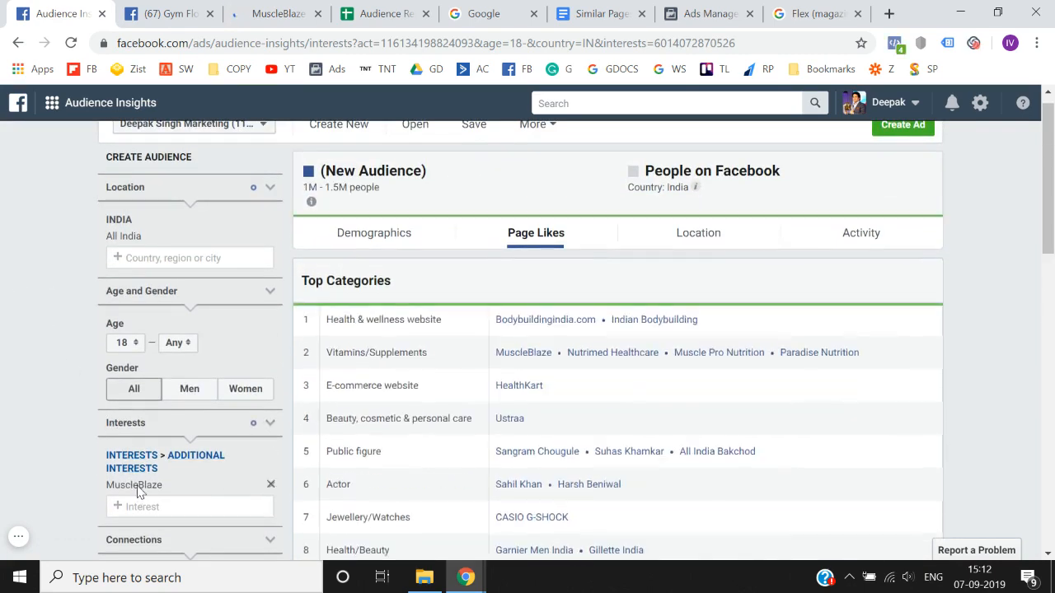
# - Copy the MuscleBlaze interest name from Audience Insights into cell I9 of the spreadsheet's Brands column
pyautogui.doubleClick(137, 486)
pyautogui.hotkey('ctrl', 'c')
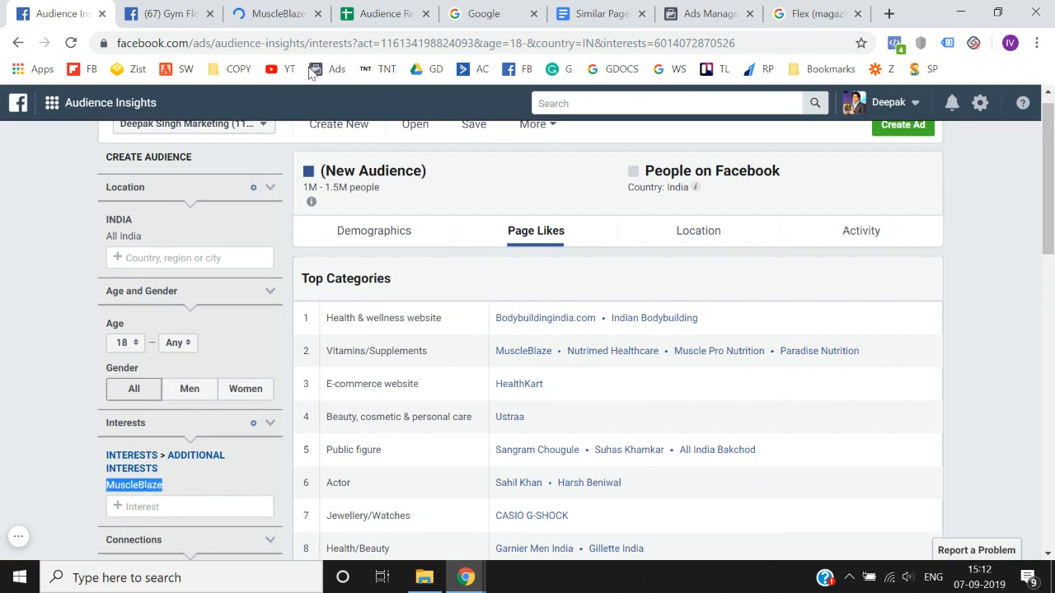
pyautogui.click(356, 10)
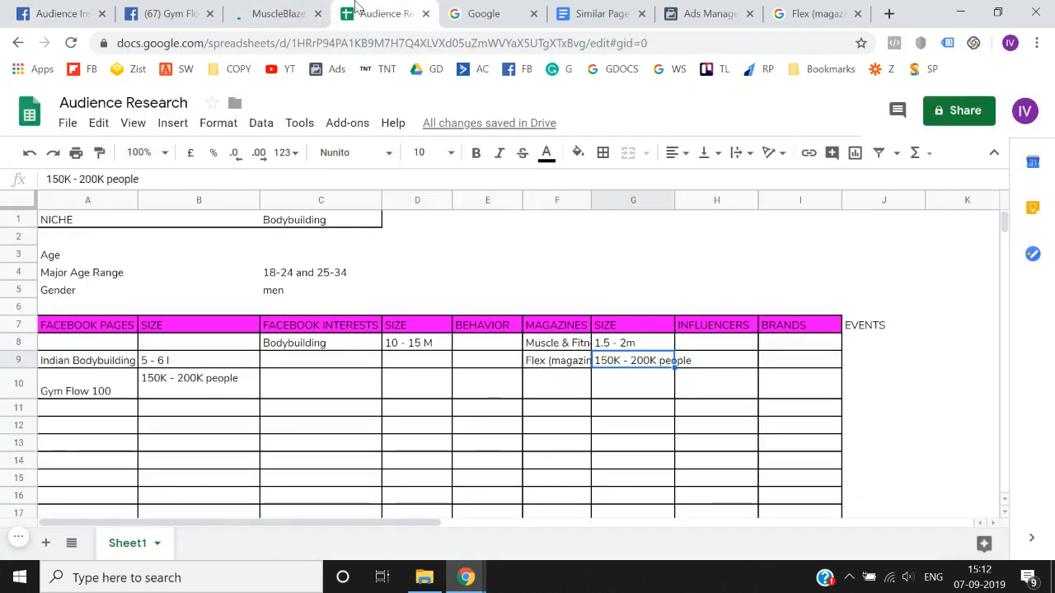
pyautogui.press('Tab')
pyautogui.press('Tab')
pyautogui.press('Return')
pyautogui.hotkey('ctrl', 'v')
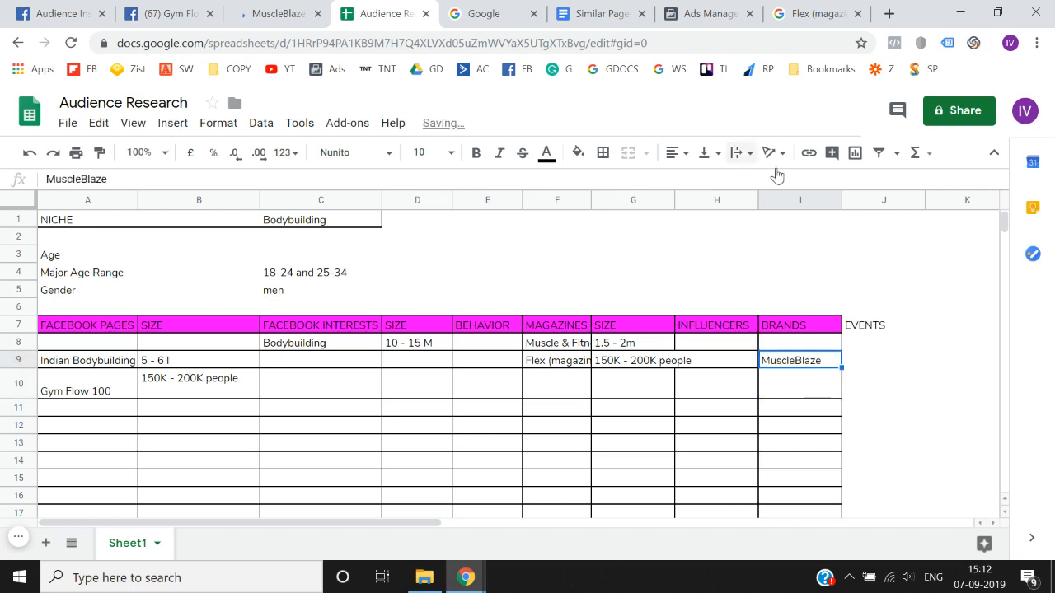
# - Insert a column between Brands and Events, and copy the SIZE header from G7 into J7
pyautogui.click(883, 199)
pyautogui.rightClick(883, 195)
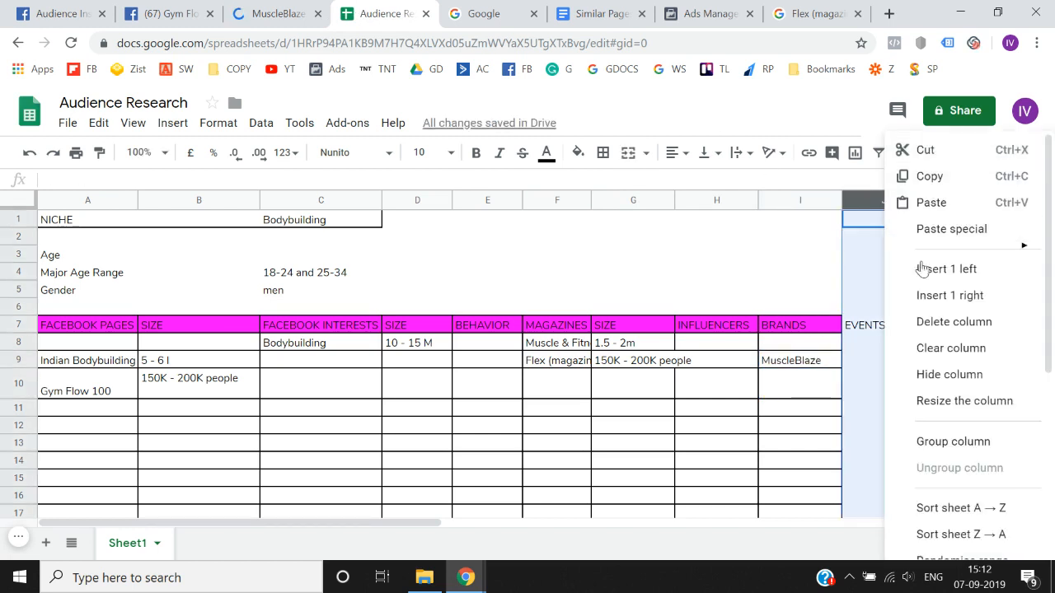
pyautogui.click(916, 269)
pyautogui.press('Left')
pyautogui.press('Left')
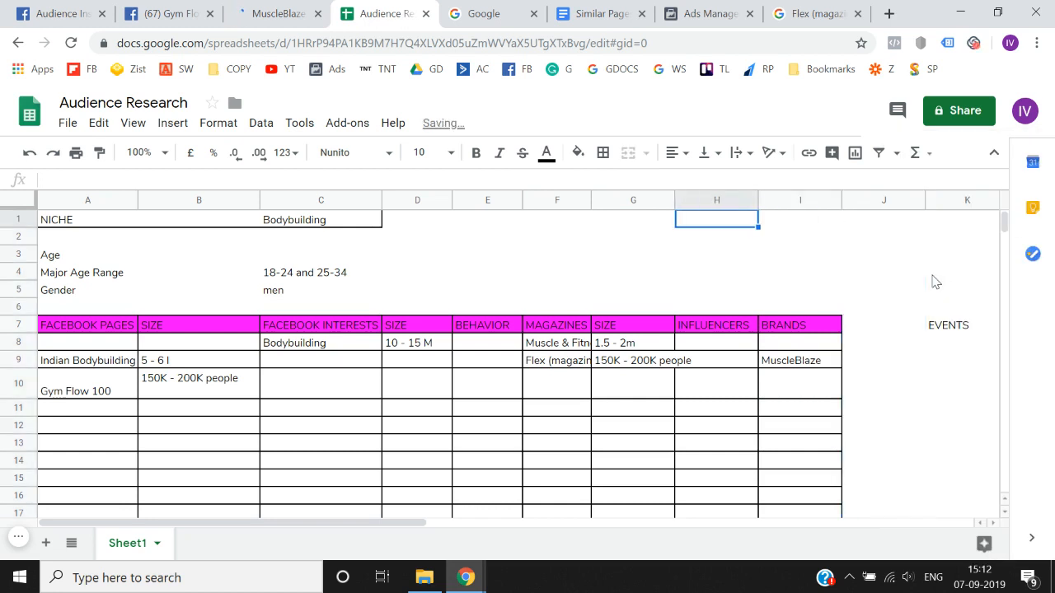
pyautogui.press('Down')
pyautogui.press('Down')
pyautogui.press('Down')
pyautogui.press('Down')
pyautogui.press('Down')
pyautogui.press('Down')
pyautogui.press('Left')
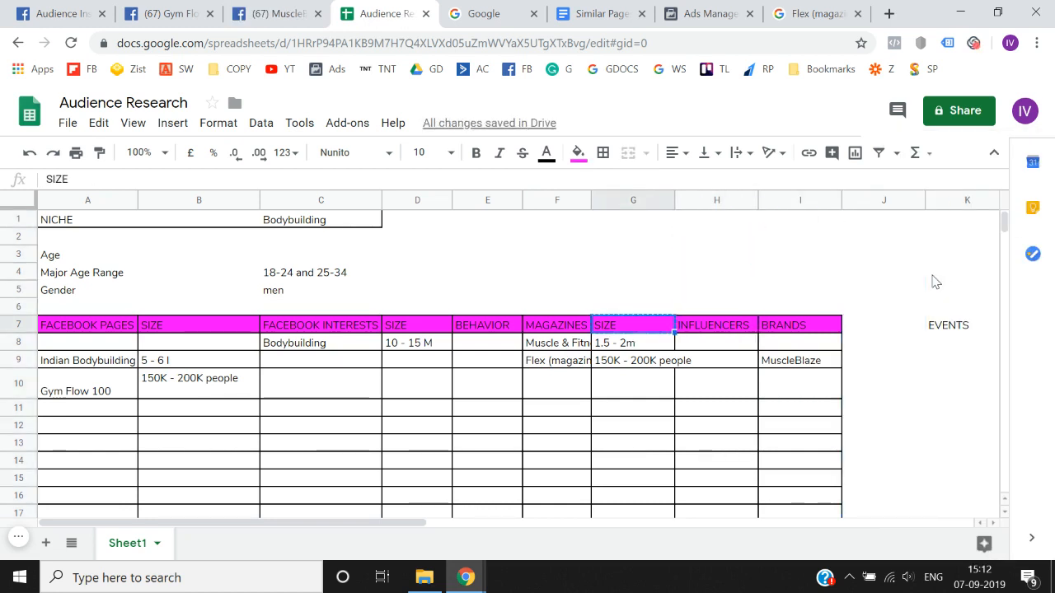
pyautogui.press('Right')
pyautogui.press('Right')
pyautogui.press('Right')
pyautogui.write('SIZE')
# - Copy MuscleBlaze's audience size of 1M - 1.5M people from Audience Insights into cell J9 beside the brand
pyautogui.press('Left')
pyautogui.press('Down')
pyautogui.press('Down')
pyautogui.press('Right')
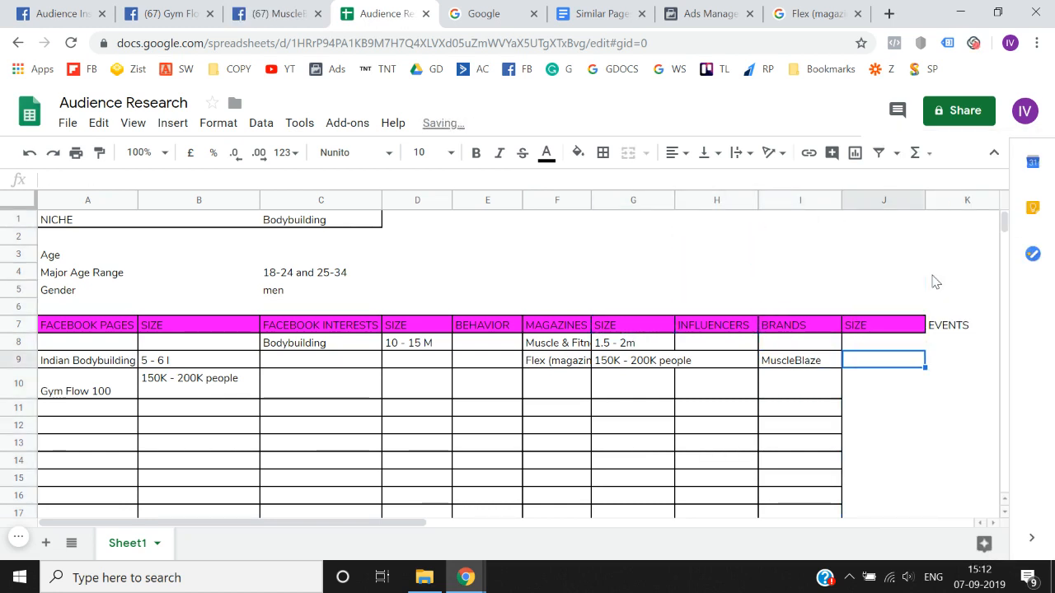
pyautogui.click(65, 13)
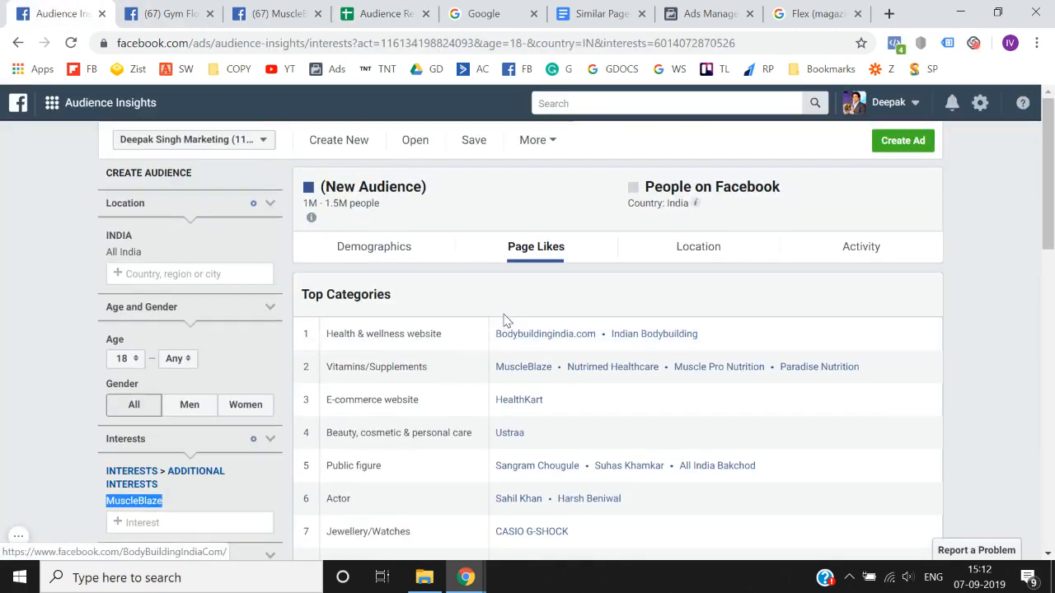
pyautogui.moveTo(303, 201); pyautogui.dragTo(394, 207)
pyautogui.hotkey('ctrl', 'c')
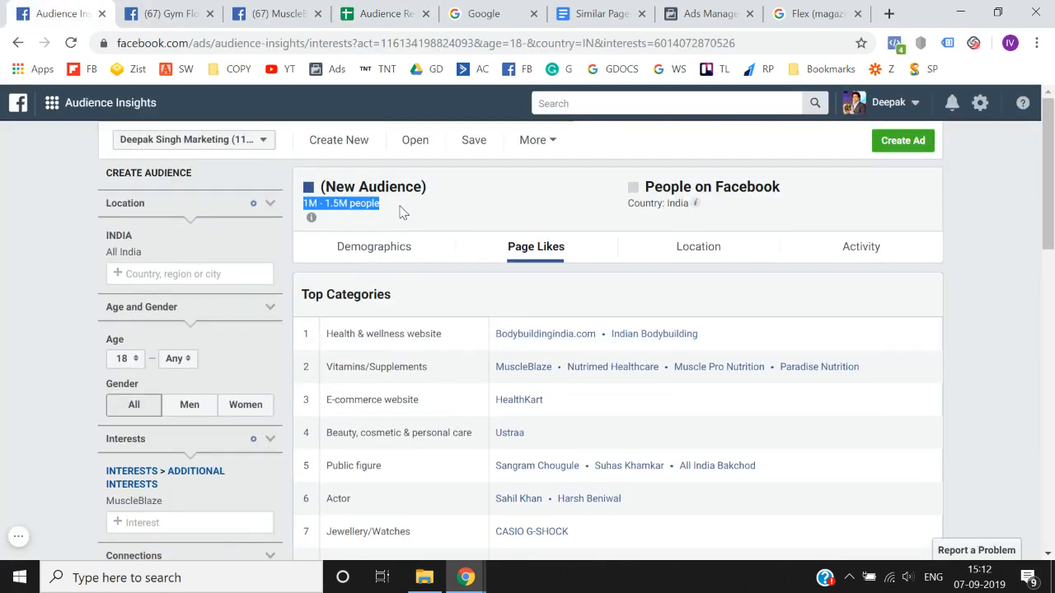
pyautogui.click(388, 12)
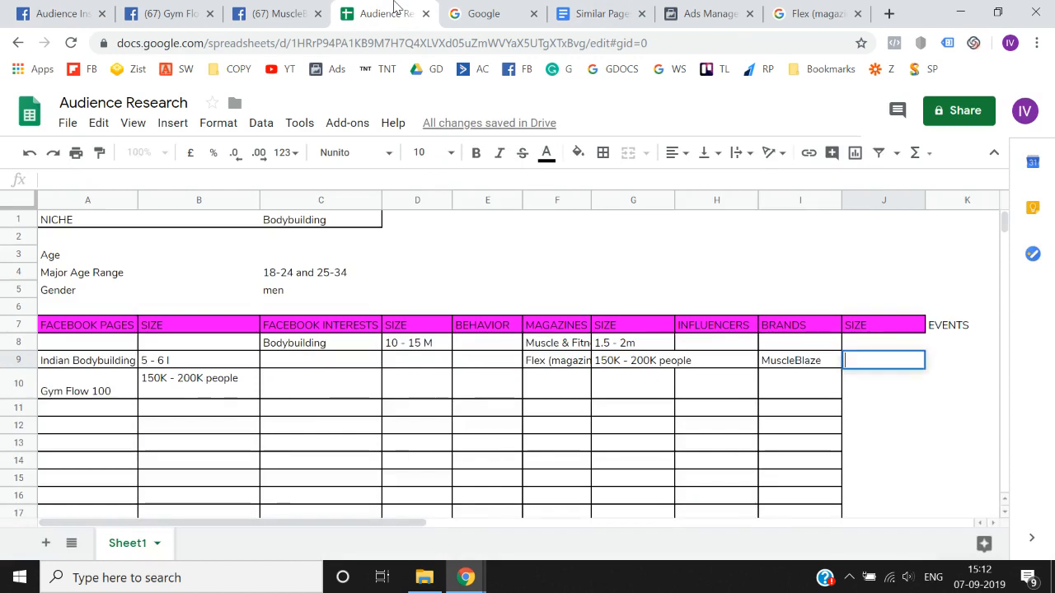
pyautogui.hotkey('ctrl', 'v')
pyautogui.press('Return')
pyautogui.press('Up')
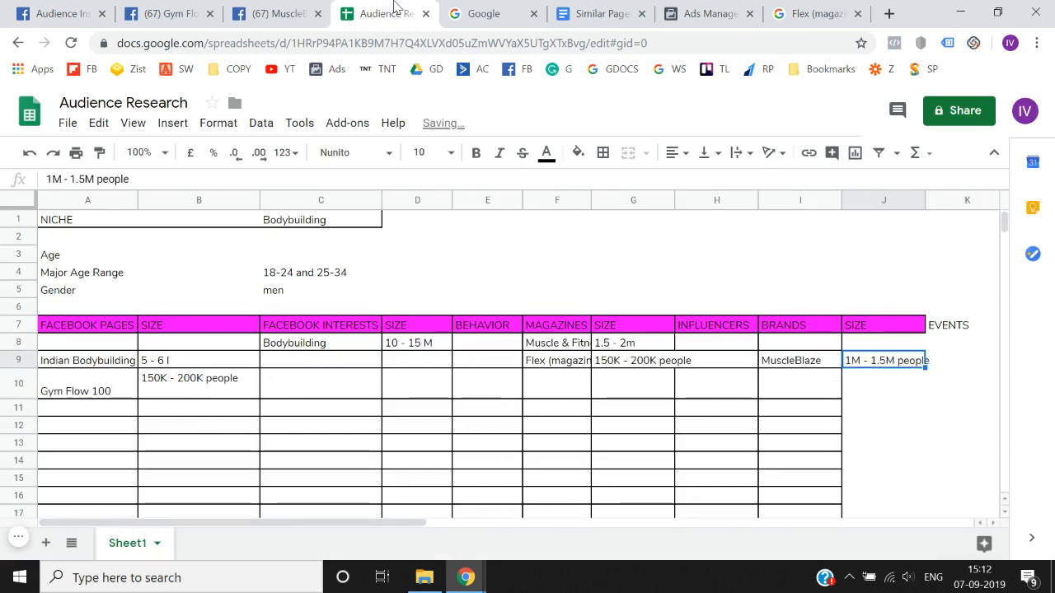
# - Copy Flex (magazine) from cell F9 and use it to replace the MuscleBlaze interest in Audience Insights
pyautogui.press('Left')
pyautogui.press('Left')
pyautogui.press('Left')
pyautogui.press('Left')
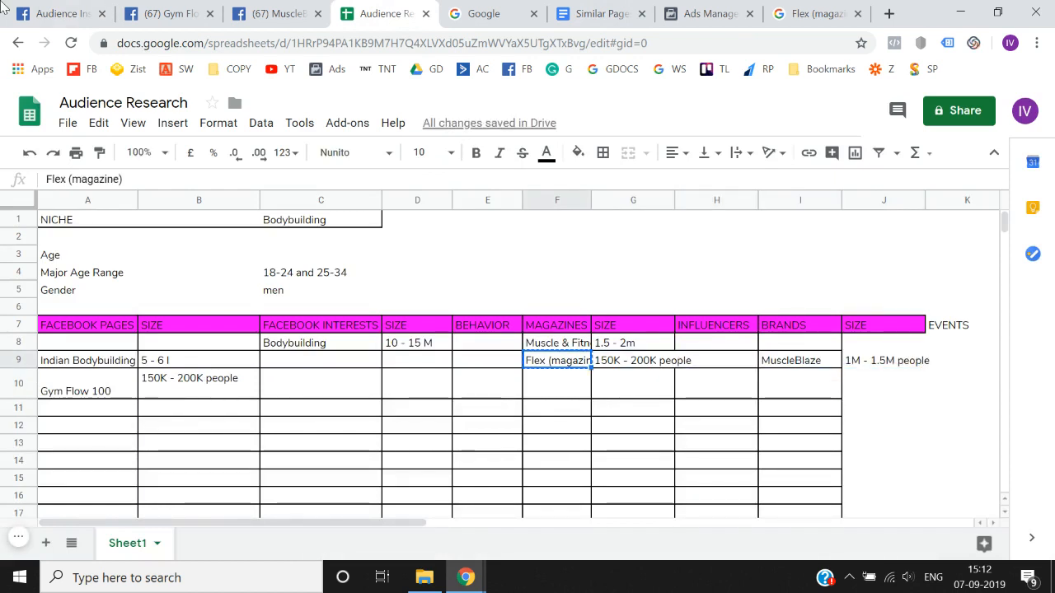
pyautogui.click(51, 8)
pyautogui.scroll(-2, 164, 313)
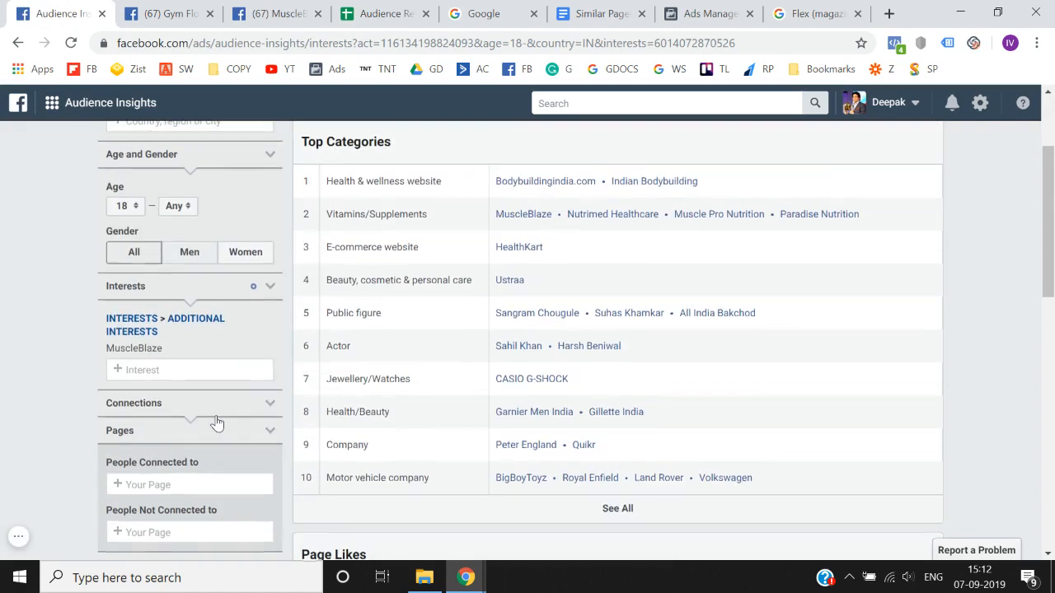
pyautogui.click(271, 320)
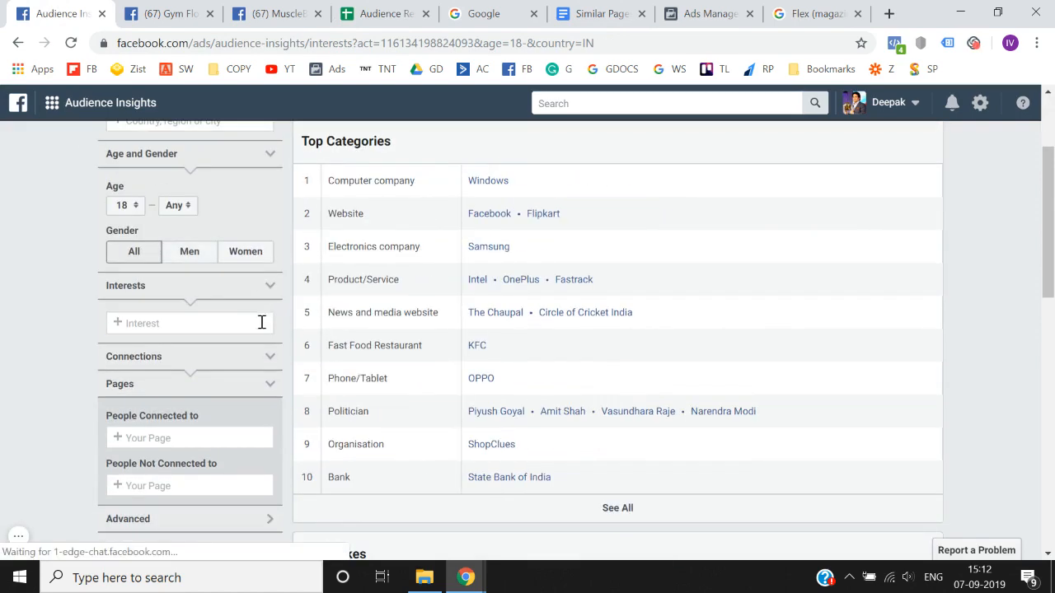
pyautogui.click(200, 323)
pyautogui.write('Flex (magazine)')
pyautogui.click(185, 347)
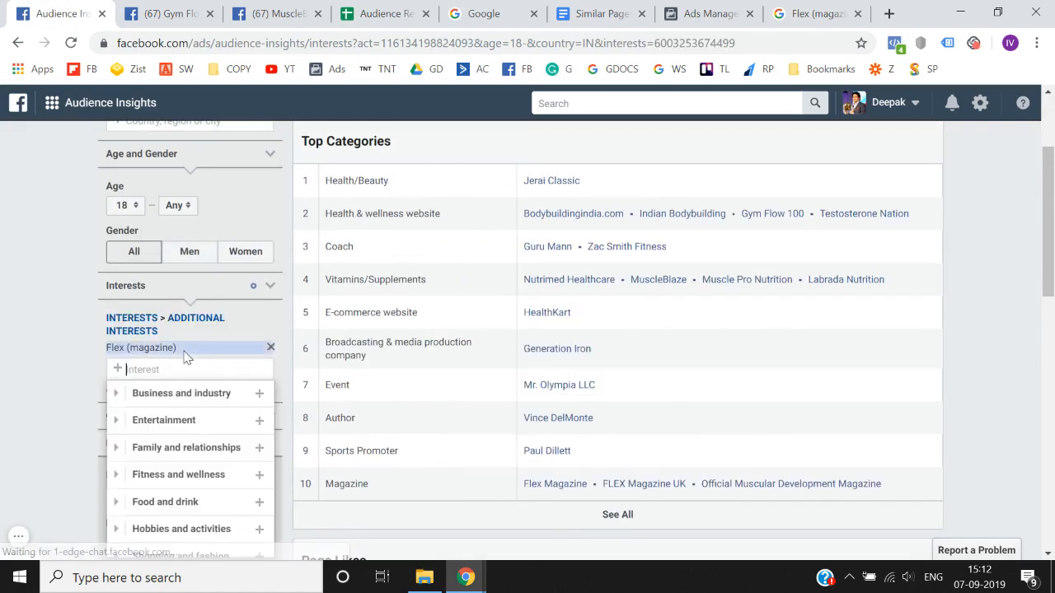
pyautogui.click(3, 356)
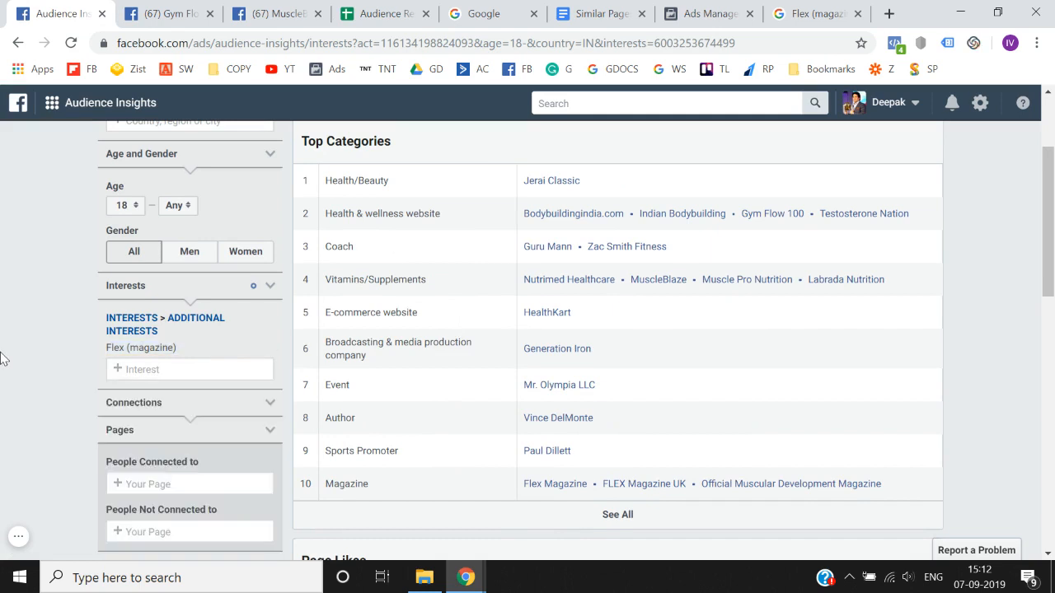
# - Open the HealthKart page from the E-commerce website category in a new tab and copy its page name
pyautogui.rightClick(560, 320)
pyautogui.click(590, 327)
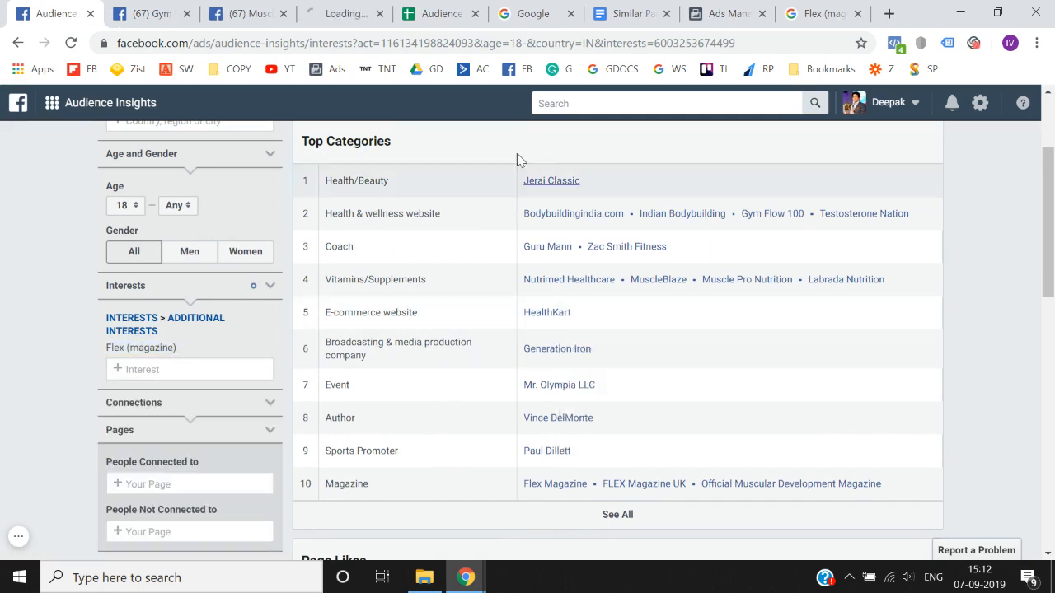
pyautogui.click(342, 7)
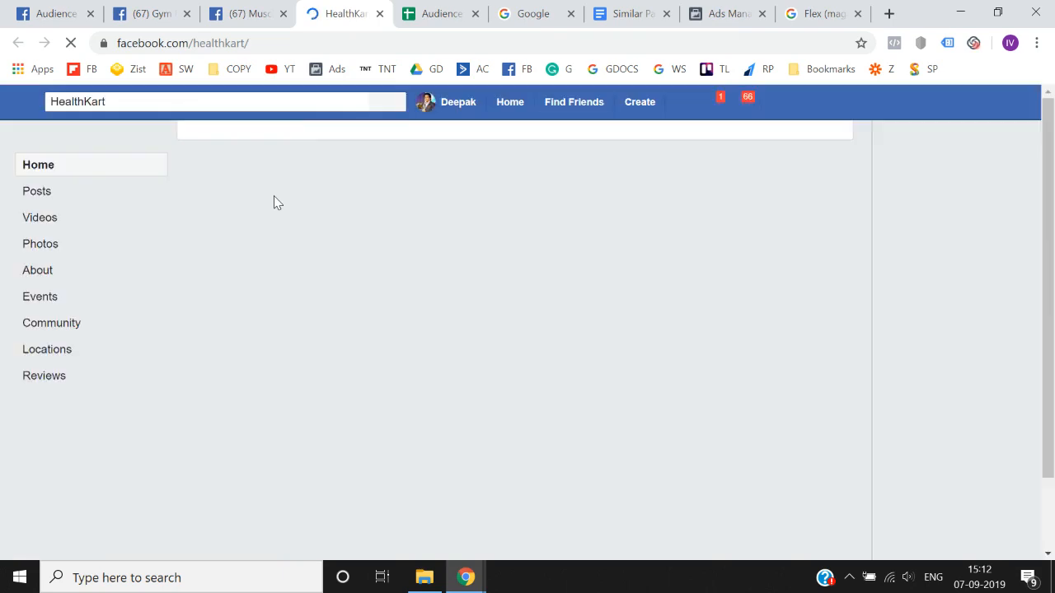
pyautogui.click(304, 101)
pyautogui.hotkey('ctrl', 'c')
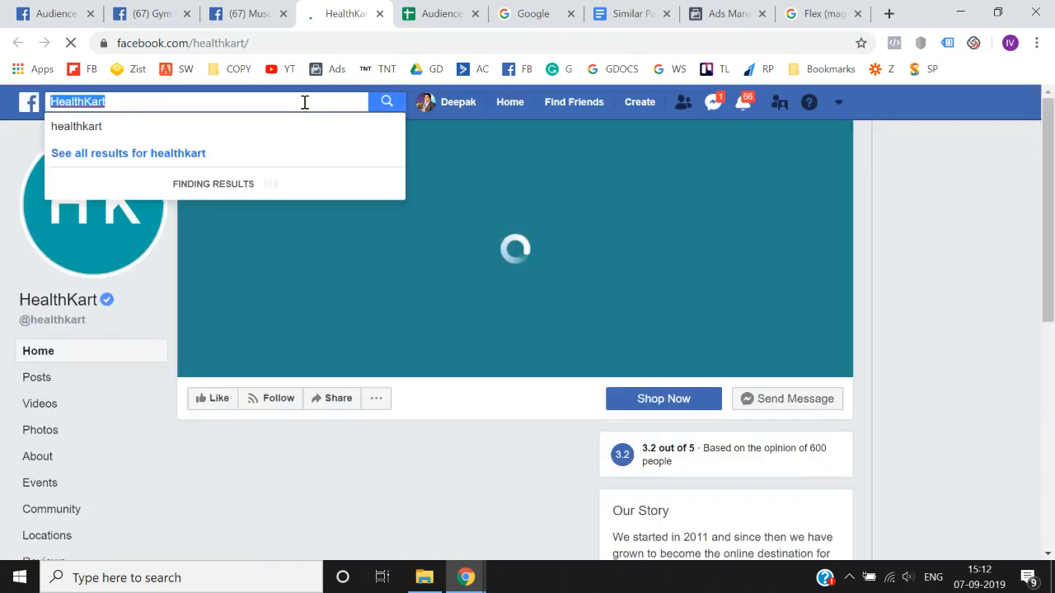
# - Return to Audience Insights and try replacing the Flex (magazine) interest with healthkart.com
pyautogui.hotkey('ctrl', '1')
pyautogui.scroll(-1, 124, 330)
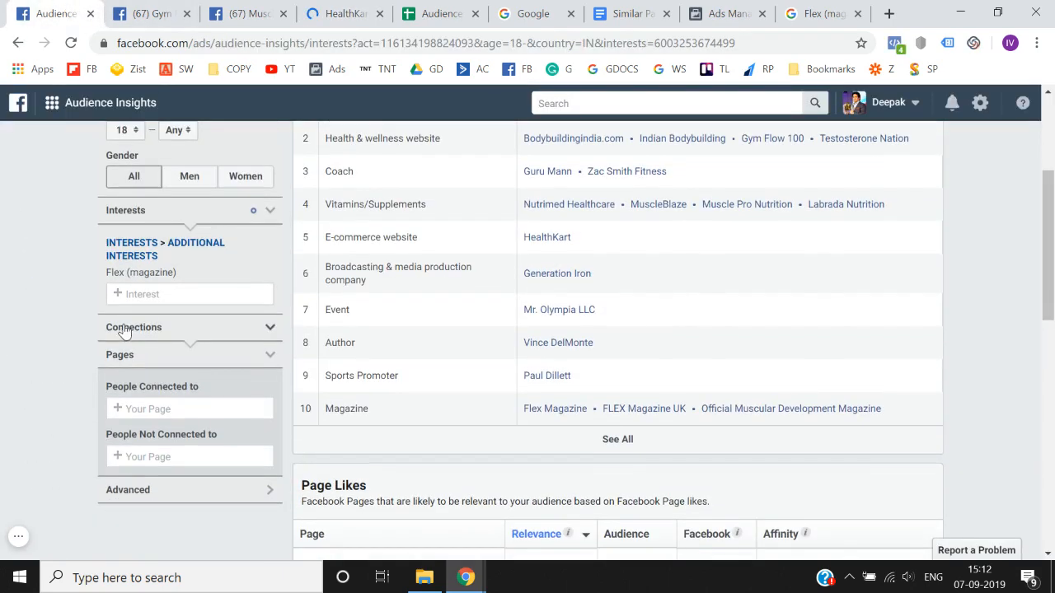
pyautogui.hotkey('ctrl', 'v')
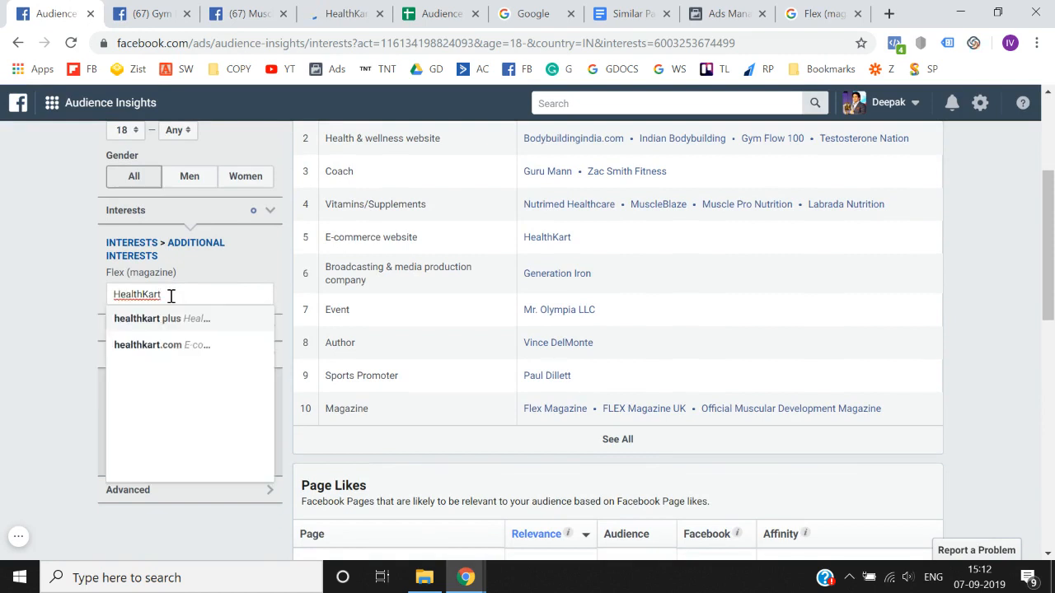
pyautogui.click(175, 344)
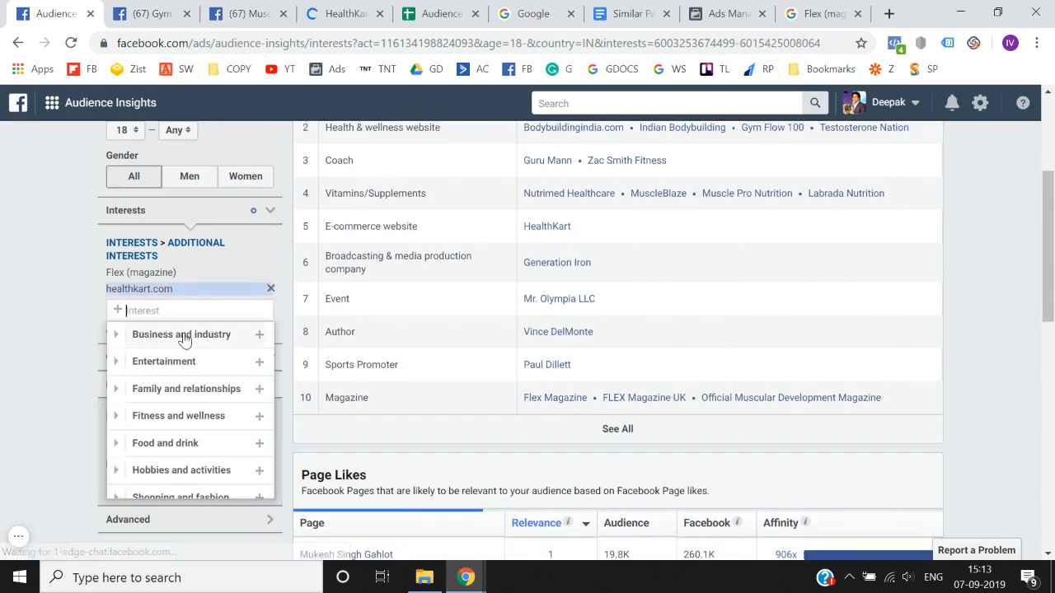
pyautogui.click(271, 273)
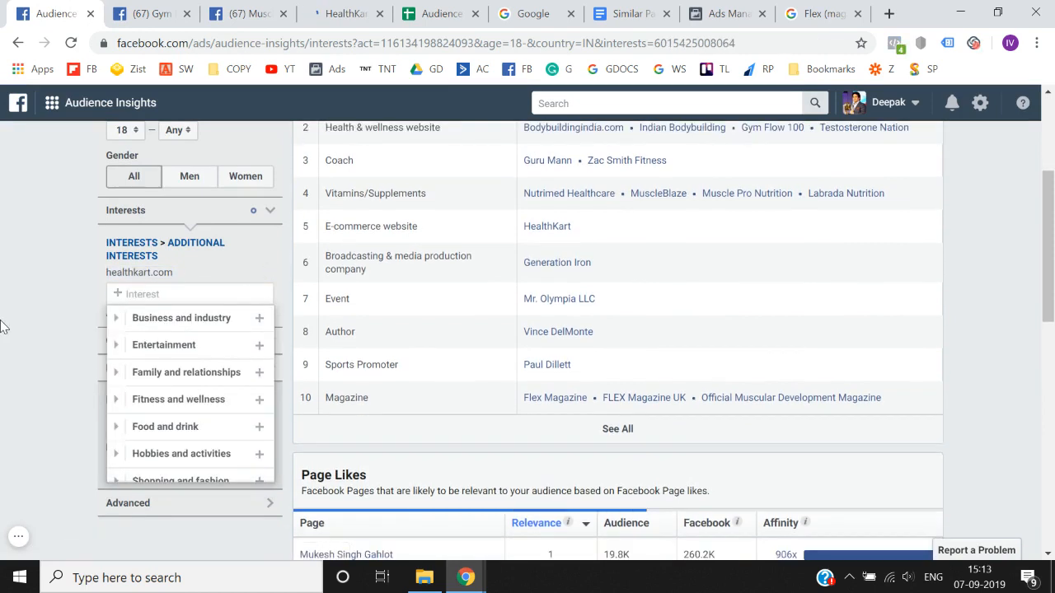
pyautogui.scroll(-2, 56, 438)
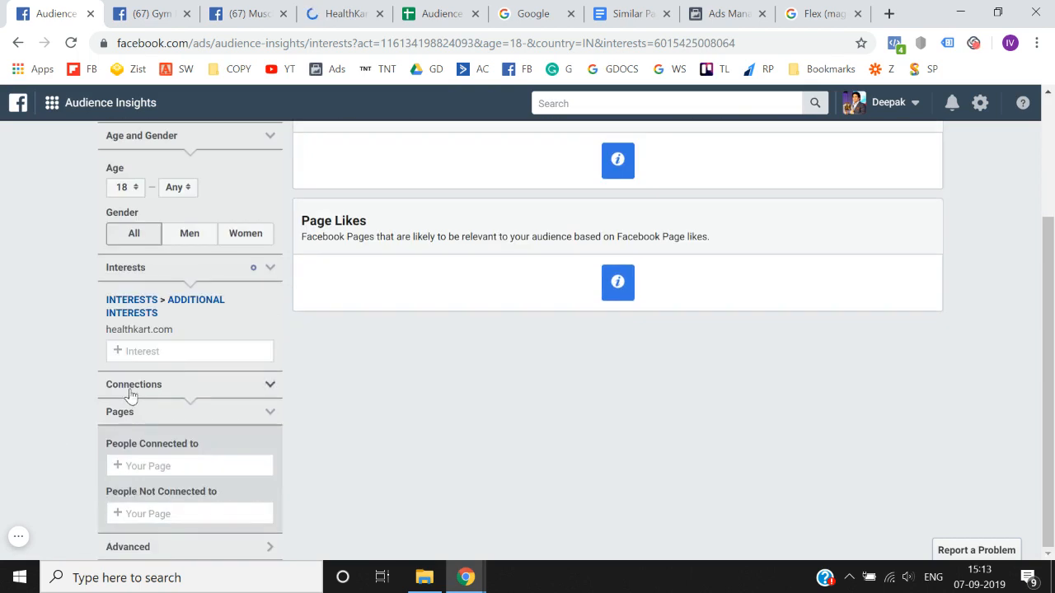
# - Try adding healthkart plus alongside healthkart.com, and remove both interests from the audience
pyautogui.hotkey('ctrl', 'v')
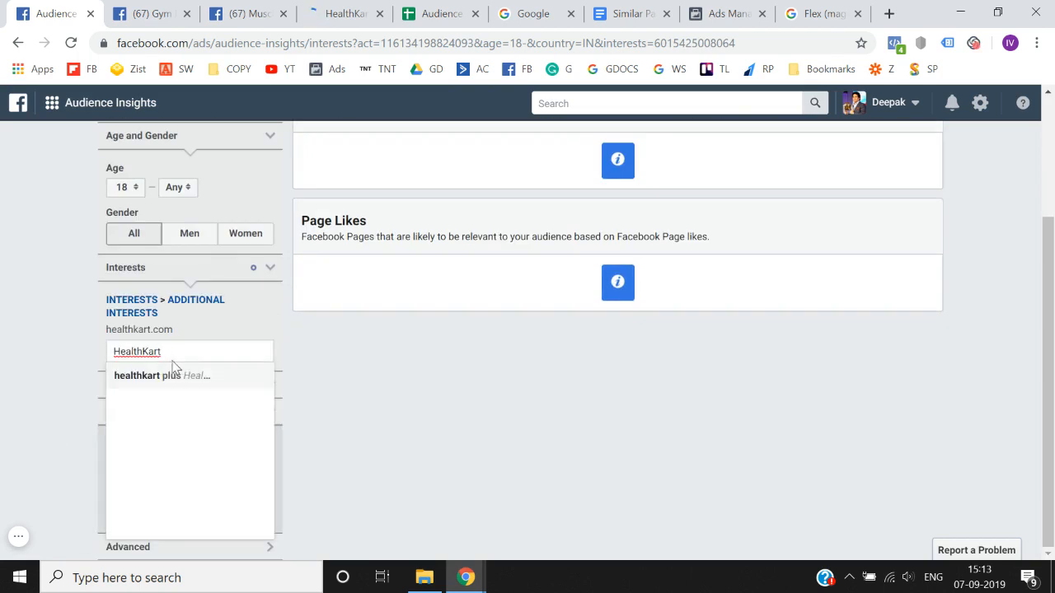
pyautogui.click(169, 376)
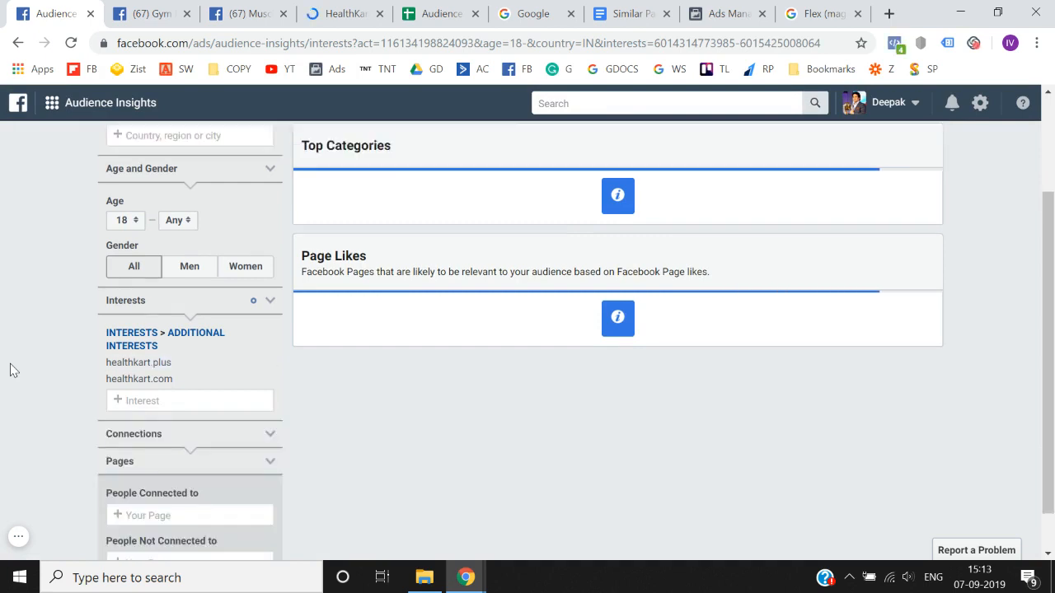
pyautogui.scroll(-1, 10, 369)
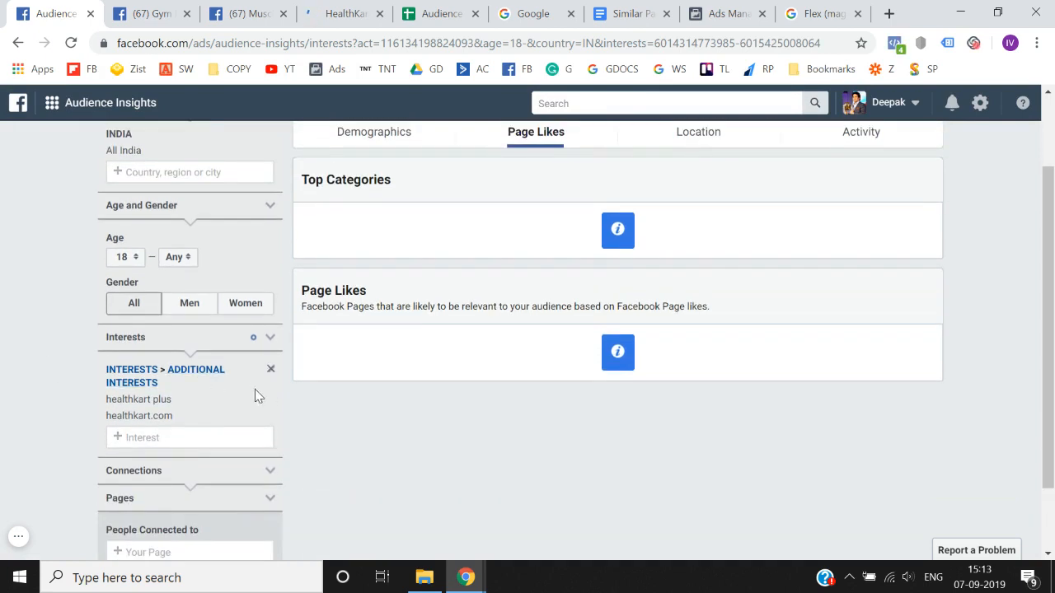
pyautogui.click(271, 401)
pyautogui.click(271, 402)
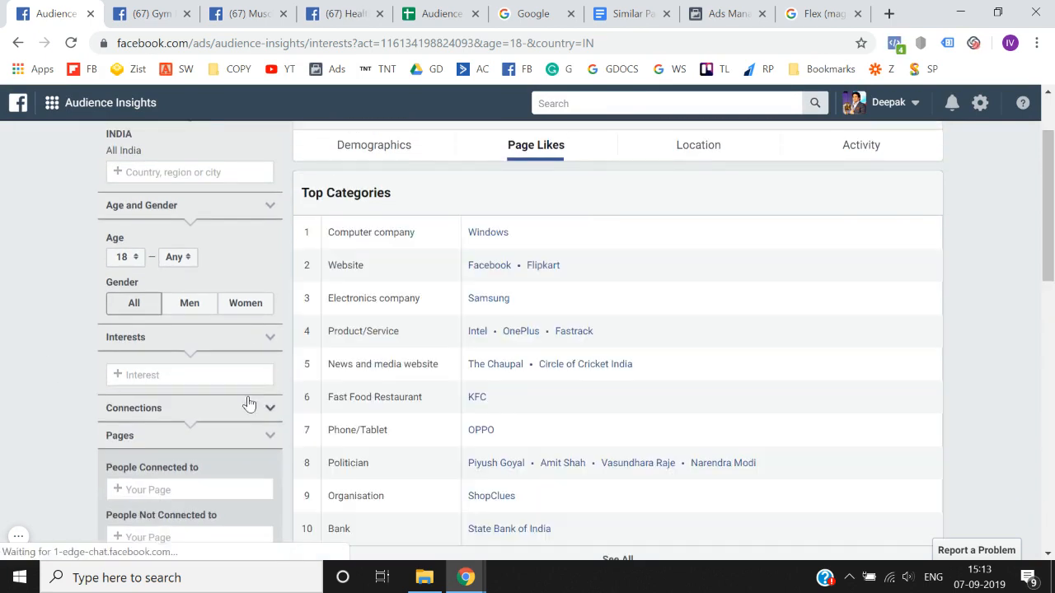
# - Try searching the interests for Healthkart again
pyautogui.click(206, 375)
pyautogui.hotkey('ctrl', 'v')
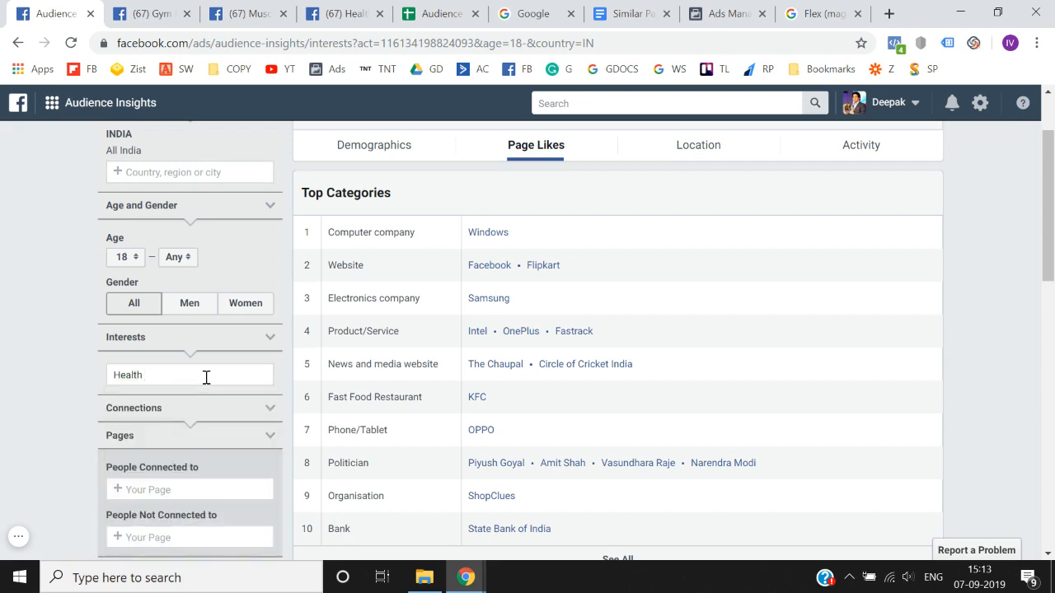
pyautogui.click(206, 378)
pyautogui.press('BackSpace')
pyautogui.write('kart')
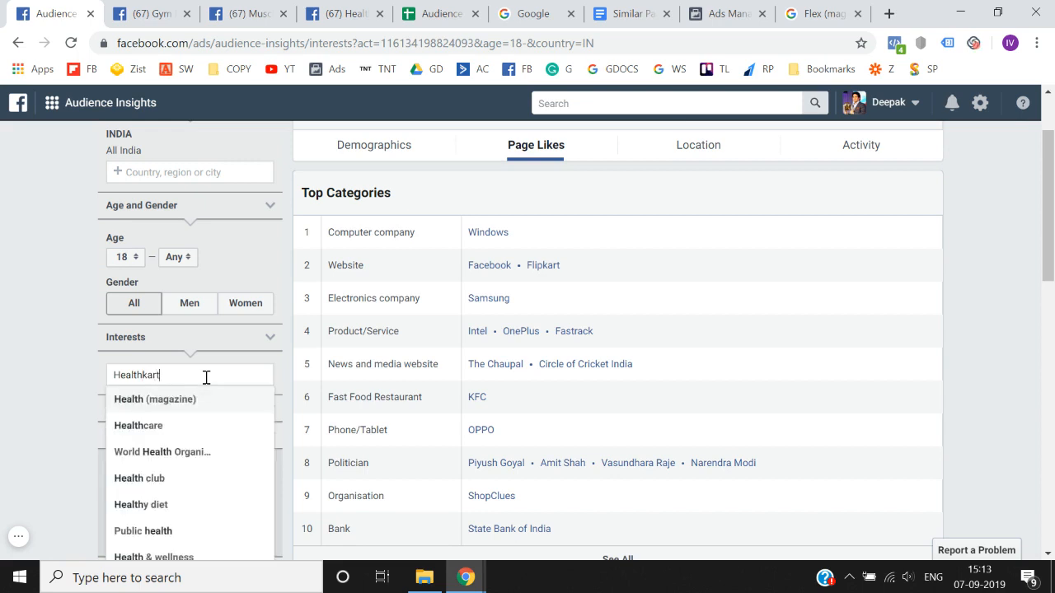
pyautogui.press('Return')
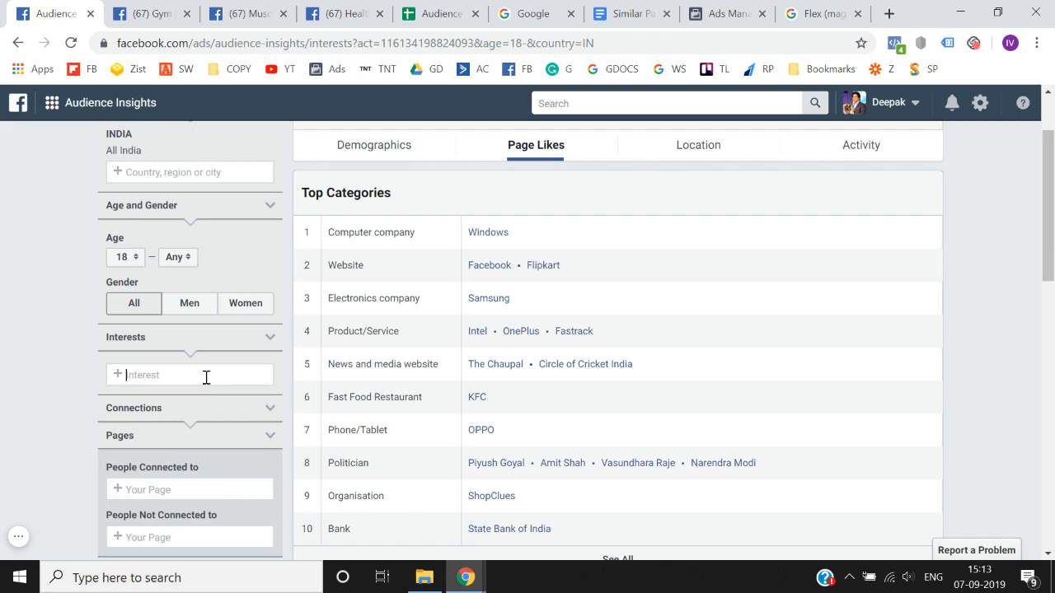
# - Copy Flex (magazine) from cell F9, add it as the Audience Insights interest, and view its top categories
pyautogui.click(453, 10)
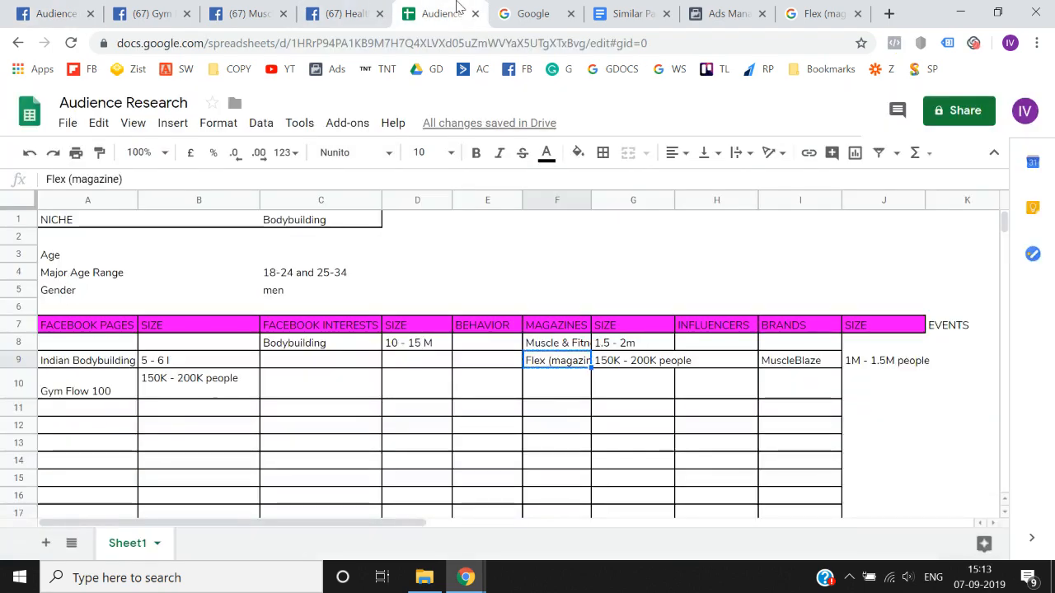
pyautogui.click(53, 13)
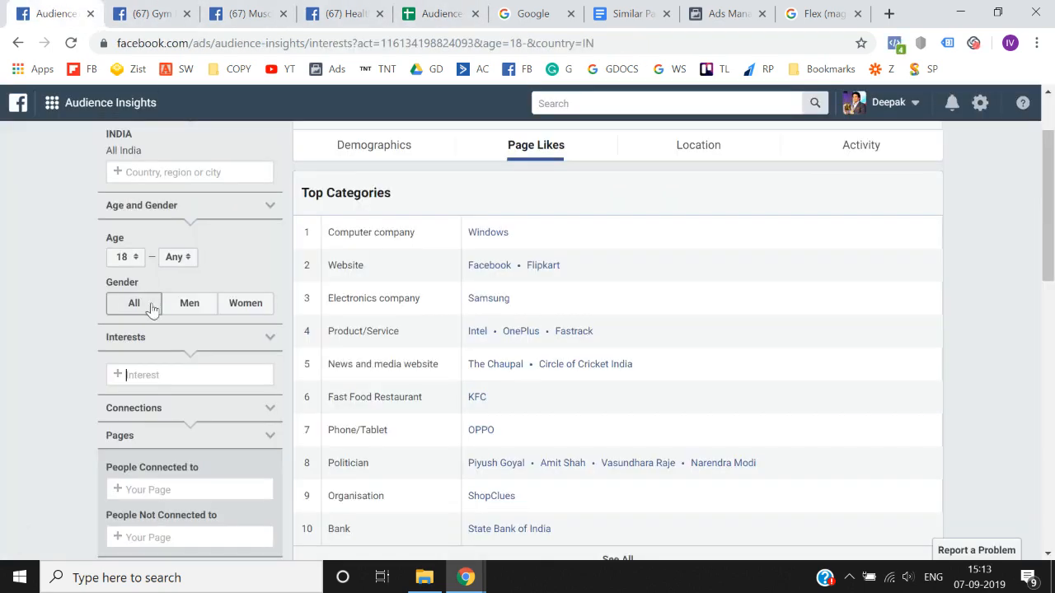
pyautogui.click(168, 384)
pyautogui.write('Flex (magazine)')
pyautogui.click(190, 400)
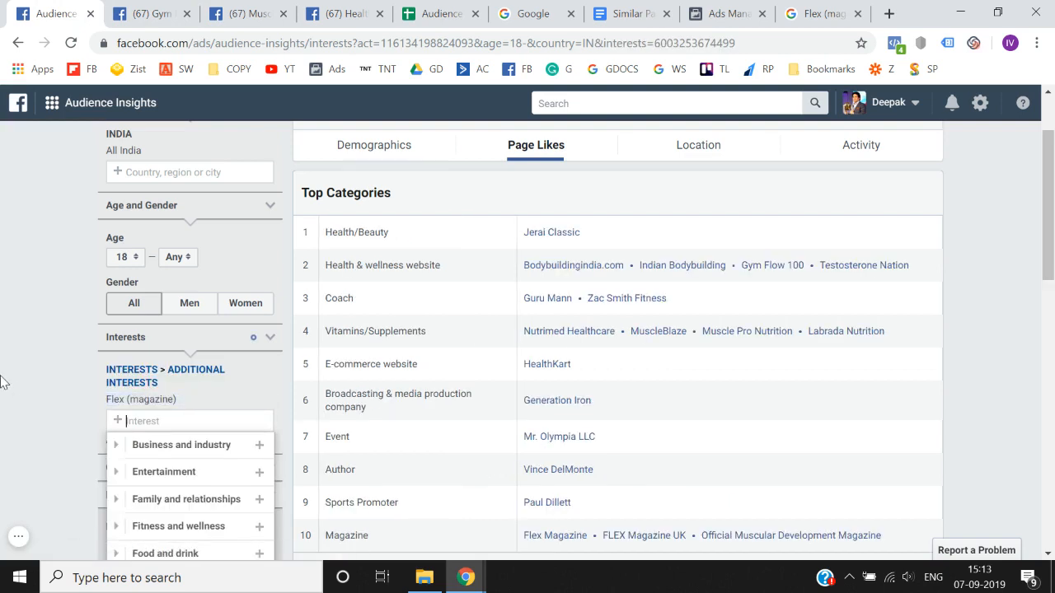
pyautogui.scroll(-3, 2, 382)
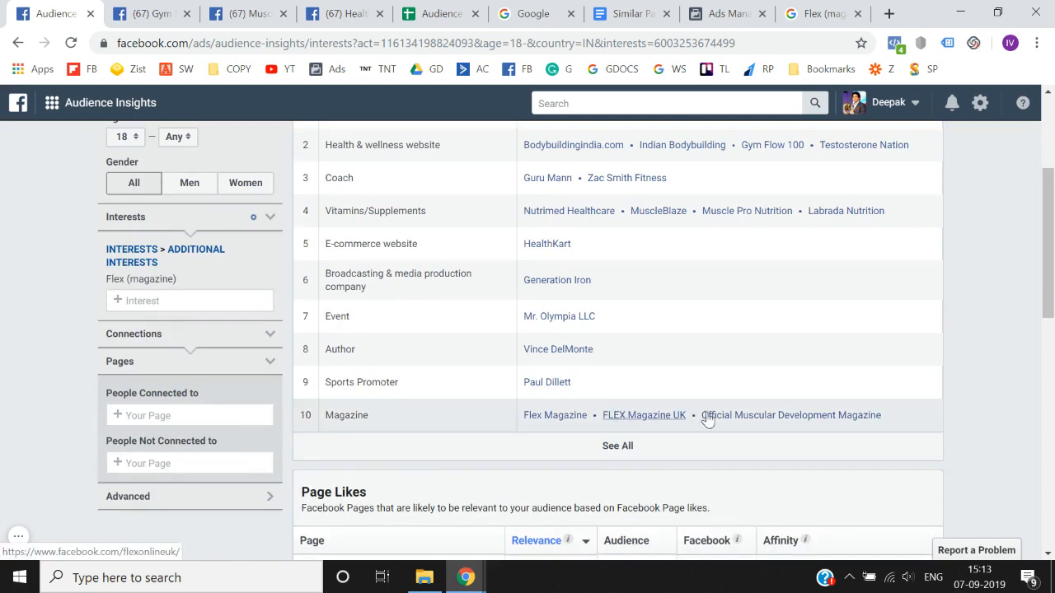
# - Open the Official Muscular Development Magazine page in a separate tab and copy the page's name
pyautogui.rightClick(735, 419)
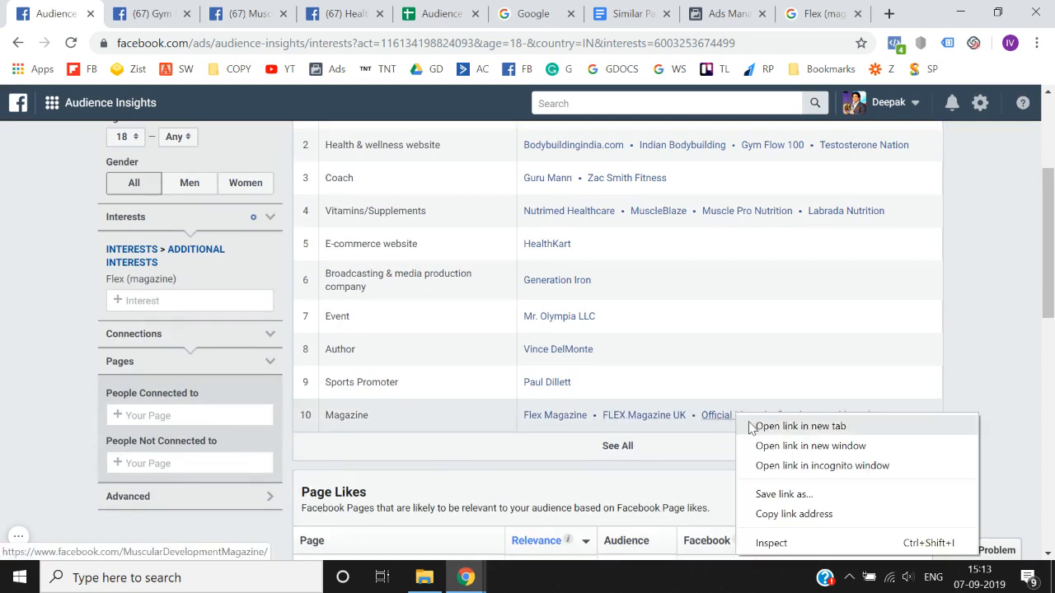
pyautogui.click(750, 426)
pyautogui.click(403, 6)
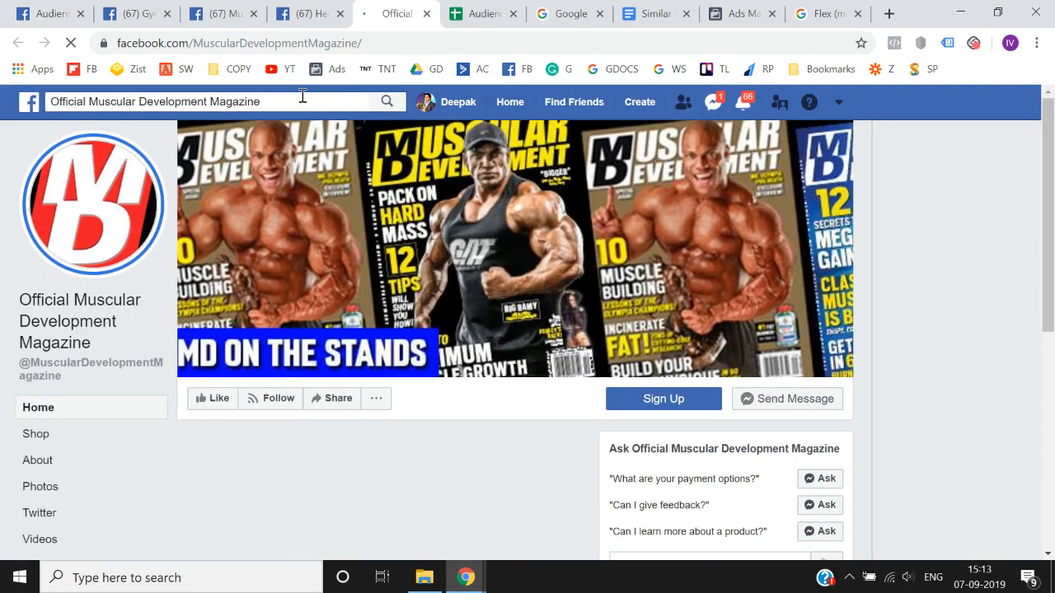
pyautogui.click(302, 101)
pyautogui.hotkey('ctrl', 'c')
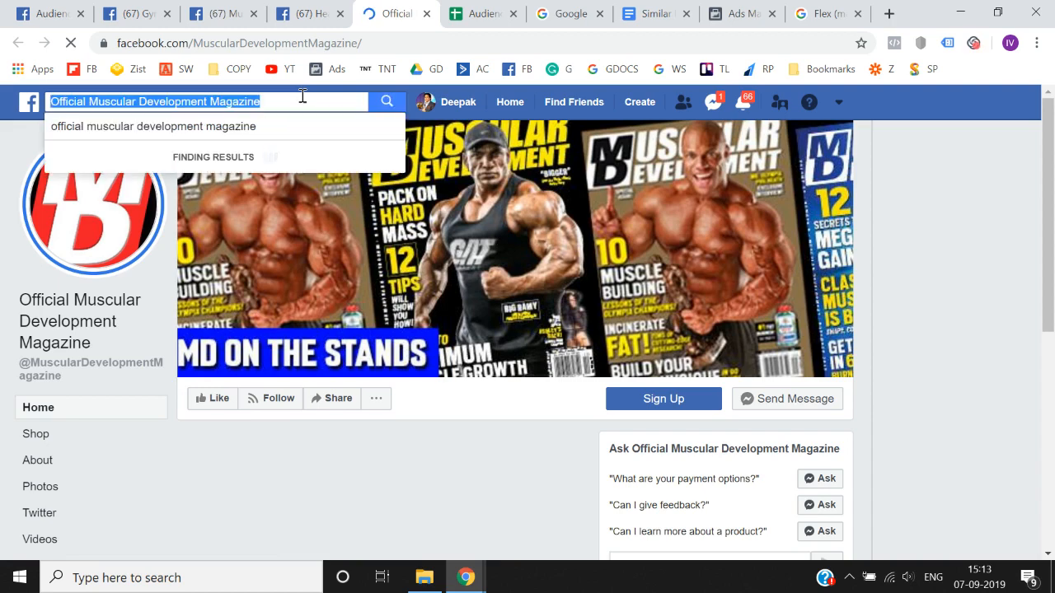
# - Replace the Flex (magazine) interest in Audience Insights with Official Muscular Development Magazine
pyautogui.click(25, 14)
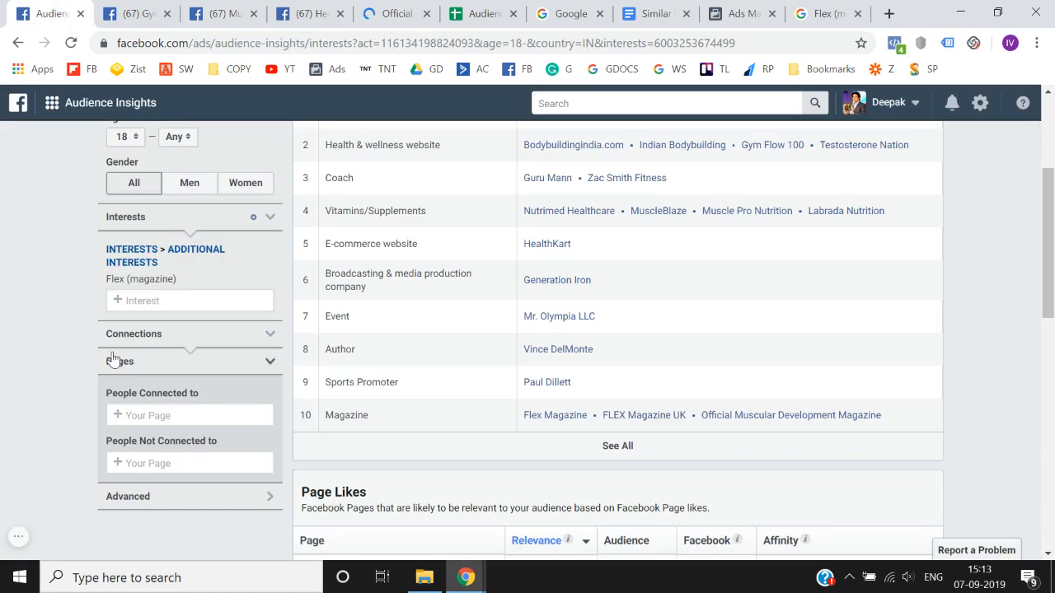
pyautogui.click(164, 299)
pyautogui.hotkey('ctrl', 'v')
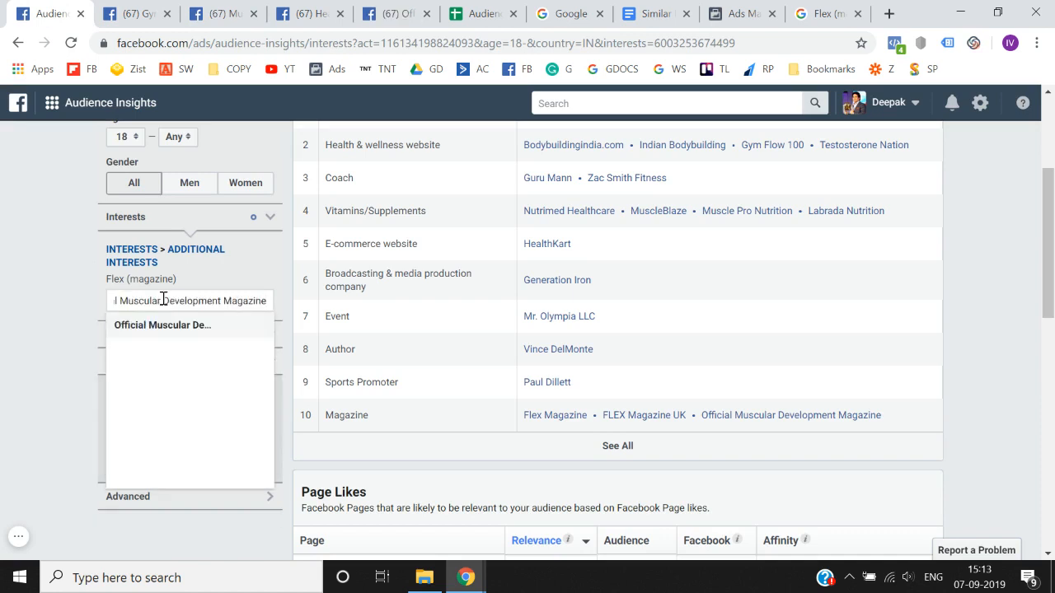
pyautogui.click(165, 325)
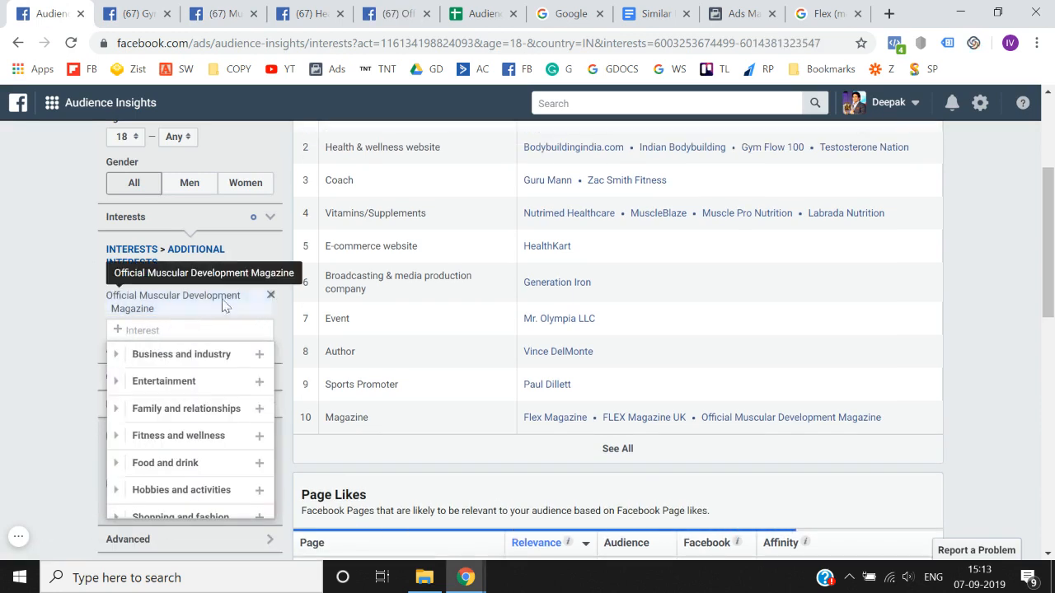
pyautogui.click(269, 280)
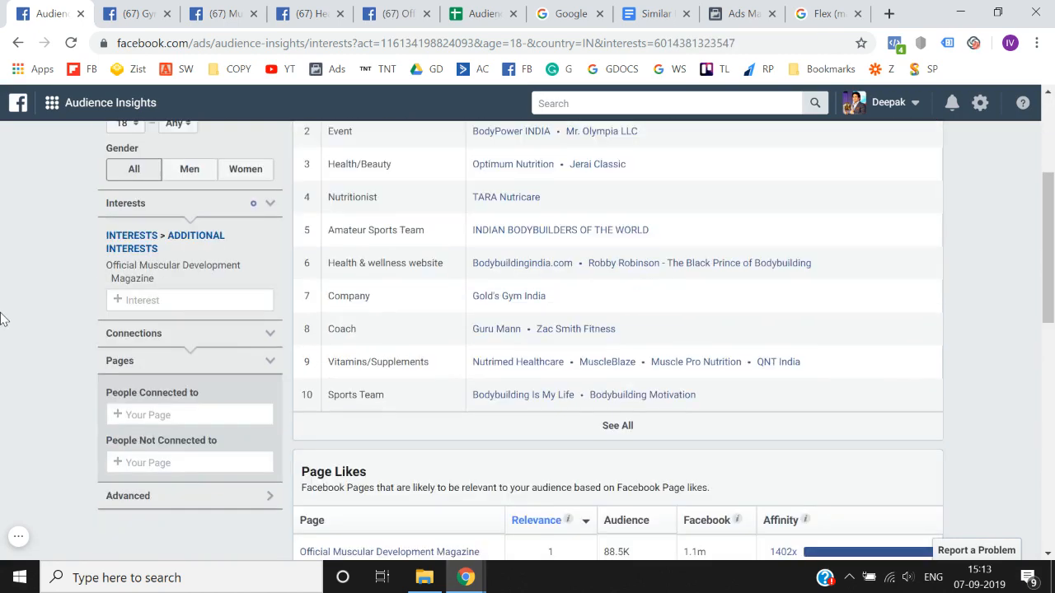
# - Copy the interest's name and record Official Muscular Development Magazine under MAGAZINES in cell F10 of the spreadsheet
pyautogui.moveTo(107, 281); pyautogui.dragTo(162, 289)
pyautogui.hotkey('ctrl', 'c')
pyautogui.click(478, 12)
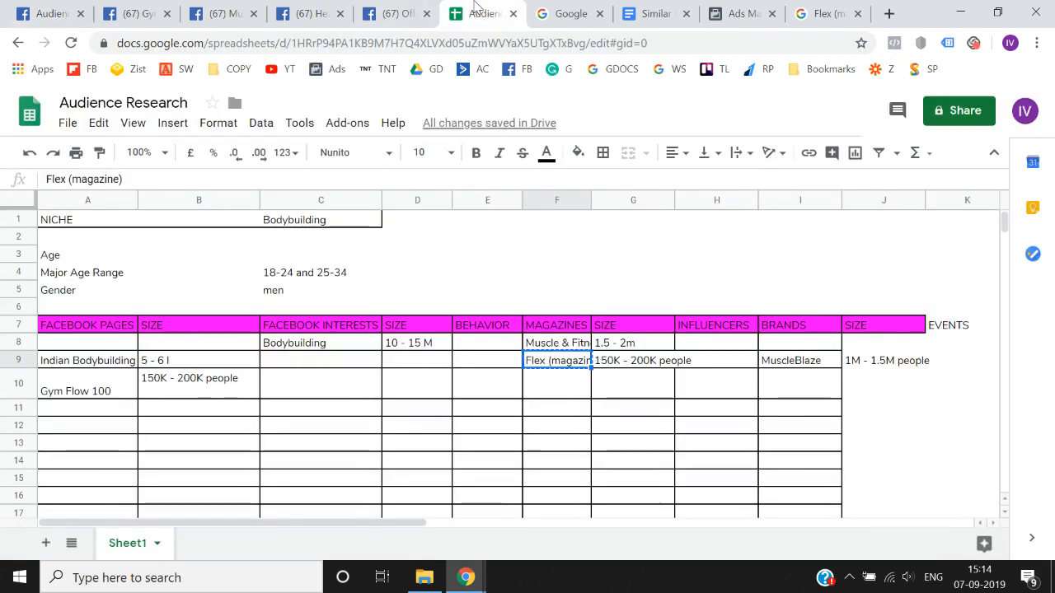
pyautogui.press('Left')
pyautogui.press('Right')
pyautogui.press('Down')
pyautogui.press('Return')
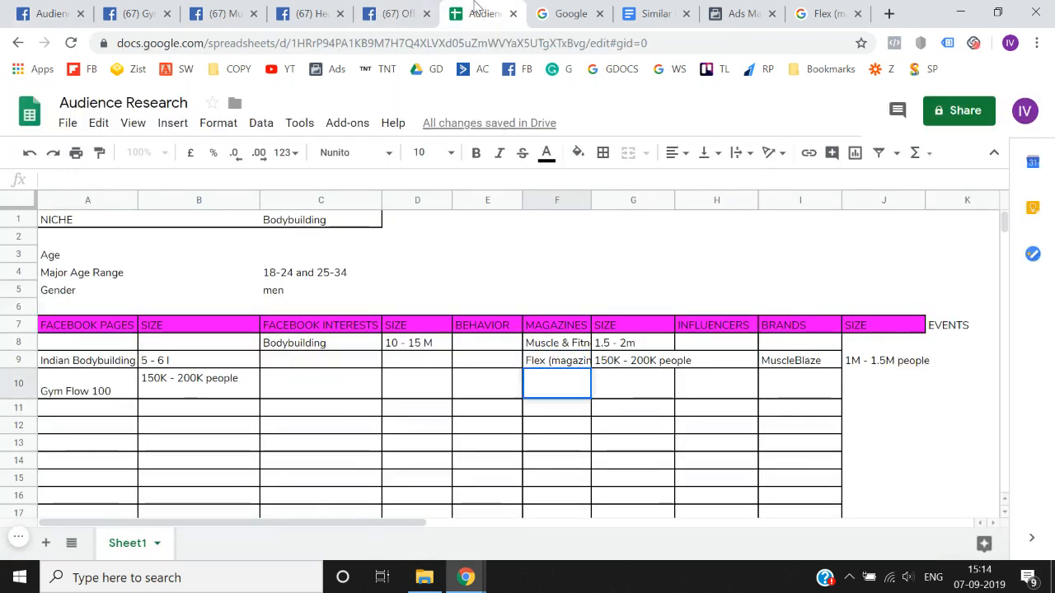
pyautogui.hotkey('ctrl', 'v')
pyautogui.press('Tab')
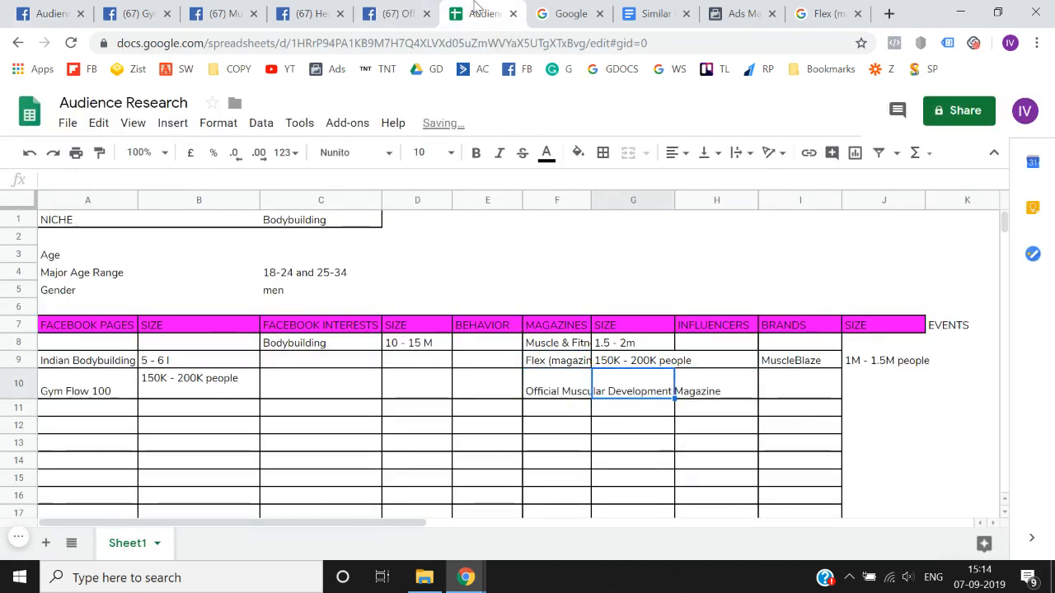
# - Copy the magazine's audience size from Audience Insights and enter 100K - 150K people in cell G10 of the spreadsheet
pyautogui.click(51, 13)
pyautogui.scroll(3, 311, 283)
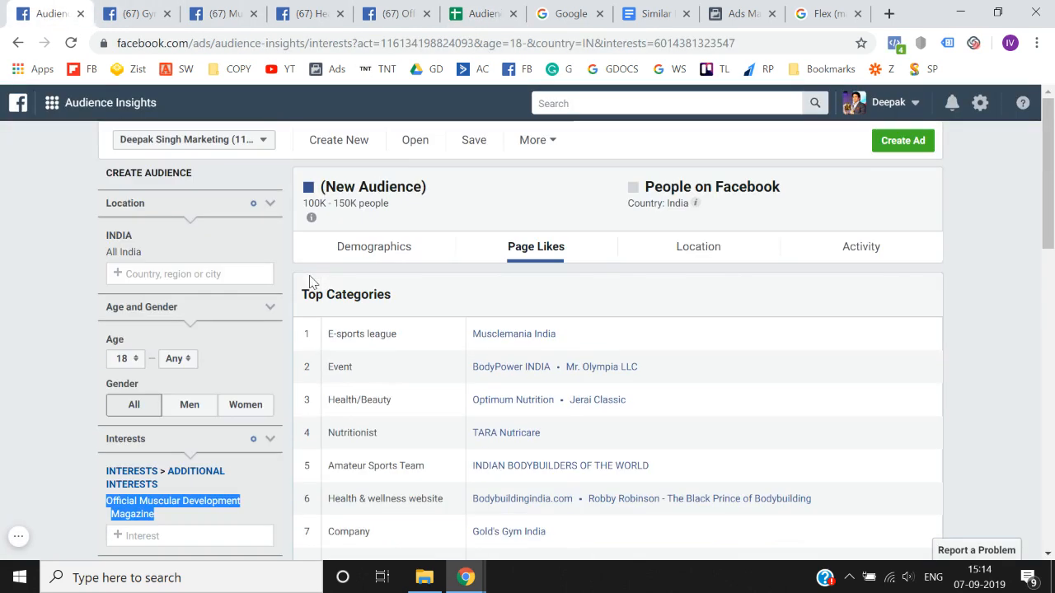
pyautogui.moveTo(304, 202); pyautogui.dragTo(403, 206)
pyautogui.hotkey('ctrl', 'c')
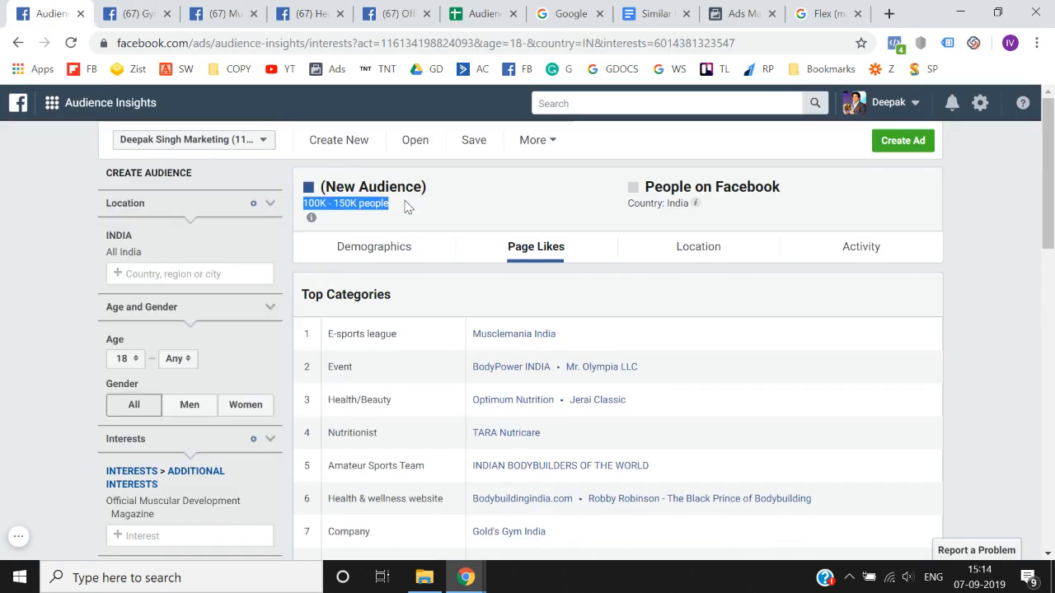
pyautogui.click(496, 10)
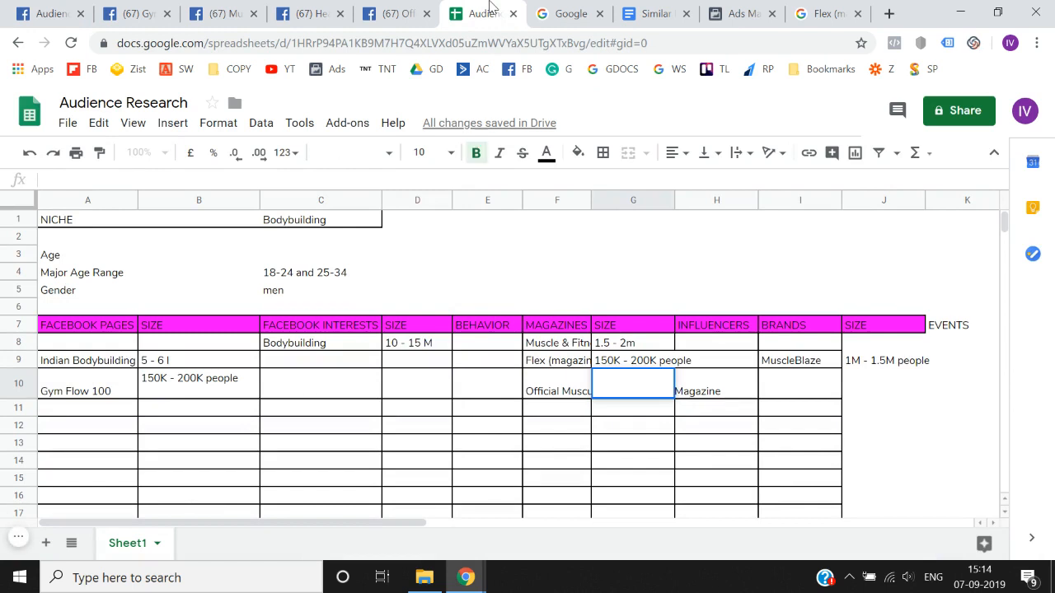
pyautogui.hotkey('ctrl', 'v')
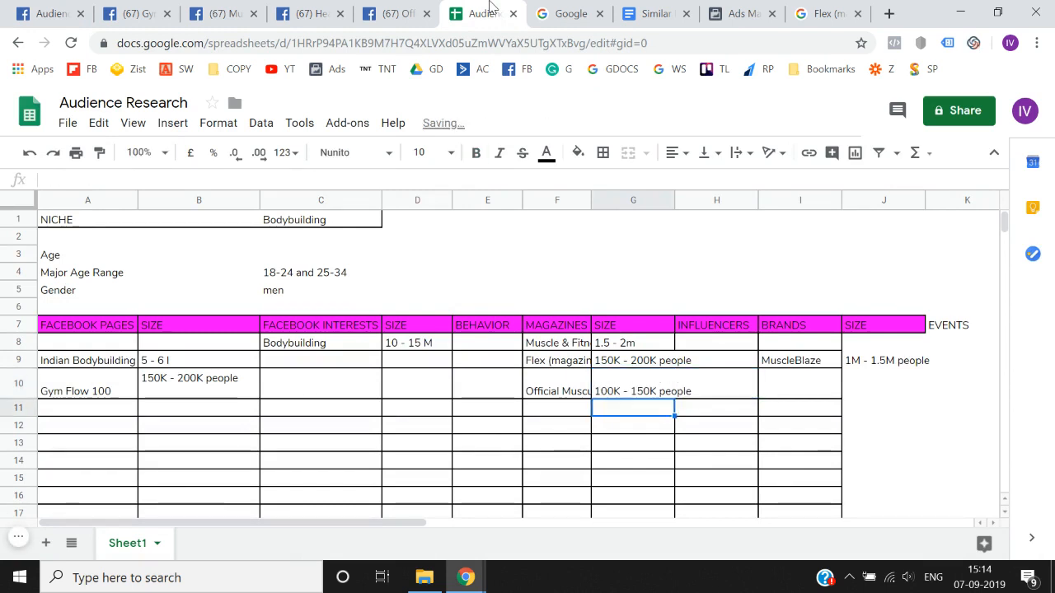
pyautogui.press('Right')
pyautogui.press('Right')
pyautogui.press('Right')
pyautogui.press('Left')
pyautogui.press('Left')
pyautogui.press('Left')
pyautogui.press('Left')
pyautogui.press('Left')
pyautogui.press('Left')
pyautogui.press('Left')
pyautogui.press('Left')
pyautogui.press('Left')
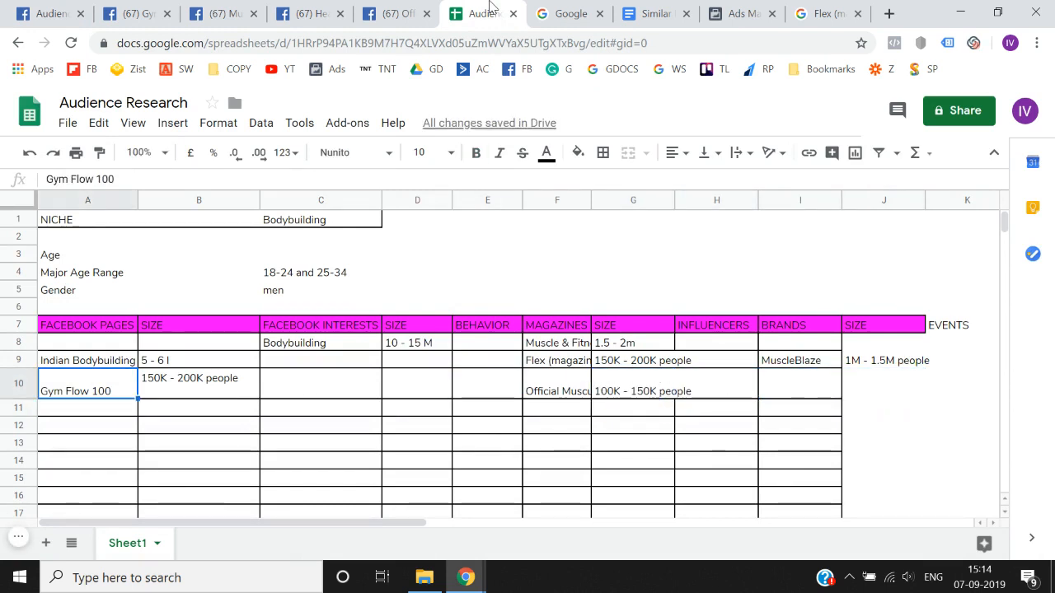
# - Check the Google results for Flex (magazine) and return to Audience Insights
pyautogui.click(819, 10)
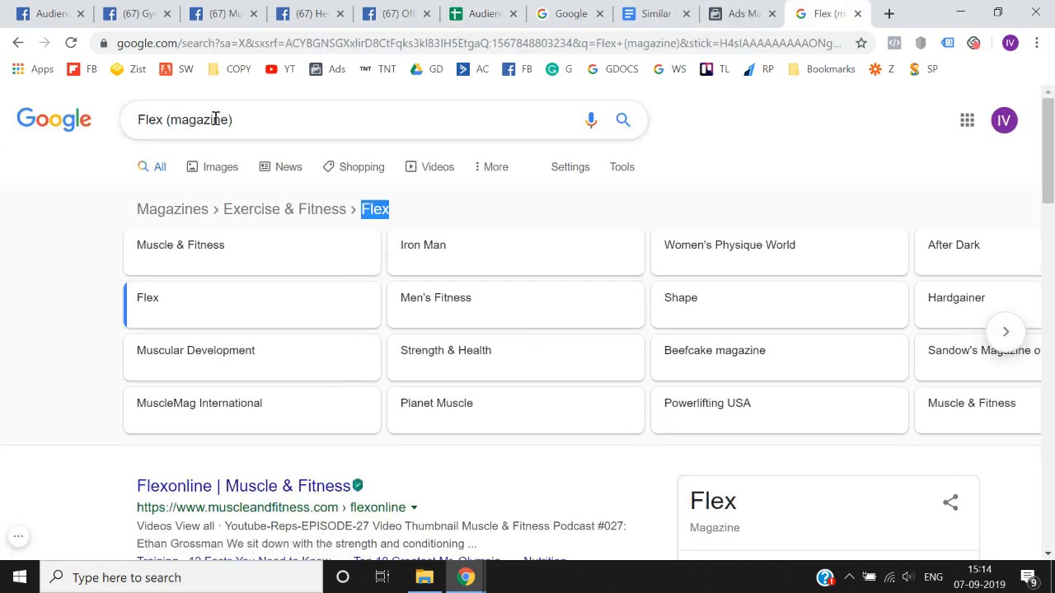
pyautogui.click(66, 7)
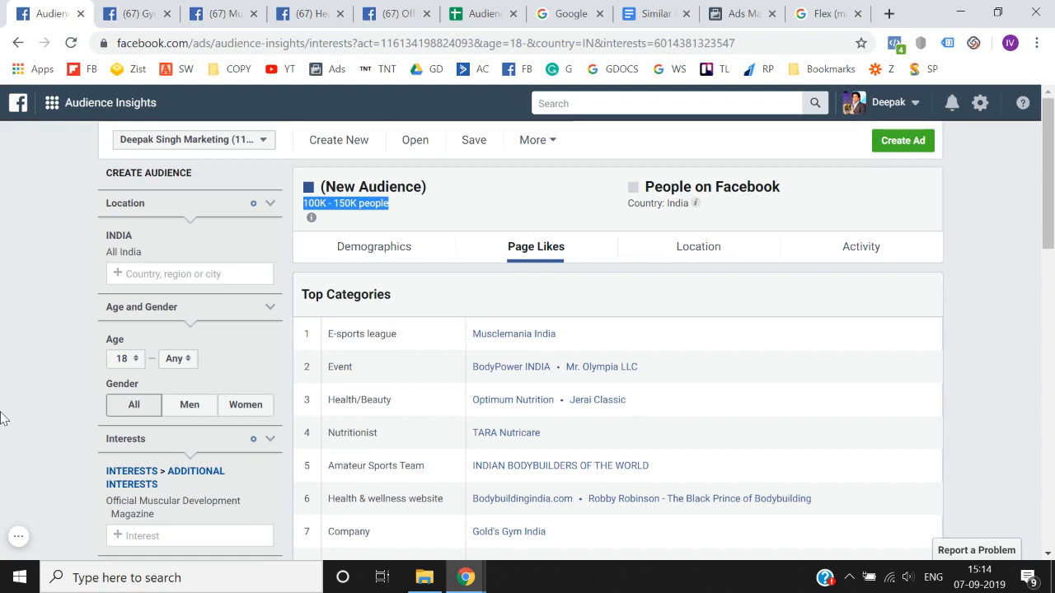
pyautogui.click(476, 13)
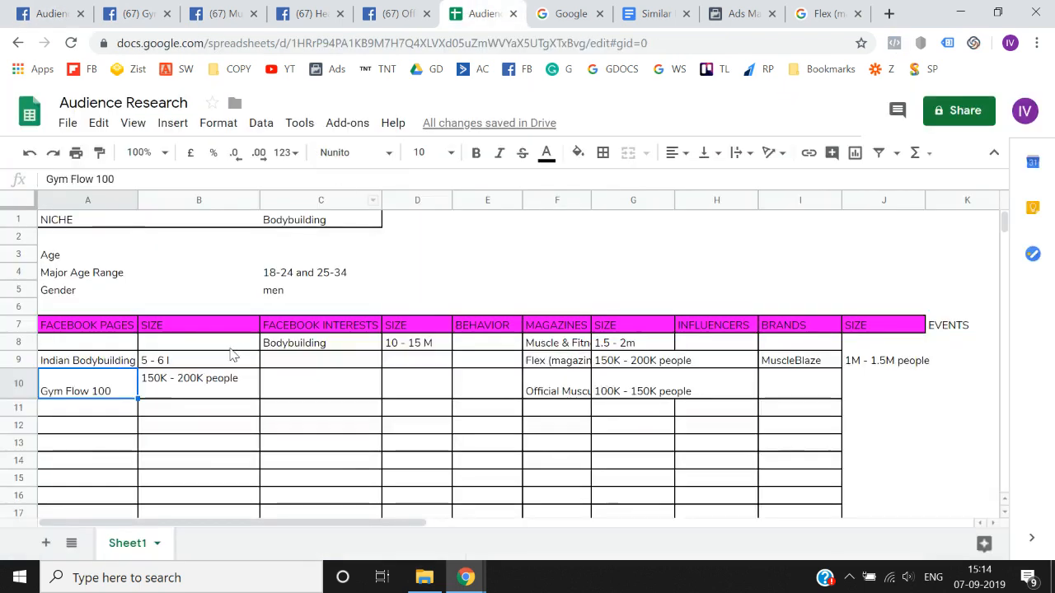
pyautogui.press('Up')
pyautogui.press('Up')
pyautogui.hotkey('shift', 'Right')
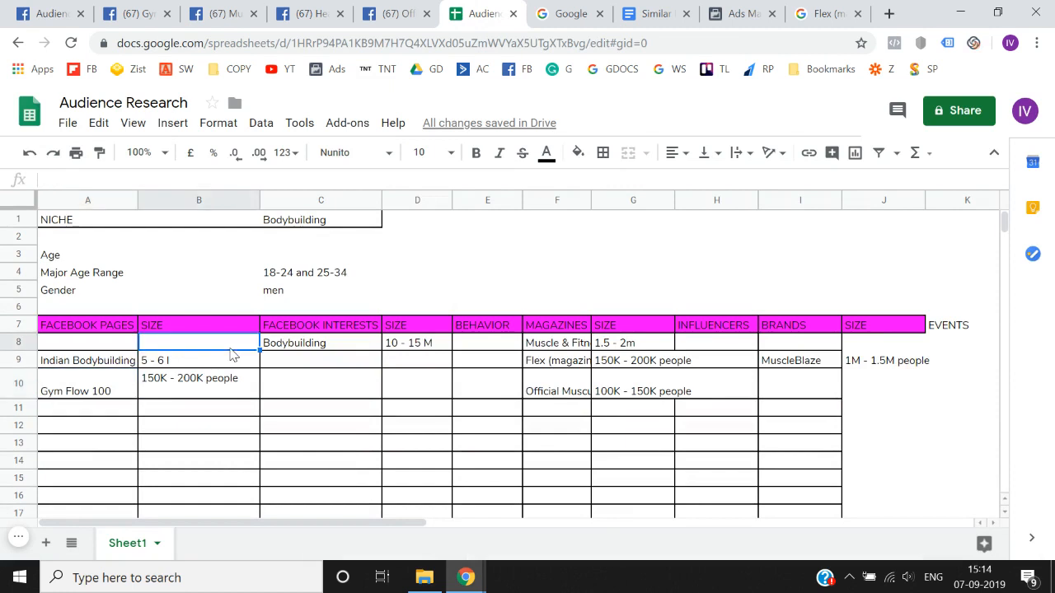
pyautogui.hotkey('shift', 'Right')
pyautogui.hotkey('shift', 'Right')
pyautogui.hotkey('shift', 'Right')
pyautogui.hotkey('shift', 'Right')
pyautogui.hotkey('shift', 'Right')
pyautogui.hotkey('shift', 'Right')
pyautogui.hotkey('shift', 'Right')
pyautogui.hotkey('shift', 'Right')
pyautogui.hotkey('shift', 'Down')
pyautogui.hotkey('shift', 'Down')
pyautogui.hotkey('shift', 'Down')
pyautogui.hotkey('shift', 'Down')
pyautogui.hotkey('shift', 'Down')
pyautogui.hotkey('shift', 'Down')
pyautogui.hotkey('shift', 'Down')
pyautogui.hotkey('shift', 'Down')
pyautogui.hotkey('shift', 'Down')
pyautogui.hotkey('shift', 'Down')
pyautogui.hotkey('shift', 'Down')
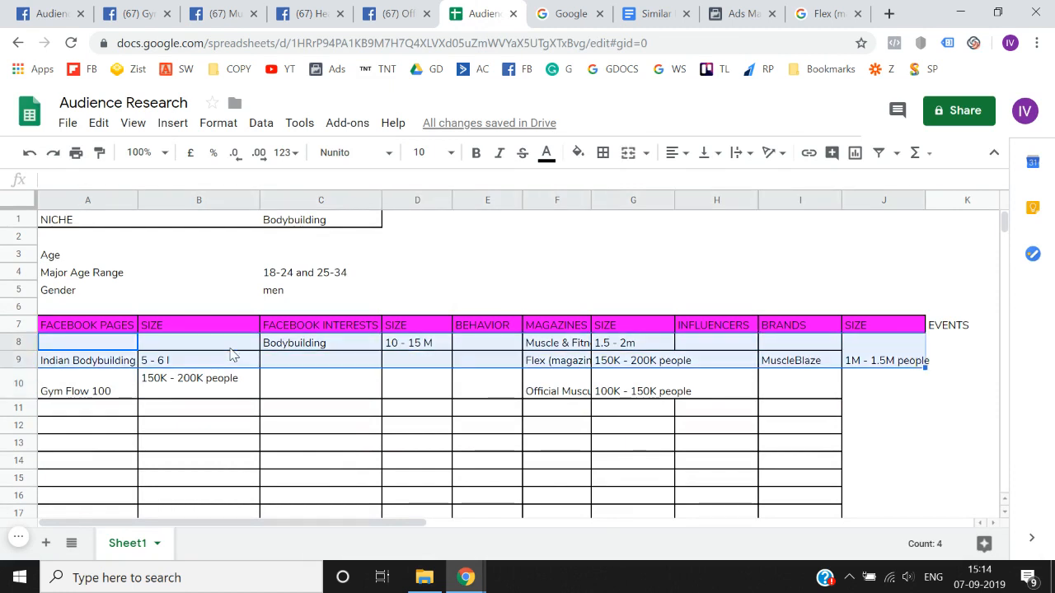
pyautogui.press('Up')
pyautogui.press('Down')
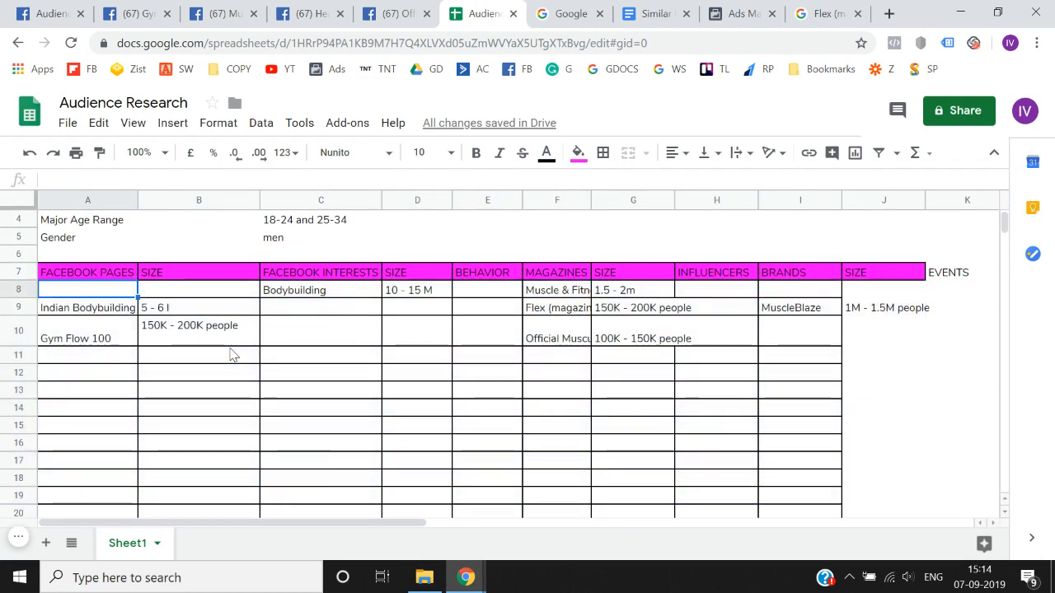
pyautogui.hotkey('shift', 'Right')
pyautogui.hotkey('shift', 'Right')
pyautogui.hotkey('shift', 'Right')
pyautogui.hotkey('shift', 'Right')
pyautogui.hotkey('shift', 'Right')
pyautogui.hotkey('shift', 'Right')
pyautogui.hotkey('shift', 'Right')
pyautogui.hotkey('shift', 'Right')
pyautogui.hotkey('shift', 'Right')
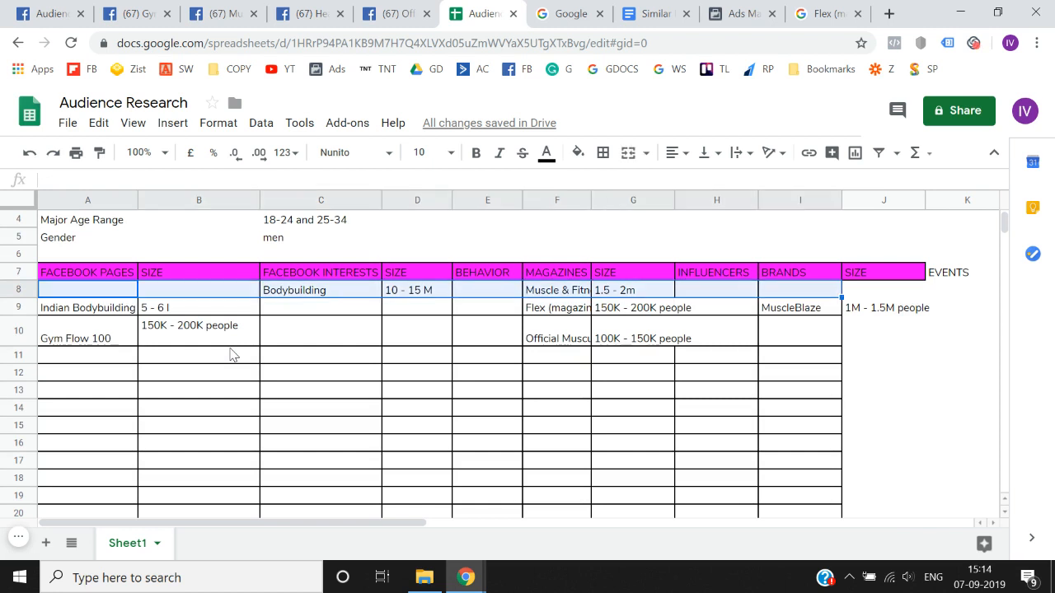
pyautogui.hotkey('shift', 'Down')
pyautogui.hotkey('shift', 'Down')
pyautogui.hotkey('shift', 'Down')
pyautogui.hotkey('shift', 'Down')
pyautogui.hotkey('shift', 'Down')
pyautogui.hotkey('shift', 'Down')
pyautogui.hotkey('shift', 'Down')
pyautogui.hotkey('shift', 'Down')
pyautogui.press('Up')
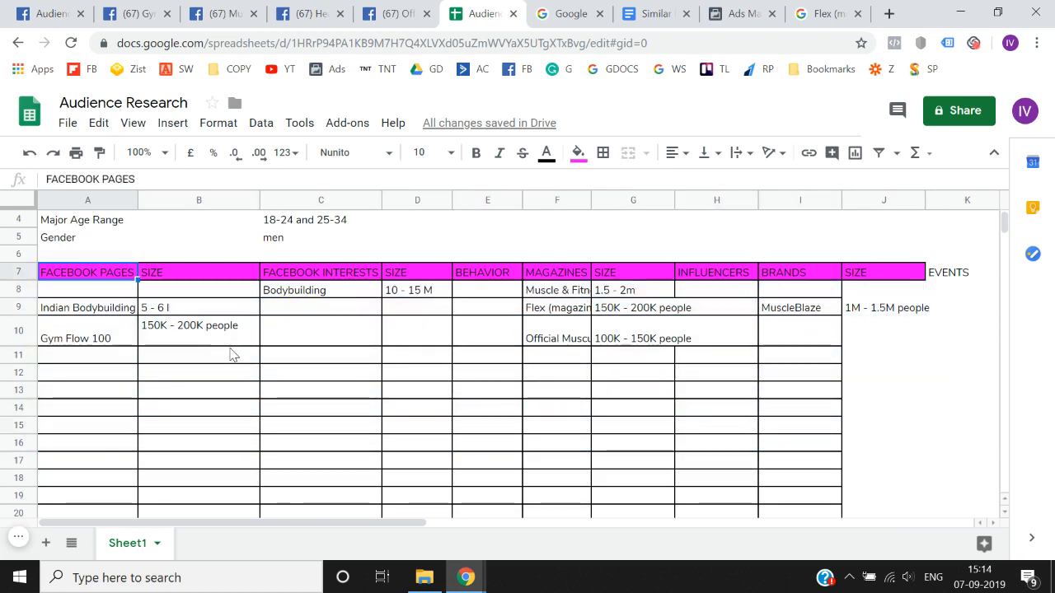
pyautogui.press('Down')
pyautogui.hotkey('shift', 'Right')
pyautogui.hotkey('shift', 'Right')
pyautogui.hotkey('shift', 'Right')
pyautogui.hotkey('shift', 'Right')
pyautogui.hotkey('shift', 'Right')
pyautogui.hotkey('shift', 'Right')
pyautogui.hotkey('shift', 'Right')
pyautogui.hotkey('shift', 'Right')
pyautogui.hotkey('shift', 'Right')
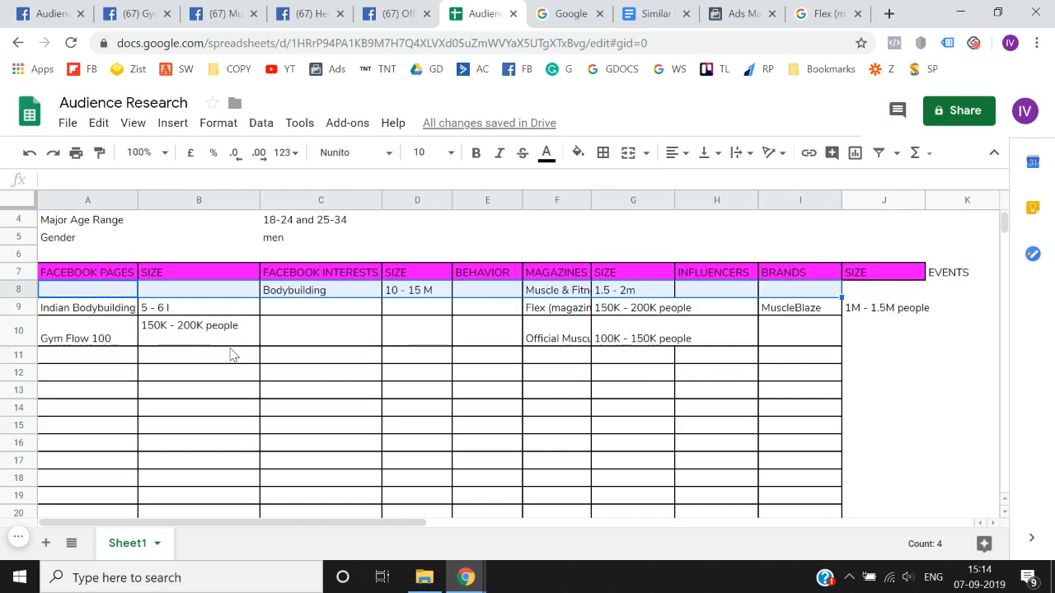
pyautogui.hotkey('shift', 'Down')
pyautogui.hotkey('shift', 'Down')
pyautogui.hotkey('shift', 'Down')
pyautogui.hotkey('shift', 'Down')
pyautogui.press('Up')
pyautogui.press('Down')
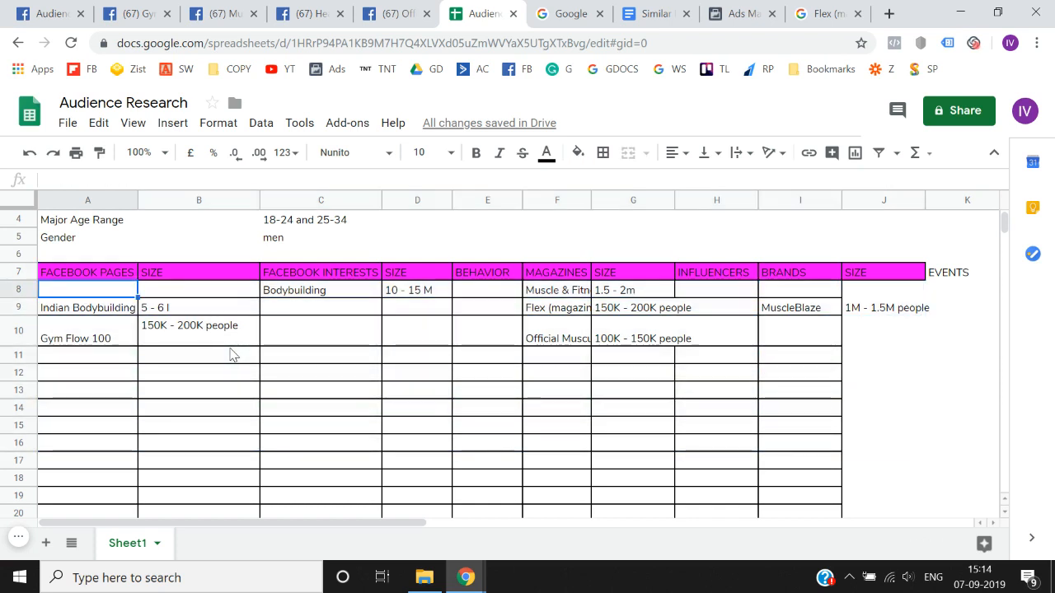
pyautogui.hotkey('shift', 'Right')
pyautogui.hotkey('shift', 'Right')
pyautogui.hotkey('shift', 'Right')
pyautogui.hotkey('shift', 'Right')
pyautogui.hotkey('shift', 'Right')
pyautogui.hotkey('shift', 'Right')
pyautogui.hotkey('shift', 'Right')
pyautogui.hotkey('shift', 'Right')
pyautogui.hotkey('shift', 'Right')
pyautogui.hotkey('shift', 'Down')
pyautogui.hotkey('shift', 'Down')
pyautogui.hotkey('shift', 'Down')
pyautogui.hotkey('shift', 'Down')
pyautogui.hotkey('shift', 'Down')
pyautogui.hotkey('shift', 'Down')
pyautogui.hotkey('shift', 'Down')
pyautogui.hotkey('shift', 'Down')
pyautogui.hotkey('shift', 'Down')
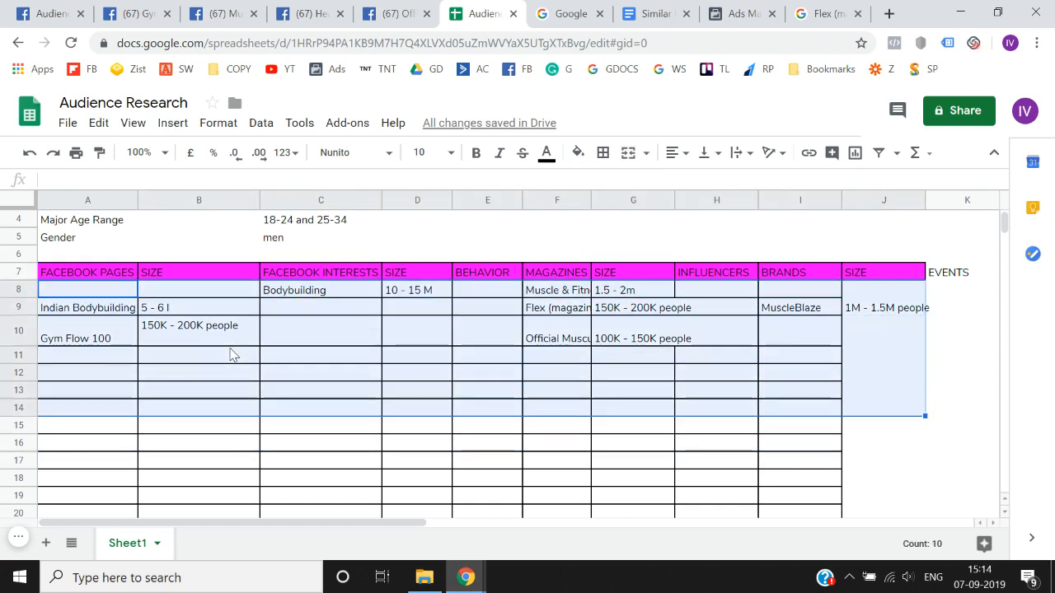
pyautogui.press('Up')
pyautogui.press('Down')
pyautogui.hotkey('shift', 'Right')
pyautogui.hotkey('shift', 'Right')
pyautogui.hotkey('shift', 'Right')
pyautogui.hotkey('shift', 'Right')
pyautogui.hotkey('shift', 'Right')
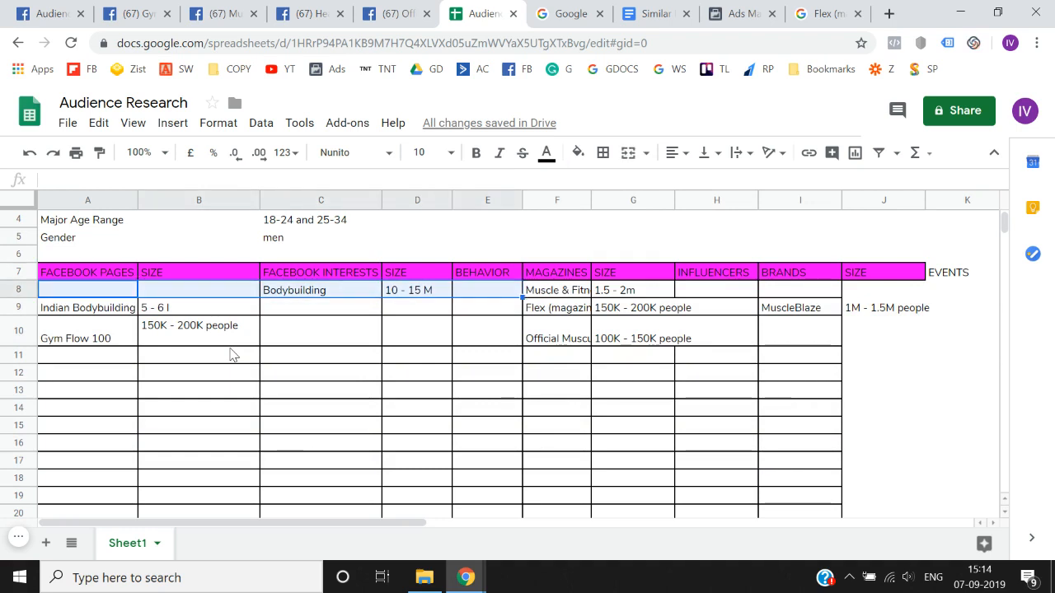
pyautogui.click(51, 13)
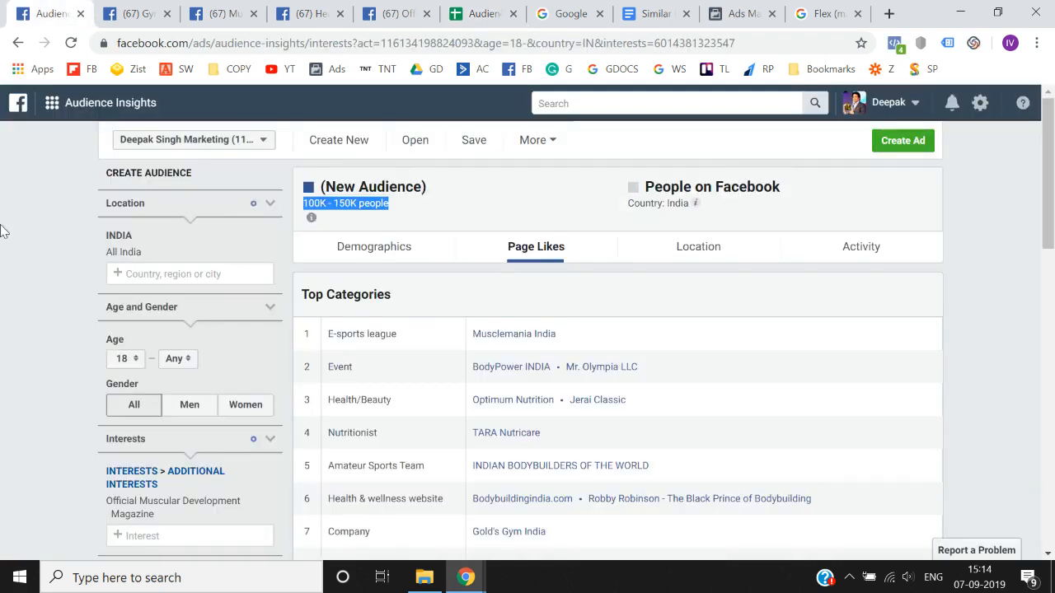
pyautogui.scroll(-1, 2, 307)
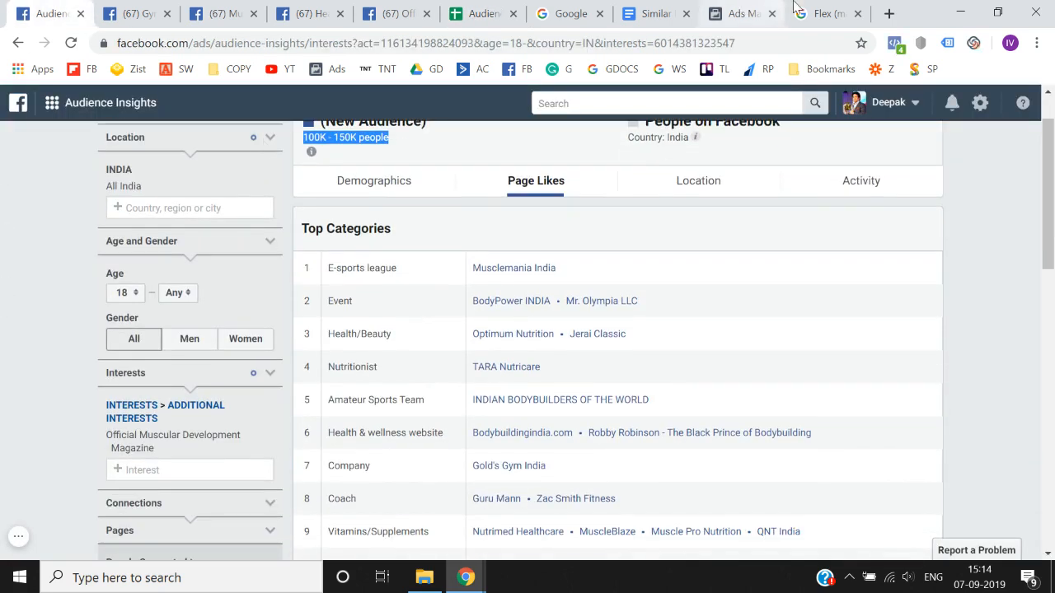
# - Open MuscleMag International from Google's exercise and fitness magazine suggestions and copy the magazine's full name
pyautogui.click(824, 13)
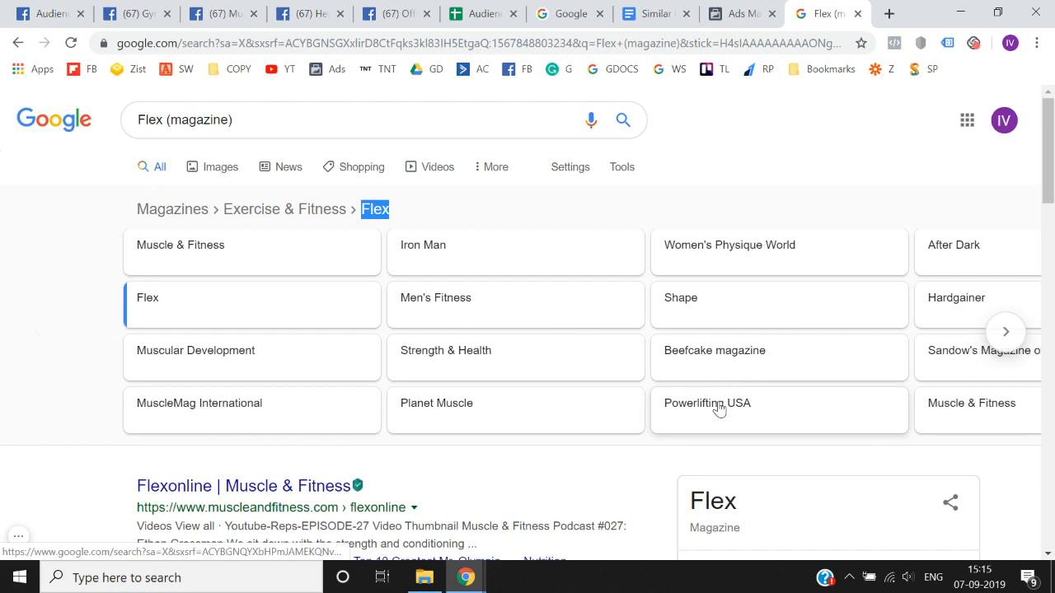
pyautogui.click(281, 401)
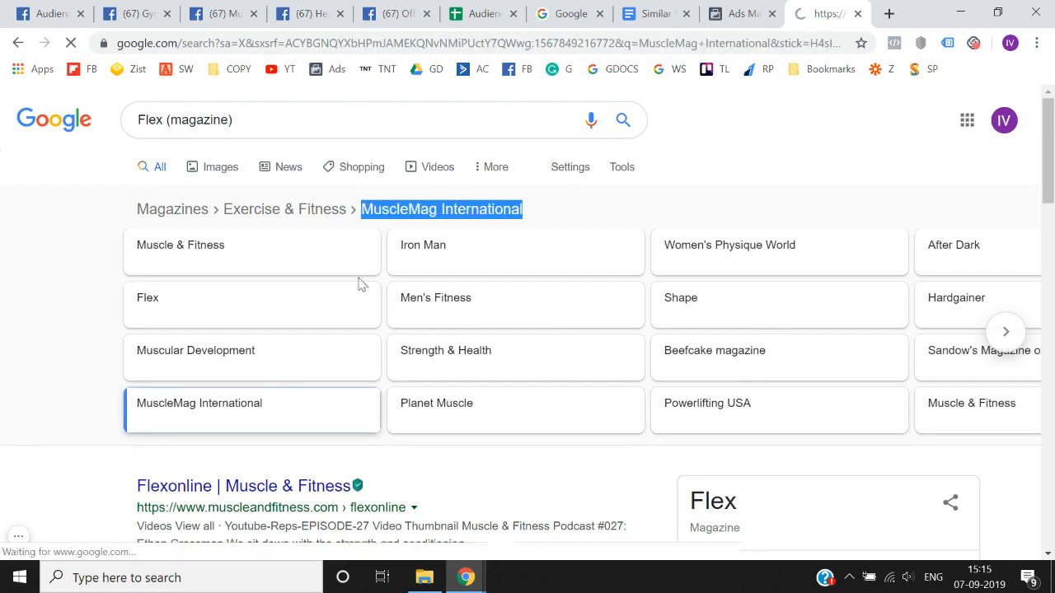
pyautogui.doubleClick(443, 211)
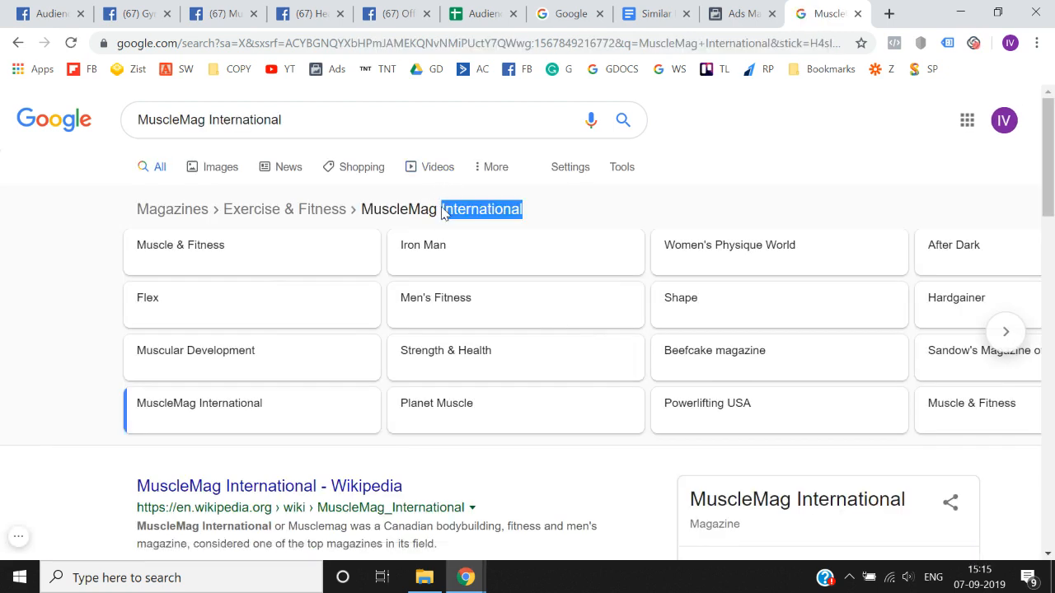
pyautogui.moveTo(562, 213); pyautogui.dragTo(375, 207)
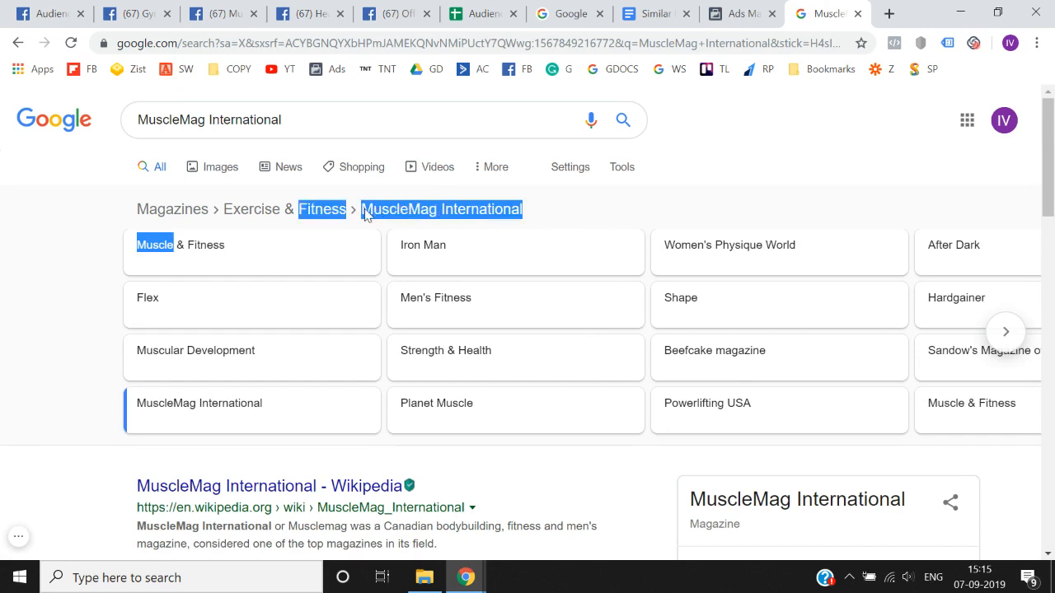
pyautogui.doubleClick(365, 211)
pyautogui.click(365, 212)
pyautogui.moveTo(537, 216); pyautogui.dragTo(360, 211)
pyautogui.hotkey('ctrl', 'c')
# - Replace the Official Muscular Development Magazine interest in Audience Insights with MuscleMag International
pyautogui.click(89, 8)
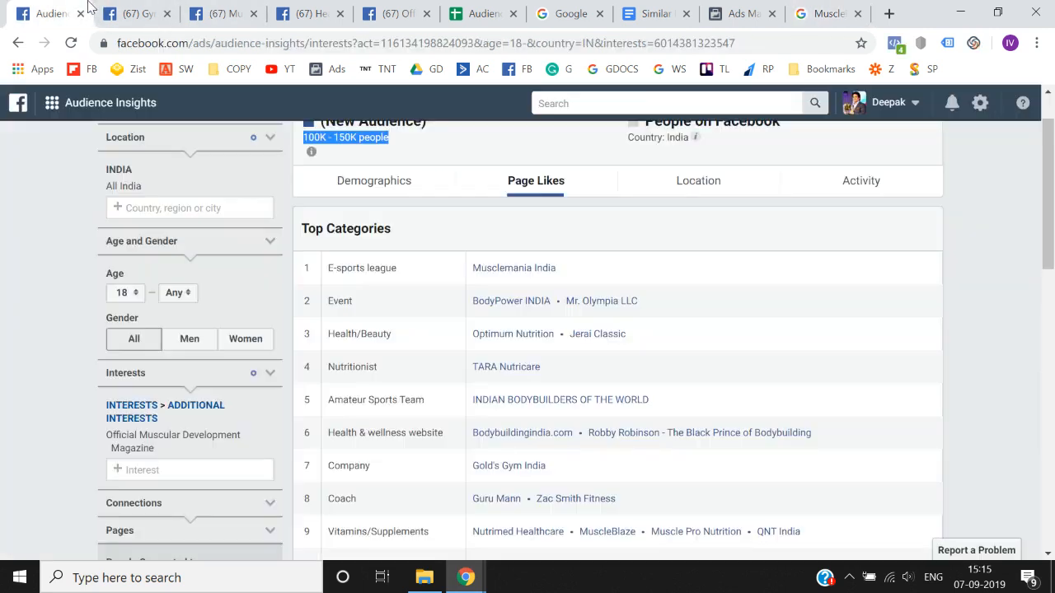
pyautogui.scroll(-1, 216, 420)
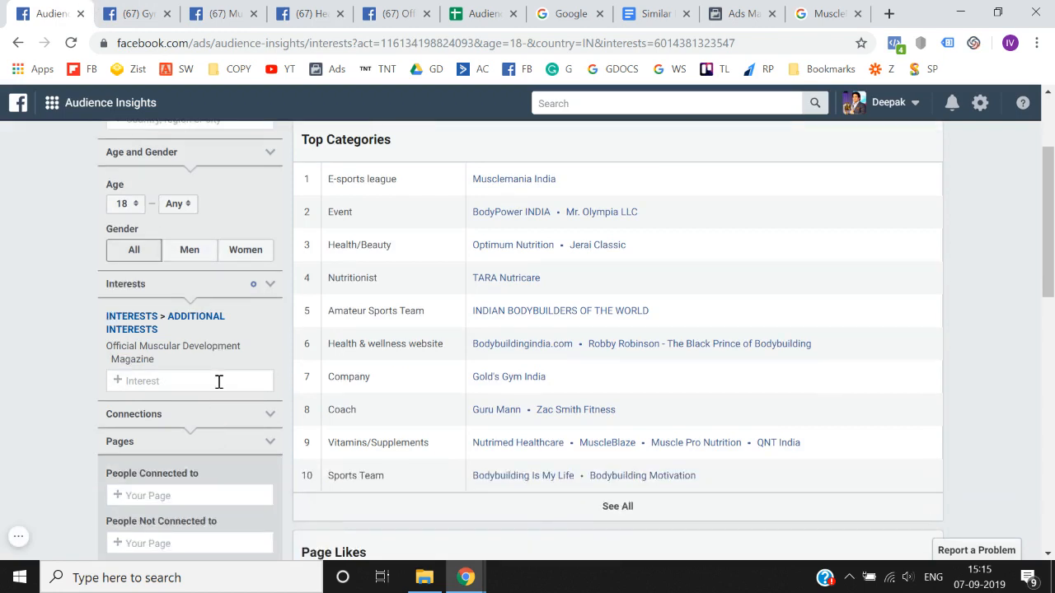
pyautogui.click(218, 381)
pyautogui.hotkey('ctrl', 'v')
pyautogui.click(198, 407)
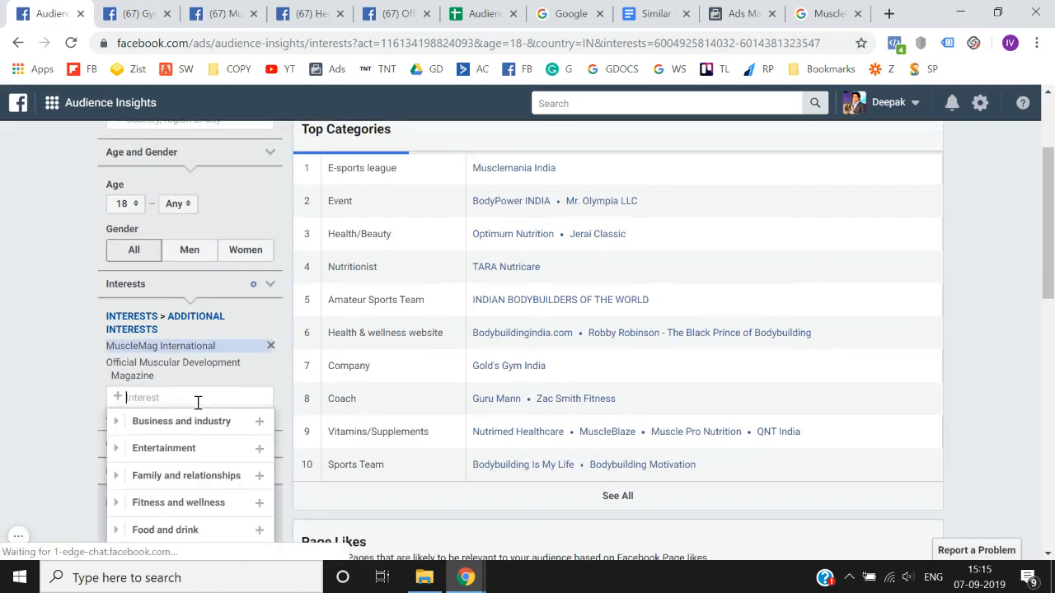
pyautogui.click(271, 365)
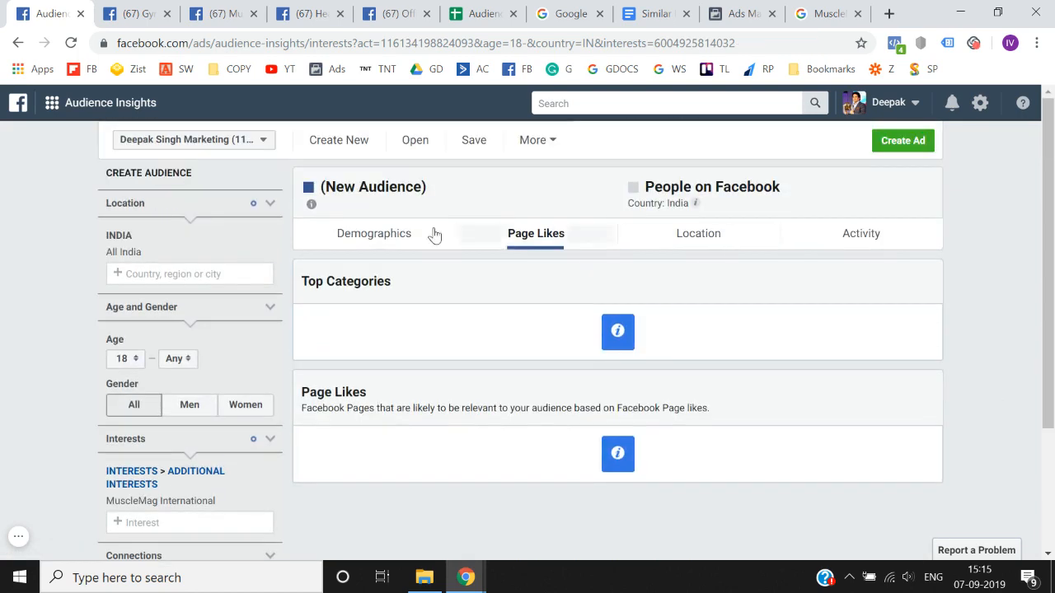
# - Return to the Audience Research spreadsheet and locate the INFLUENCERS column as the next category to research
pyautogui.click(479, 12)
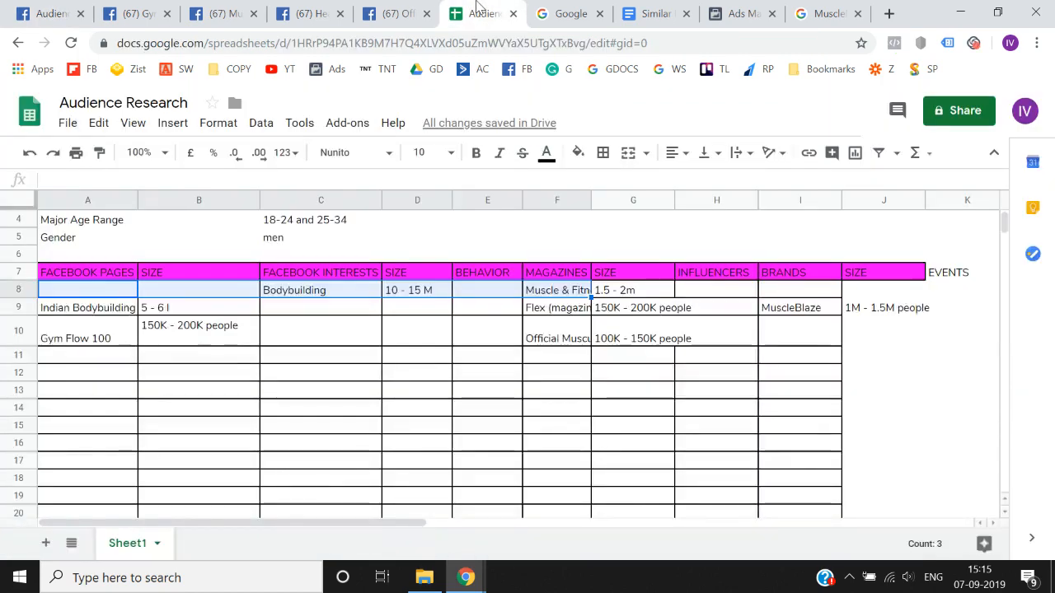
pyautogui.press('Right')
pyautogui.press('Right')
pyautogui.press('Right')
pyautogui.press('Right')
pyautogui.press('Right')
pyautogui.press('Right')
pyautogui.press('Right')
pyautogui.press('Up')
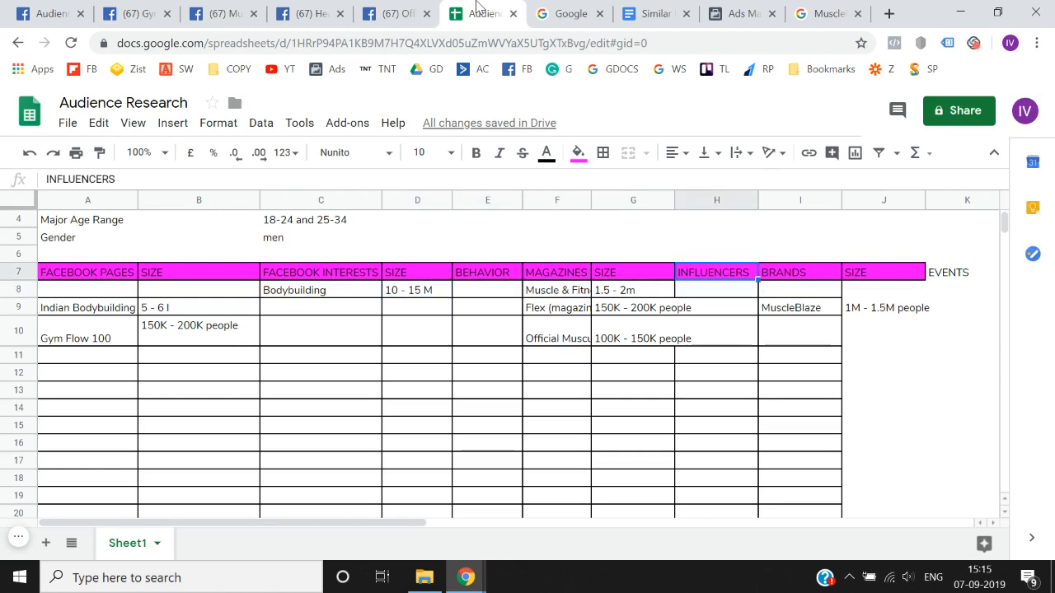
# - Search Google for "top 10 bodybuilding influencers"
pyautogui.click(824, 13)
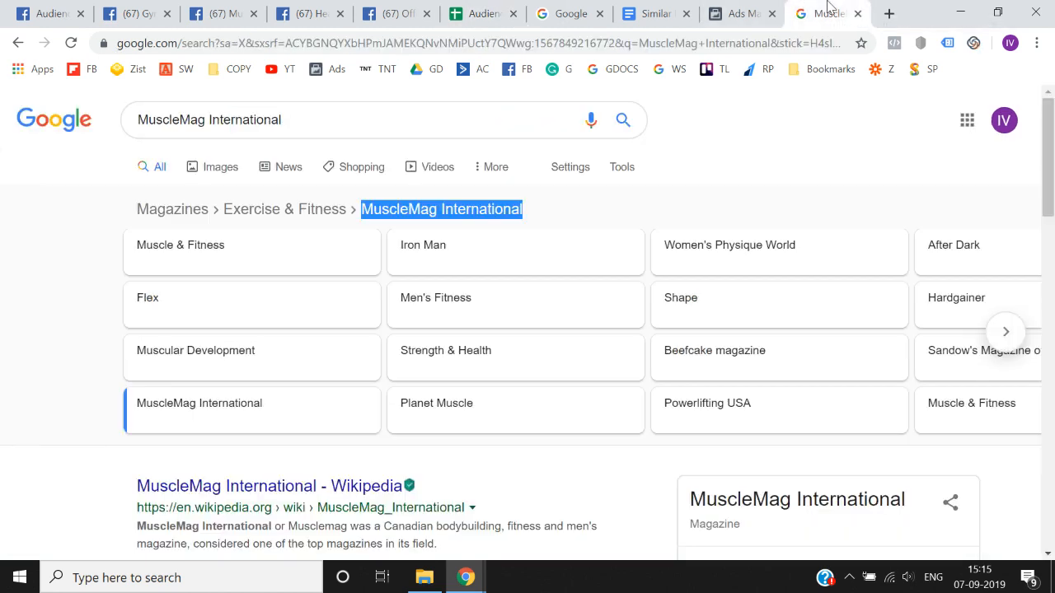
pyautogui.click(463, 109)
pyautogui.write('bodyb')
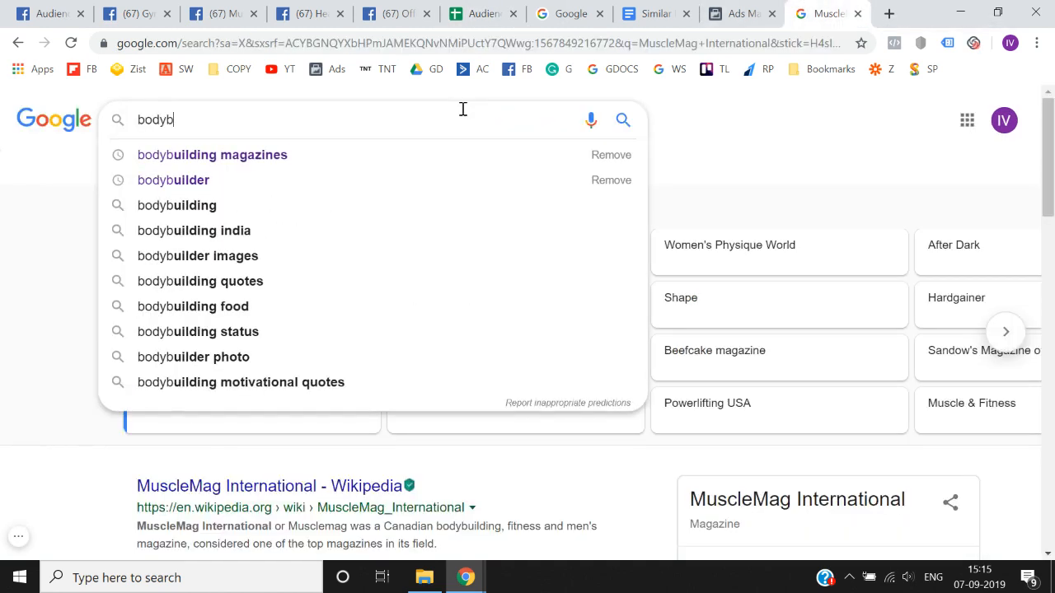
pyautogui.hotkey('ctrl', 'a')
pyautogui.press('BackSpace')
pyautogui.write('top ')
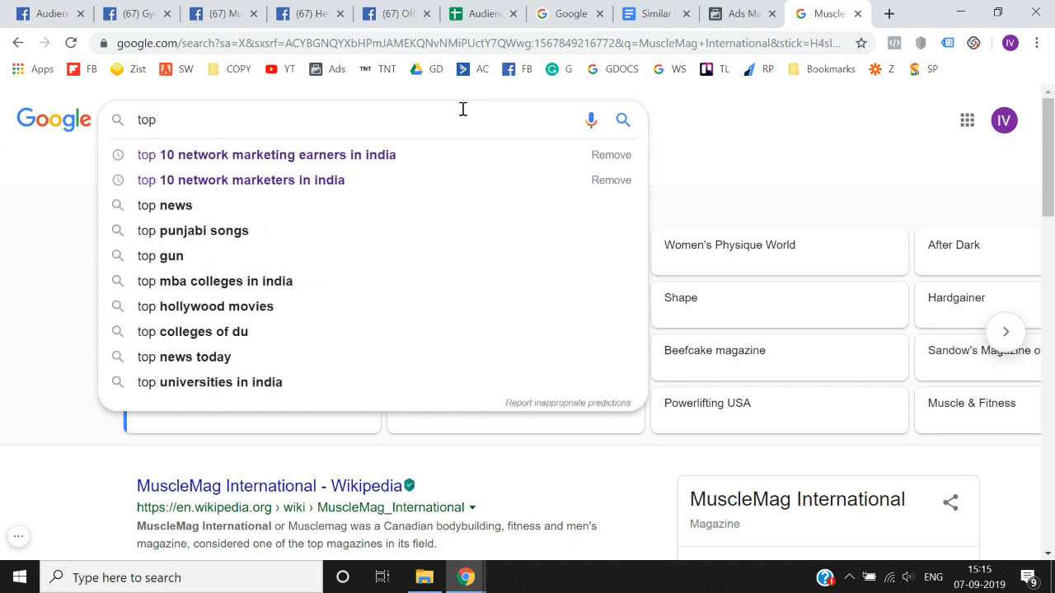
pyautogui.write('10 bou')
pyautogui.press('BackSpace')
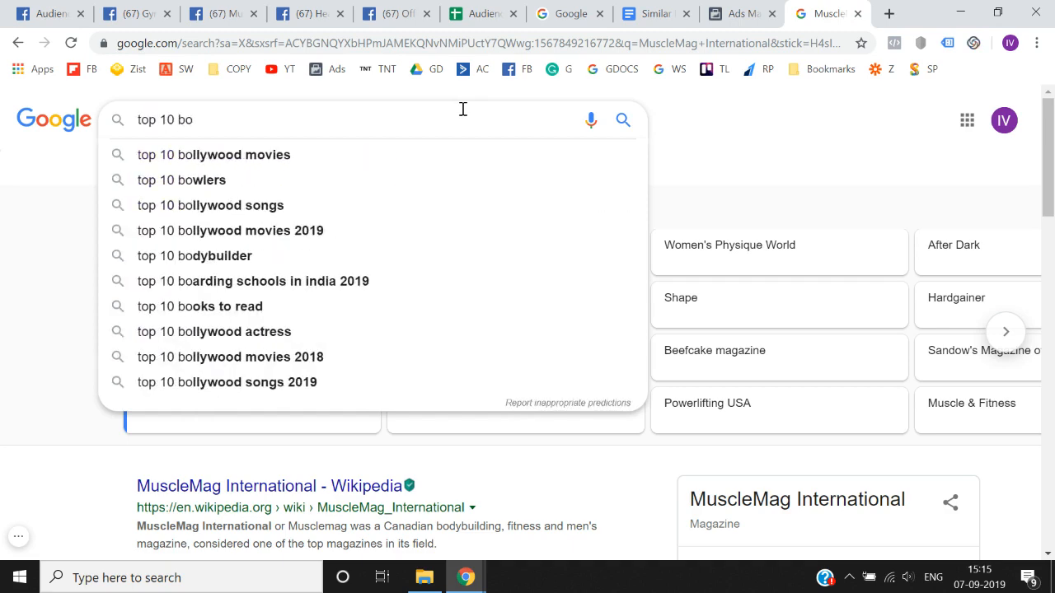
pyautogui.write('dybui')
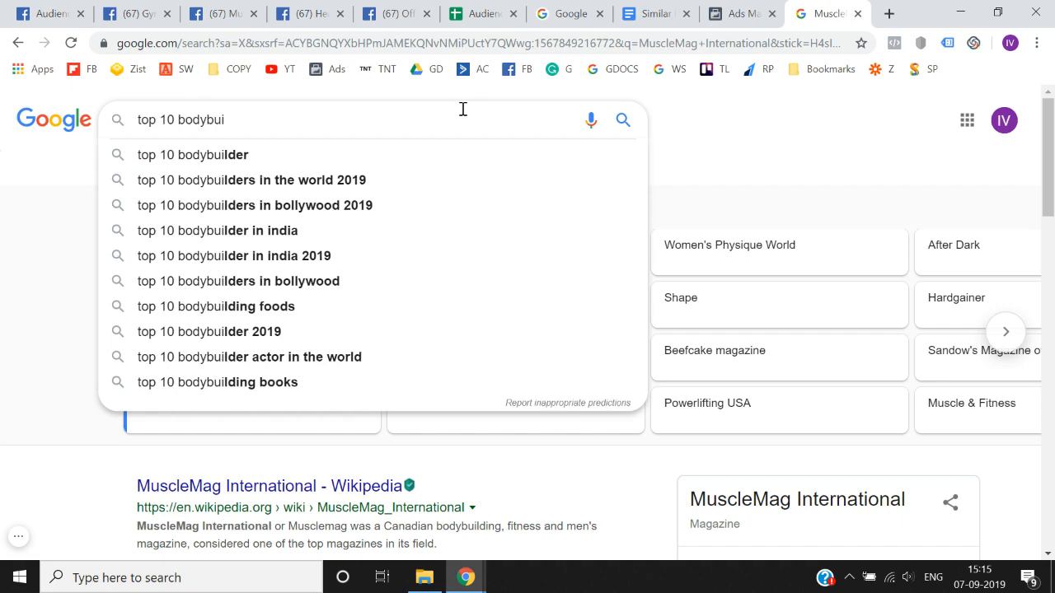
pyautogui.write('lding infl')
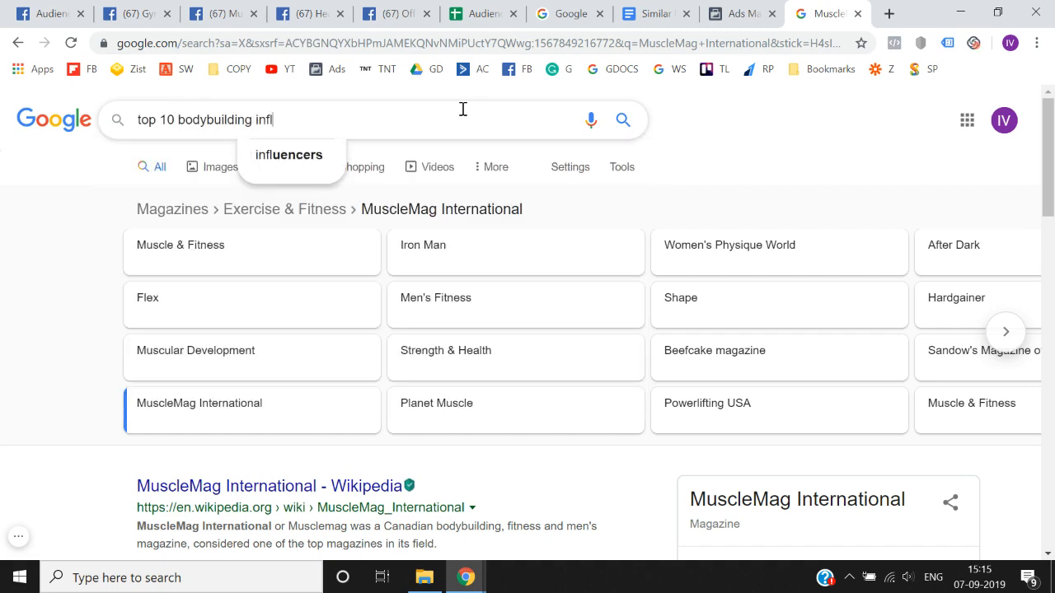
pyautogui.write('uencers')
pyautogui.press('Return')
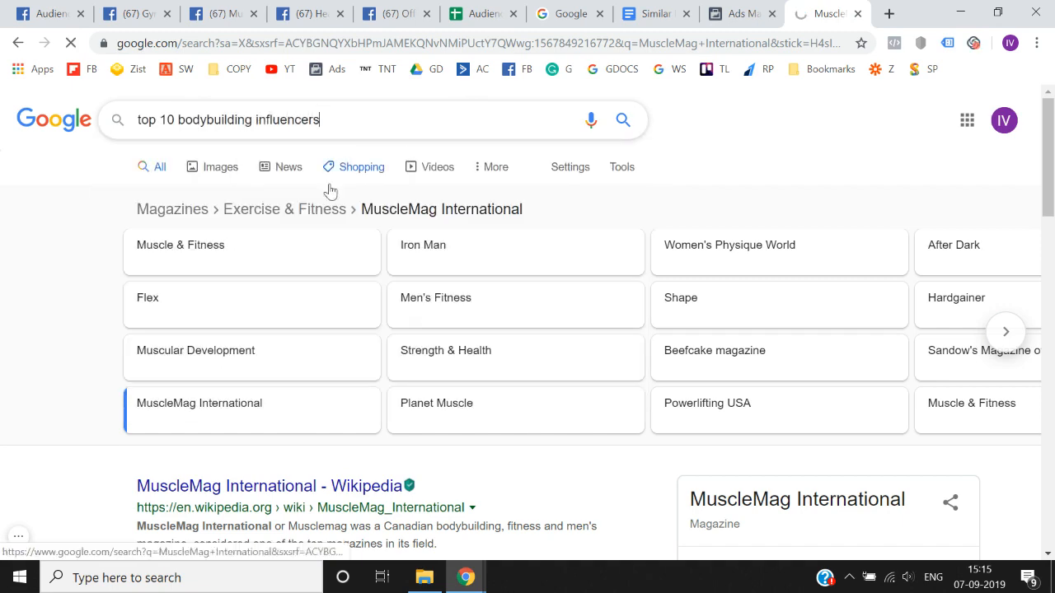
# - Open the Upfluence article on the top 20 fitness influencers from the results and find its first listed influencer
pyautogui.scroll(-2, 223, 337)
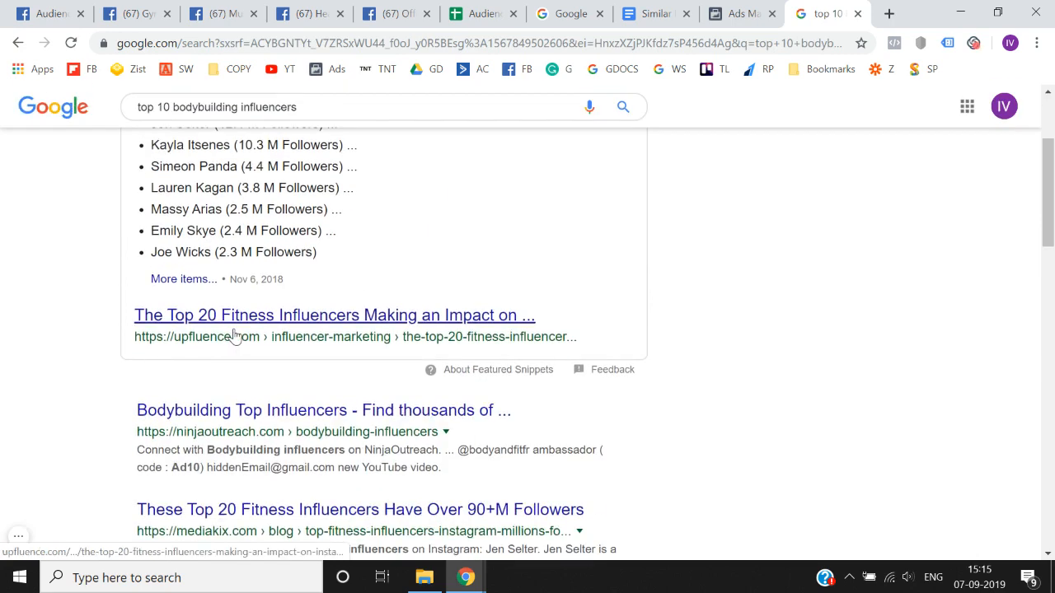
pyautogui.click(235, 336)
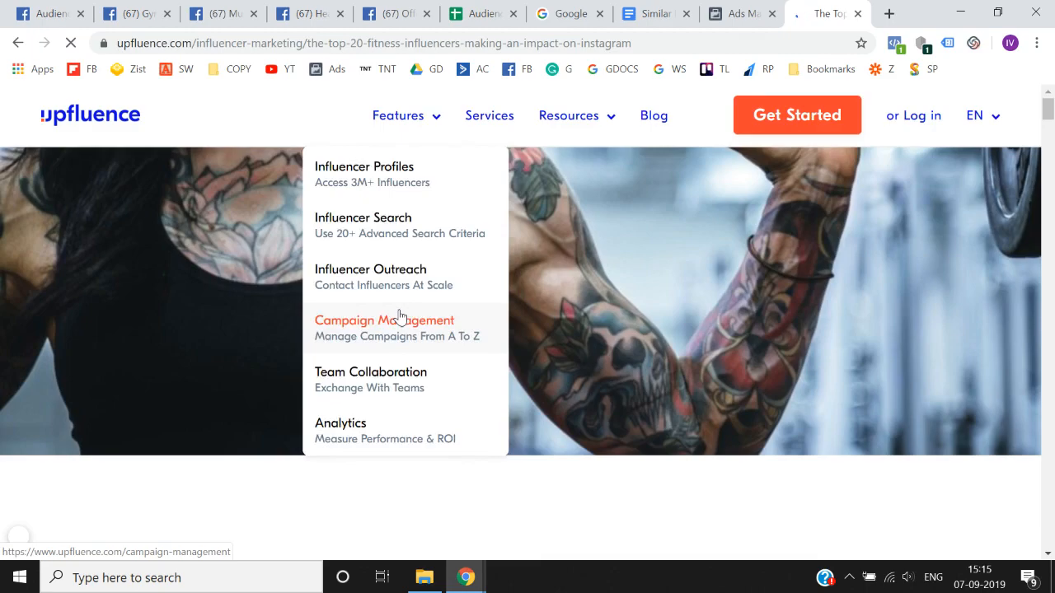
pyautogui.scroll(-8, 398, 316)
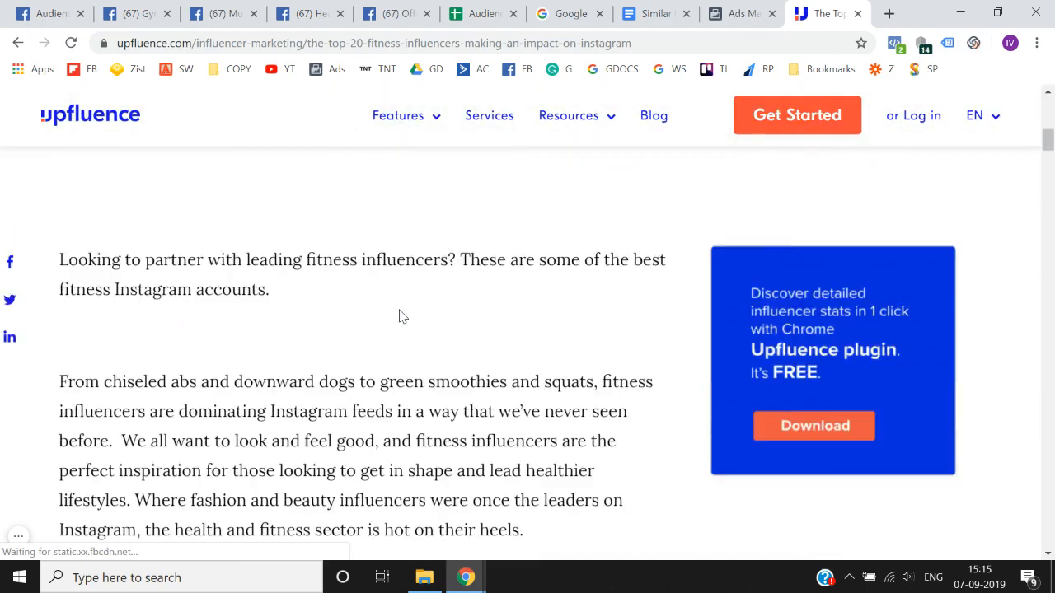
pyautogui.scroll(-10, 401, 316)
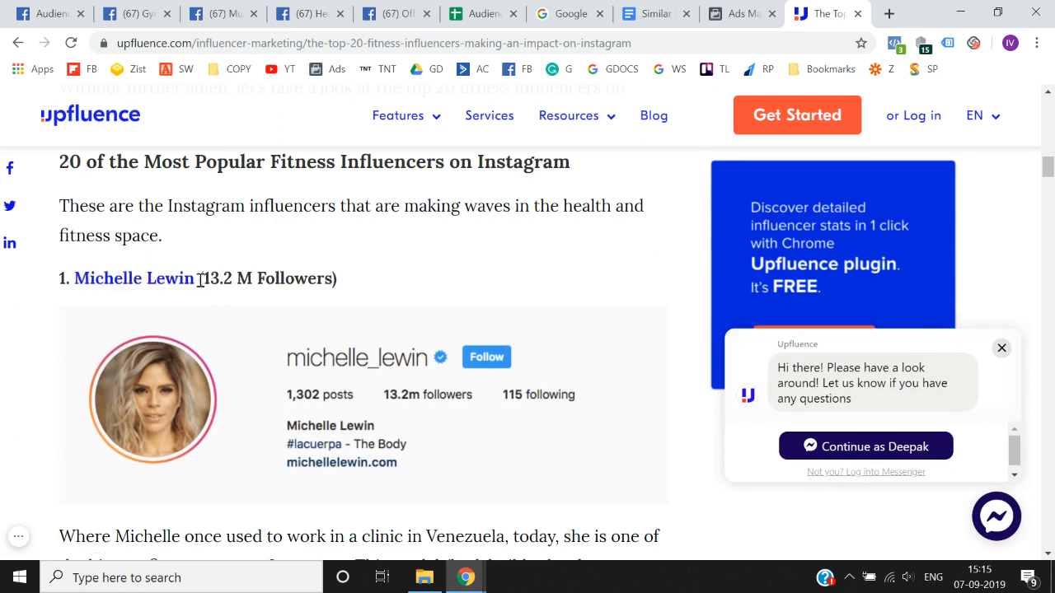
# - Copy the name of the article's first influencer, Michelle Lewin, and switch to Audience Insights
pyautogui.moveTo(200, 280); pyautogui.dragTo(72, 280)
pyautogui.hotkey('ctrl', 'c')
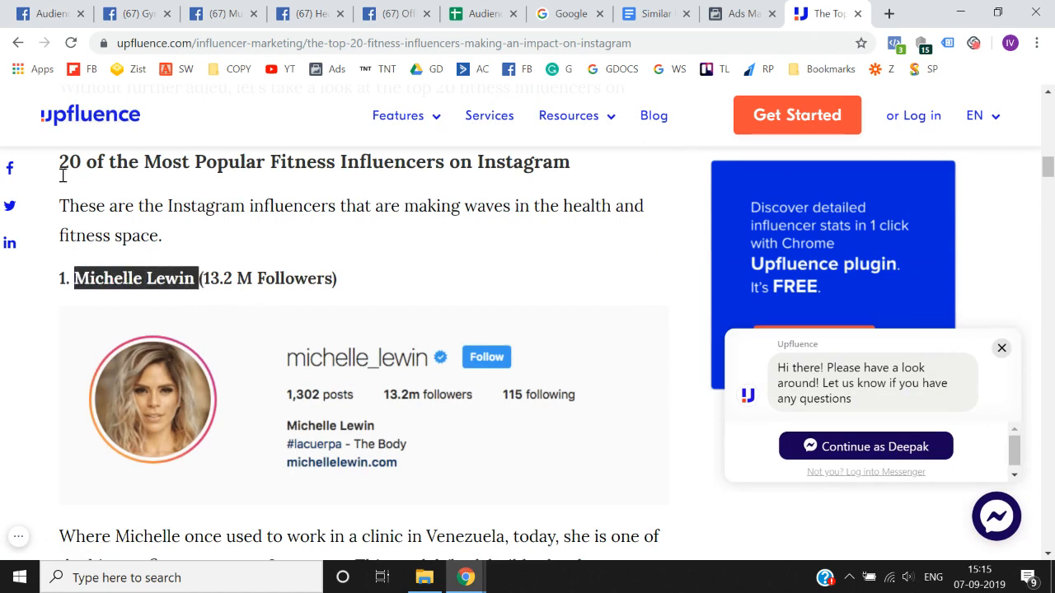
pyautogui.click(49, 14)
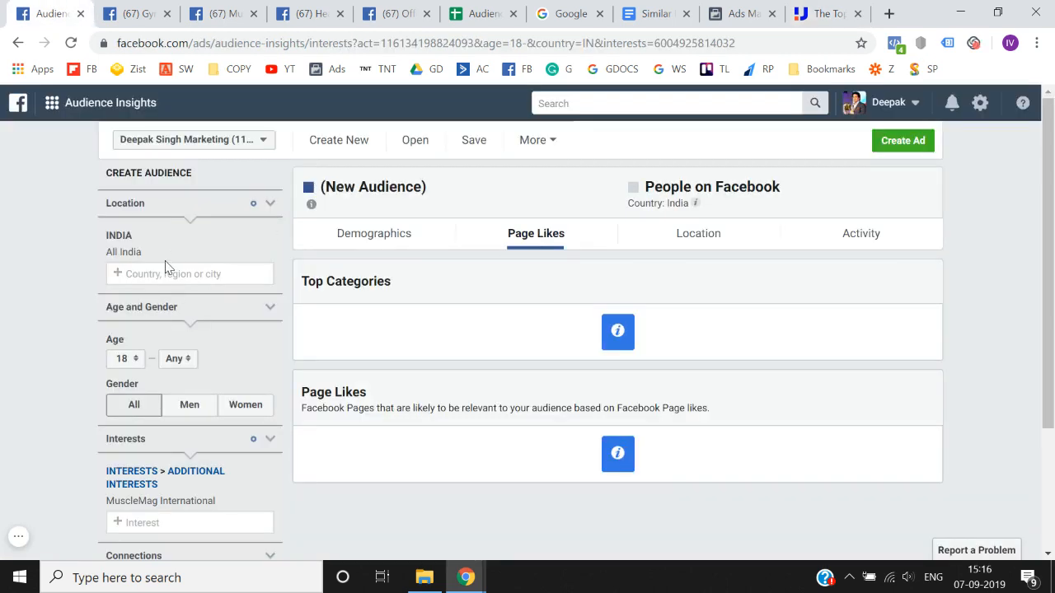
# - Replace the MuscleMag International interest with Michelle Lewin in the audience and check the resulting audience size
pyautogui.scroll(-2, 165, 266)
pyautogui.hotkey('ctrl', 'v')
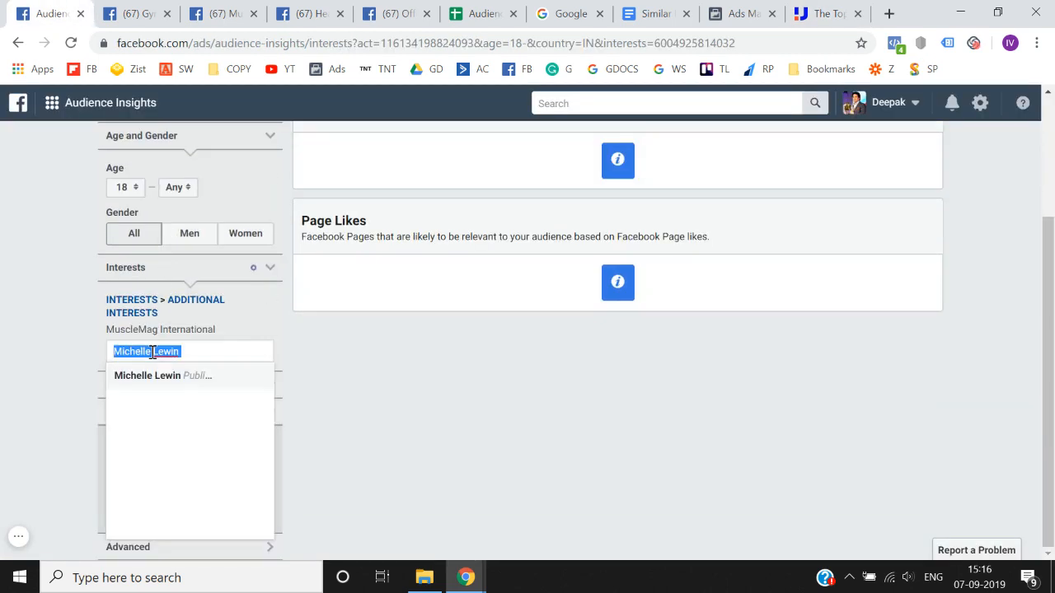
pyautogui.click(162, 376)
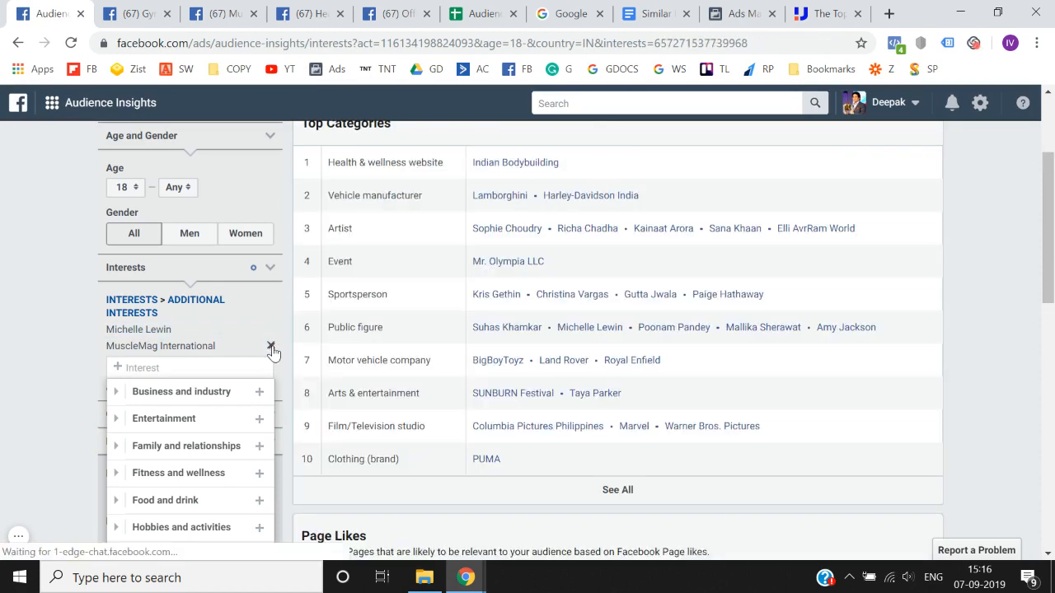
pyautogui.click(271, 346)
pyautogui.scroll(2, 2, 339)
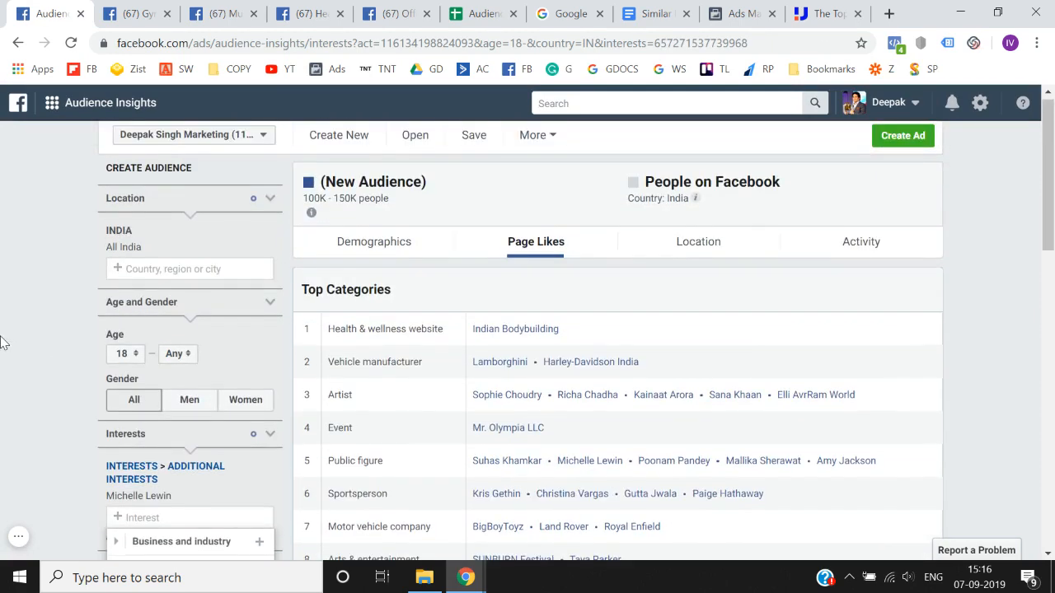
pyautogui.scroll(-2, 2, 377)
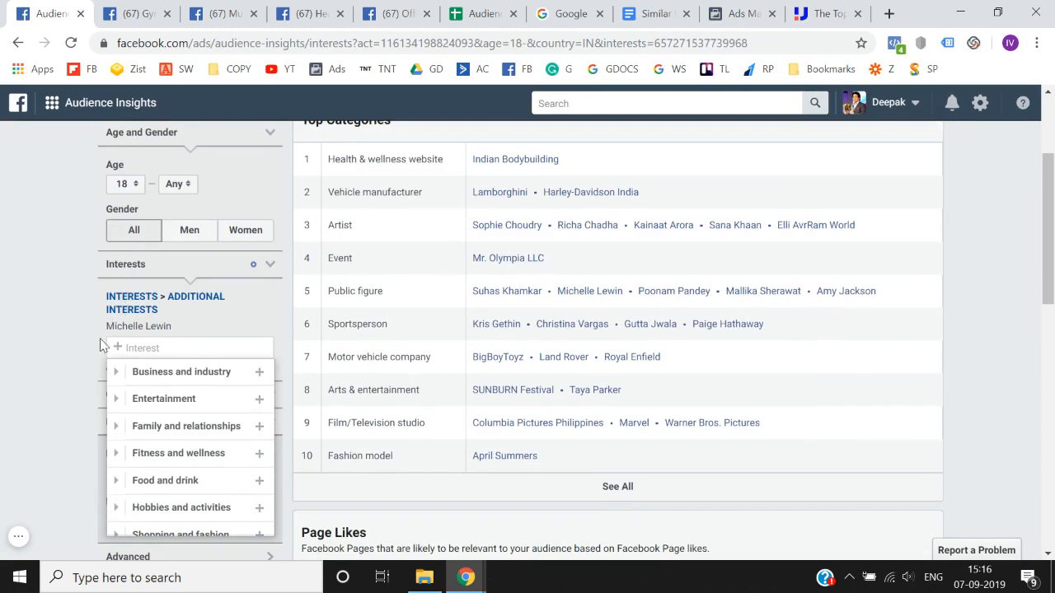
# - Copy the interest name Michelle Lewin into the first cell under INFLUENCERS in the Audience Research spreadsheet
pyautogui.moveTo(108, 332); pyautogui.dragTo(167, 331)
pyautogui.hotkey('ctrl', 'c')
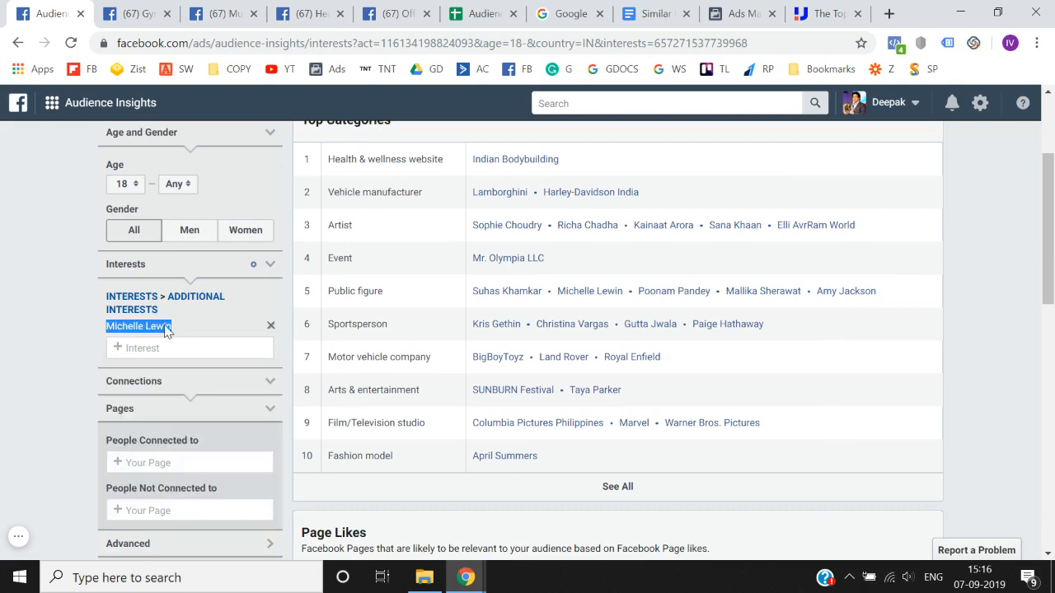
pyautogui.click(513, 4)
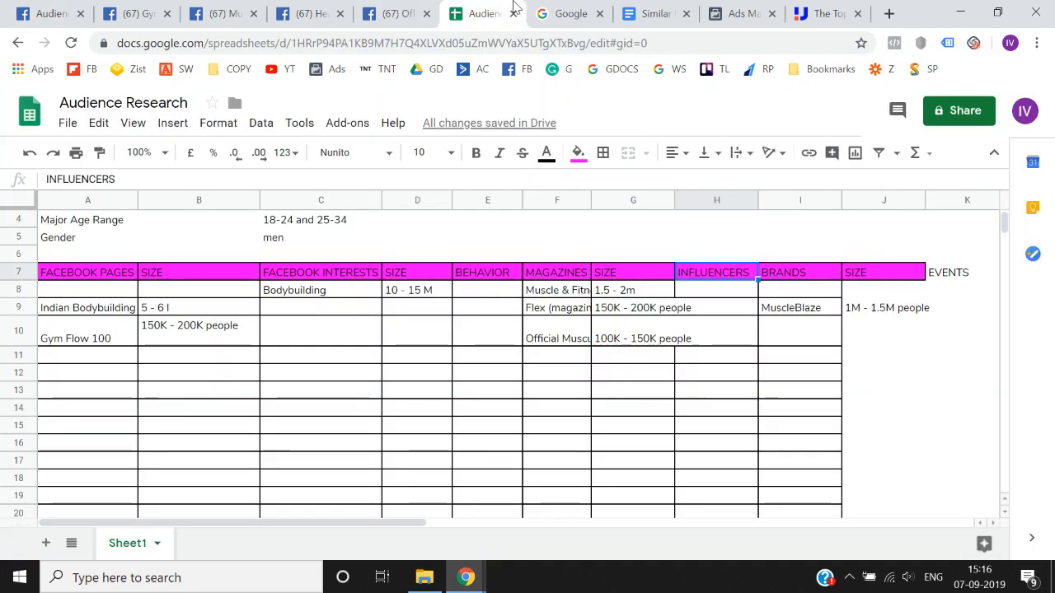
pyautogui.press('Right')
pyautogui.press('Left')
pyautogui.press('Down')
pyautogui.press('Return')
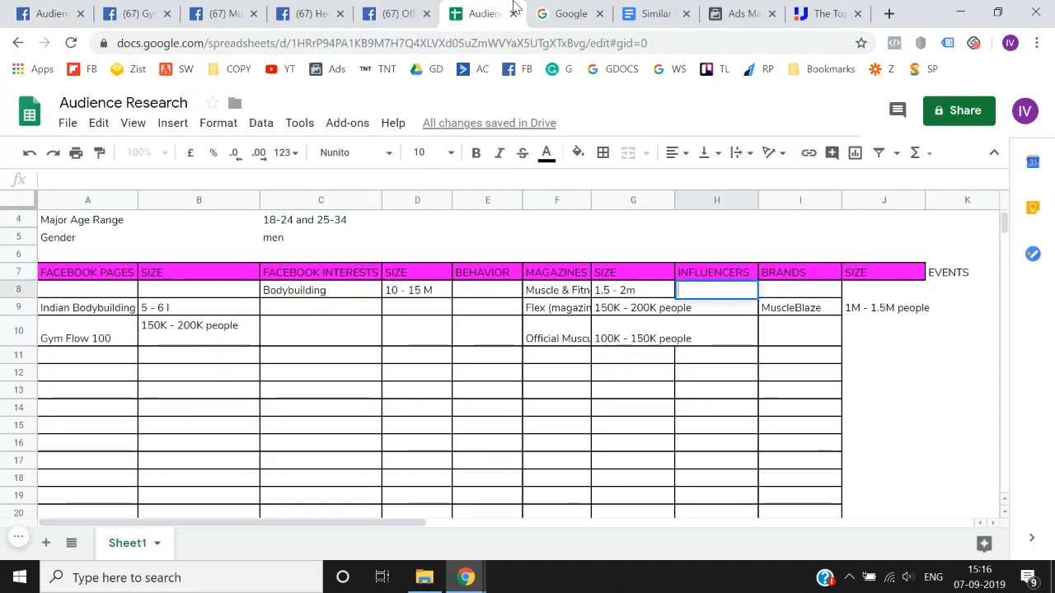
pyautogui.hotkey('ctrl', 'v')
pyautogui.press('Return')
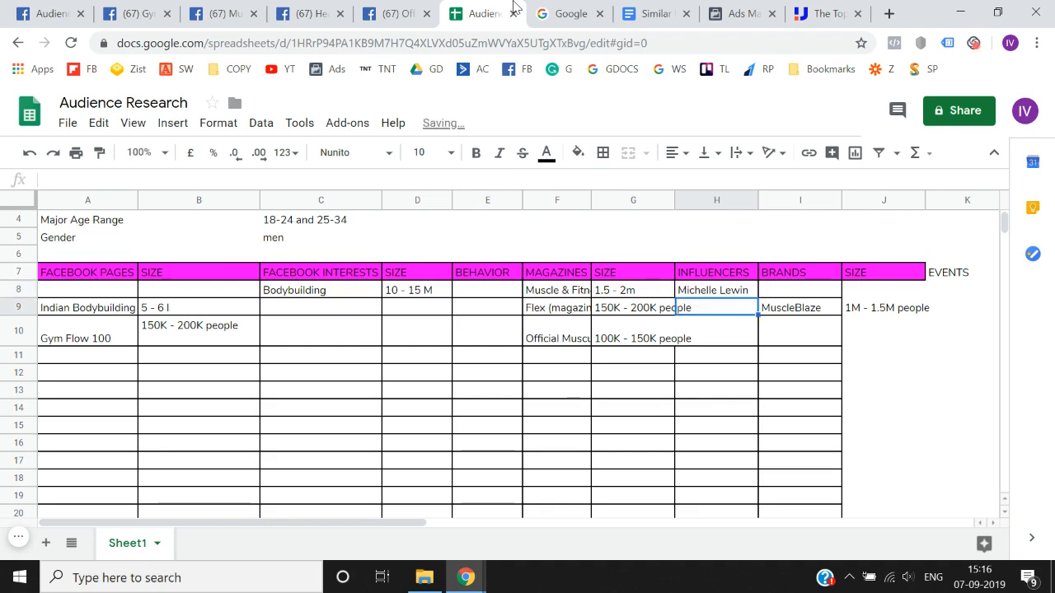
# - Insert a column between INFLUENCERS and BRANDS and give it a copy of the SIZE header
pyautogui.click(791, 200)
pyautogui.rightClick(791, 199)
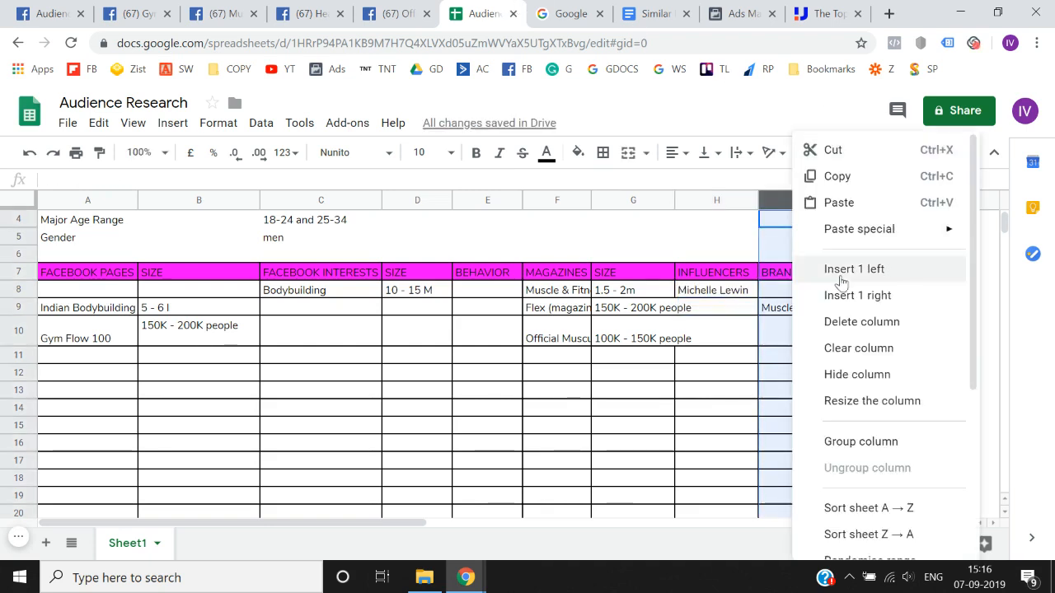
pyautogui.click(842, 274)
pyautogui.press('Right')
pyautogui.press('Right')
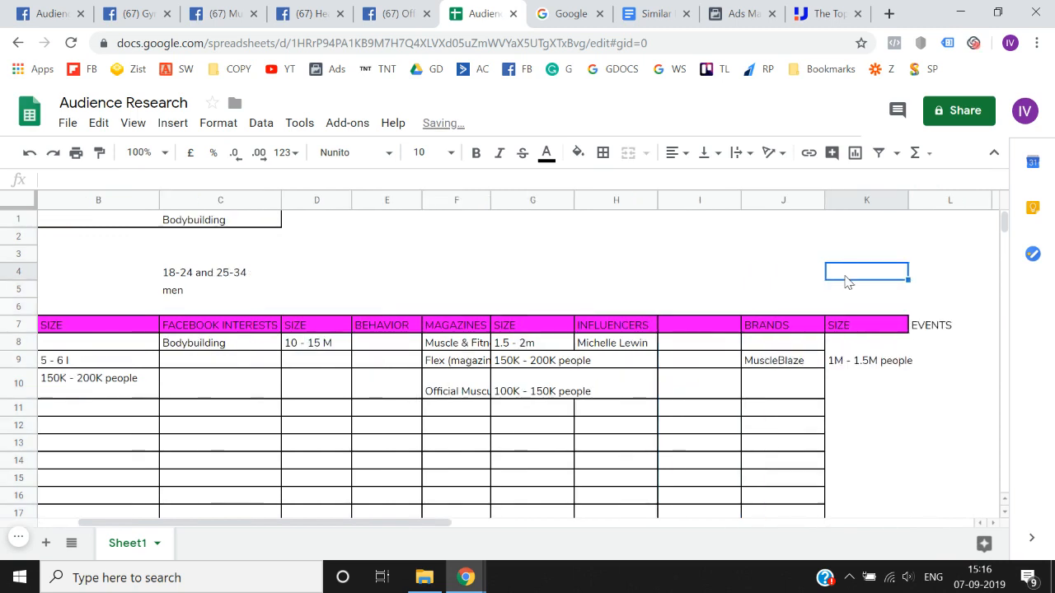
pyautogui.press('Down')
pyautogui.press('Down')
pyautogui.press('Down')
pyautogui.hotkey('ctrl', 'c')
pyautogui.press('Left')
pyautogui.press('Left')
pyautogui.hotkey('ctrl', 'v')
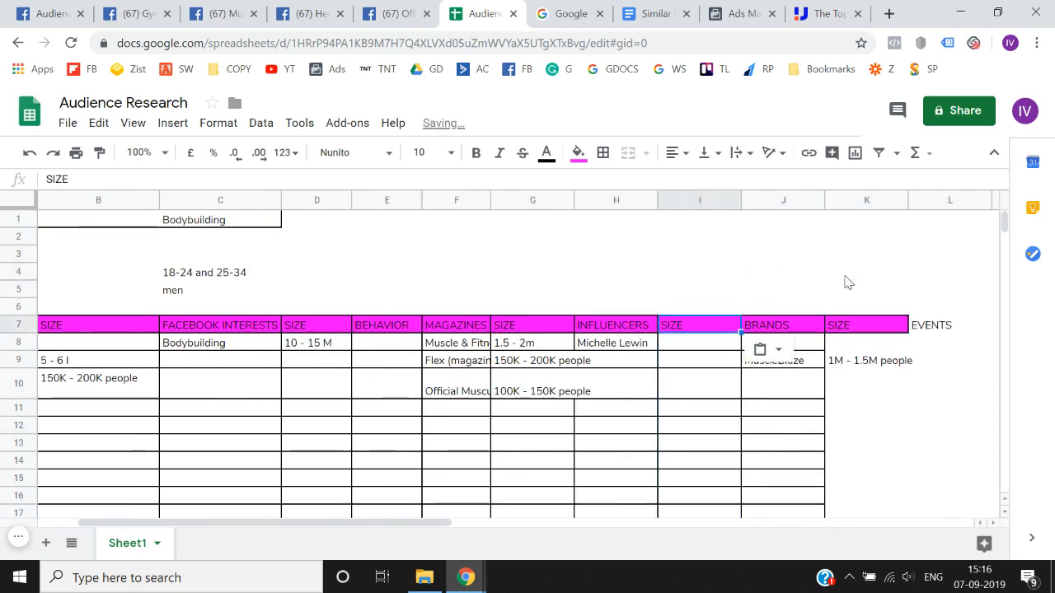
# - Look up Michelle Lewin's audience size in Audience Insights and record it as 100 - 150K in the spreadsheet's influencer SIZE column
pyautogui.click(62, 13)
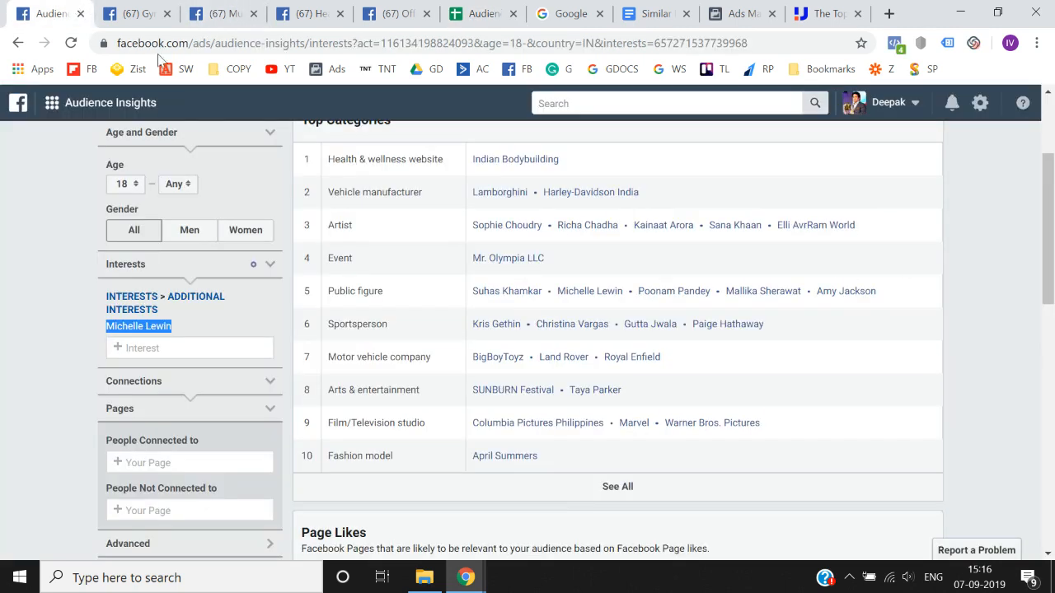
pyautogui.scroll(2, 384, 268)
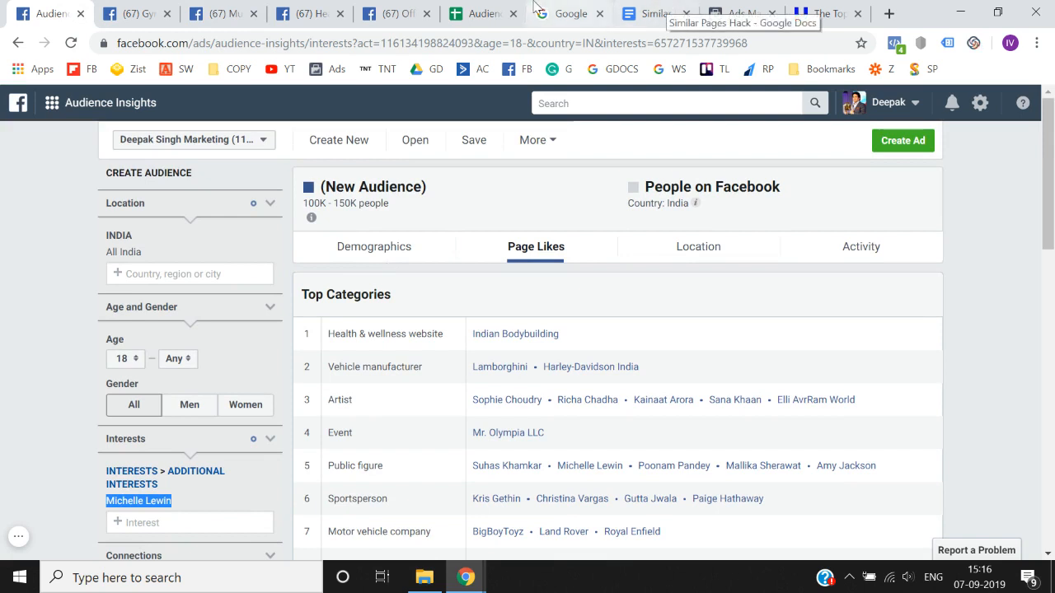
pyautogui.click(503, 12)
pyautogui.press('Right')
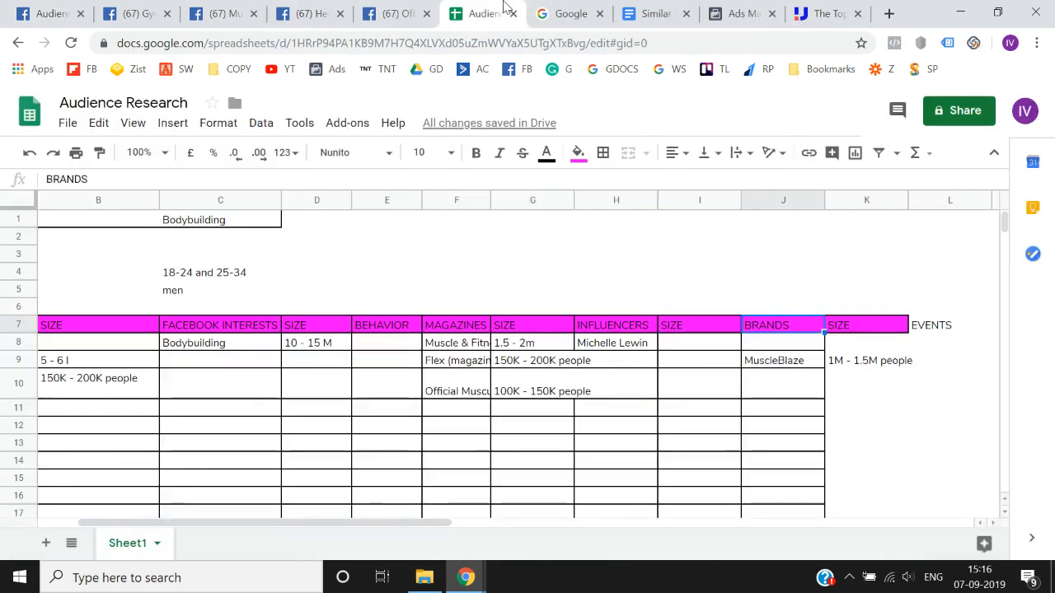
pyautogui.press('Left')
pyautogui.press('Left')
pyautogui.press('Down')
pyautogui.press('Right')
pyautogui.write('100 -')
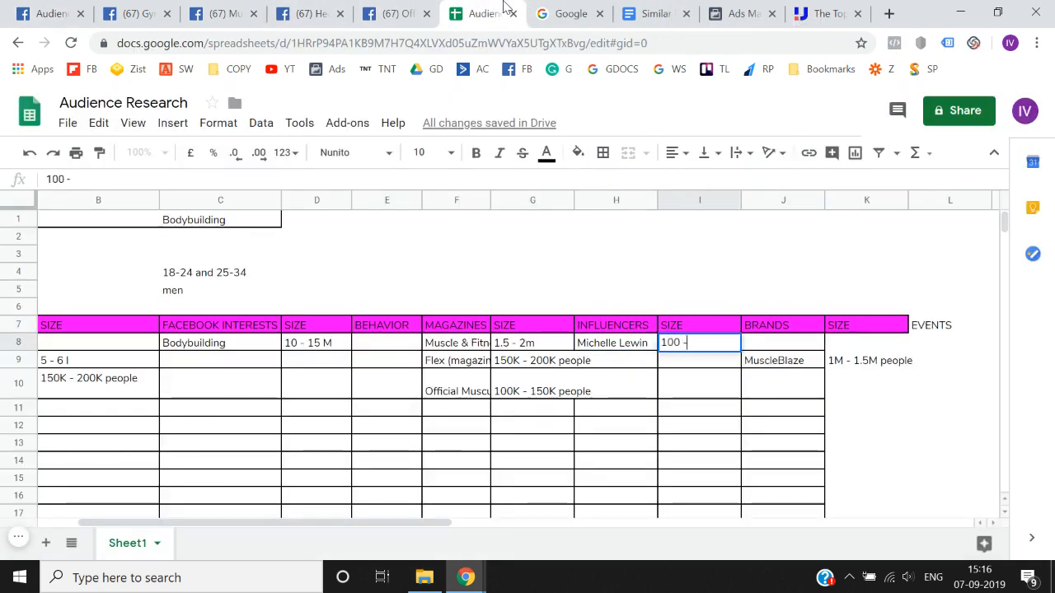
pyautogui.write(' 150K')
pyautogui.press('Return')
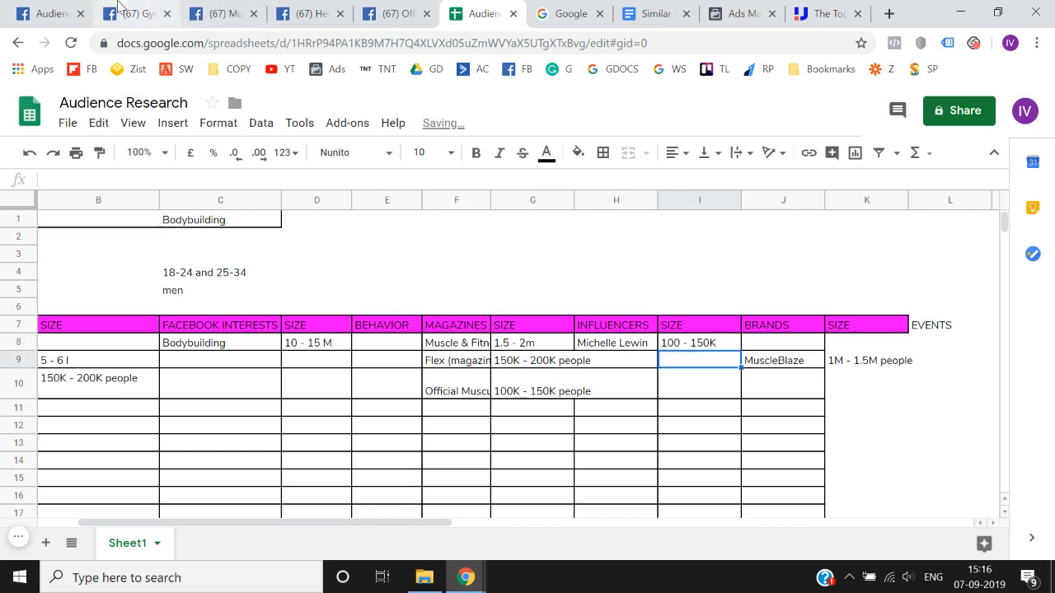
# - Review the research table's recorded entries from FACEBOOK PAGES across to BRANDS, along with the niche, age and gender rows
pyautogui.click(52, 7)
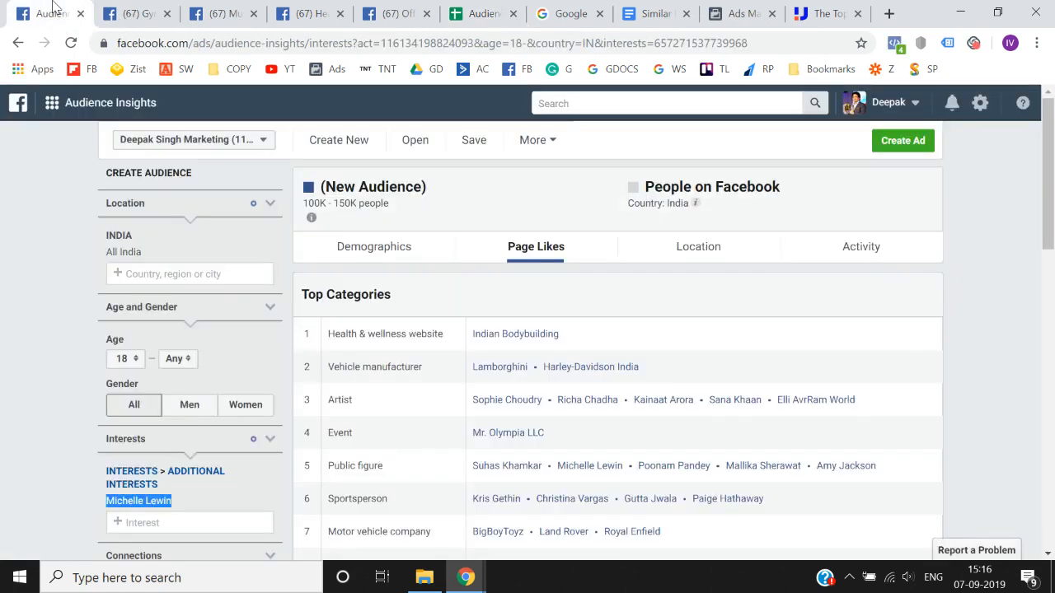
pyautogui.click(484, 9)
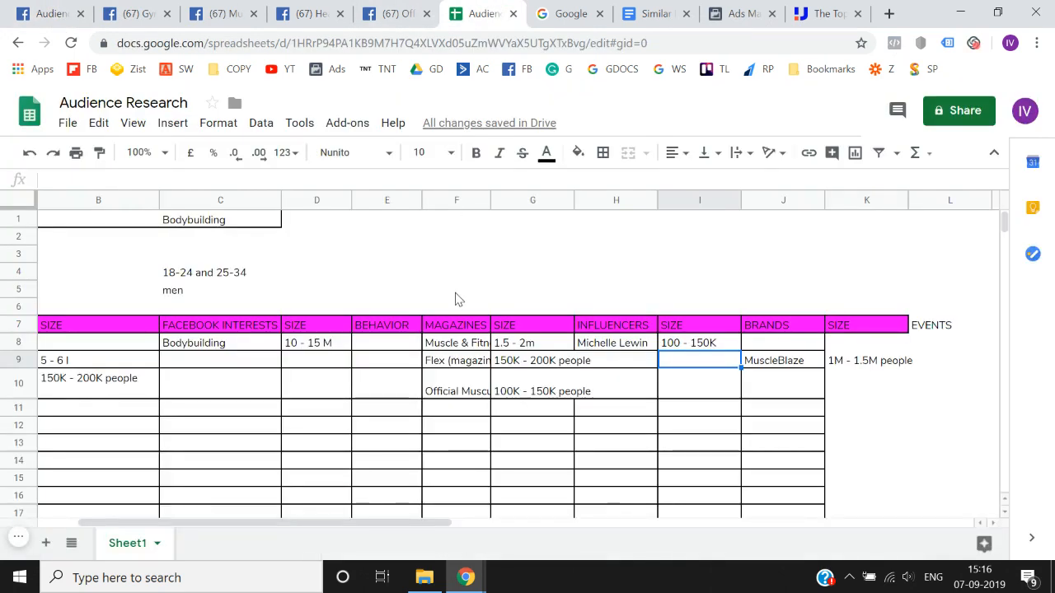
pyautogui.press('Up')
pyautogui.press('Right')
pyautogui.press('Up')
pyautogui.press('Down')
pyautogui.press('Down')
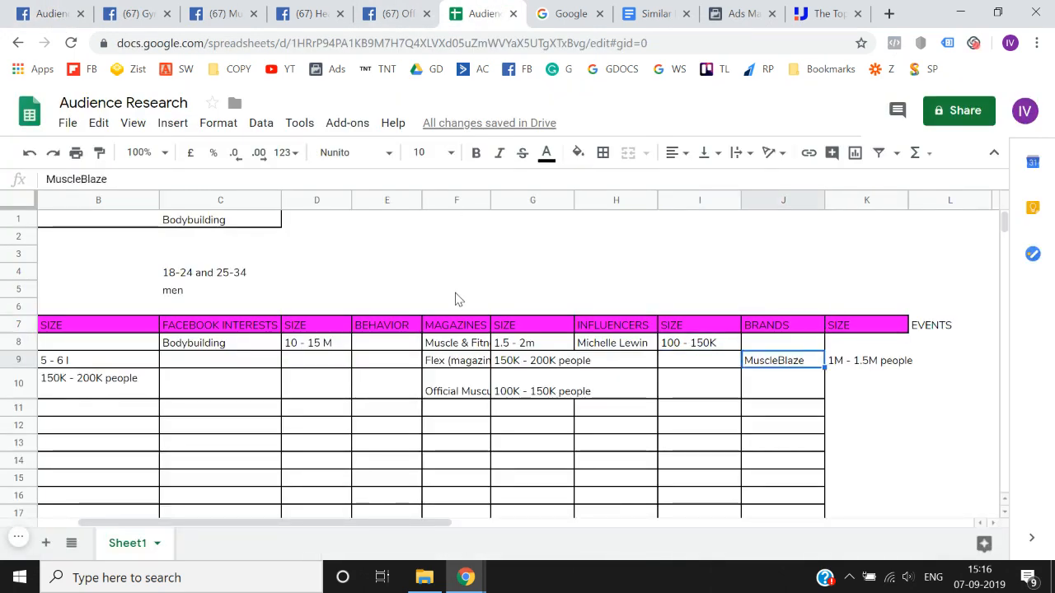
pyautogui.press('Down')
pyautogui.press('Left')
pyautogui.press('Home')
pyautogui.press('Right')
pyautogui.press('Left')
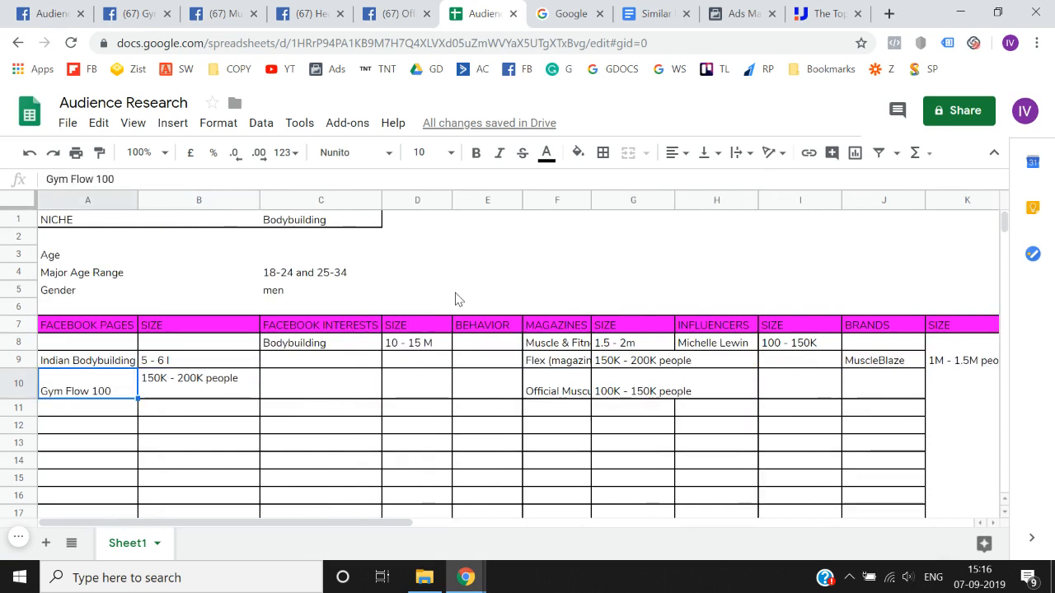
pyautogui.press('Up')
pyautogui.press('Up')
pyautogui.hotkey('shift', 'Down')
pyautogui.hotkey('shift', 'Down')
pyautogui.hotkey('shift', 'Down')
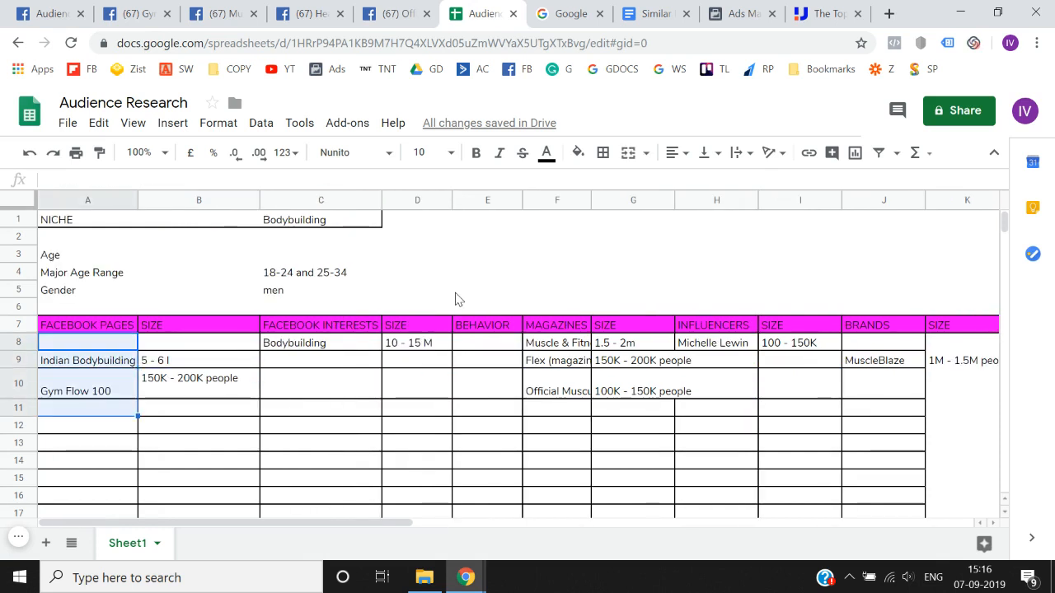
pyautogui.hotkey('shift', 'Right')
pyautogui.hotkey('shift', 'Right')
pyautogui.hotkey('shift', 'Right')
pyautogui.hotkey('shift', 'Right')
pyautogui.hotkey('shift', 'Right')
pyautogui.hotkey('shift', 'Right')
pyautogui.hotkey('shift', 'Right')
pyautogui.hotkey('shift', 'Right')
pyautogui.hotkey('shift', 'Right')
pyautogui.hotkey('shift', 'Right')
pyautogui.hotkey('shift', 'Right')
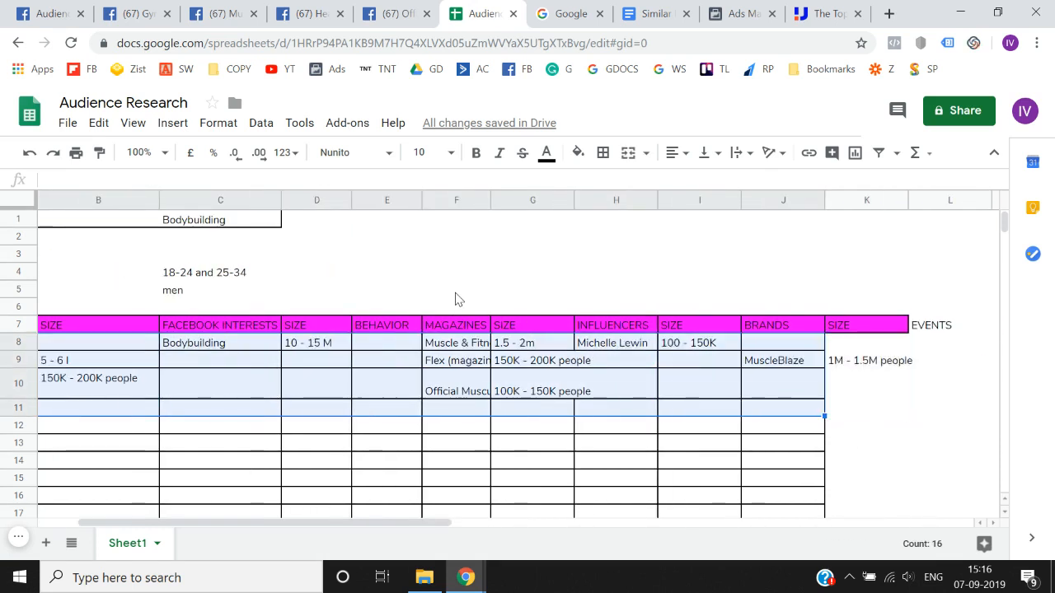
pyautogui.press('Right')
pyautogui.hotkey('shift', 'Right')
pyautogui.hotkey('shift', 'Right')
pyautogui.hotkey('shift', 'Right')
pyautogui.hotkey('shift', 'Right')
pyautogui.hotkey('shift', 'Right')
pyautogui.hotkey('shift', 'Right')
pyautogui.hotkey('shift', 'Right')
pyautogui.hotkey('shift', 'Right')
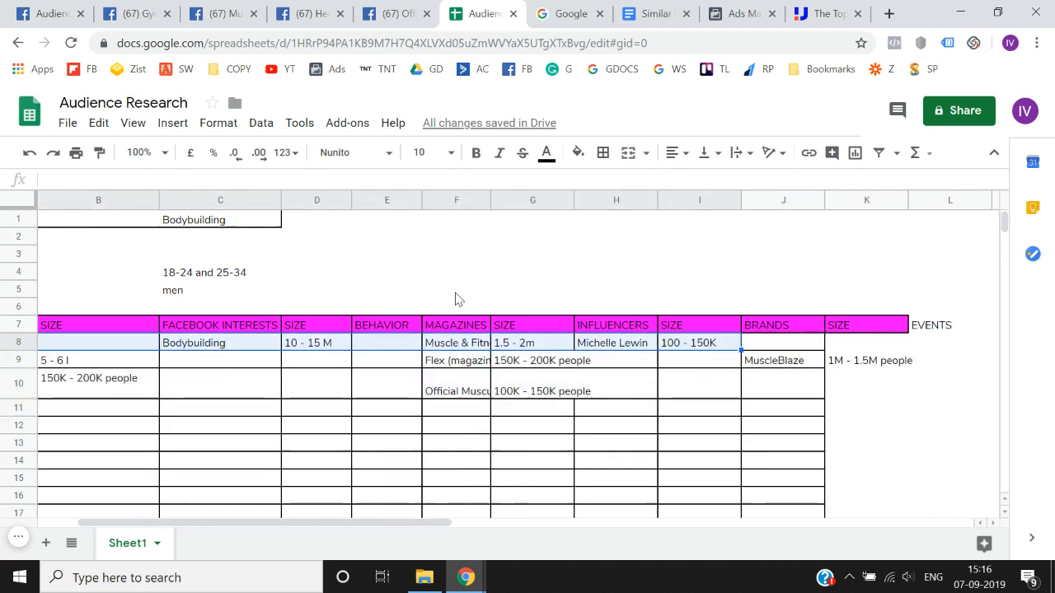
pyautogui.hotkey('shift', 'Down')
pyautogui.press('Left')
pyautogui.press('Up')
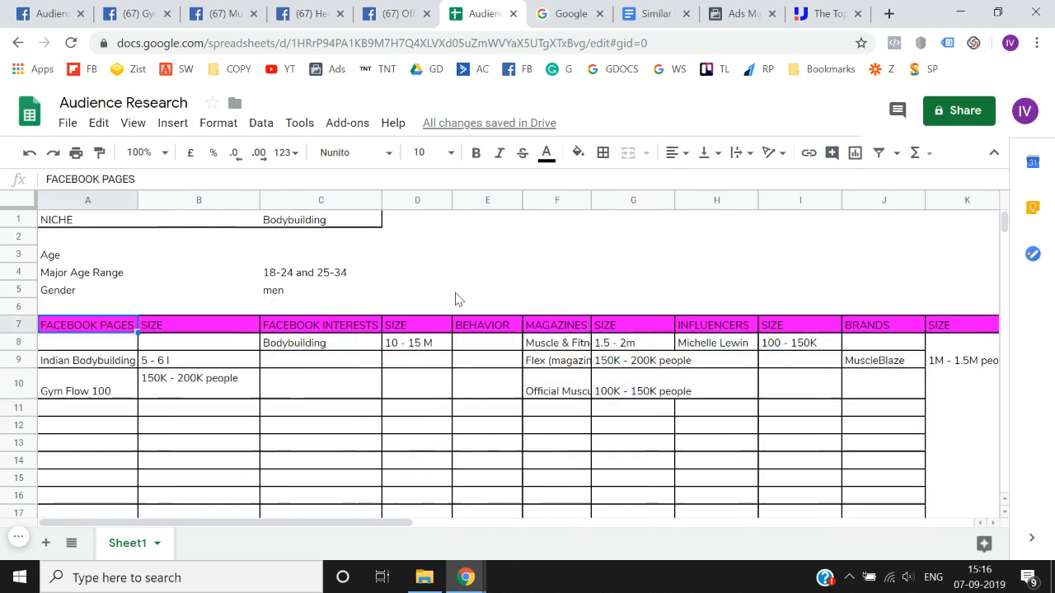
pyautogui.press('Up')
pyautogui.press('Up')
pyautogui.press('Up')
pyautogui.press('Up')
pyautogui.press('Up')
pyautogui.press('Up')
pyautogui.press('Down')
pyautogui.press('Down')
pyautogui.press('Down')
pyautogui.press('Down')
pyautogui.press('Down')
pyautogui.press('Down')
pyautogui.press('Down')
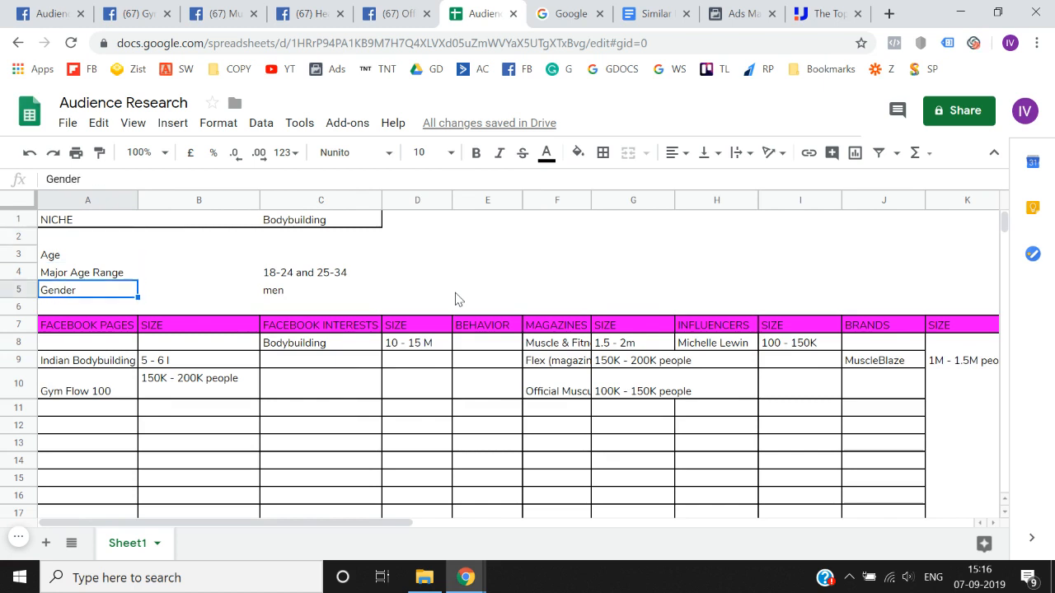
pyautogui.hotkey('shift', 'Right')
pyautogui.hotkey('shift', 'Right')
pyautogui.hotkey('shift', 'Right')
pyautogui.hotkey('shift', 'Right')
pyautogui.hotkey('shift', 'Right')
pyautogui.hotkey('shift', 'Right')
pyautogui.hotkey('shift', 'Right')
pyautogui.hotkey('shift', 'Right')
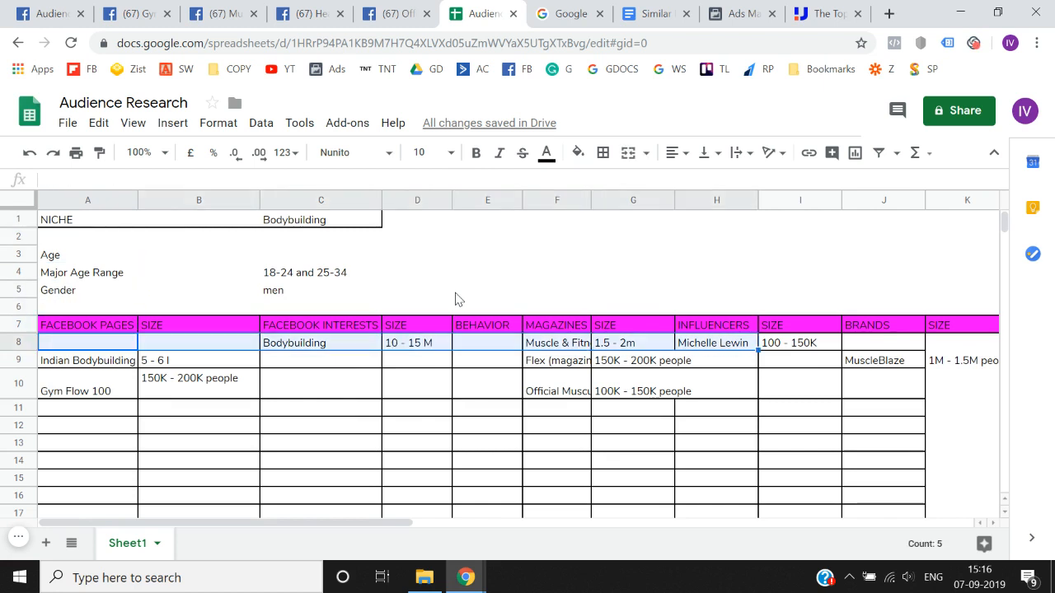
pyautogui.hotkey('shift', 'Right')
pyautogui.hotkey('shift', 'Right')
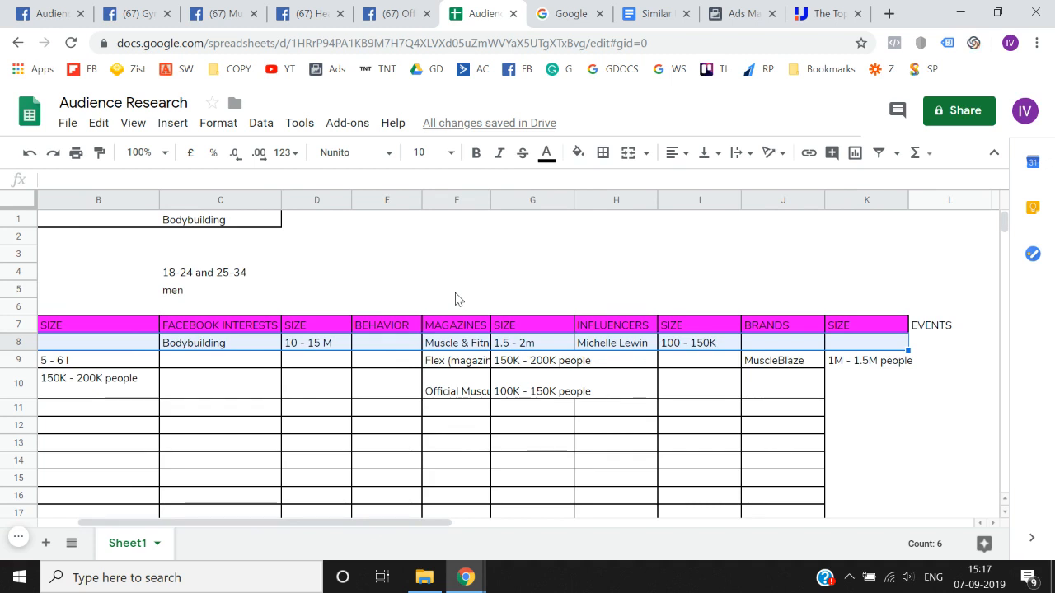
pyautogui.press('Down')
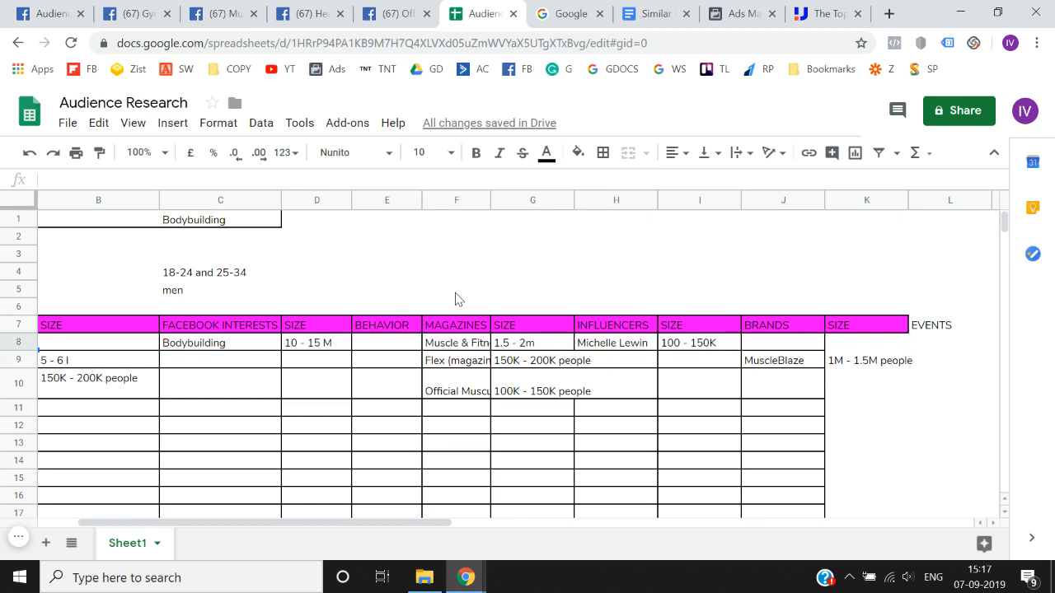
pyautogui.press('Down')
pyautogui.press('Down')
pyautogui.press('Down')
pyautogui.press('Down')
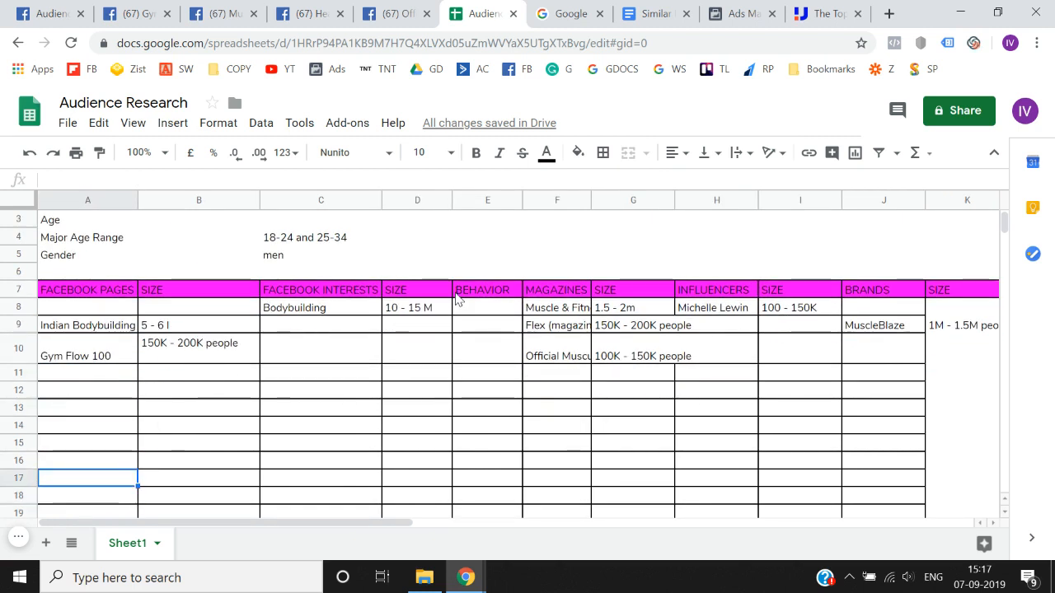
pyautogui.press('Up')
pyautogui.press('Up')
pyautogui.press('Up')
pyautogui.press('Up')
pyautogui.press('Up')
pyautogui.press('Up')
pyautogui.press('Up')
pyautogui.press('Up')
pyautogui.press('Up')
pyautogui.press('Up')
pyautogui.press('Up')
pyautogui.press('Up')
pyautogui.press('Down')
pyautogui.press('Down')
pyautogui.press('Down')
pyautogui.press('Down')
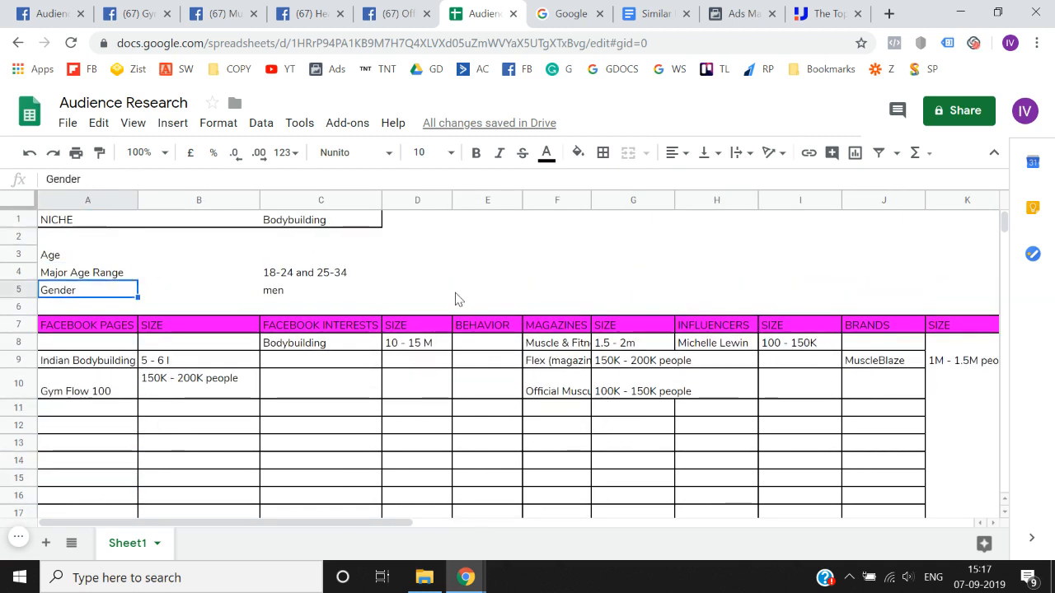
pyautogui.press('Down')
pyautogui.press('Down')
pyautogui.press('Down')
pyautogui.press('Down')
pyautogui.press('Down')
pyautogui.press('Down')
pyautogui.press('Down')
pyautogui.press('Right')
pyautogui.press('Right')
pyautogui.press('Right')
pyautogui.press('Right')
pyautogui.press('Right')
pyautogui.press('Right')
pyautogui.press('Right')
pyautogui.press('Right')
pyautogui.press('Right')
pyautogui.press('Right')
pyautogui.press('Right')
pyautogui.press('Right')
pyautogui.press('Up')
pyautogui.press('Up')
pyautogui.press('Up')
pyautogui.press('Up')
pyautogui.press('Up')
pyautogui.press('Up')
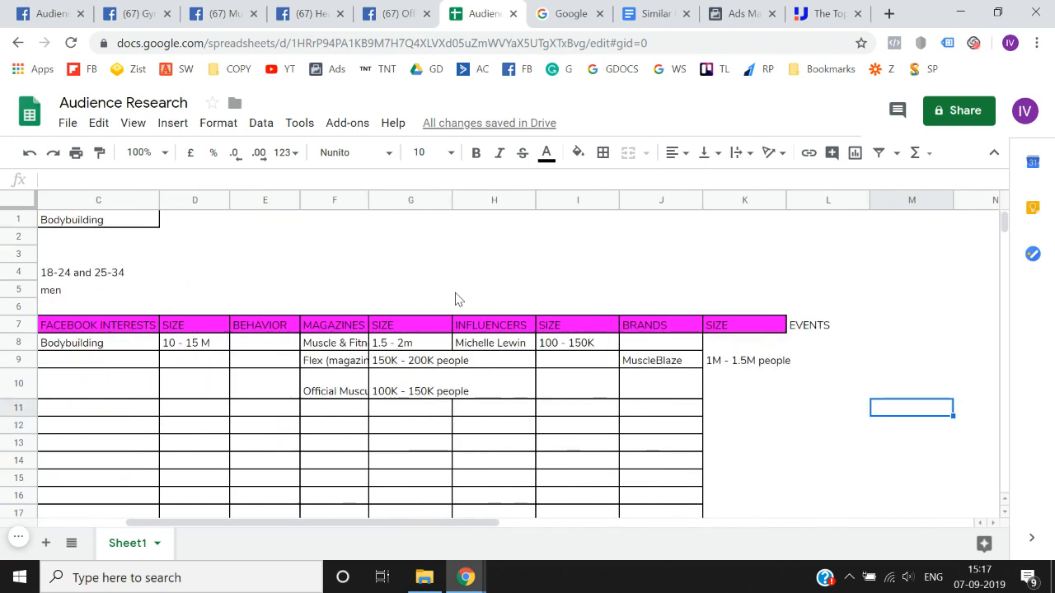
pyautogui.press('Left')
pyautogui.press('Left')
pyautogui.press('Left')
pyautogui.press('Left')
pyautogui.press('Down')
pyautogui.press('Left')
pyautogui.press('Left')
pyautogui.press('Left')
pyautogui.press('Left')
pyautogui.press('Left')
pyautogui.press('Left')
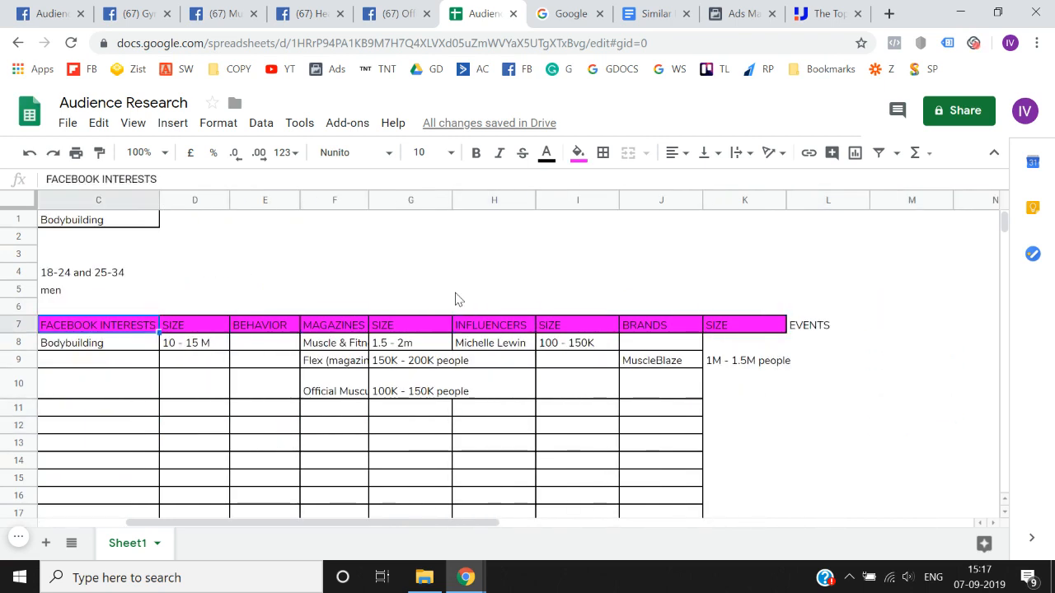
pyautogui.press('Left')
pyautogui.press('Left')
pyautogui.press('Down')
pyautogui.press('Up')
pyautogui.hotkey('shift', 'Right')
pyautogui.hotkey('shift', 'Right')
pyautogui.hotkey('shift', 'Right')
pyautogui.hotkey('shift', 'Right')
pyautogui.hotkey('shift', 'Right')
pyautogui.hotkey('shift', 'Right')
pyautogui.hotkey('shift', 'Right')
pyautogui.hotkey('shift', 'Right')
pyautogui.hotkey('shift', 'Right')
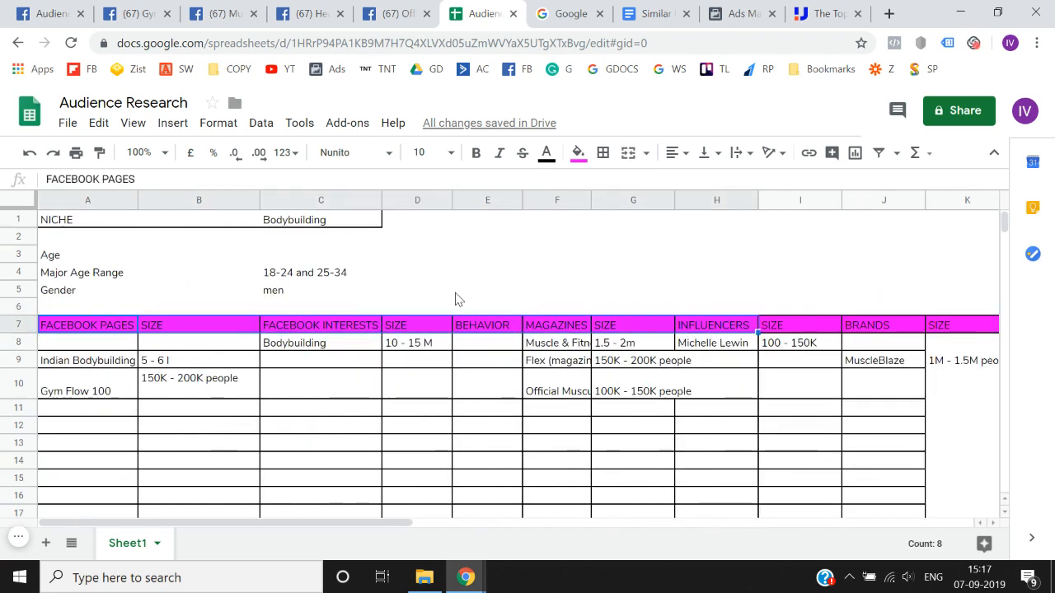
pyautogui.hotkey('shift', 'Right')
pyautogui.hotkey('shift', 'Right')
pyautogui.hotkey('shift', 'Down')
pyautogui.hotkey('shift', 'Down')
pyautogui.hotkey('shift', 'Down')
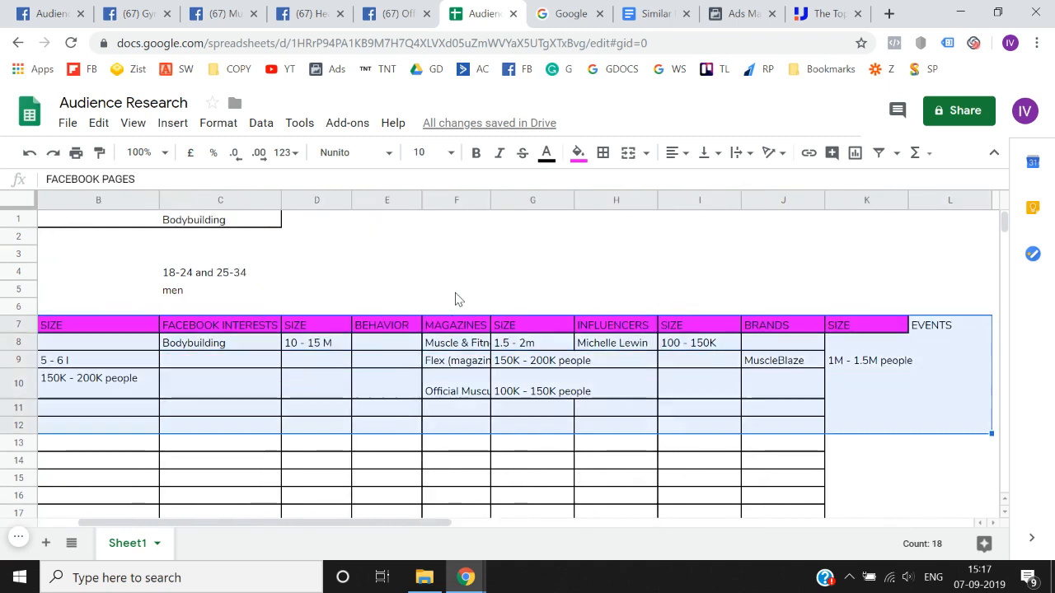
pyautogui.press('Down')
pyautogui.hotkey('shift', 'Right')
pyautogui.hotkey('shift', 'Right')
pyautogui.hotkey('shift', 'Right')
pyautogui.hotkey('shift', 'Right')
pyautogui.hotkey('shift', 'Right')
pyautogui.hotkey('shift', 'Right')
pyautogui.hotkey('shift', 'Right')
pyautogui.hotkey('shift', 'Right')
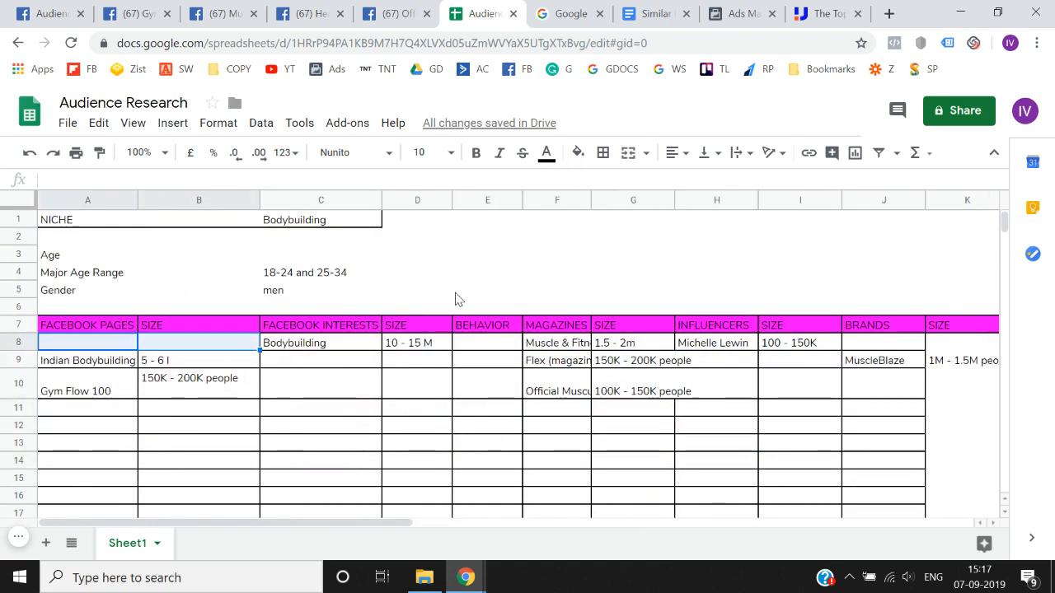
pyautogui.hotkey('shift', 'Right')
pyautogui.hotkey('shift', 'Right')
pyautogui.hotkey('shift', 'Down')
pyautogui.hotkey('shift', 'Right')
pyautogui.hotkey('shift', 'Down')
pyautogui.hotkey('shift', 'Down')
pyautogui.hotkey('shift', 'Down')
pyautogui.hotkey('shift', 'Down')
pyautogui.hotkey('shift', 'Down')
pyautogui.hotkey('shift', 'Down')
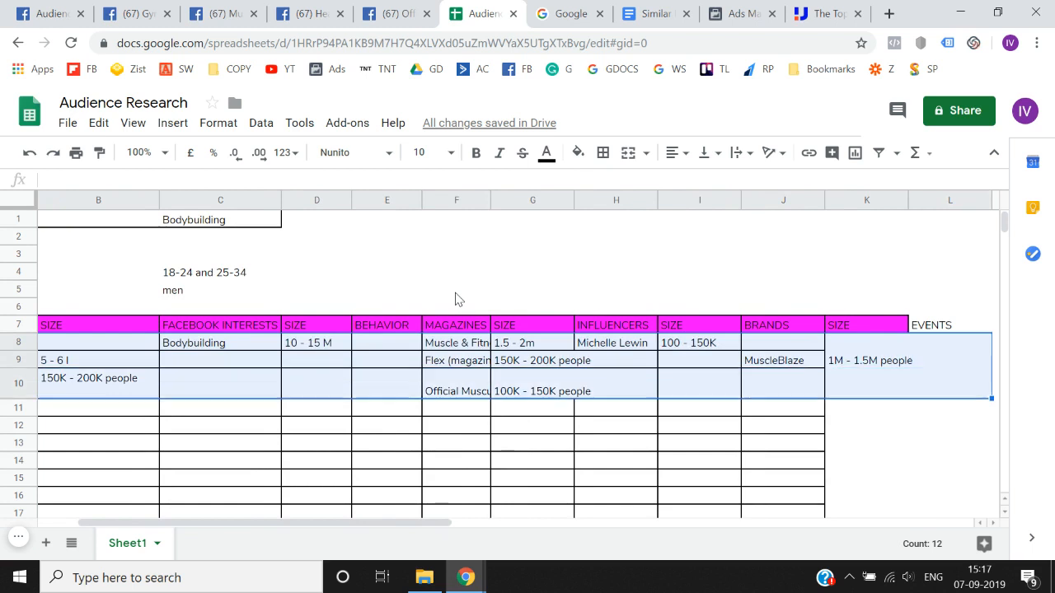
pyautogui.hotkey('shift', 'Down')
pyautogui.press('Left')
pyautogui.press('Right')
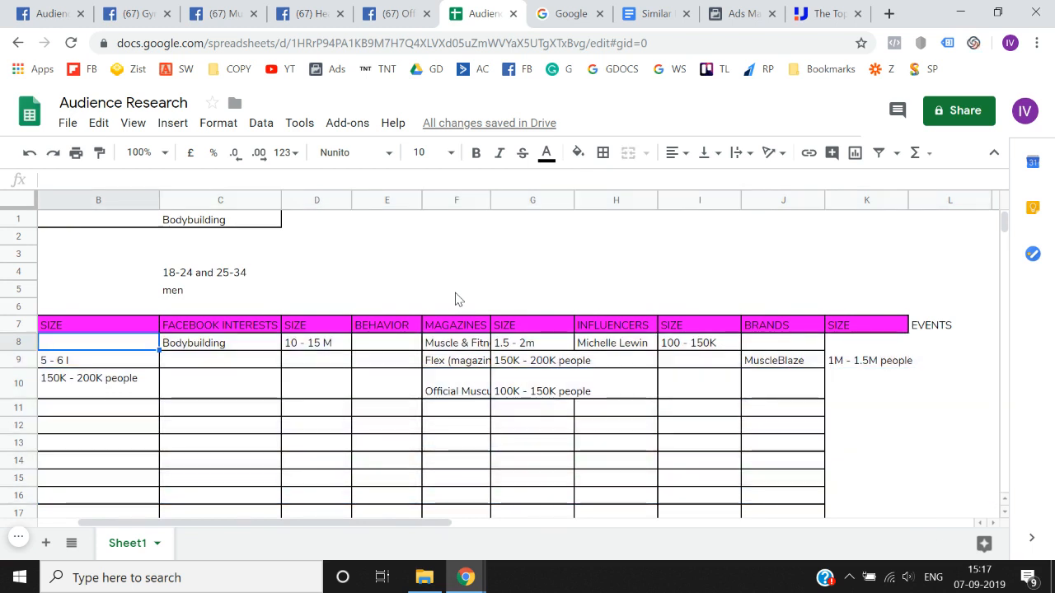
pyautogui.hotkey('shift', 'Right')
pyautogui.hotkey('shift', 'Right')
pyautogui.hotkey('shift', 'Right')
pyautogui.hotkey('shift', 'Right')
pyautogui.hotkey('shift', 'Right')
pyautogui.hotkey('shift', 'Right')
pyautogui.hotkey('shift', 'Right')
pyautogui.hotkey('shift', 'Right')
pyautogui.hotkey('shift', 'Right')
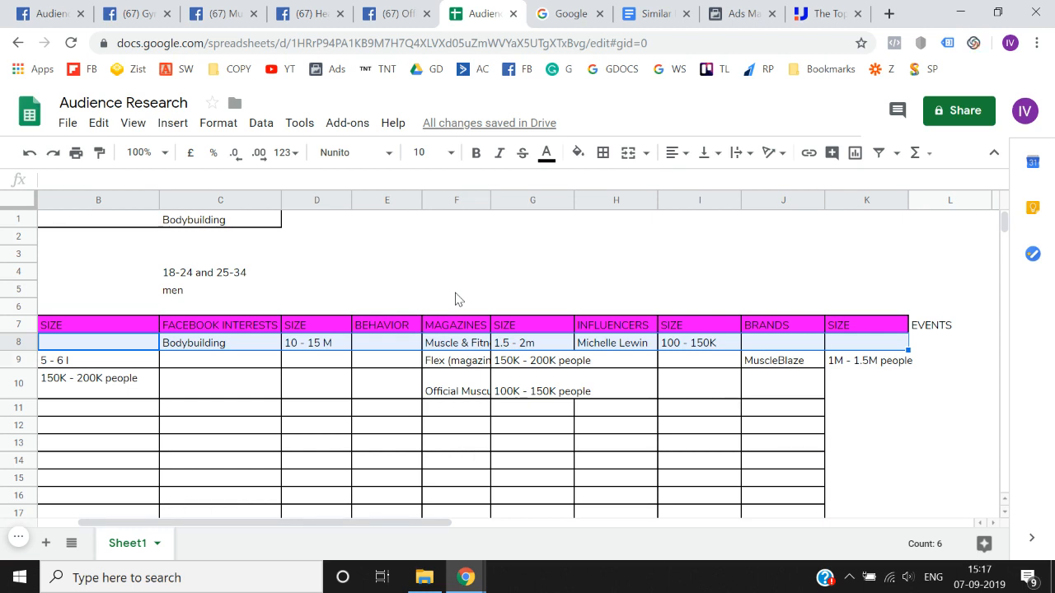
pyautogui.press('Up')
pyautogui.press('Up')
pyautogui.press('Up')
pyautogui.press('Up')
pyautogui.press('Up')
pyautogui.press('Up')
pyautogui.press('Up')
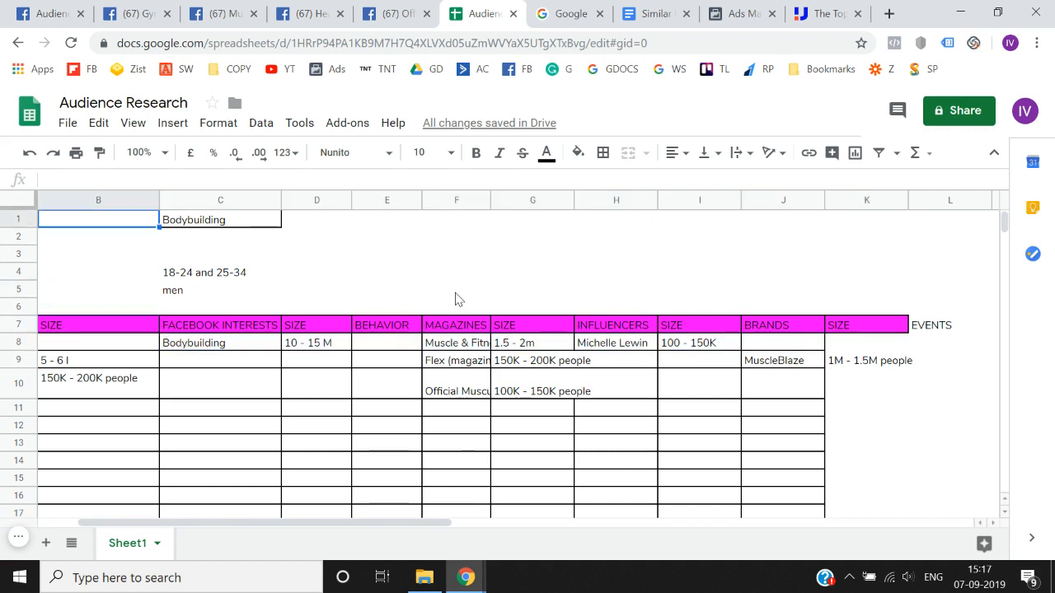